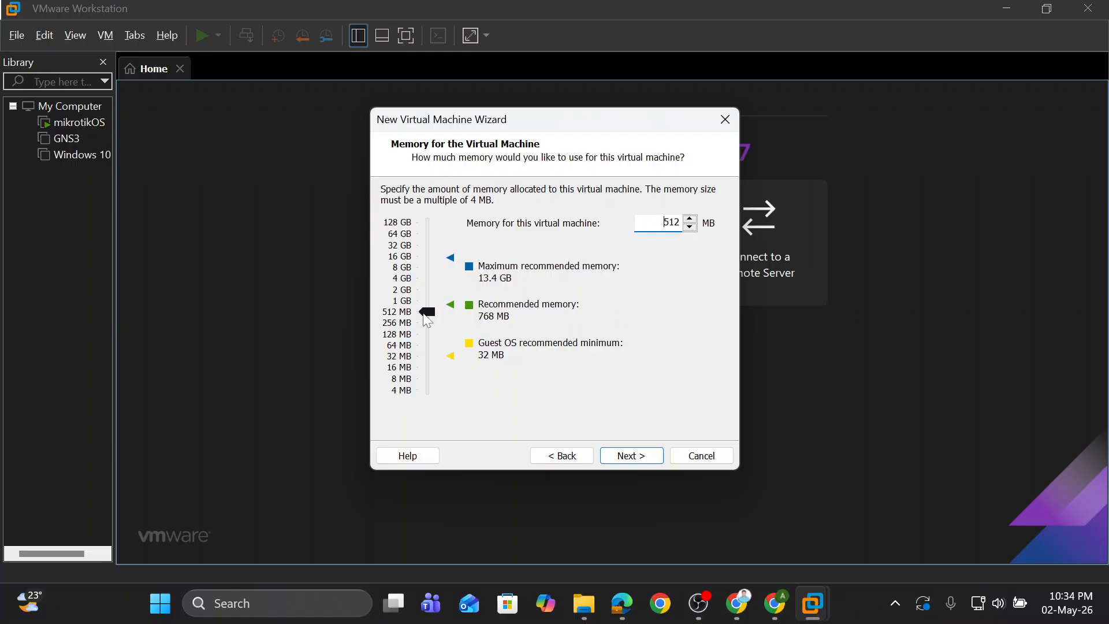
- Allocate 512 MB of memory to the new virtual machine and choose bridged networking as its network type
drag(426, 320, 429, 296)
click(410, 315)
click(634, 456)
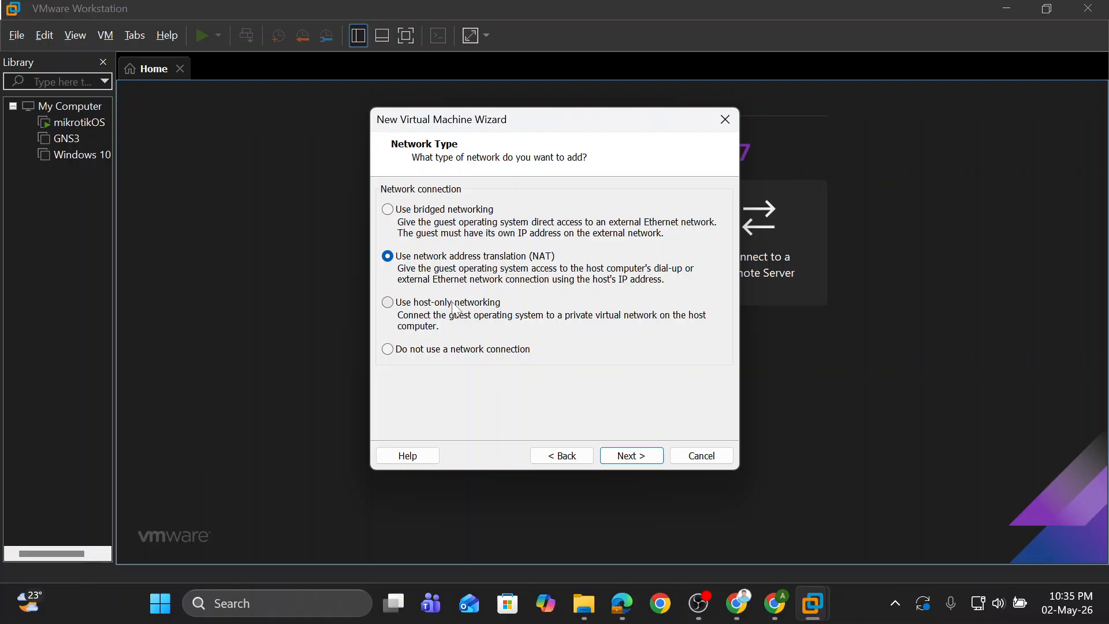
click(386, 210)
click(631, 455)
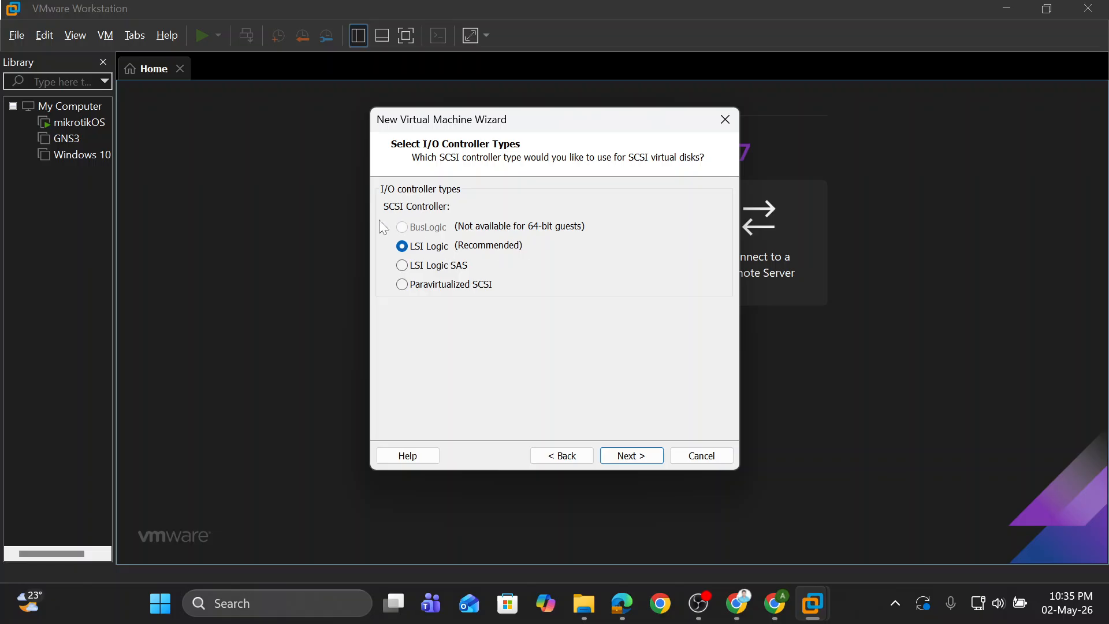
- Accept the LSI Logic controller and SCSI disk type for a newly created virtual disk
click(636, 466)
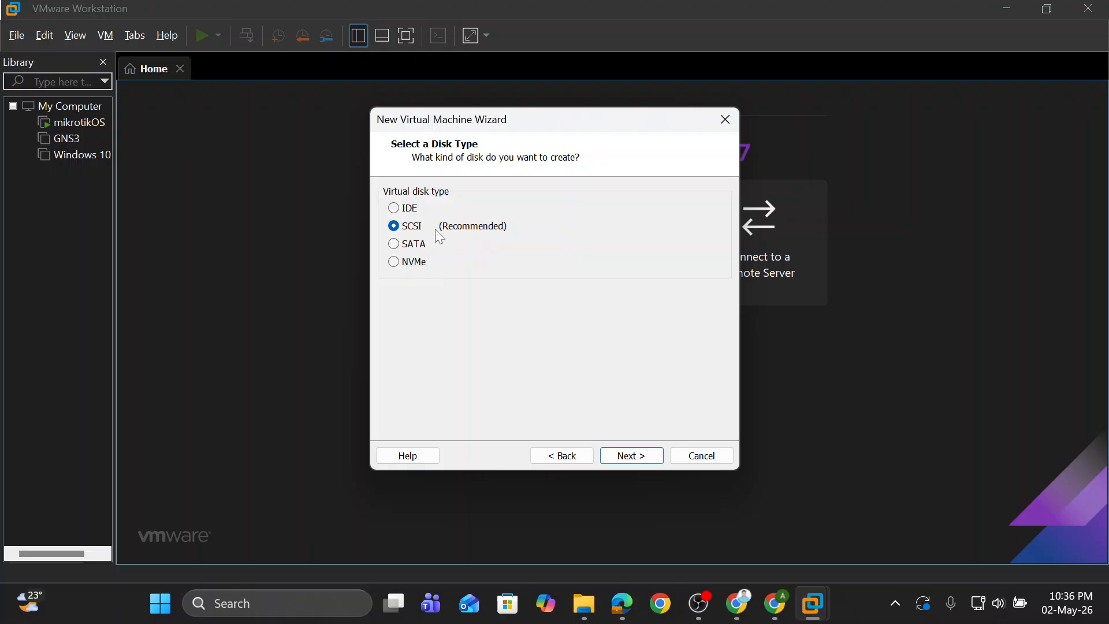
click(652, 456)
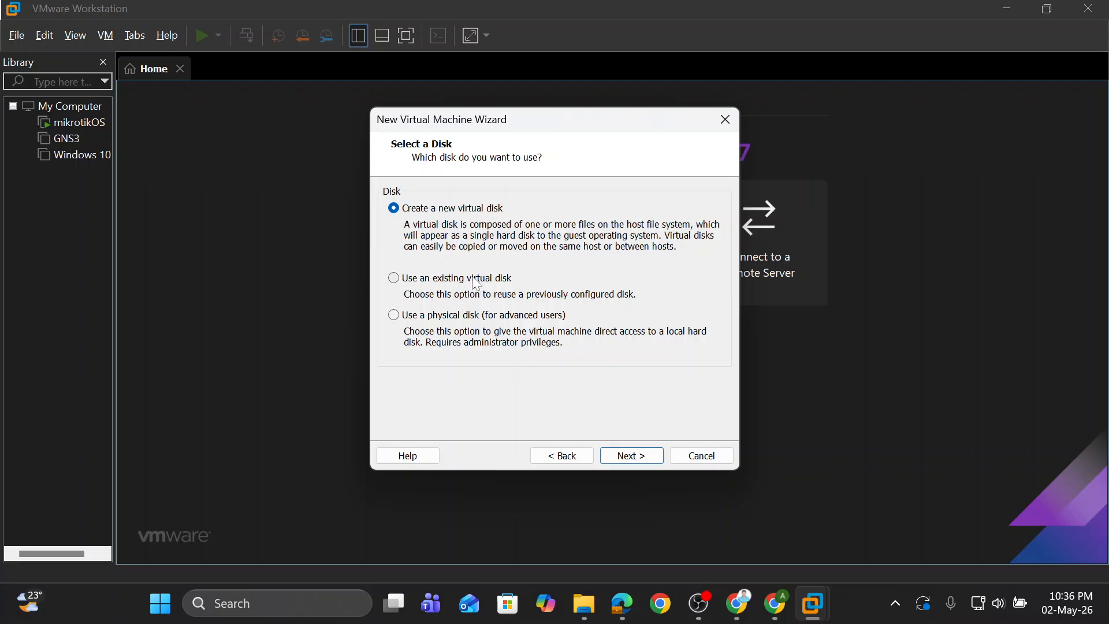
click(628, 455)
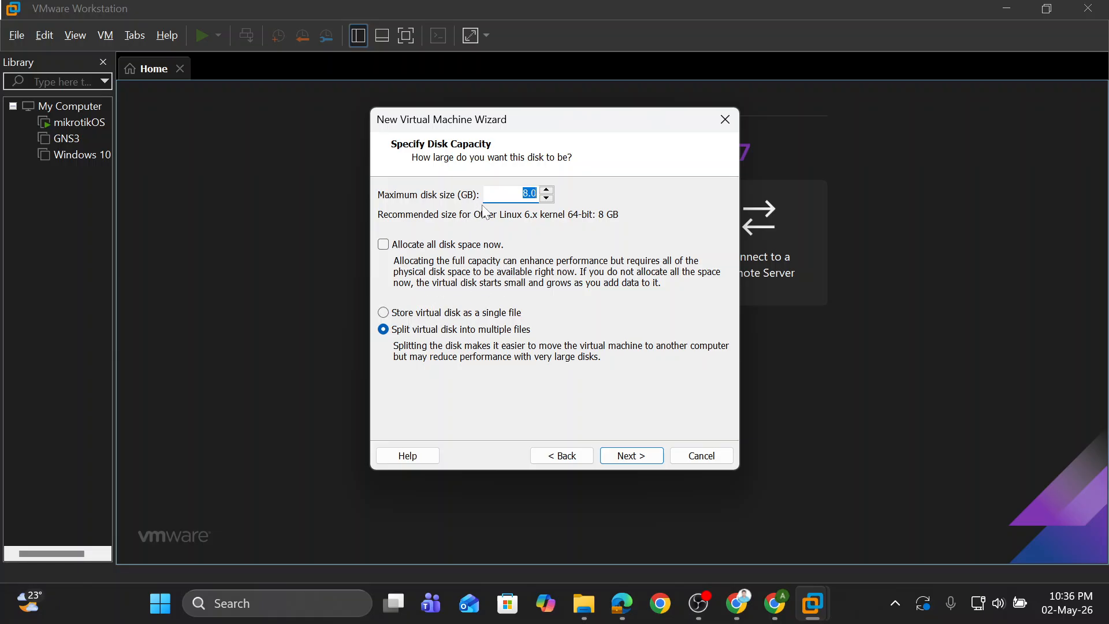
- Set the maximum disk size to 8 GB, stored as a single file named mikrotik iso 2.vmdk
click(546, 198)
click(546, 190)
click(546, 189)
click(387, 313)
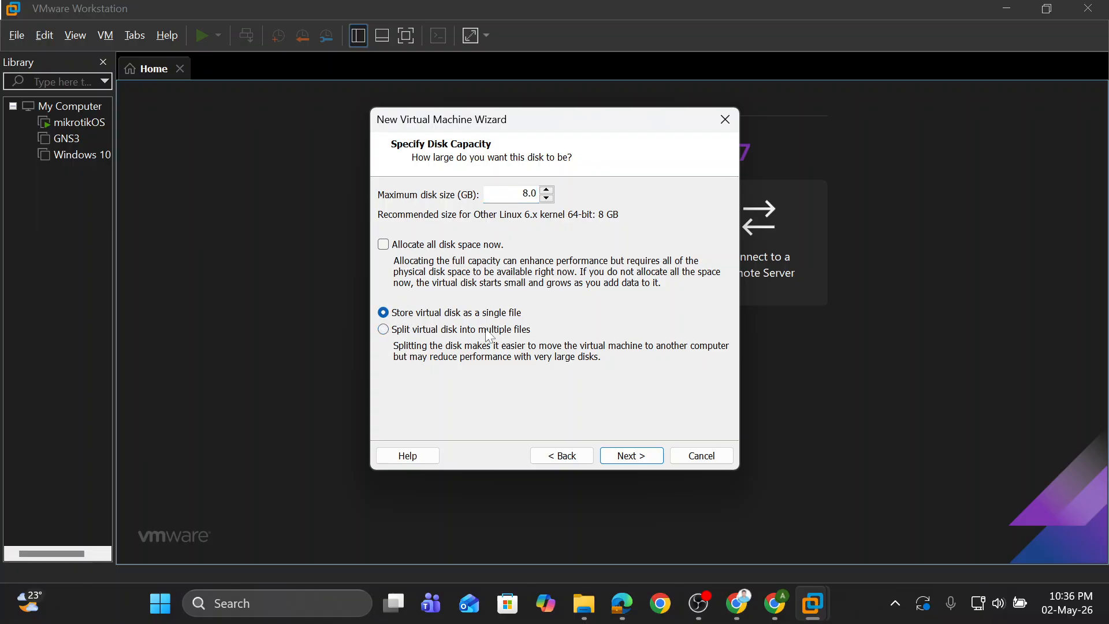
click(650, 463)
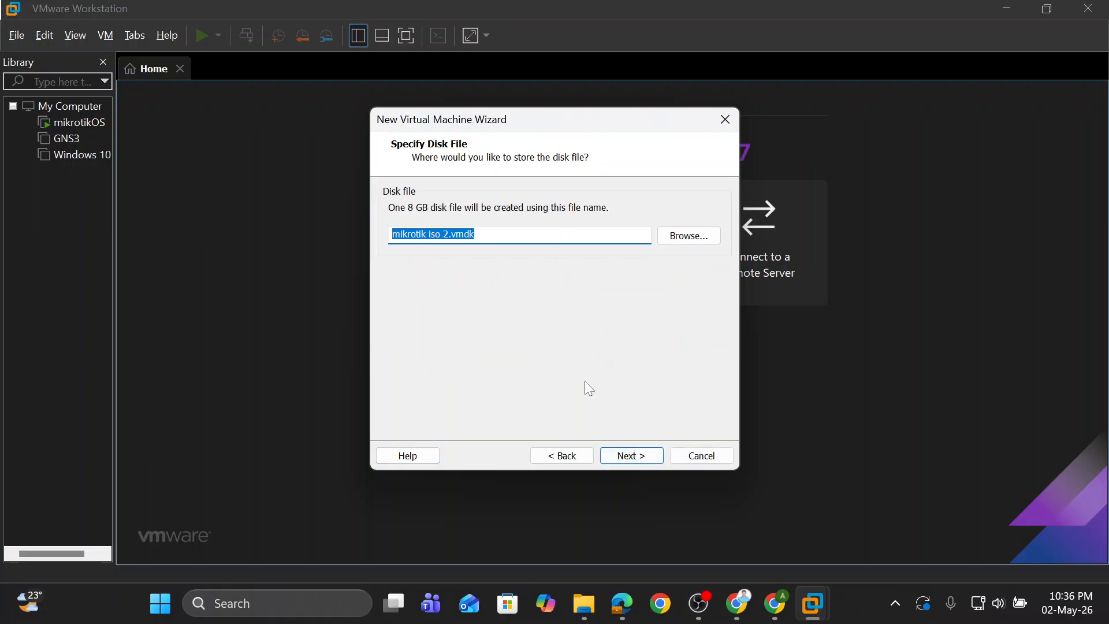
click(633, 457)
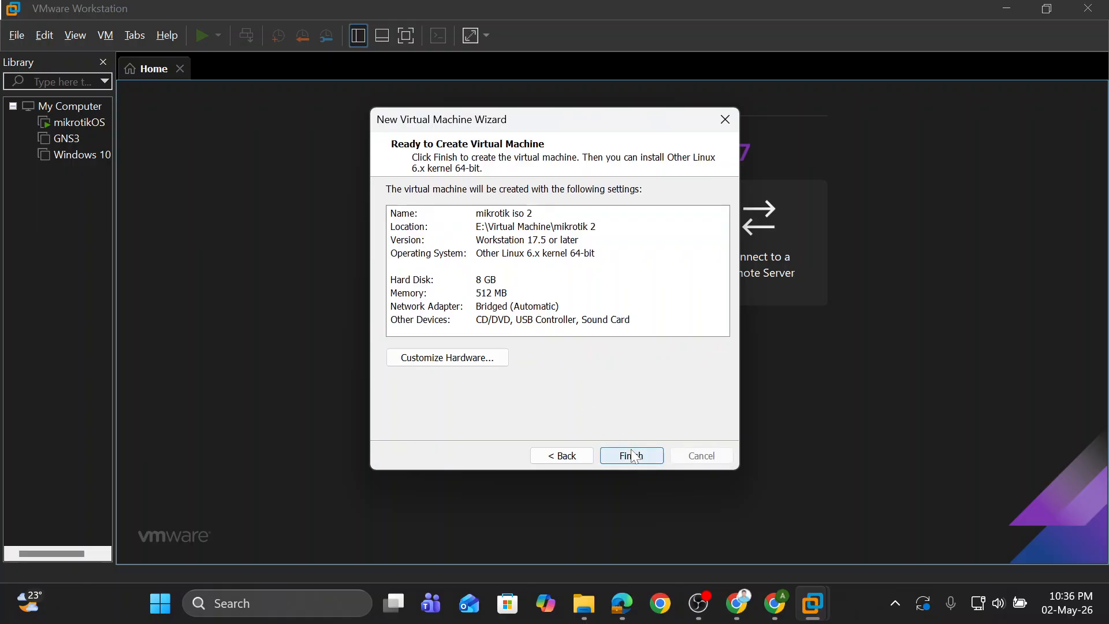
- Customize the hardware so the CD/DVD drive uses the ISO image mikrotik-7.20.8 from the Downloads folder
click(455, 367)
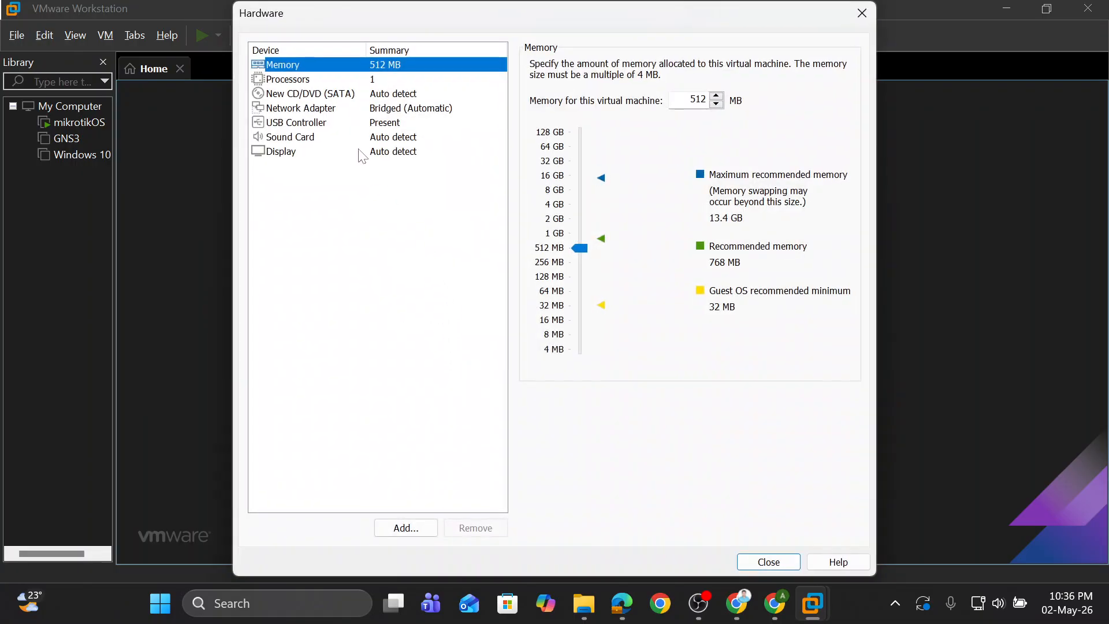
click(392, 139)
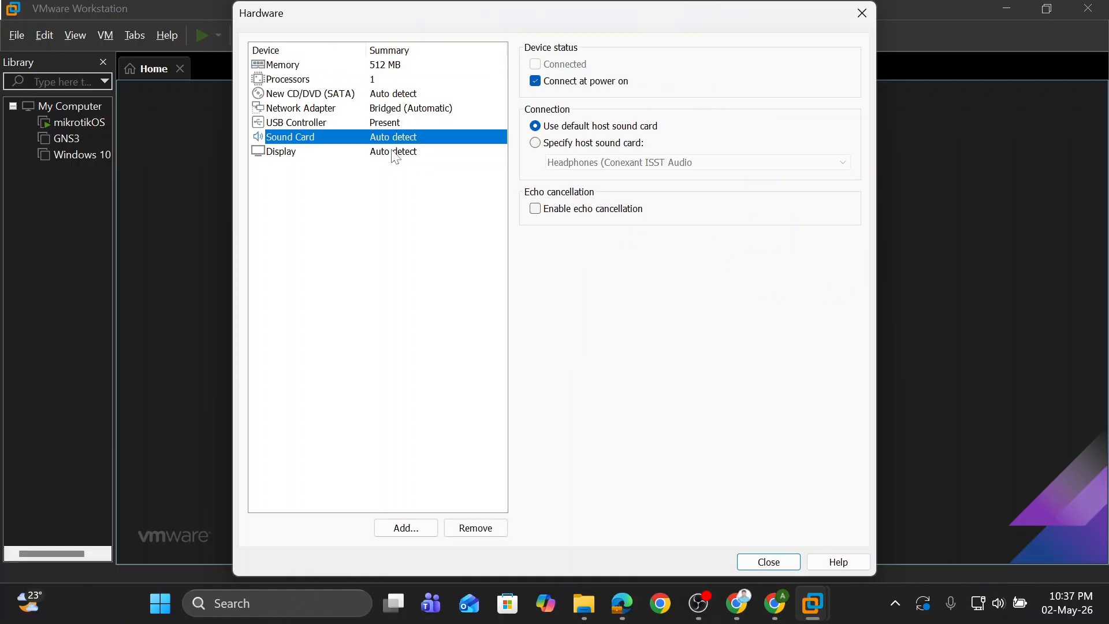
click(412, 94)
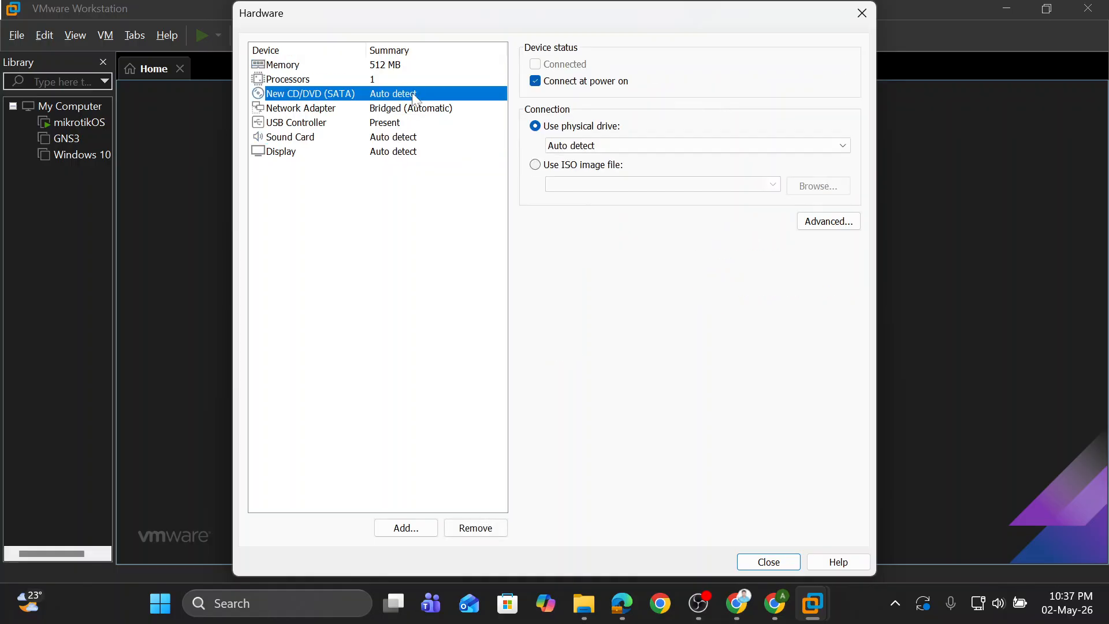
click(572, 167)
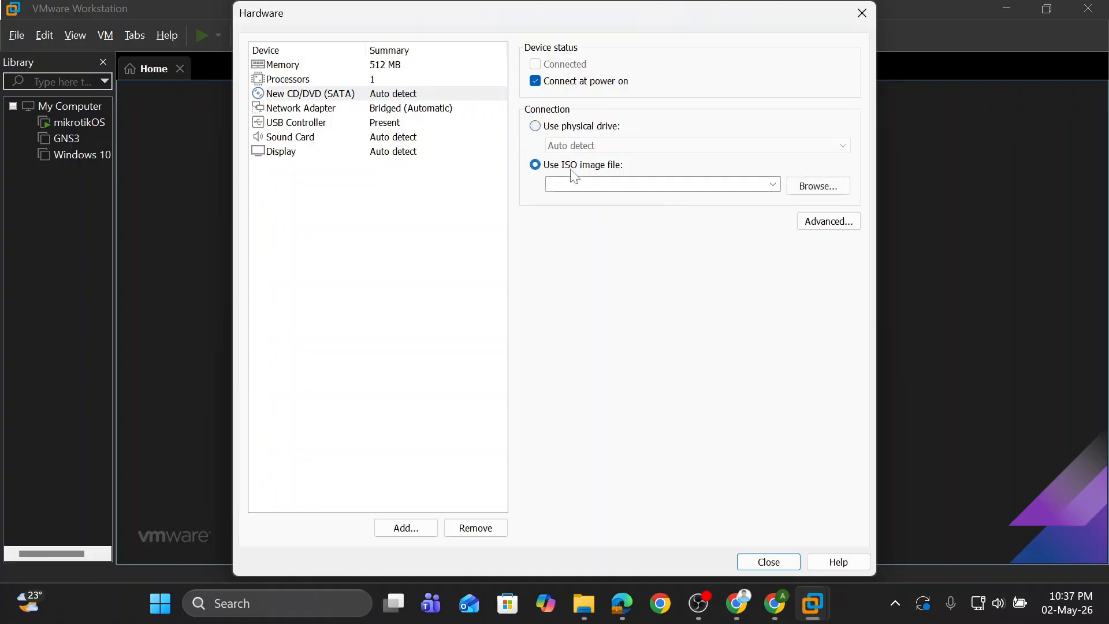
click(818, 185)
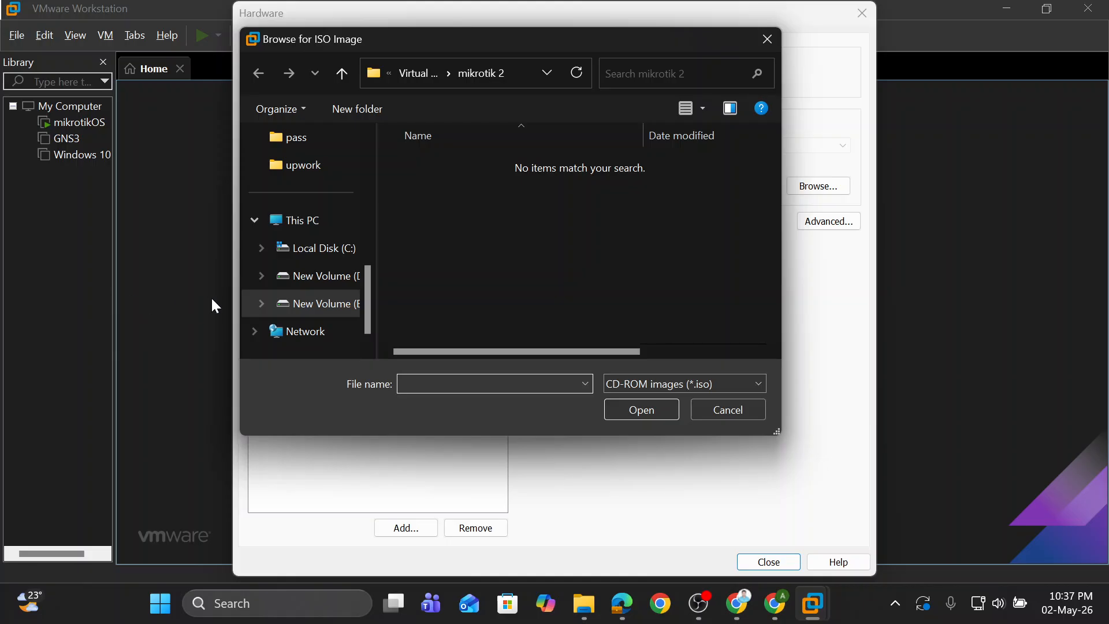
scroll(309, 280, down, 1)
scroll(345, 281, up, 3)
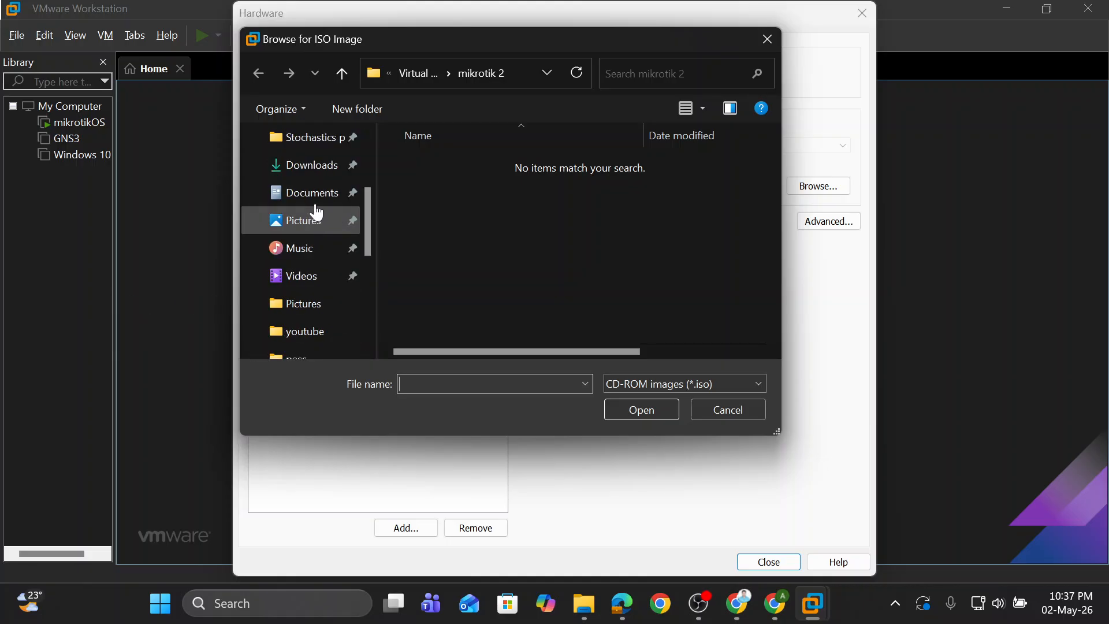
click(325, 168)
scroll(501, 226, down, 1)
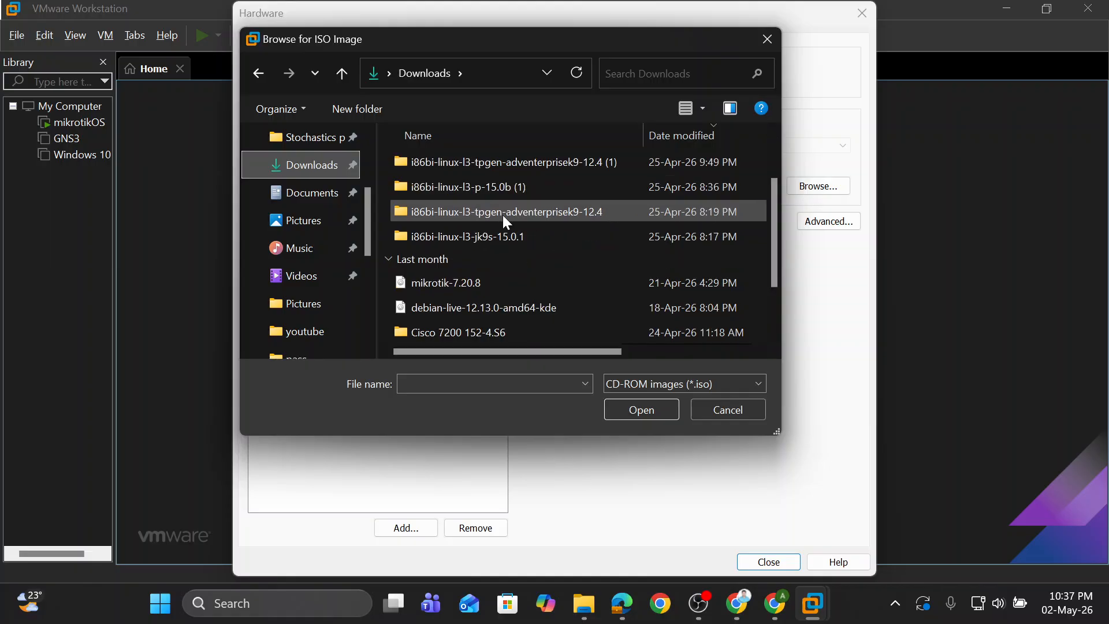
scroll(498, 231, down, 1)
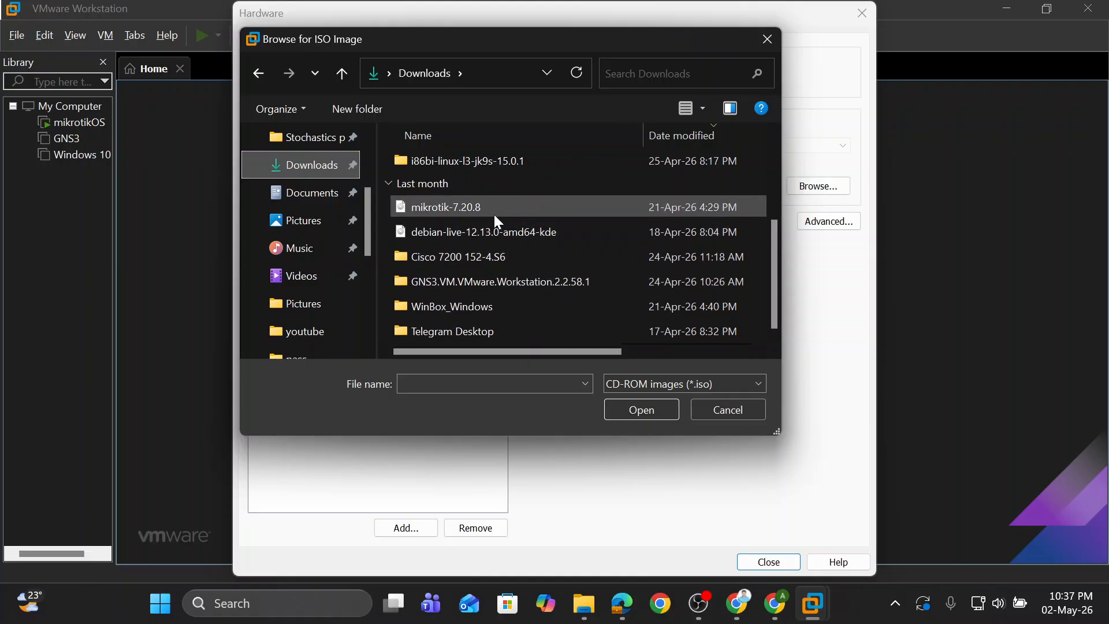
mouse_move(487, 352)
mouse_down()
mouse_move(539, 356)
mouse_move(478, 355)
mouse_up()
click(471, 216)
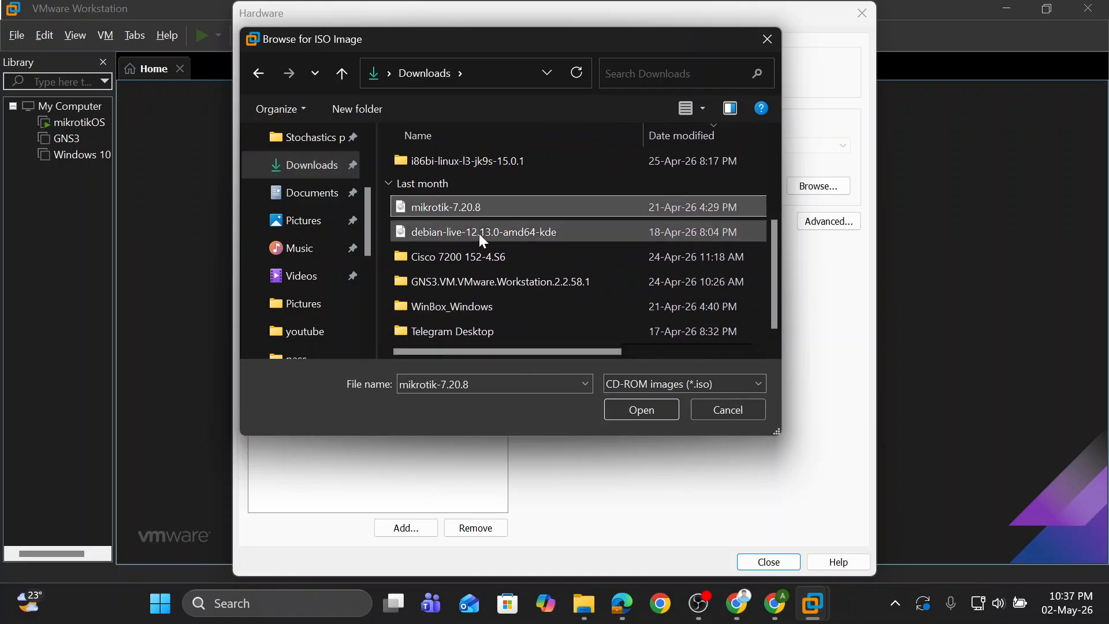
click(646, 411)
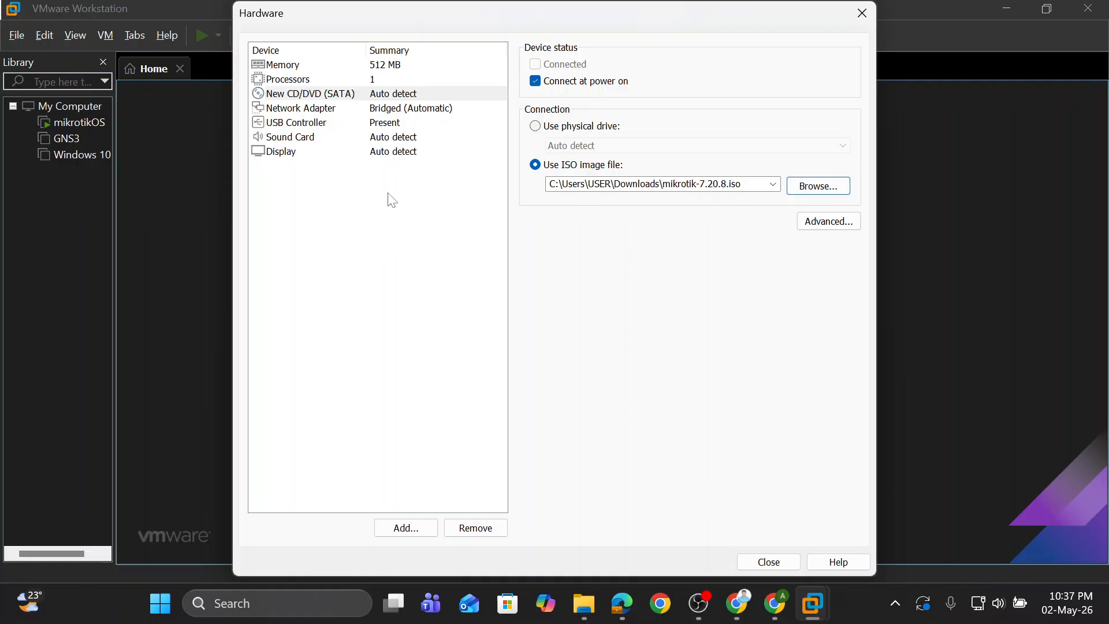
- Add a second network adapter and connect it to the custom virtual network VMnet5
click(406, 528)
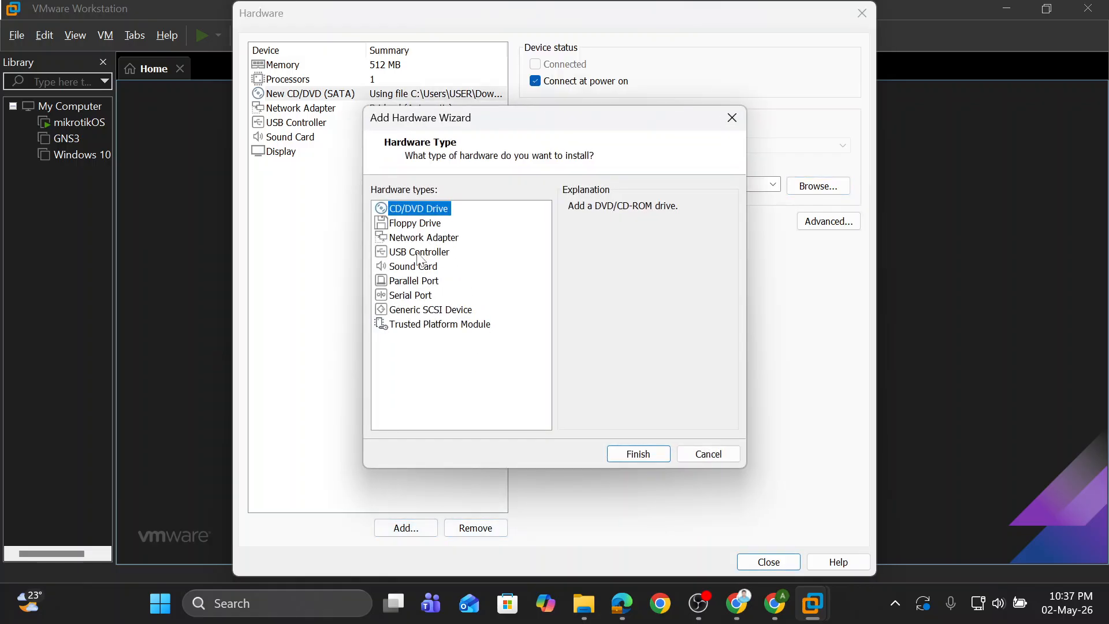
click(423, 238)
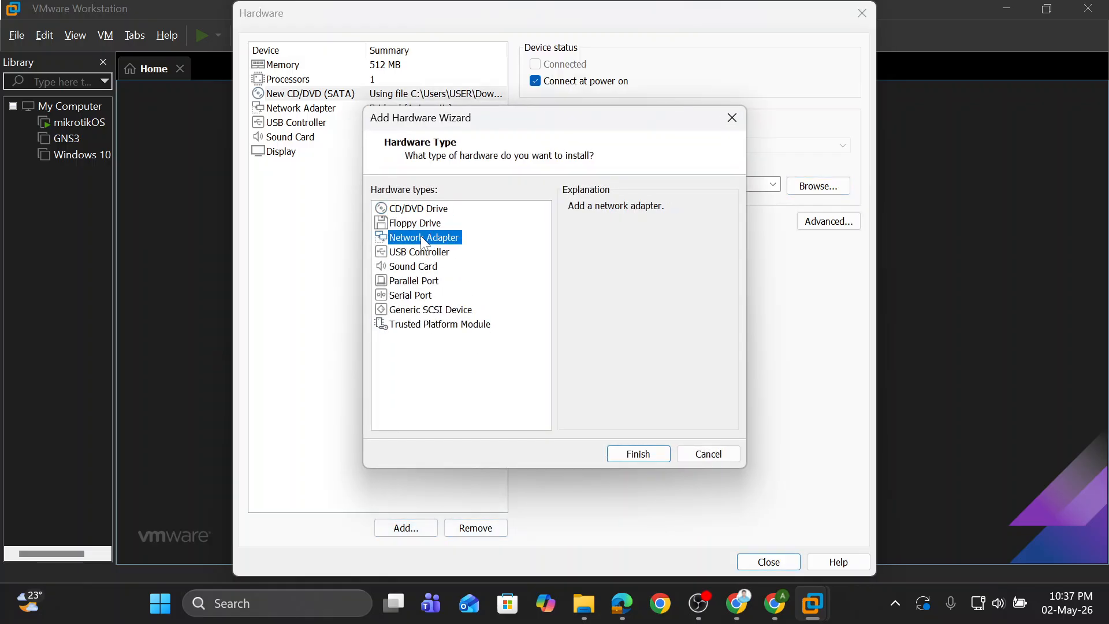
click(632, 456)
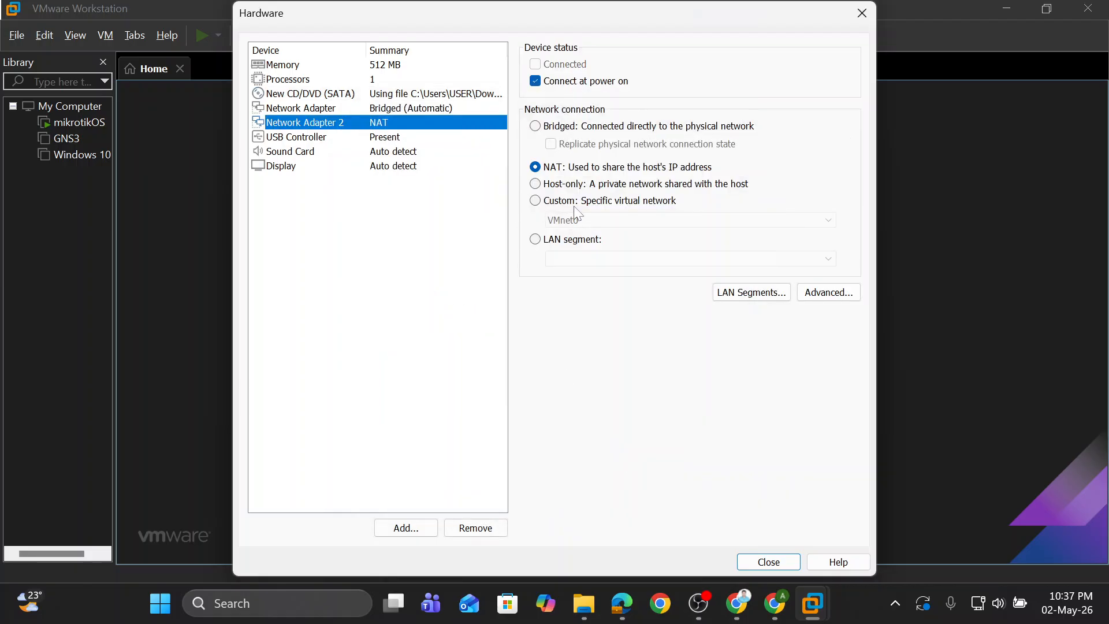
click(578, 201)
click(600, 221)
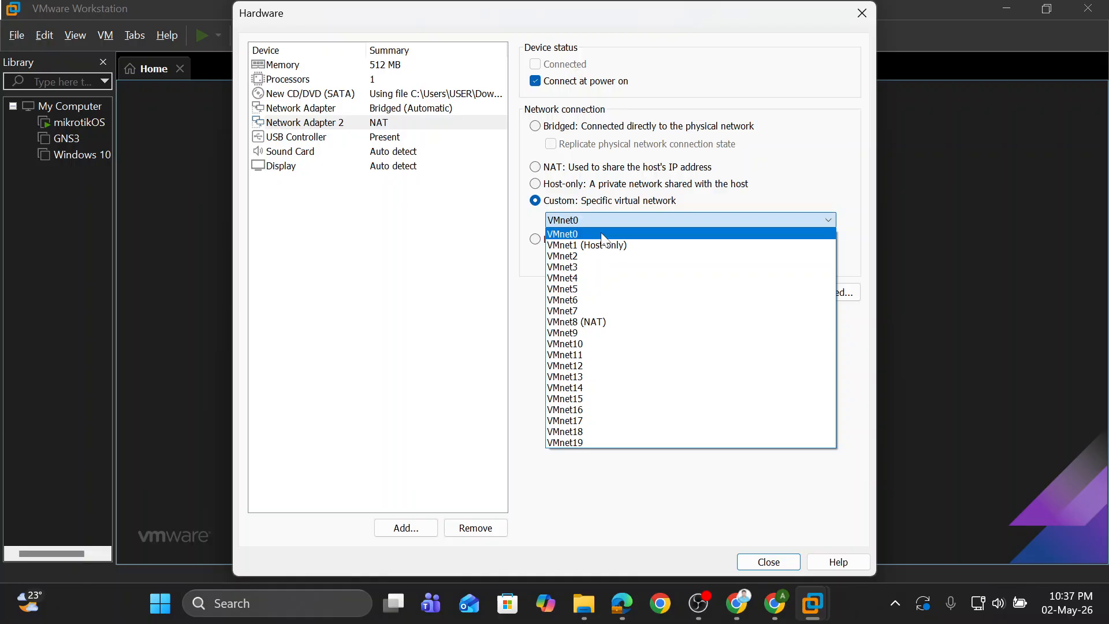
click(592, 288)
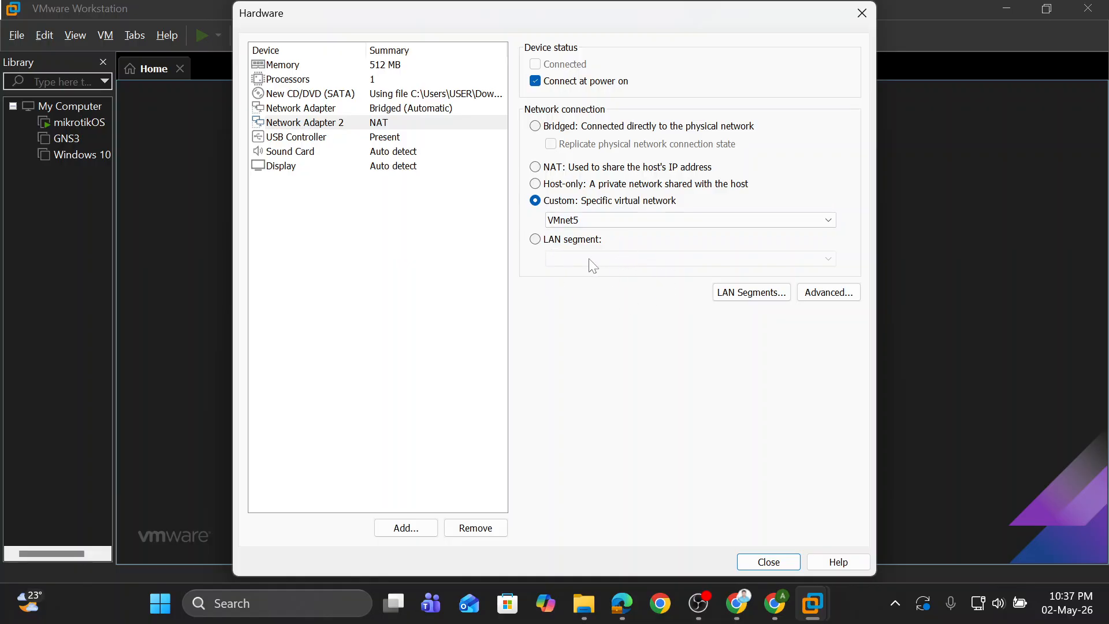
- Finish creating the virtual machine with the customized hardware and show its console in full screen
click(769, 562)
click(638, 457)
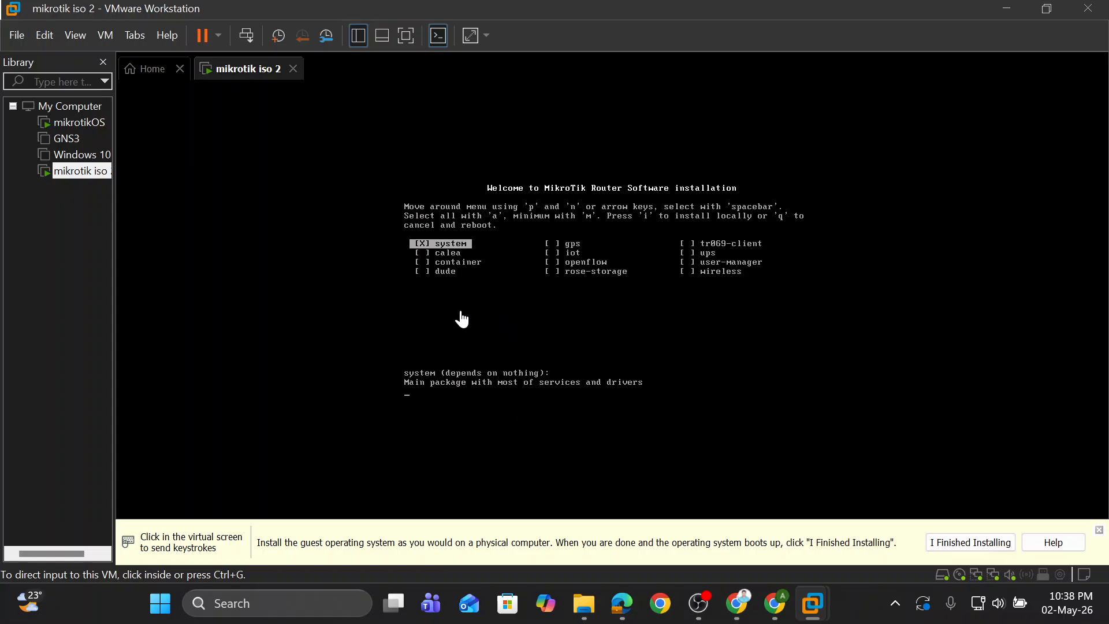
click(406, 36)
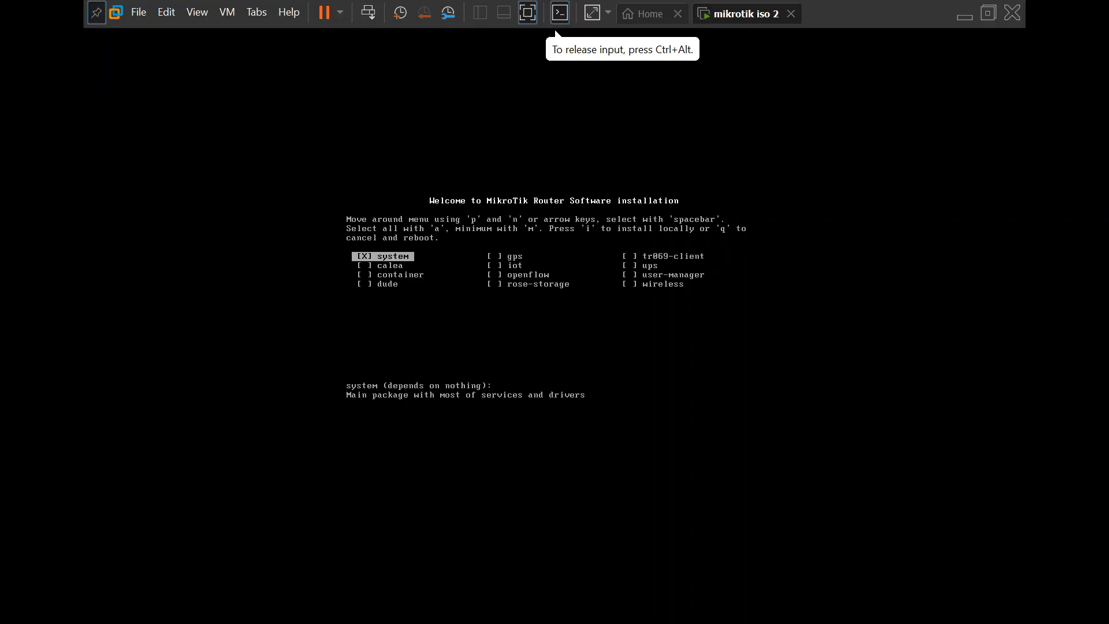
key(ctrl+alt)
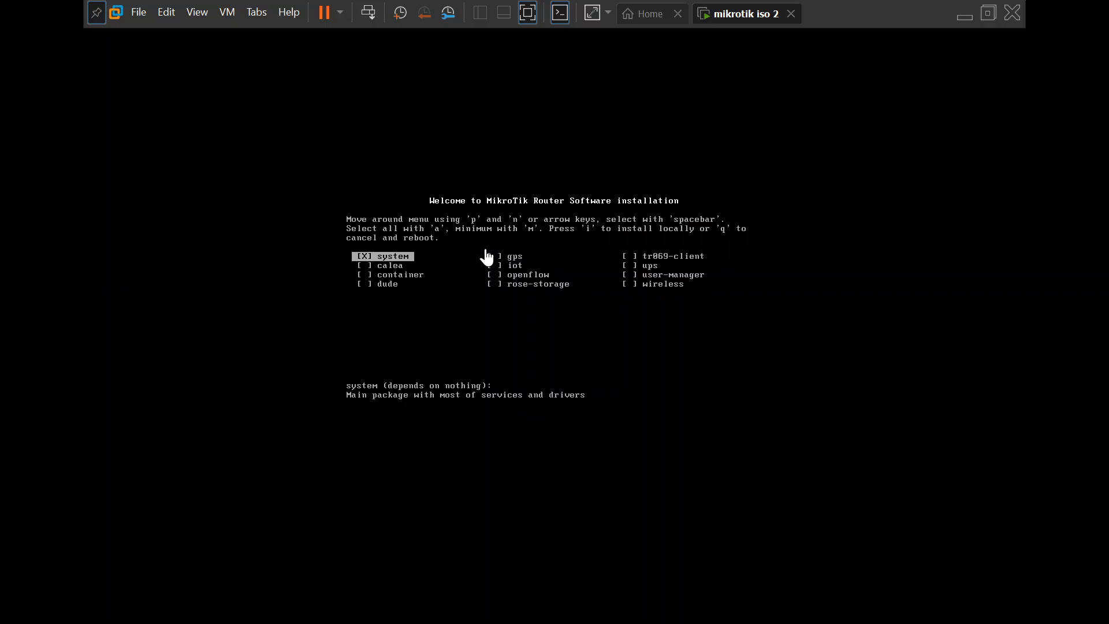
- Select all packages in the MikroTik Router Software installer
click(364, 274)
key(Down)
key(a)
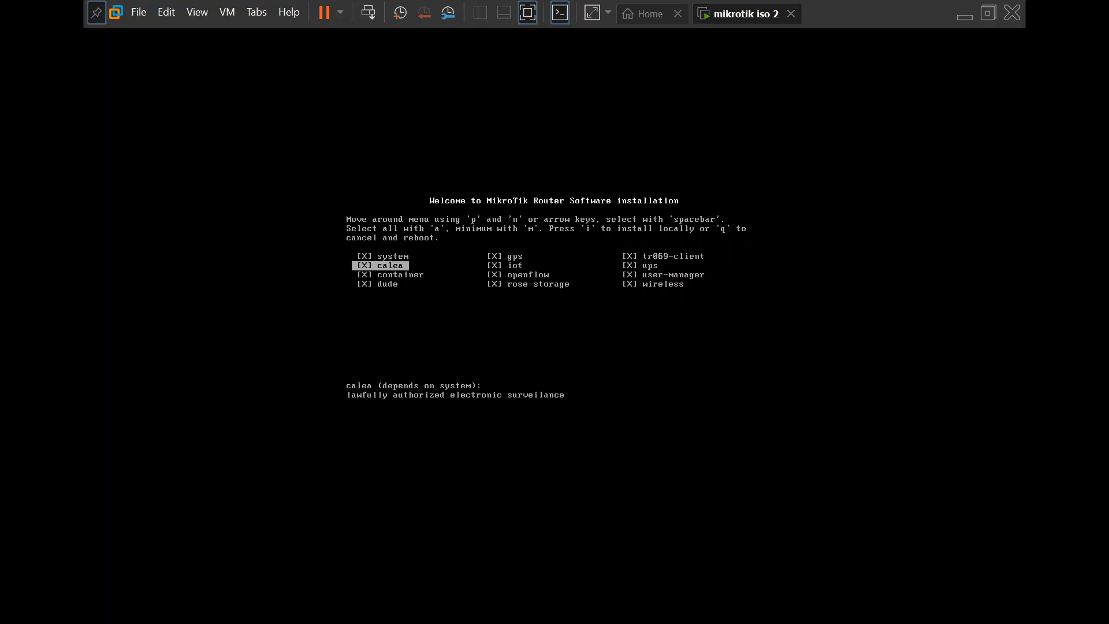
- Install the selected packages locally, agree to erasing the disk /dev/sda, and reboot the router
key(i)
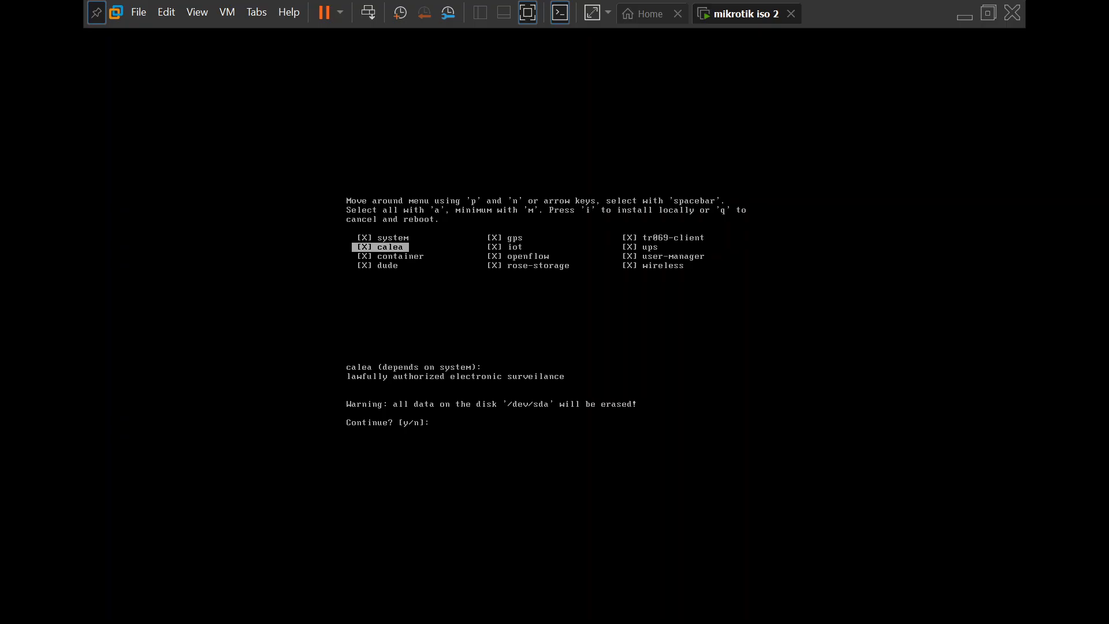
key(ctrl+alt)
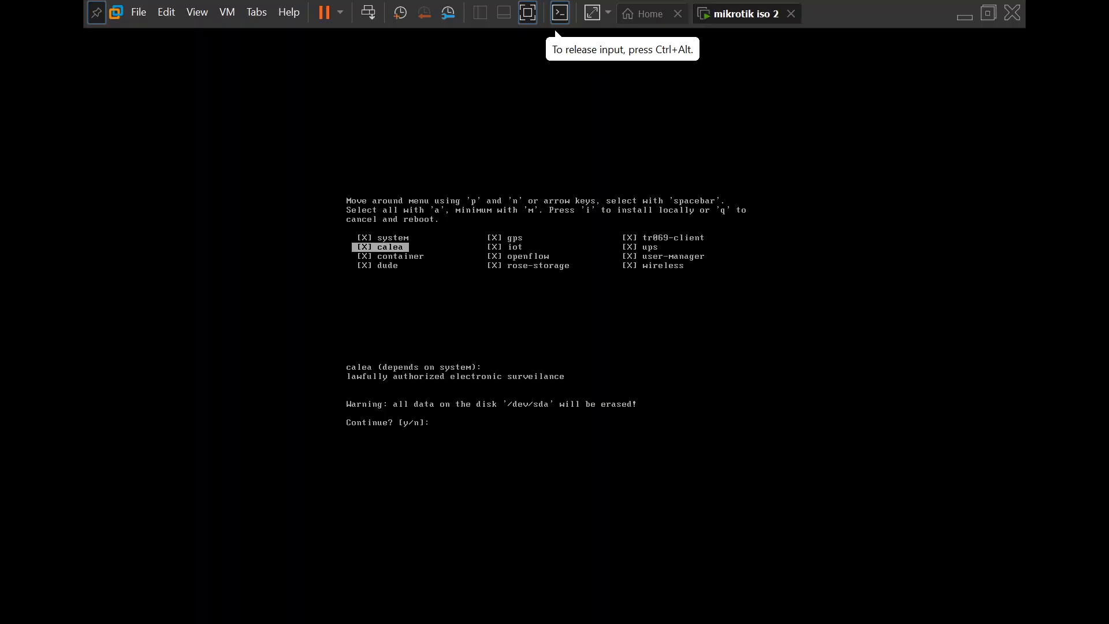
text(y)
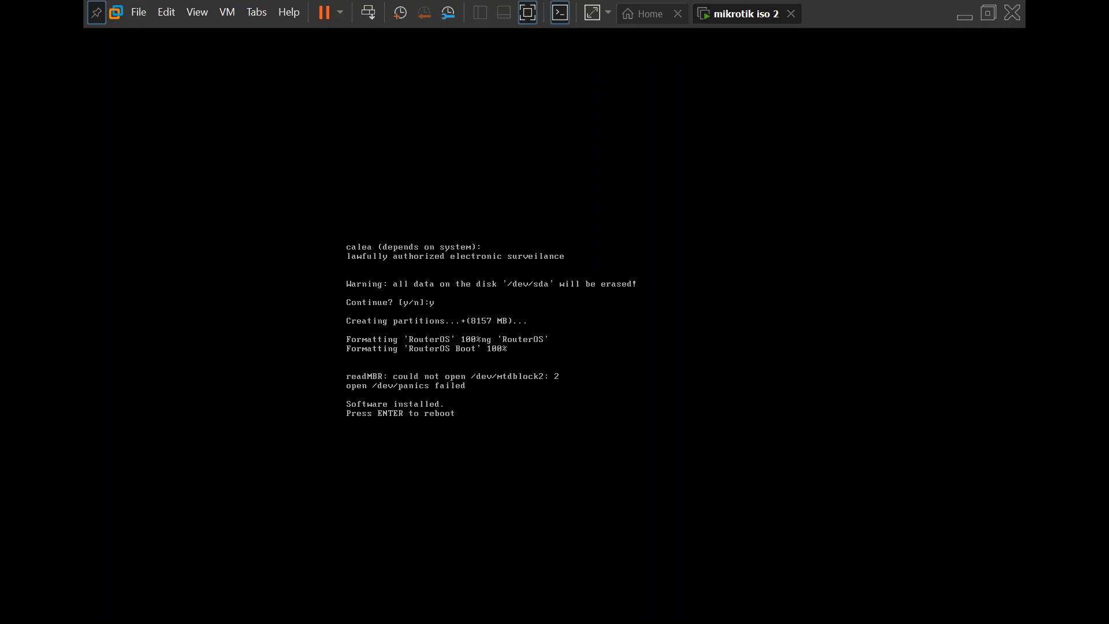
key(Return)
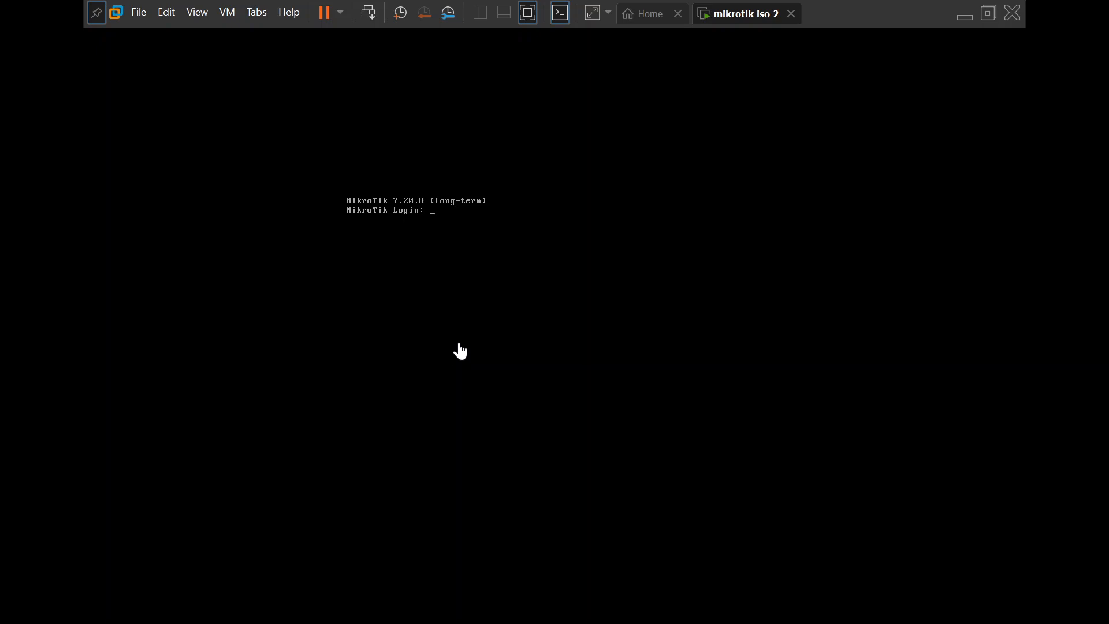
- Log in to the MikroTik console as admin with an empty password and decline viewing the software license
click(437, 213)
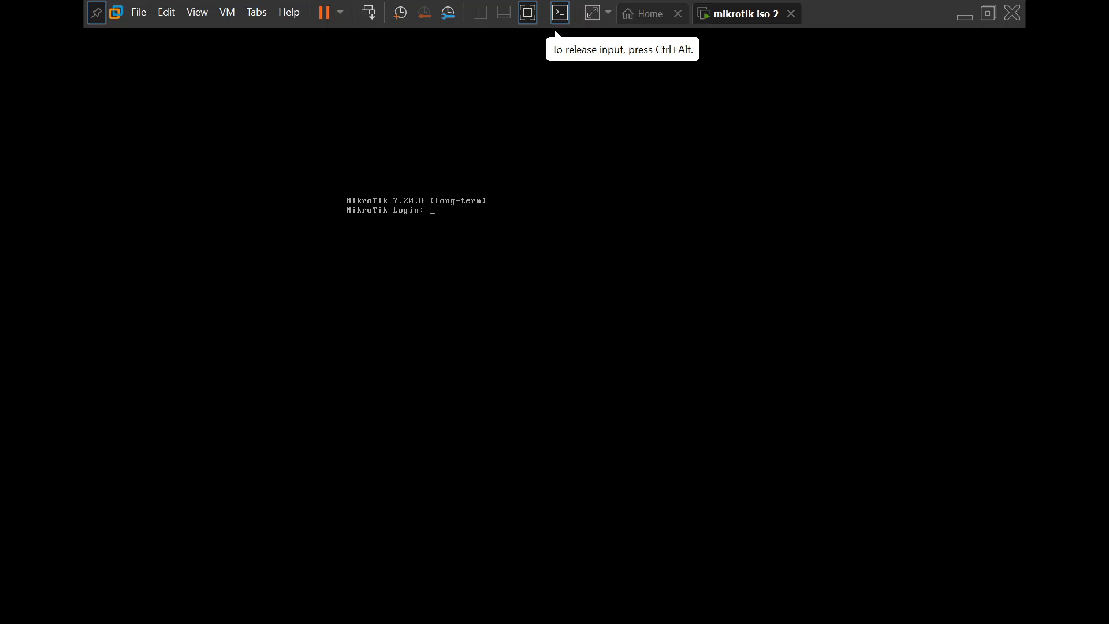
text(admin)
key(Return)
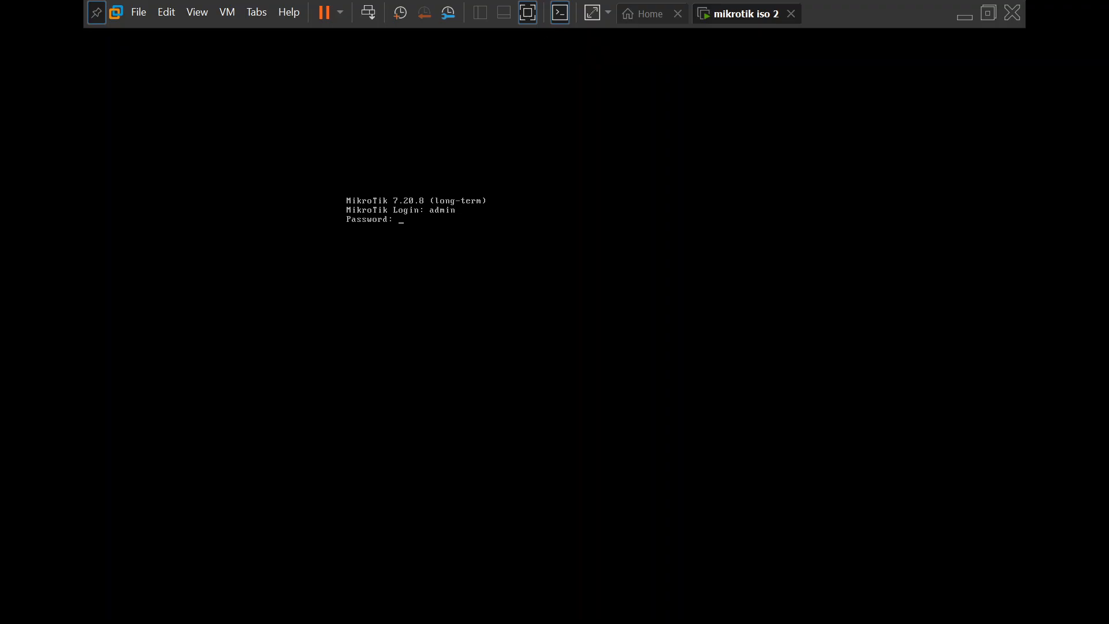
key(Return)
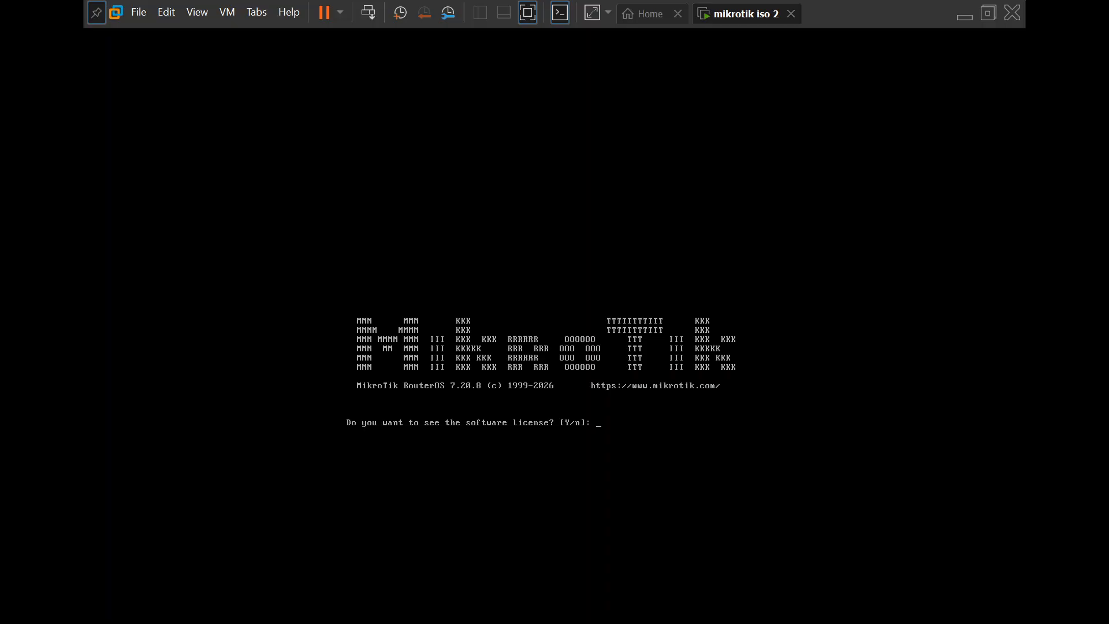
text(n)
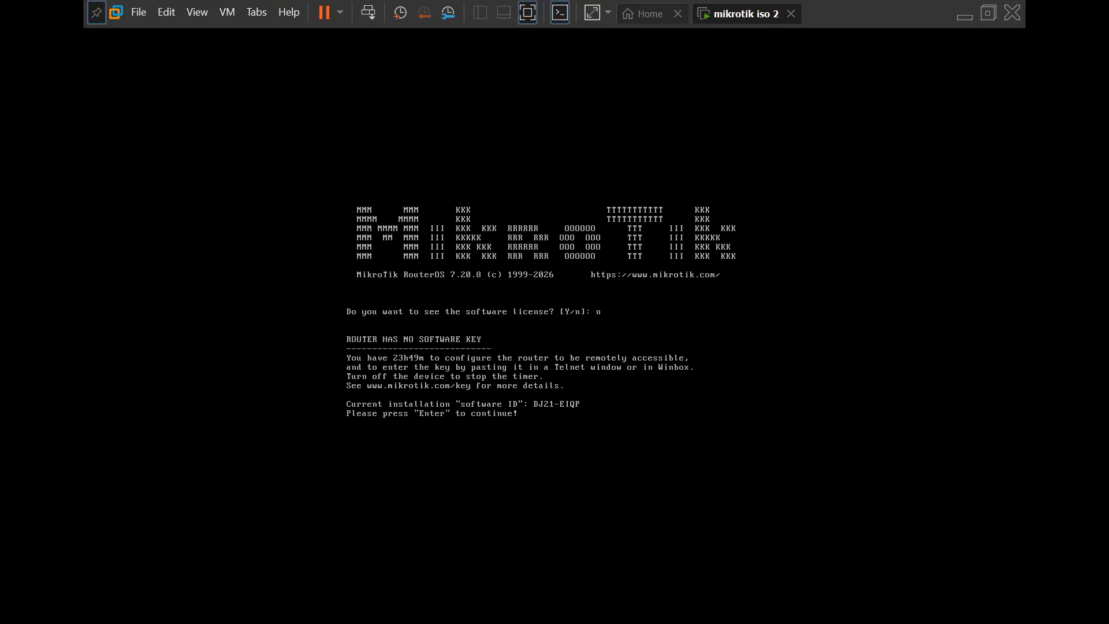
- Set and confirm a new password for the admin account, and take the virtual machine's console out of full screen
key(Return)
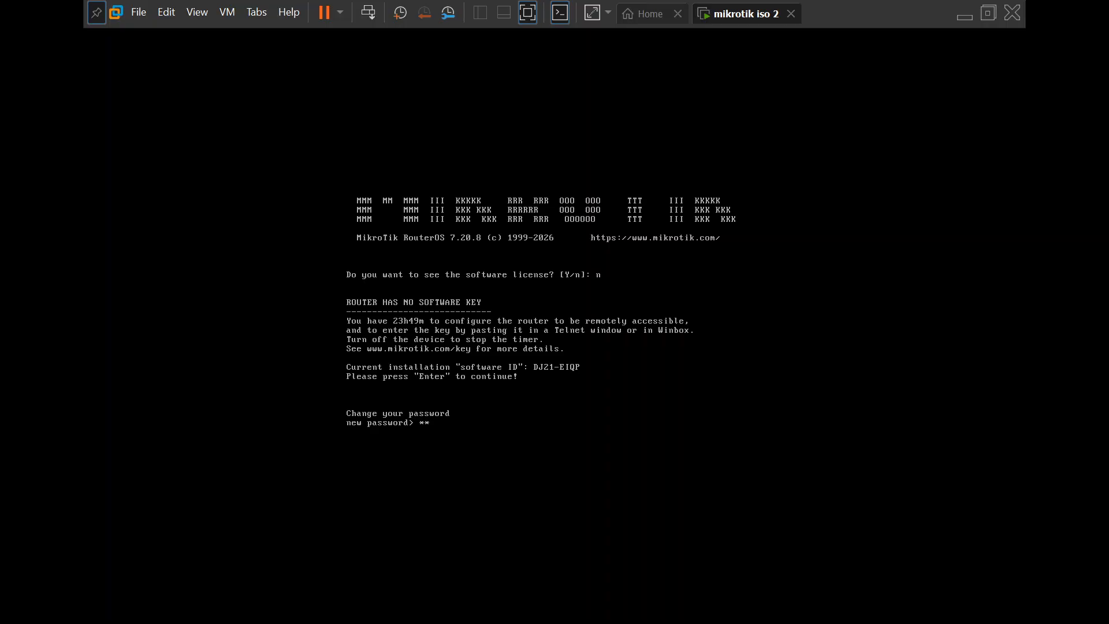
key(Return)
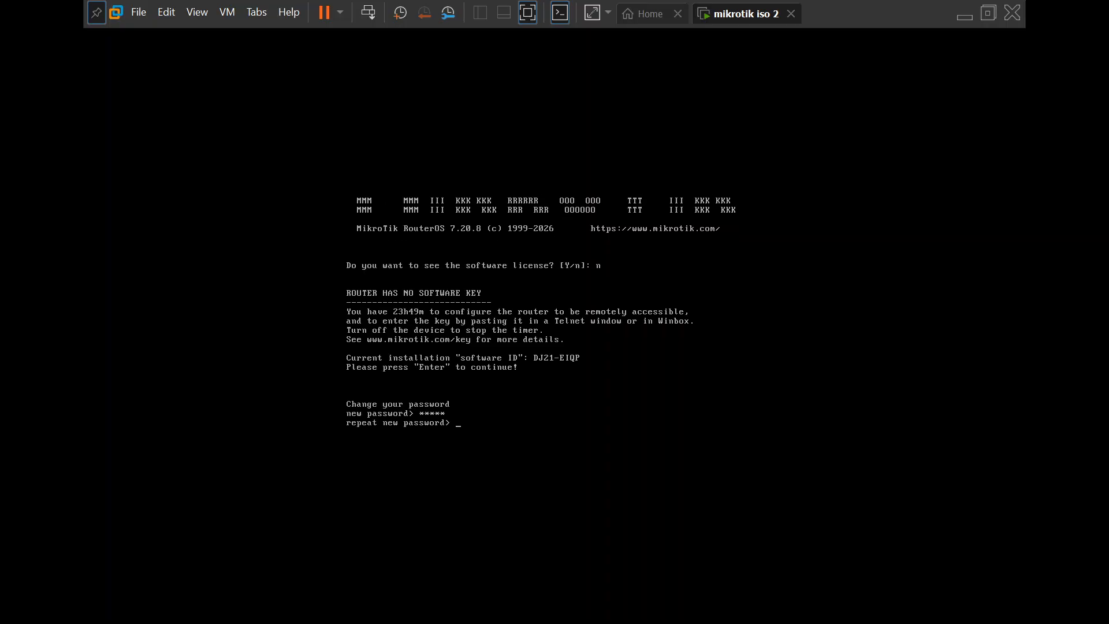
text(*)
key(Return)
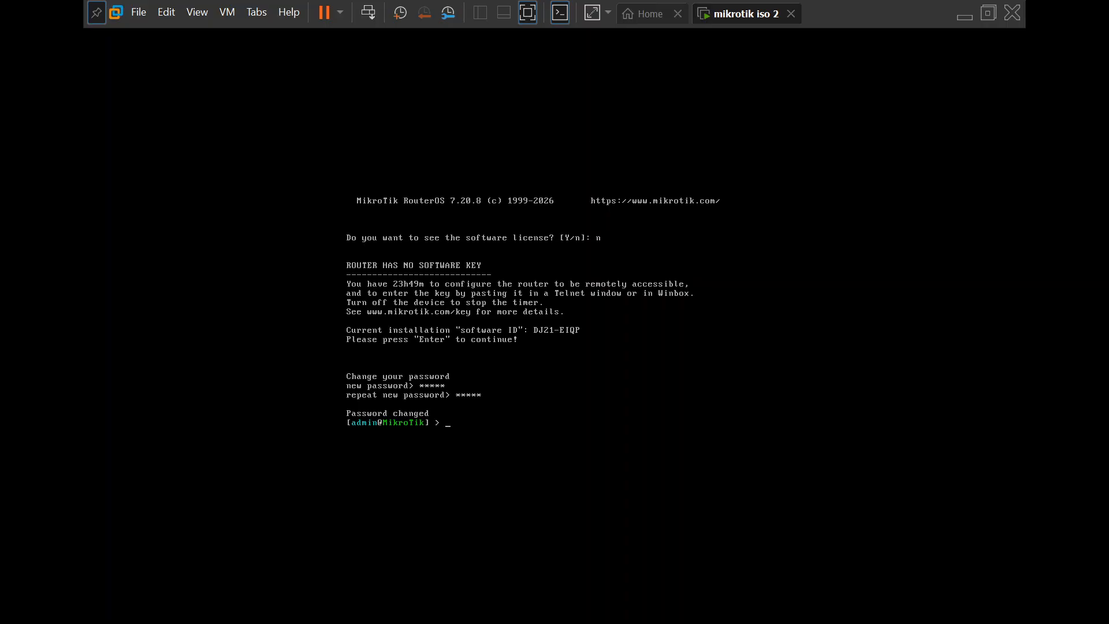
key(ctrl+alt)
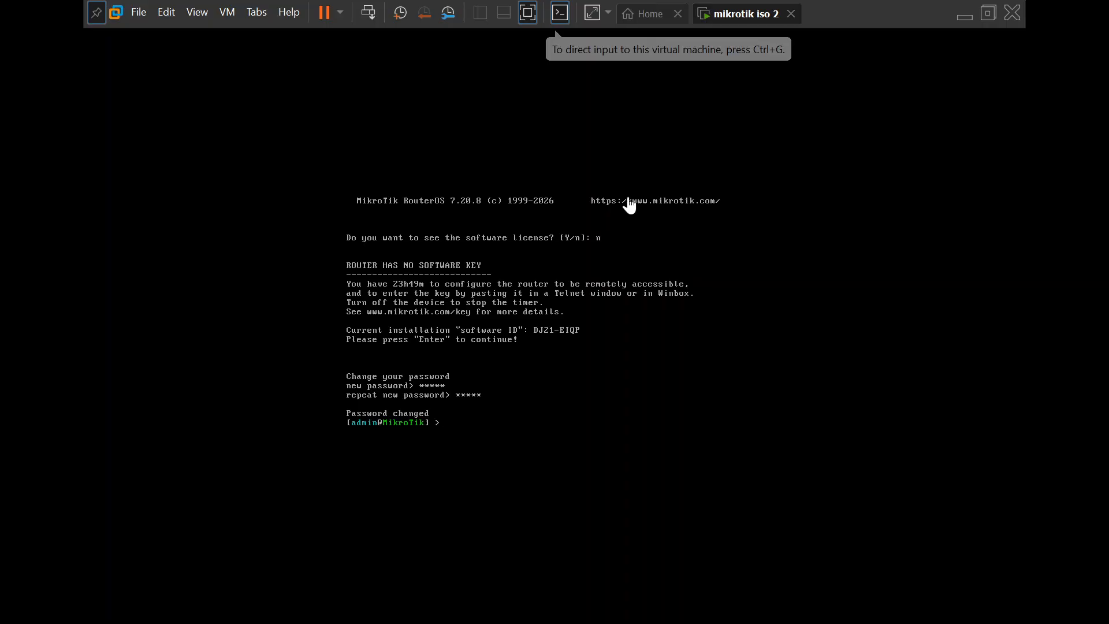
click(529, 11)
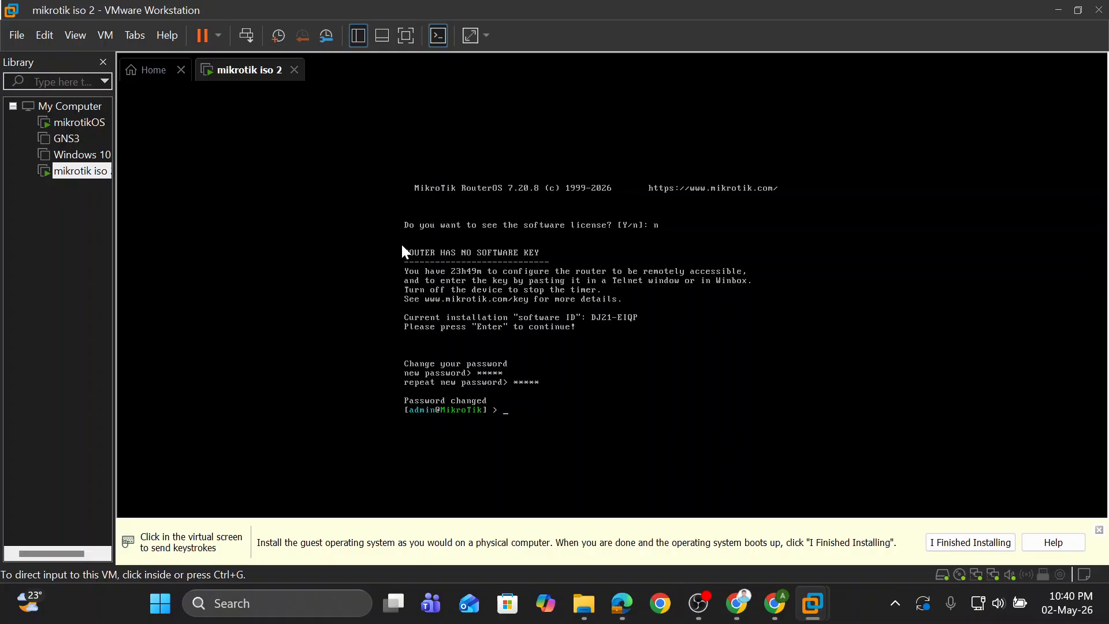
- Switch to Chrome and open the WinBox software page on the MikroTik website
click(774, 604)
scroll(283, 382, up, 7)
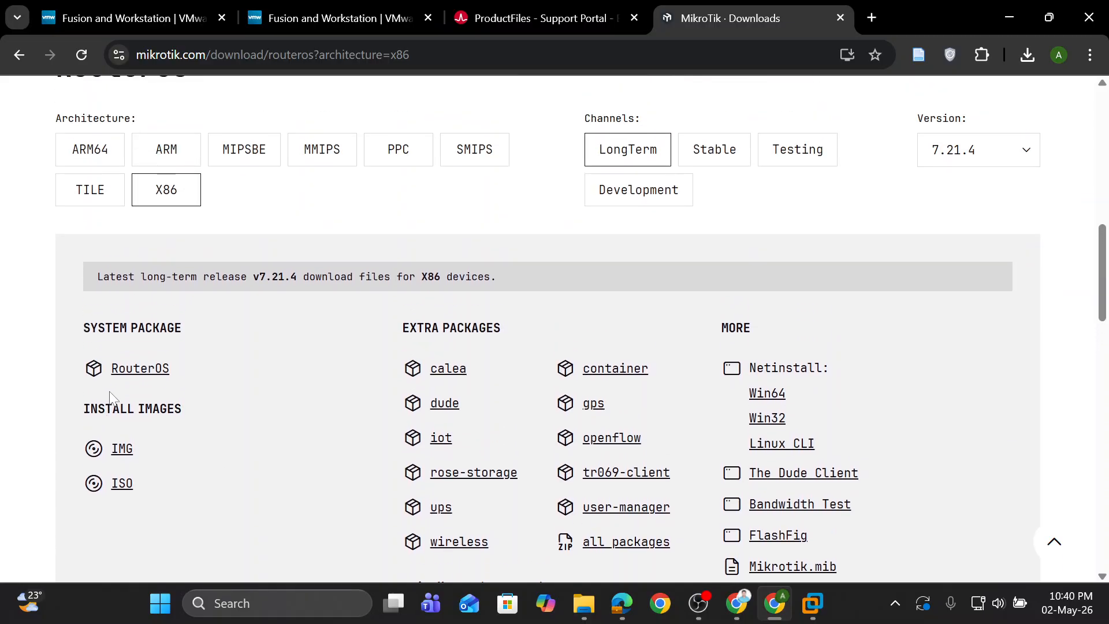
scroll(265, 379, down, 3)
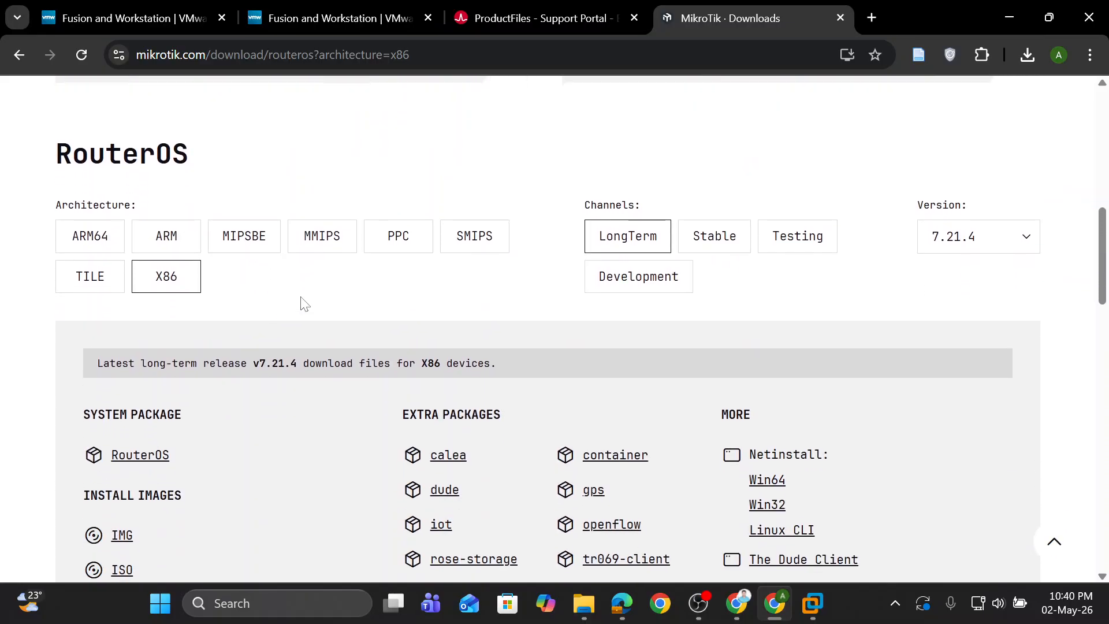
scroll(260, 260, down, 2)
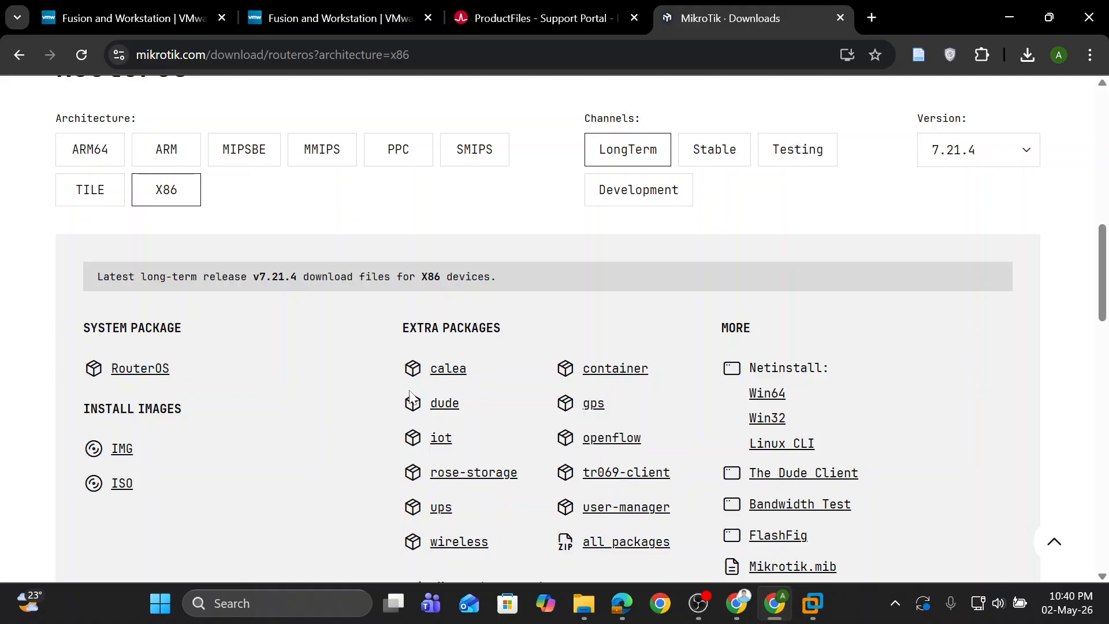
scroll(467, 386, down, 1)
scroll(650, 404, up, 10)
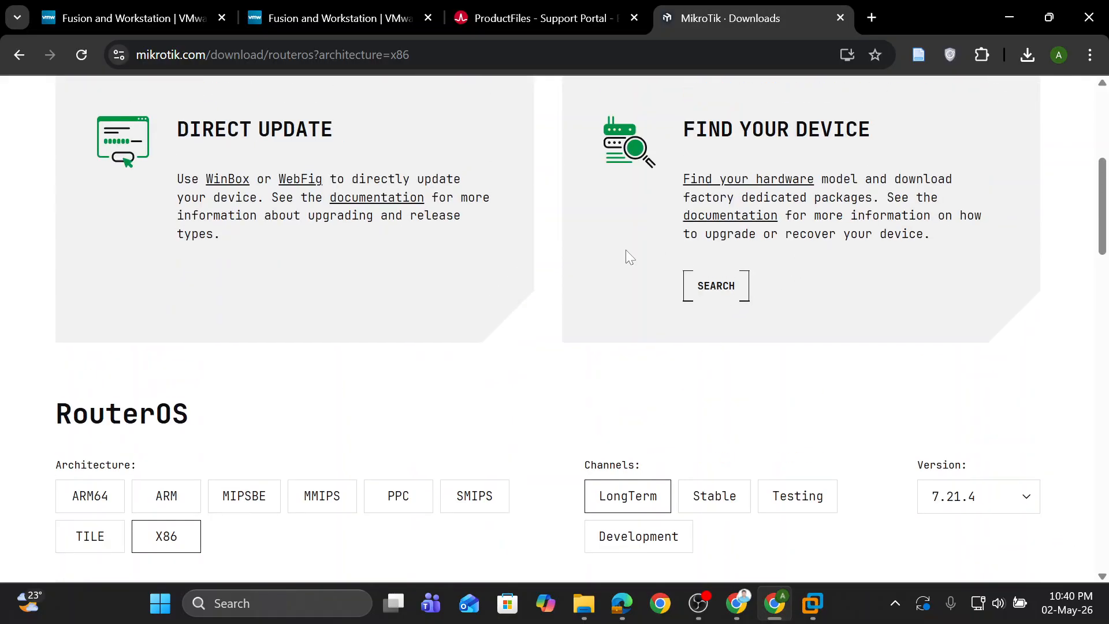
scroll(782, 157, up, 2)
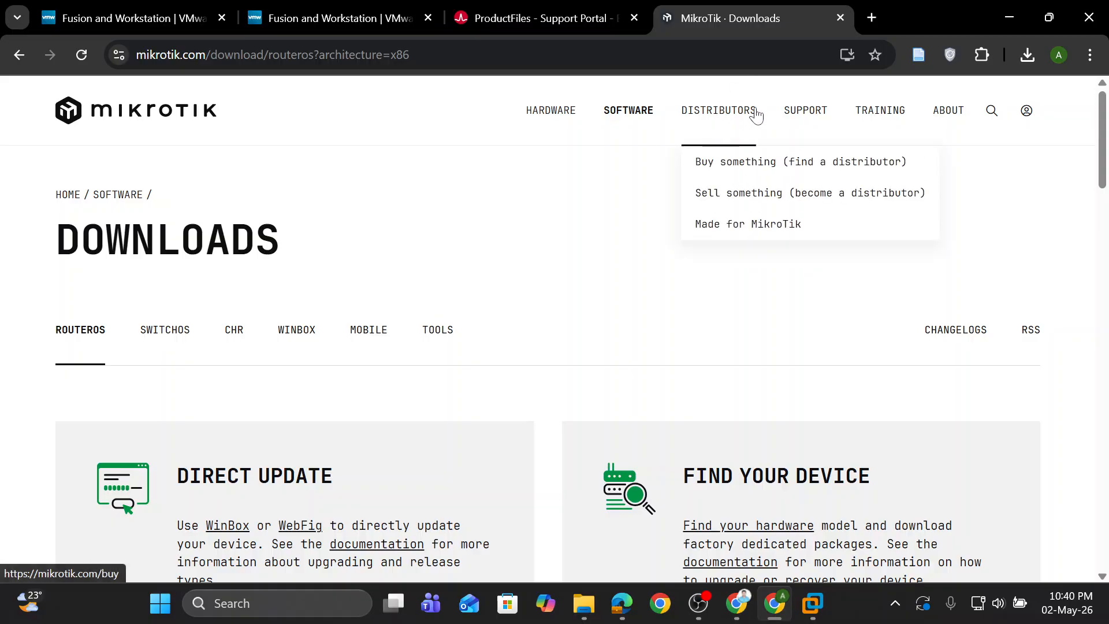
mouse_move(623, 124)
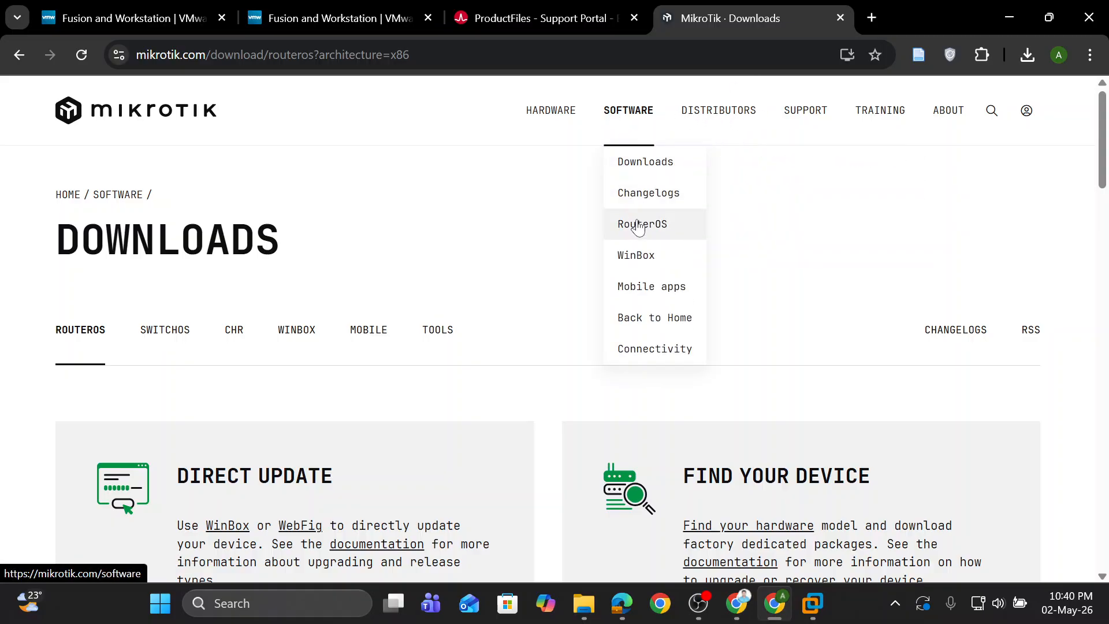
click(642, 255)
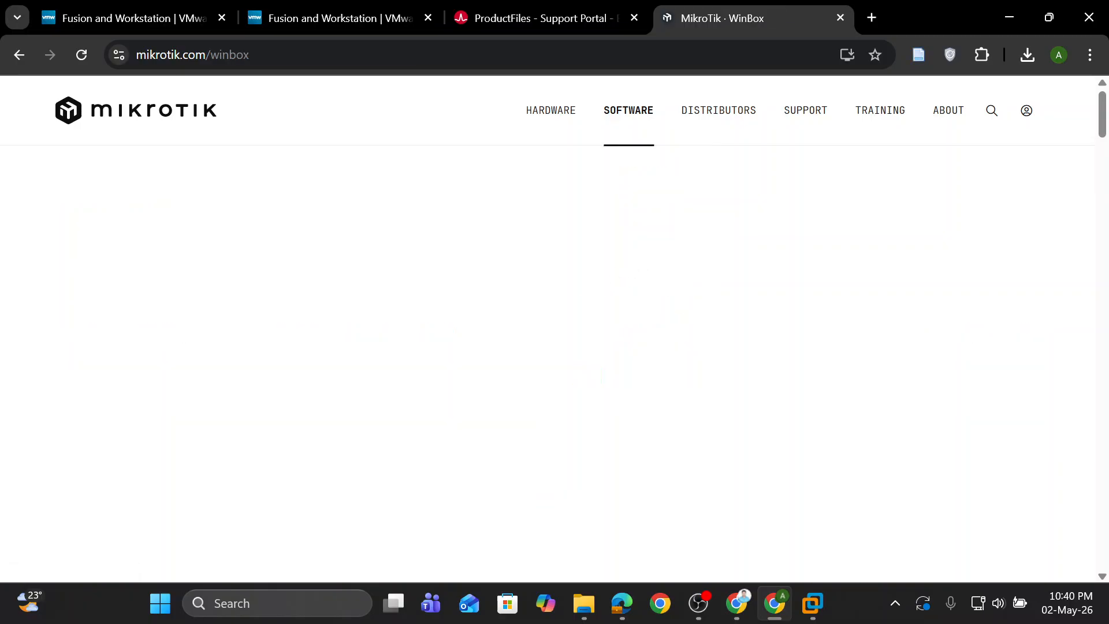
- Examine the WinBox page for its feature overview and the download option for v4.1
scroll(413, 341, down, 15)
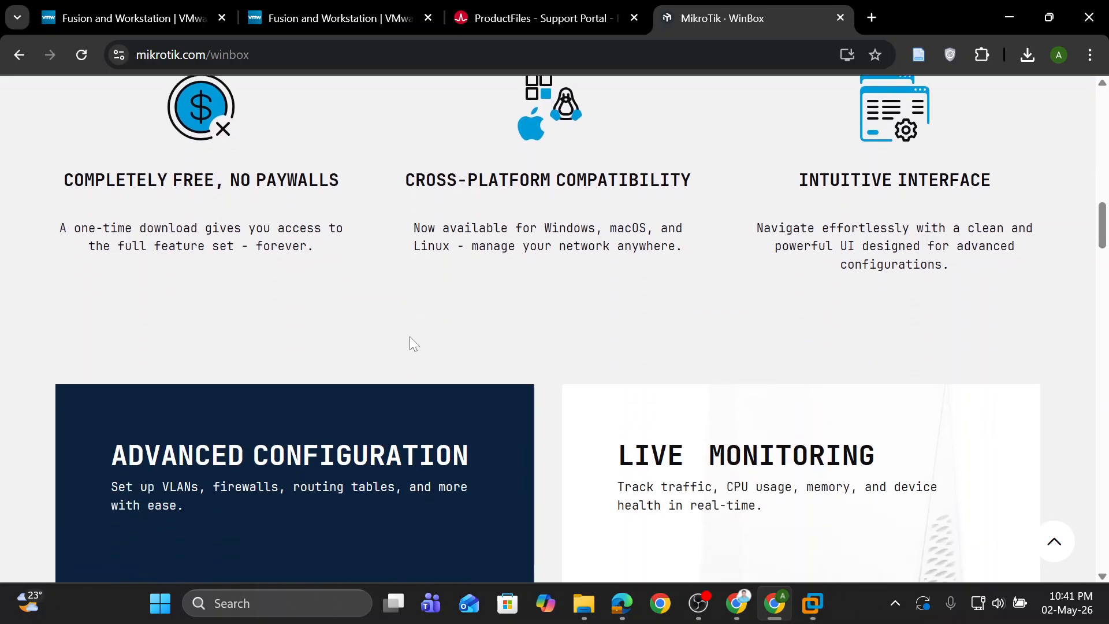
scroll(413, 343, down, 20)
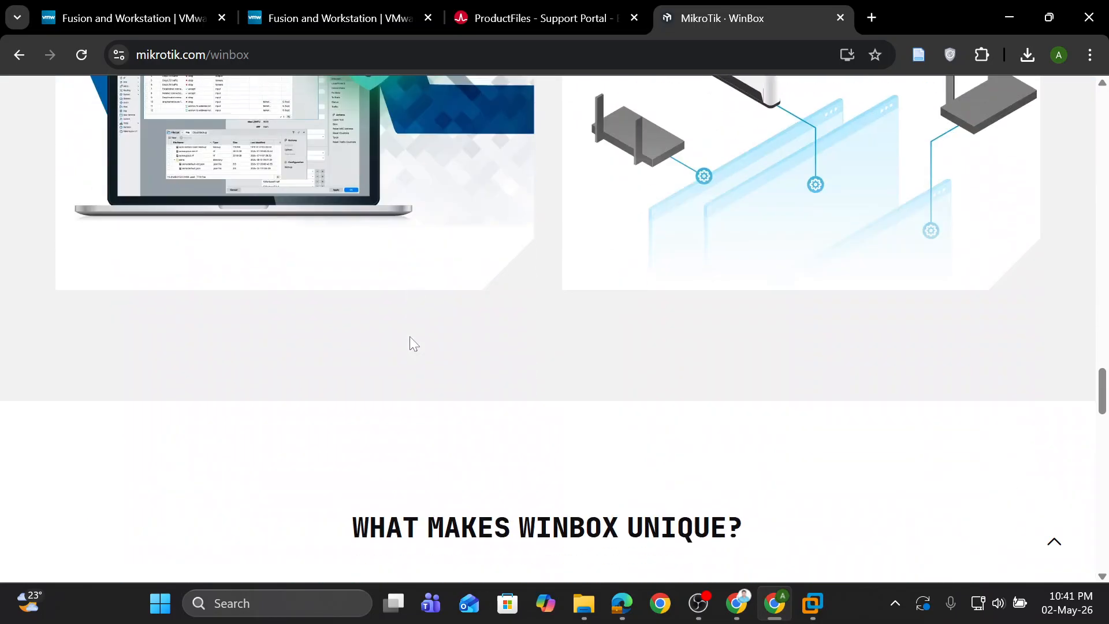
scroll(413, 343, down, 20)
scroll(407, 344, up, 15)
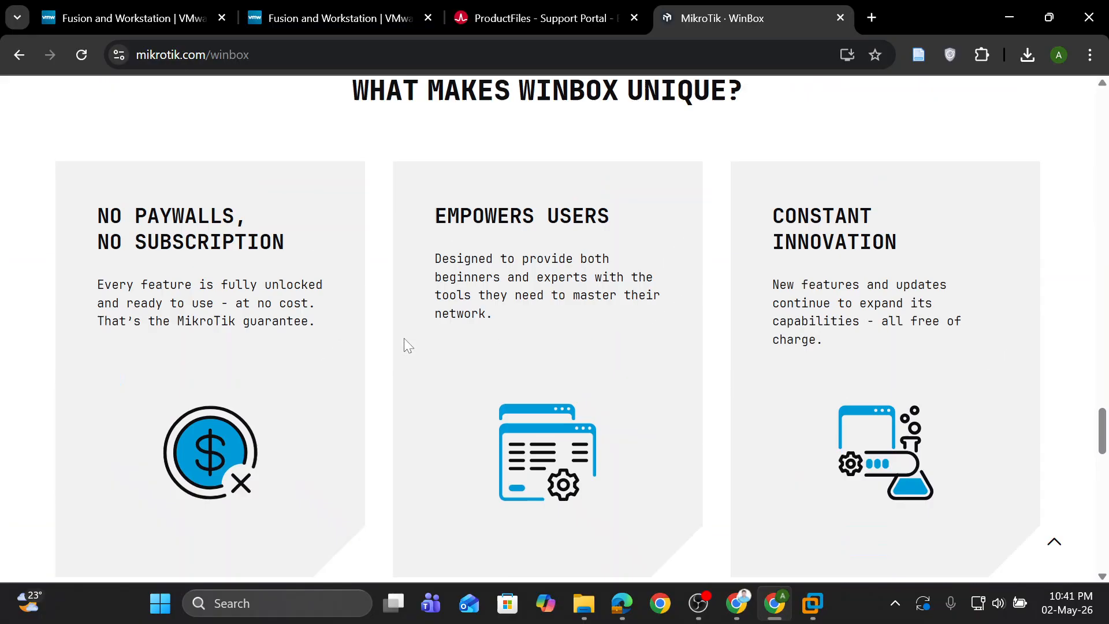
scroll(409, 345, up, 15)
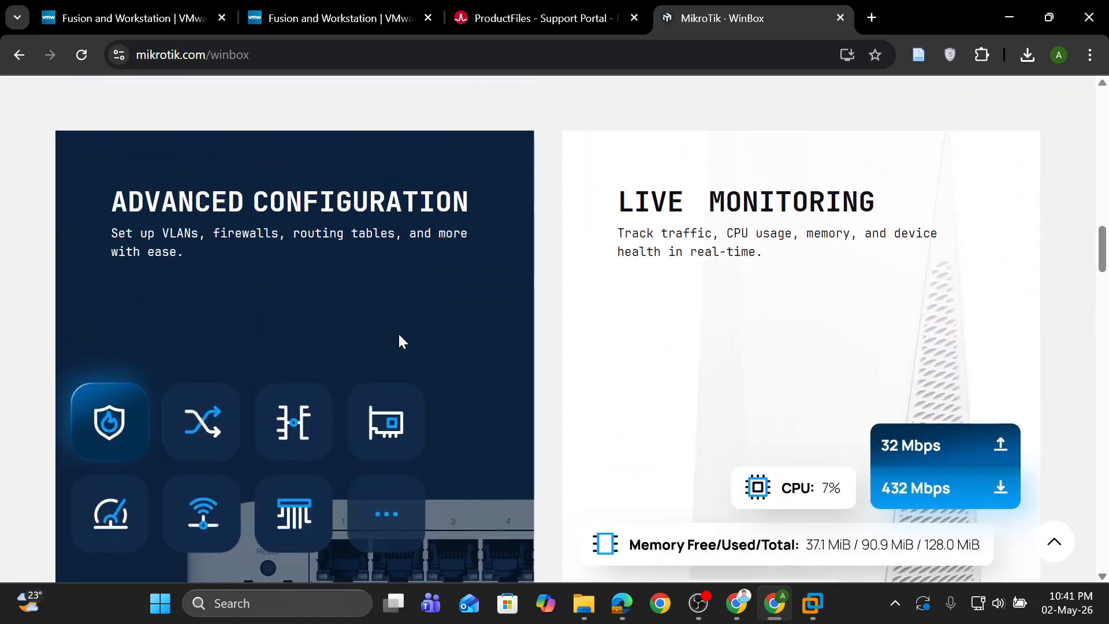
scroll(399, 336, up, 20)
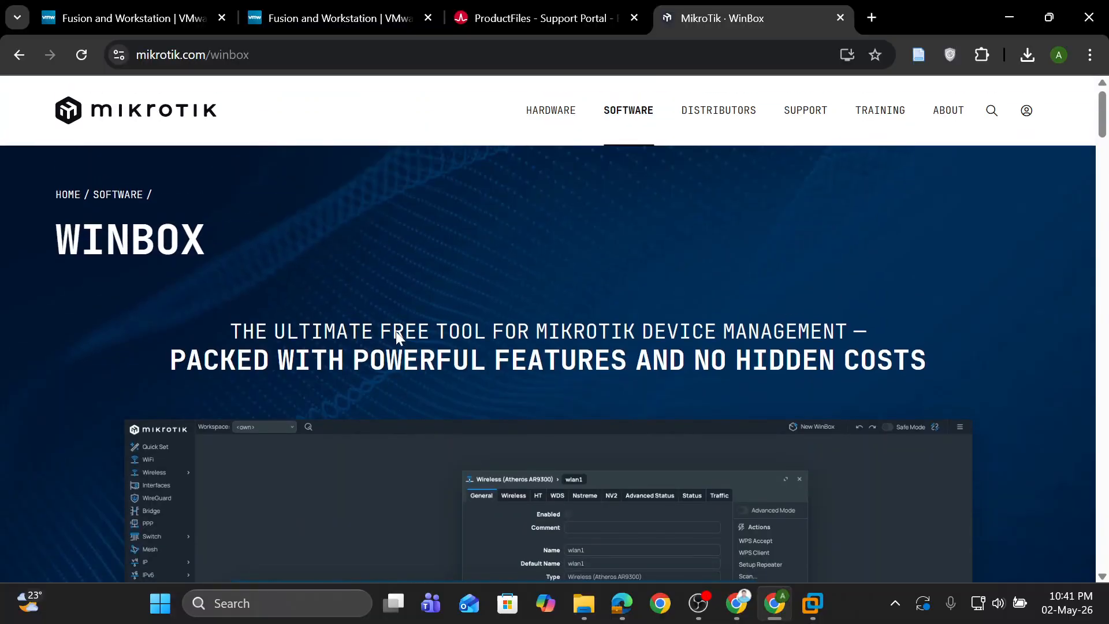
scroll(551, 309, down, 10)
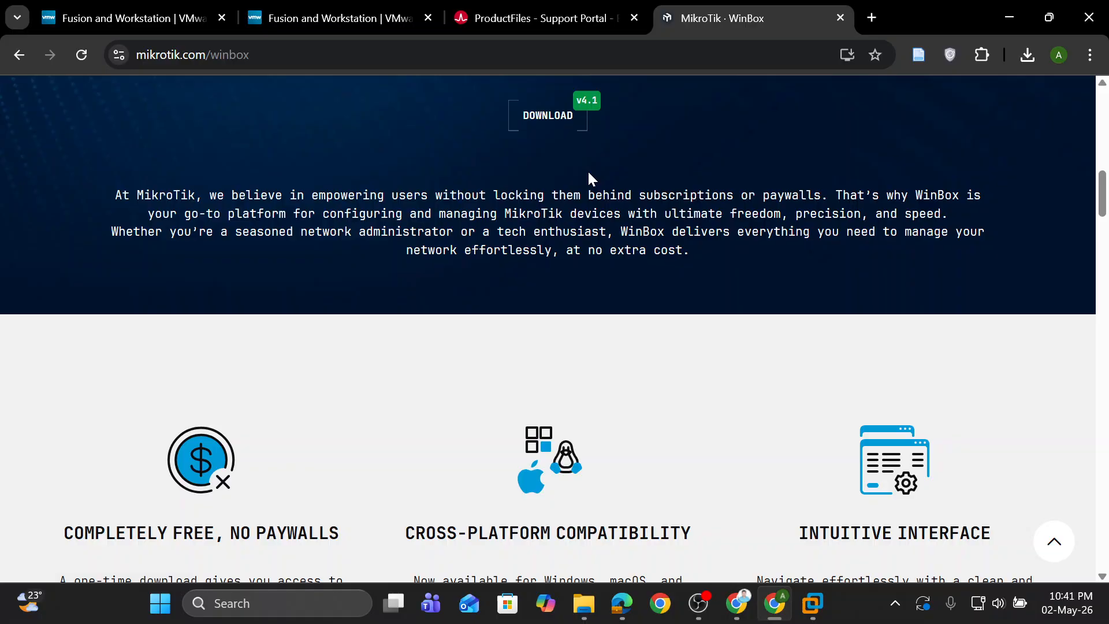
- Dismiss the open New Virtual Machine Wizard in VMware Workstation and launch WinBox.exe on the host
click(1011, 23)
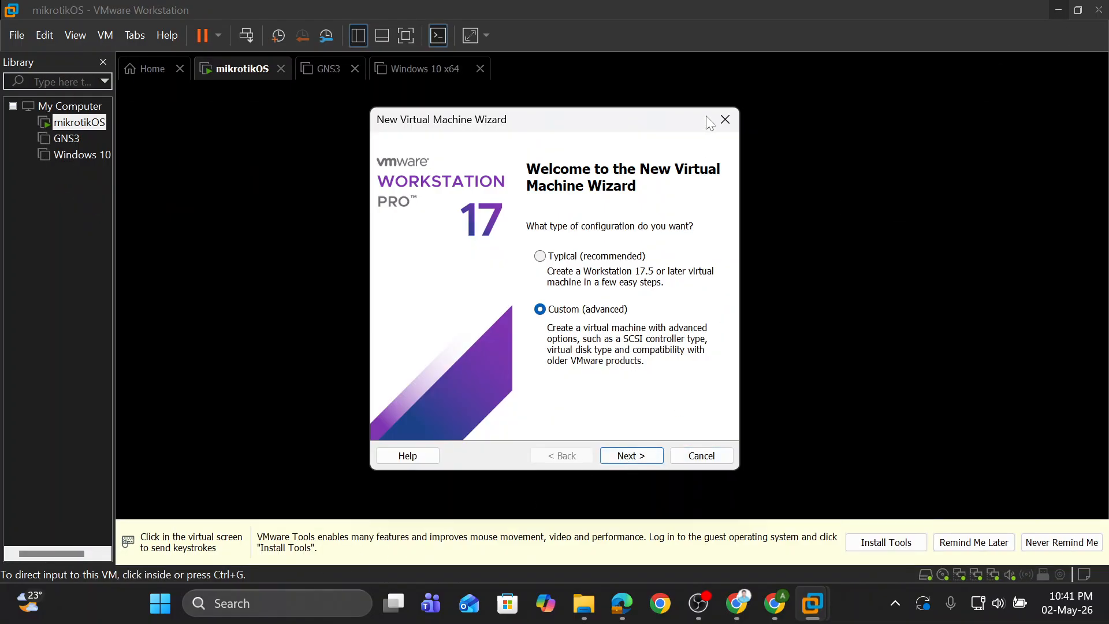
click(725, 119)
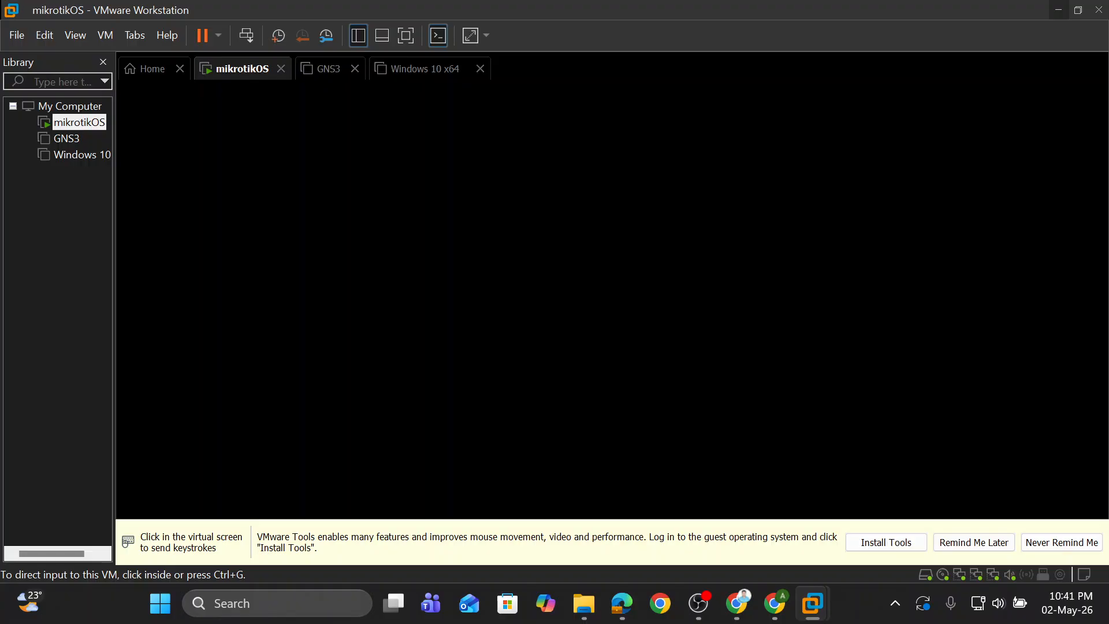
click(223, 603)
text(whatsApp)
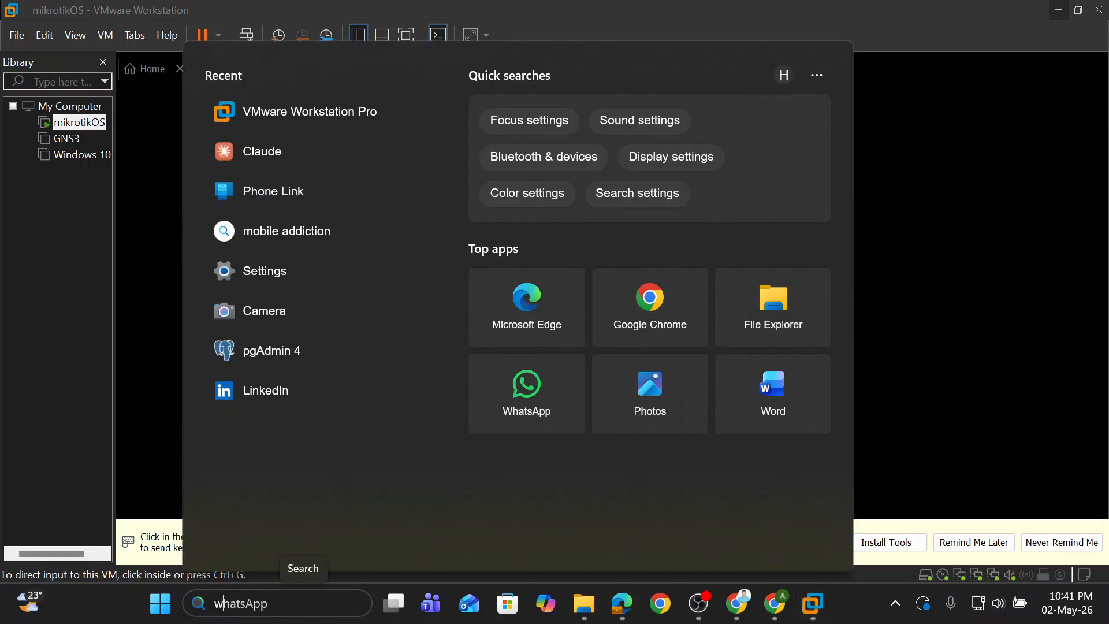
text(in)
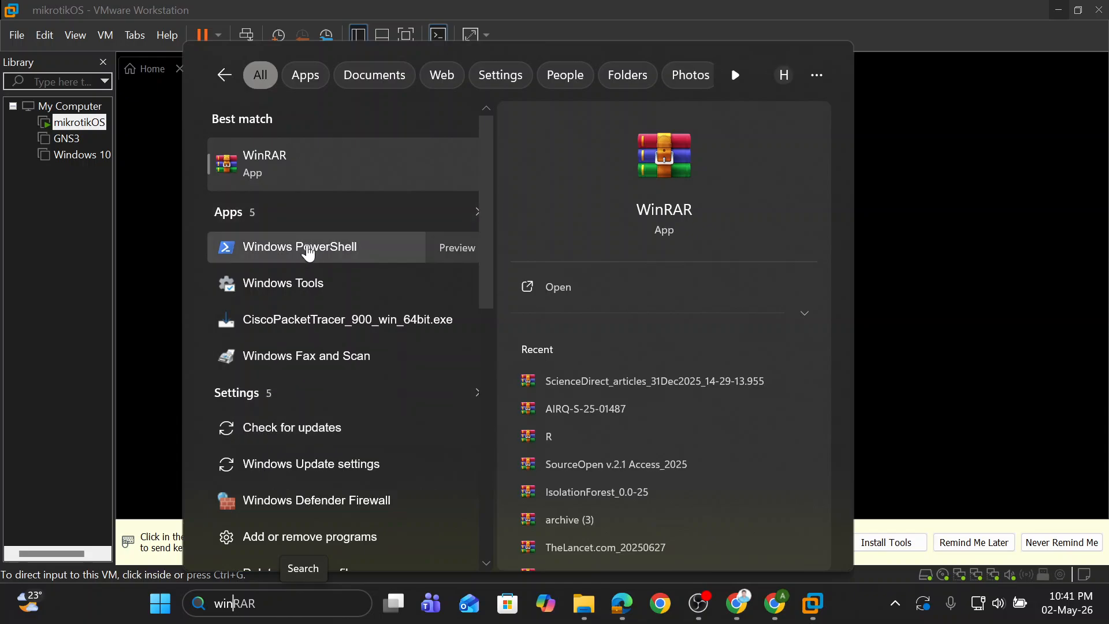
text(box.exe)
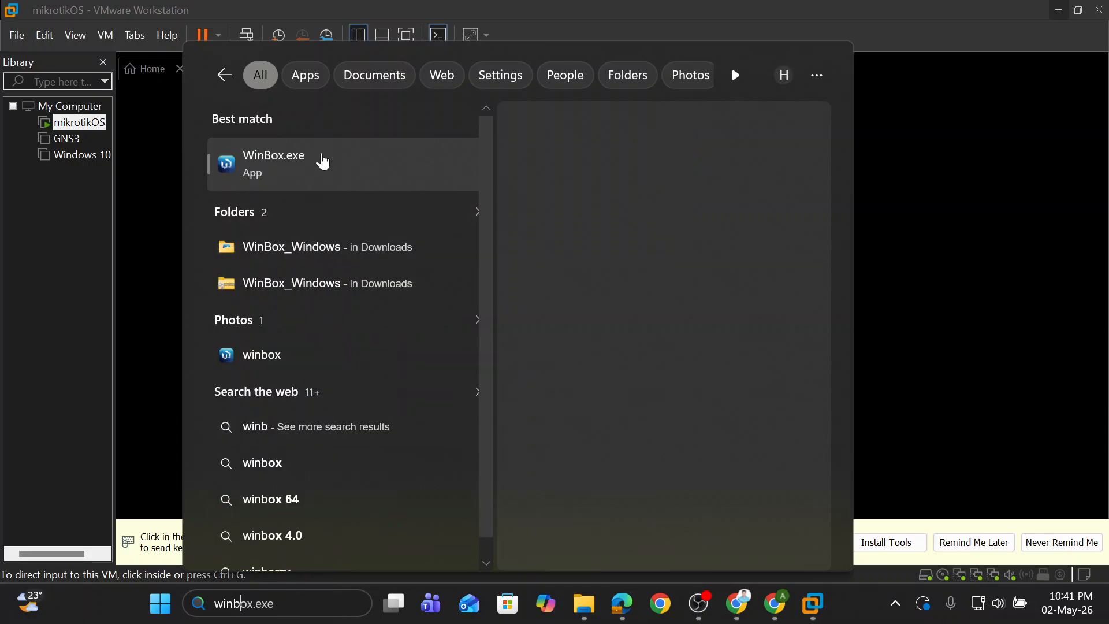
click(319, 172)
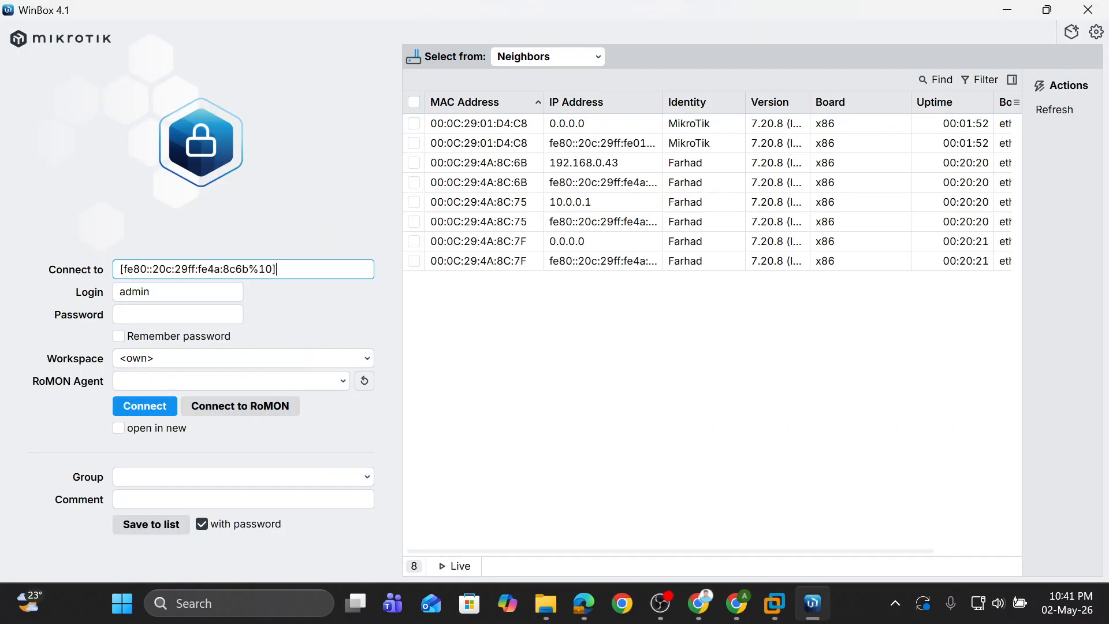
- Enter the login password for admin and try to connect to the MikroTik neighbor through its fe80 address
click(178, 314)
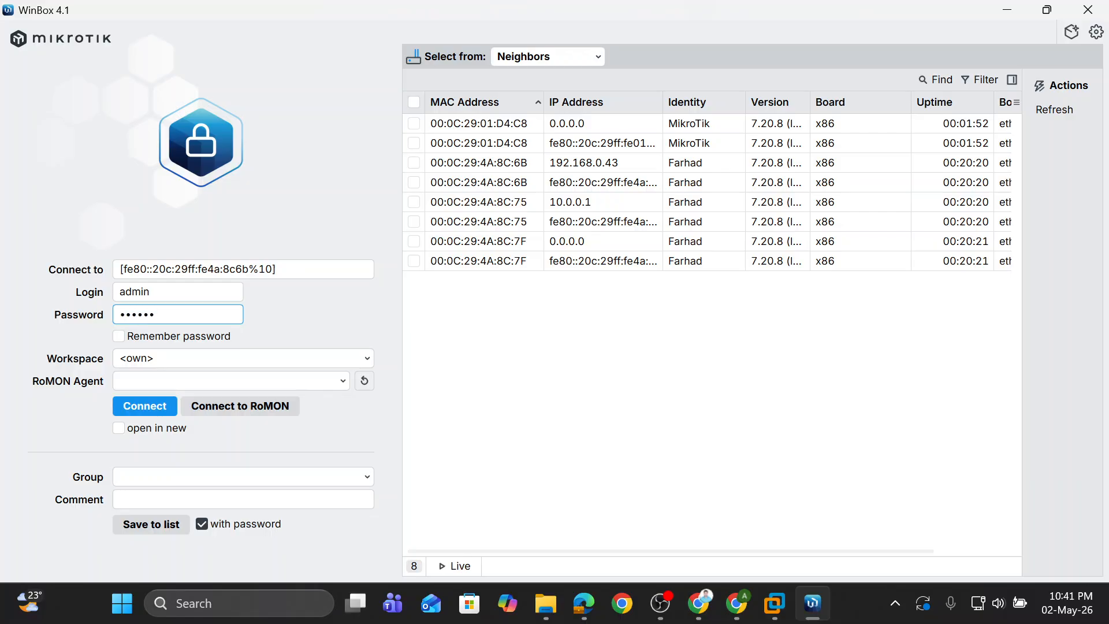
click(345, 270)
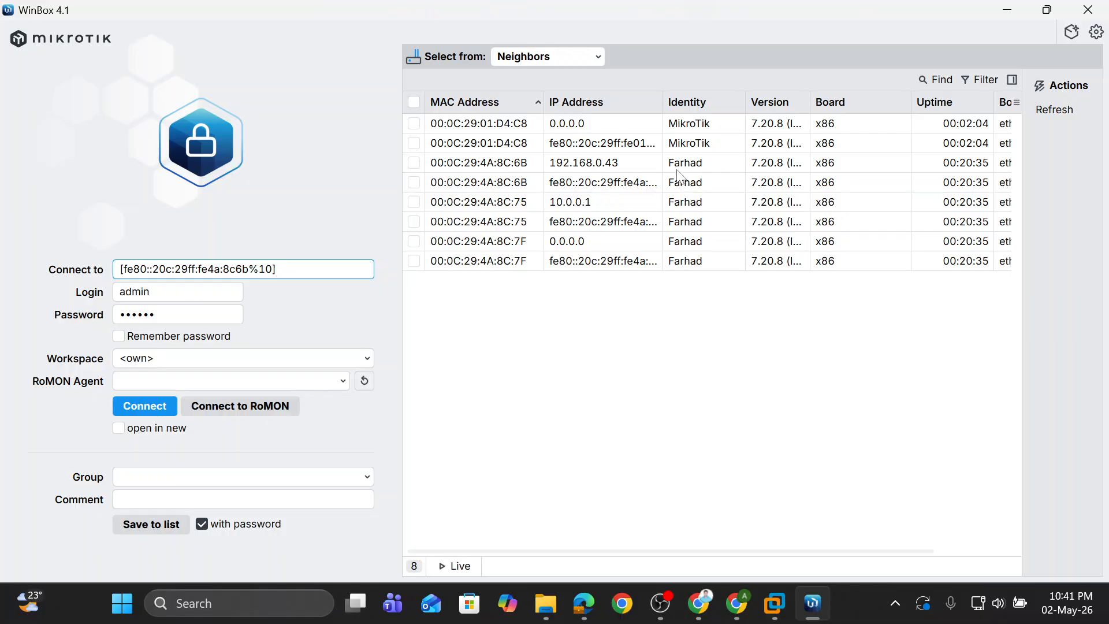
click(596, 147)
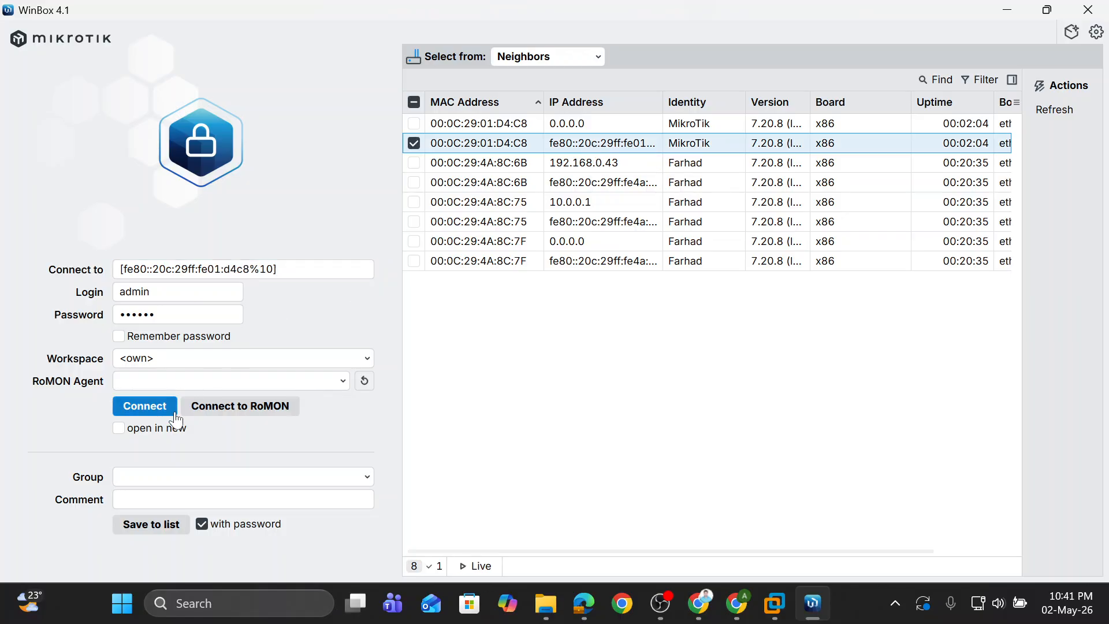
click(146, 411)
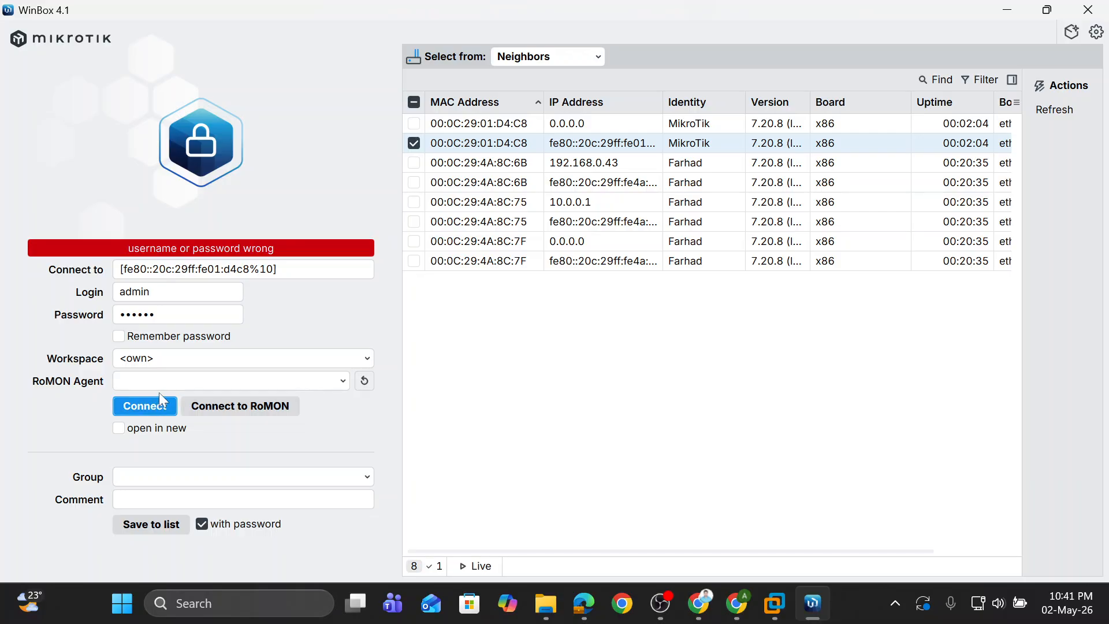
- Try to connect to the MikroTik neighbor through its 0.0.0.0 address
click(542, 125)
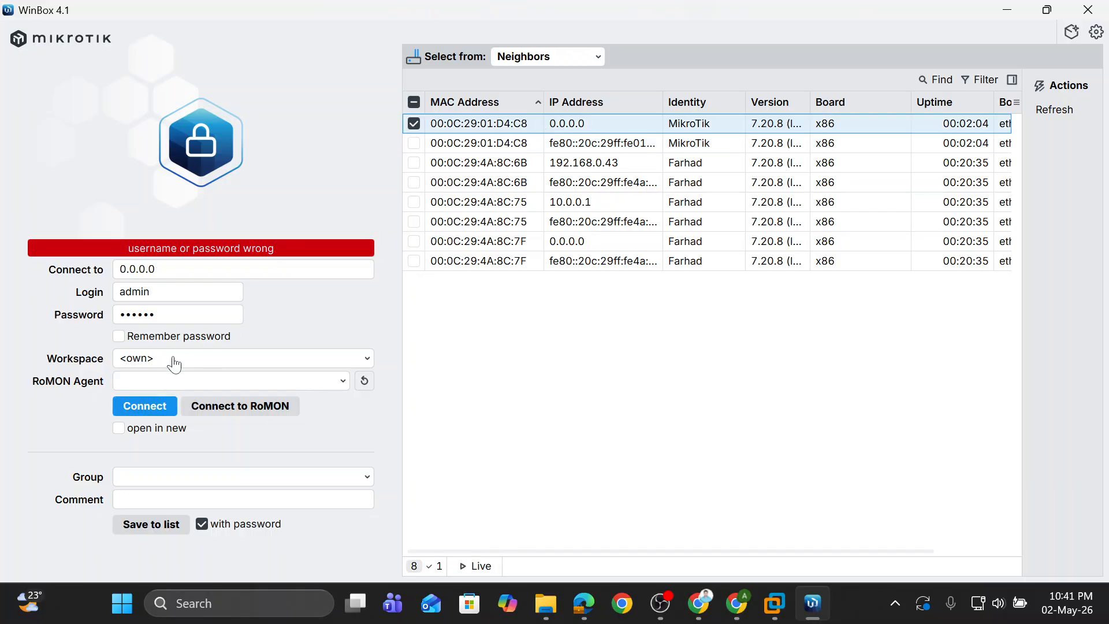
click(139, 414)
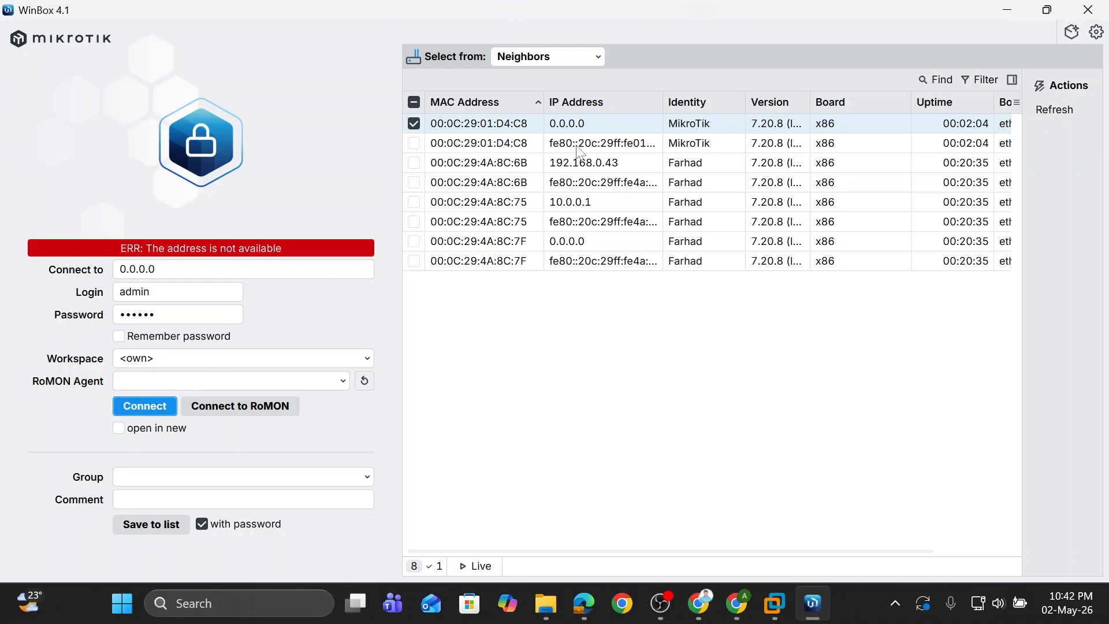
click(604, 125)
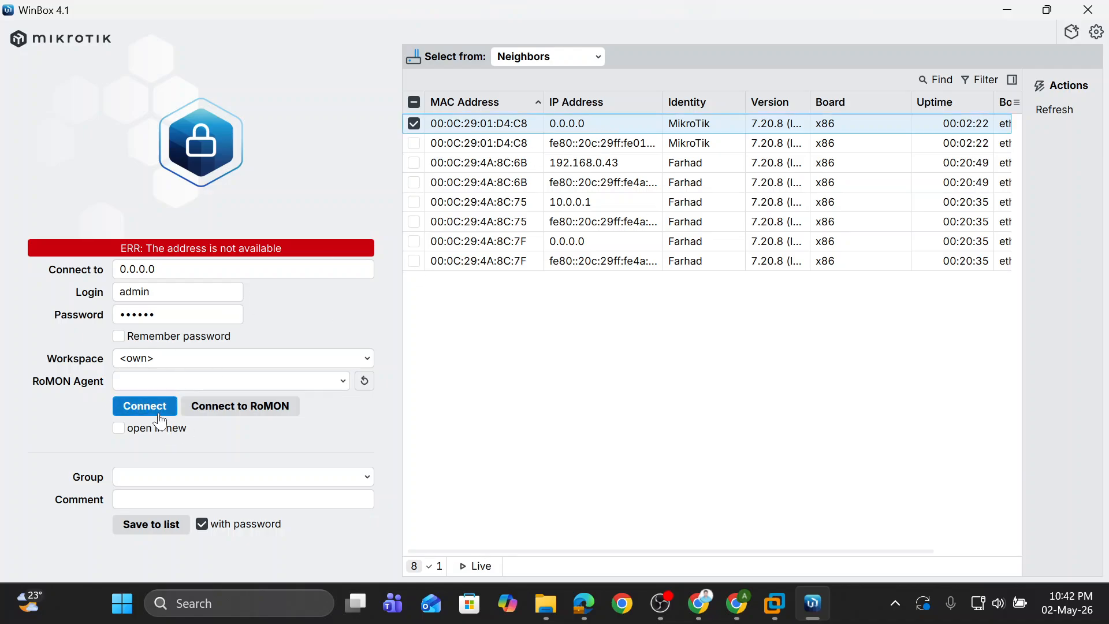
- Retry the connection to the MikroTik neighbor's fe80 address, and reselect its 0.0.0.0 entry
click(595, 150)
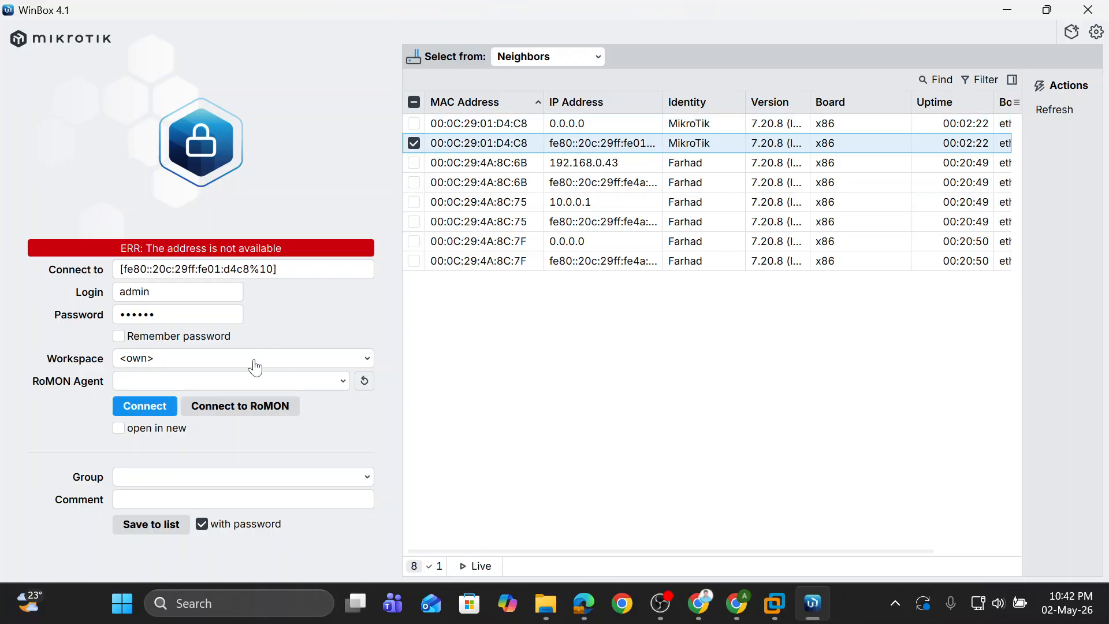
click(165, 409)
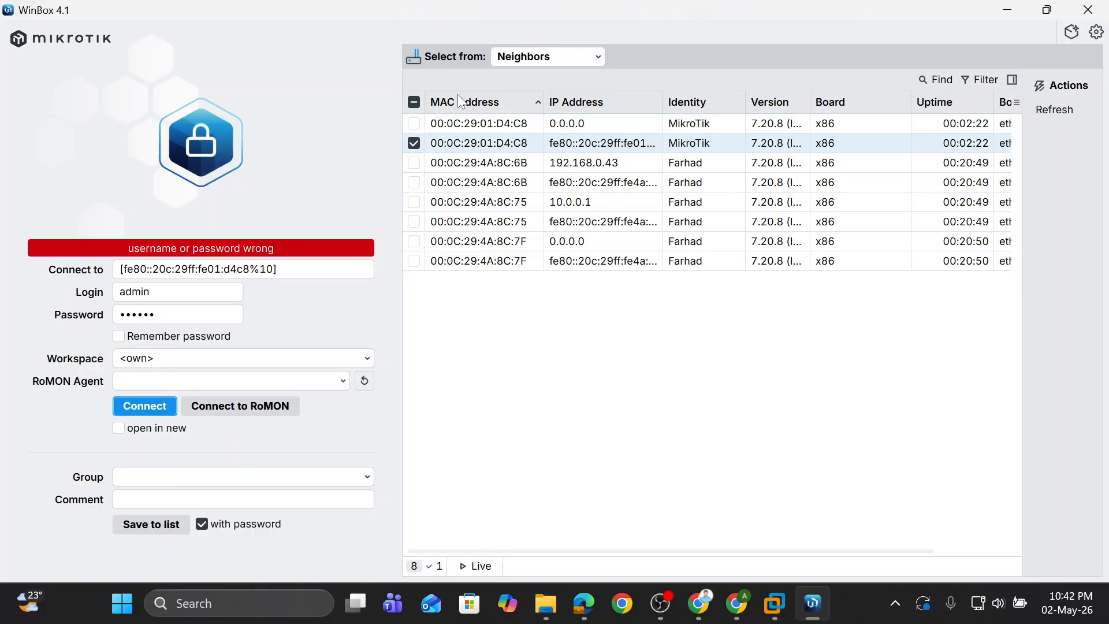
click(572, 131)
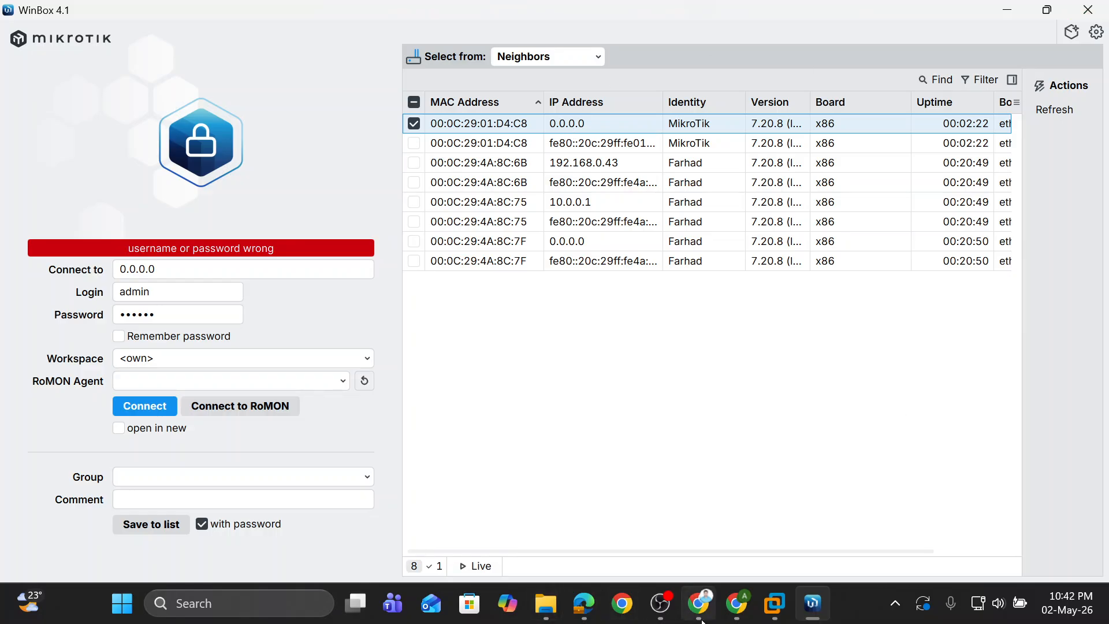
mouse_move(745, 611)
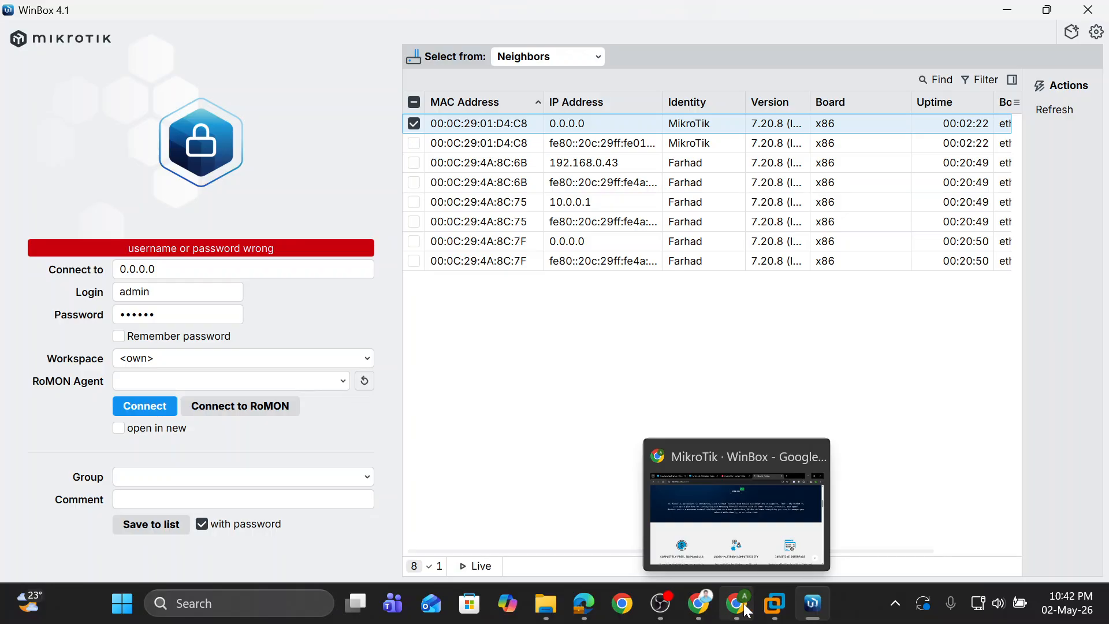
- Attempt the admin login once more with the MikroTik neighbor's 0.0.0.0 address
click(144, 406)
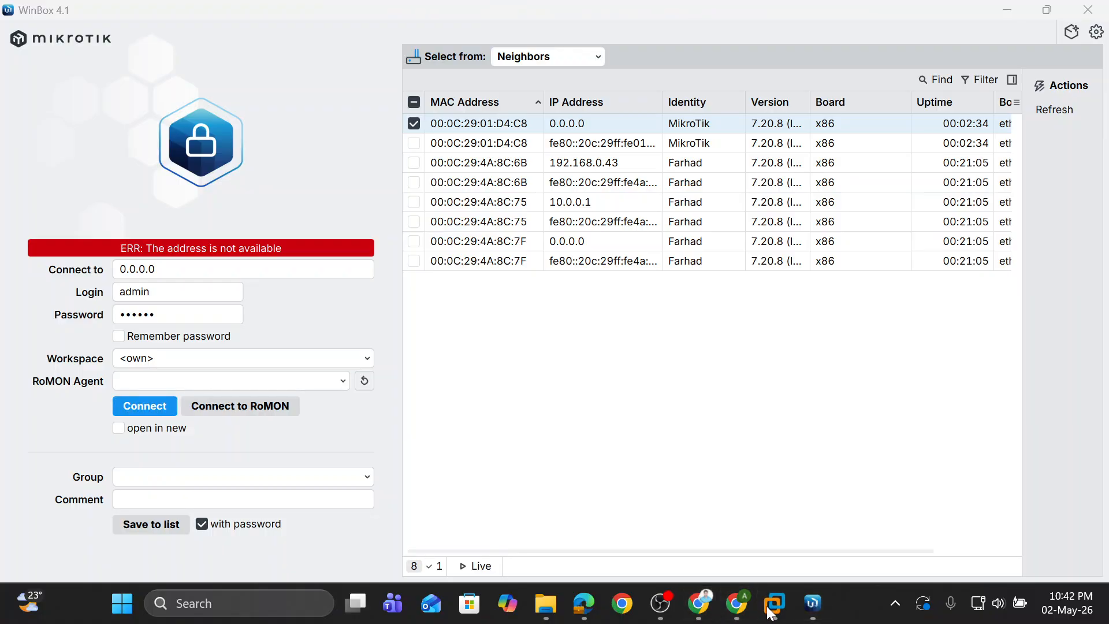
- Switch to VMware Workstation and shut down the mikrotikOS guest, confirming the shutdown
mouse_move(779, 617)
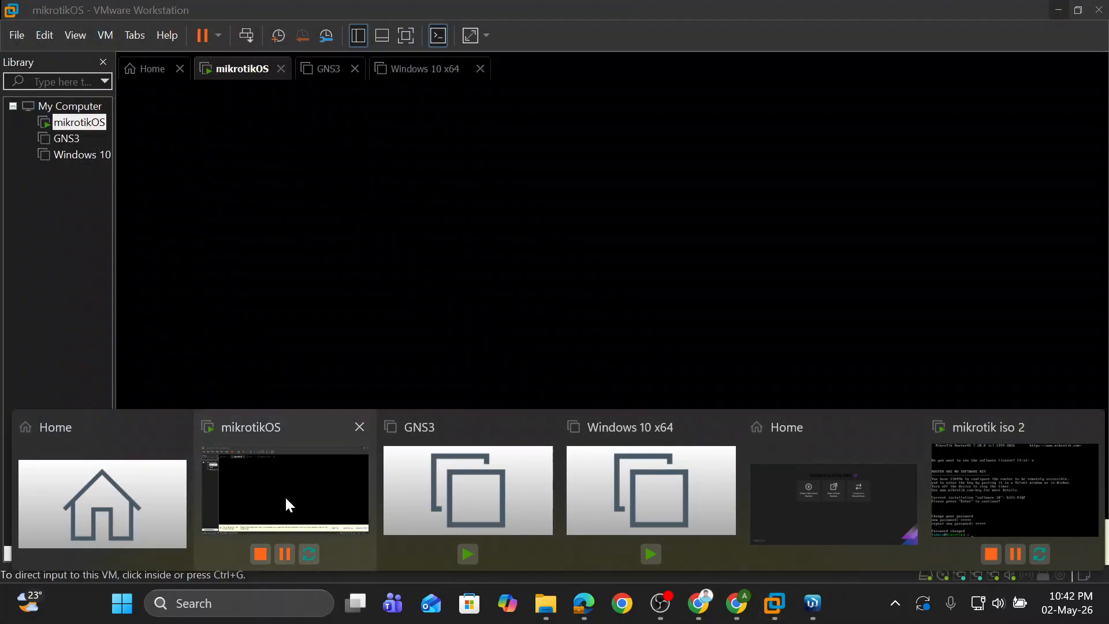
click(284, 494)
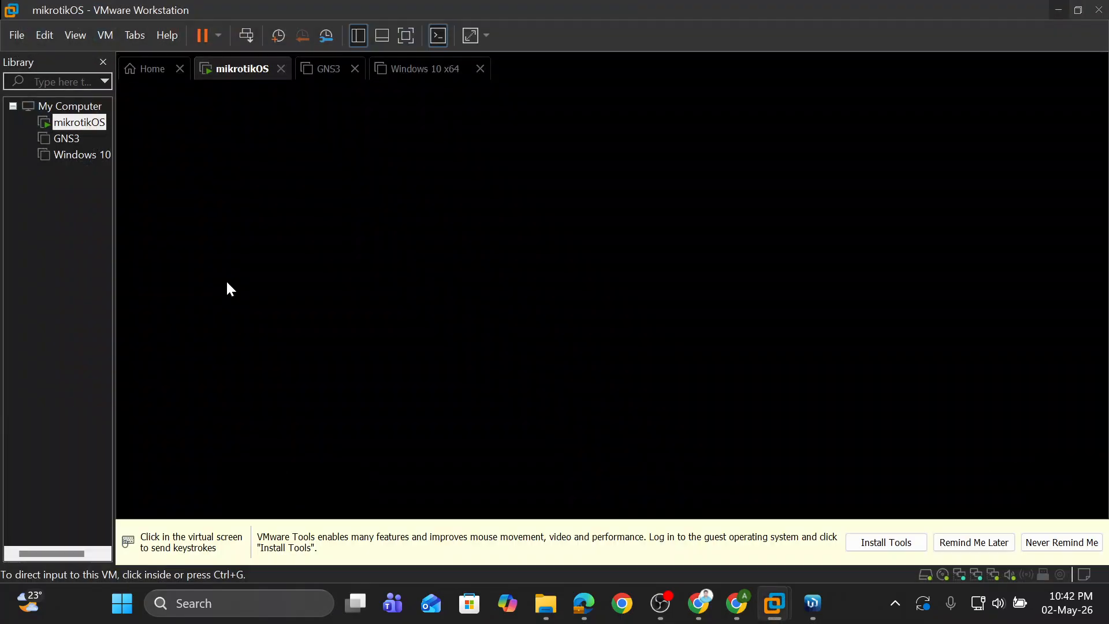
click(218, 35)
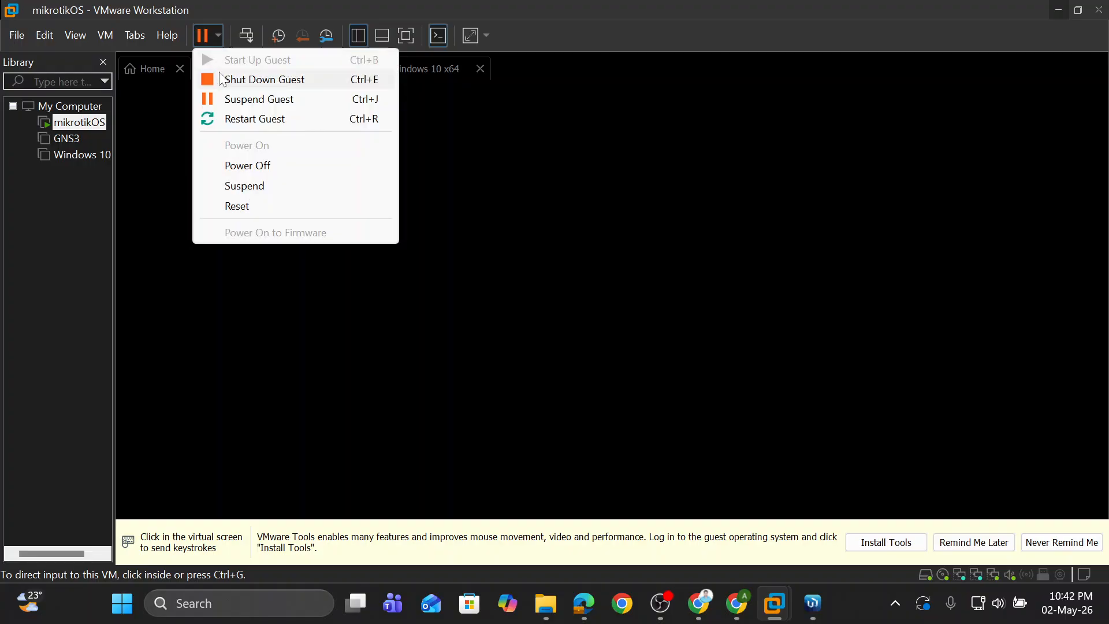
click(279, 80)
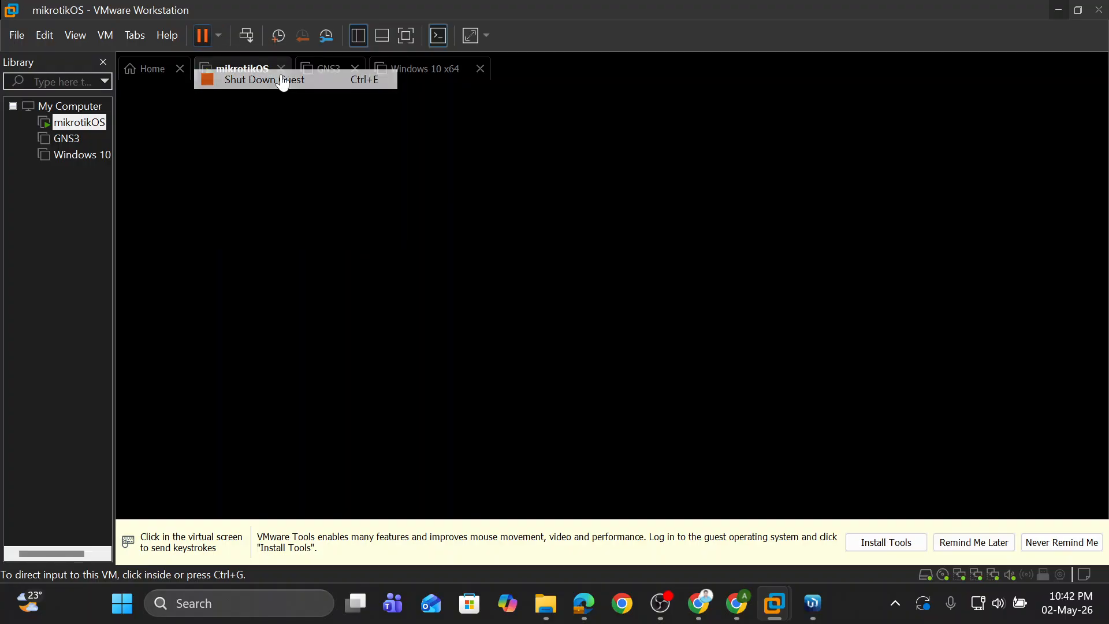
click(565, 332)
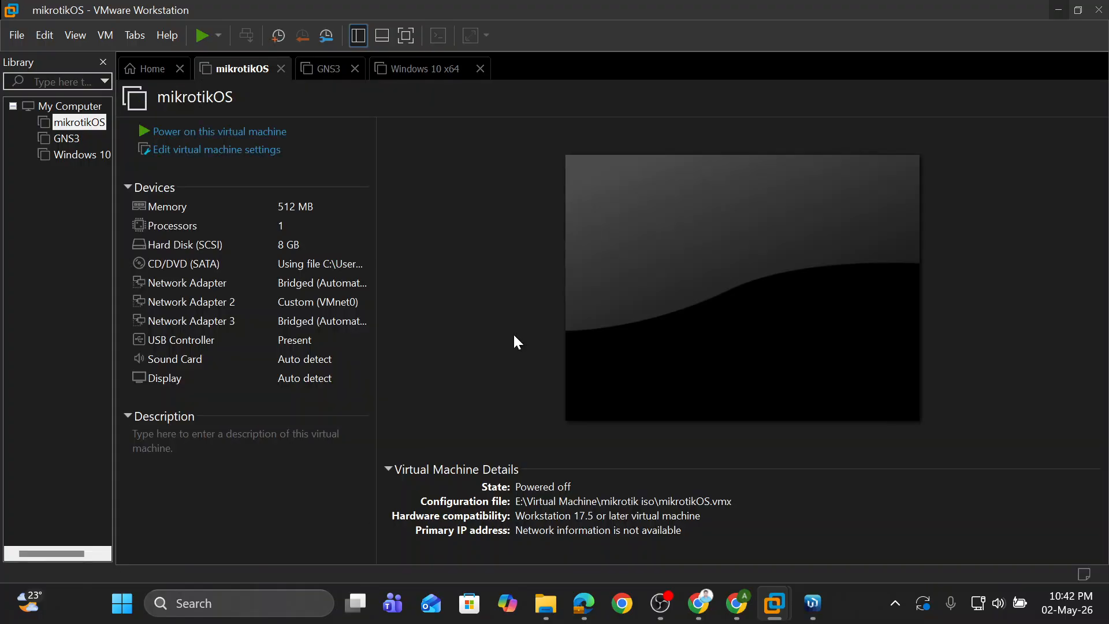
- Close WinBox and relaunch it by searching the host for winbox.exe
click(813, 603)
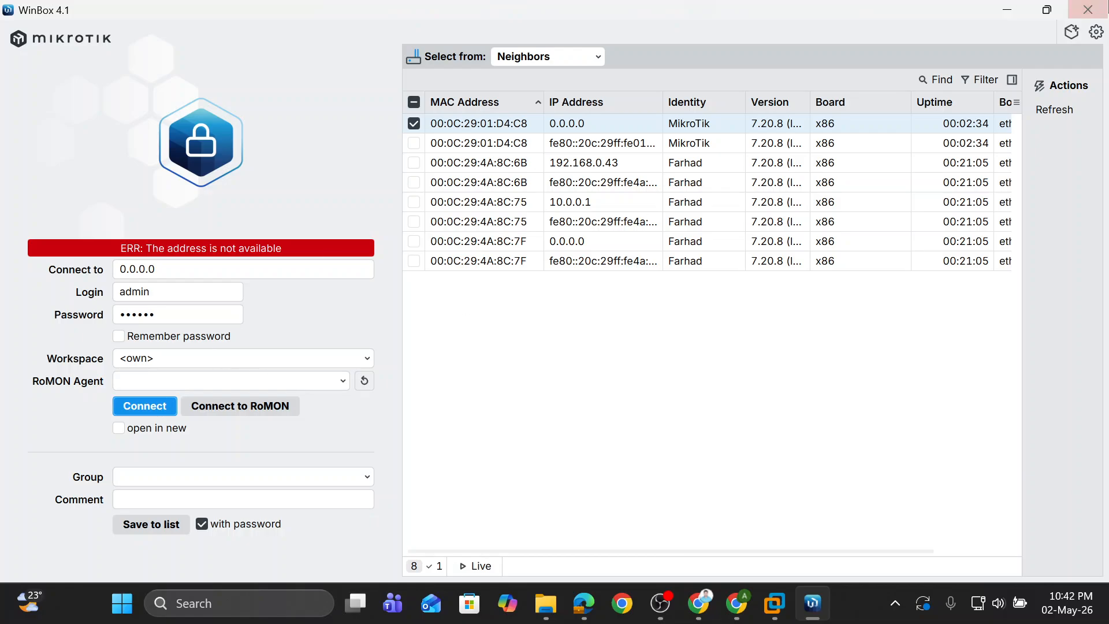
click(1088, 10)
click(312, 603)
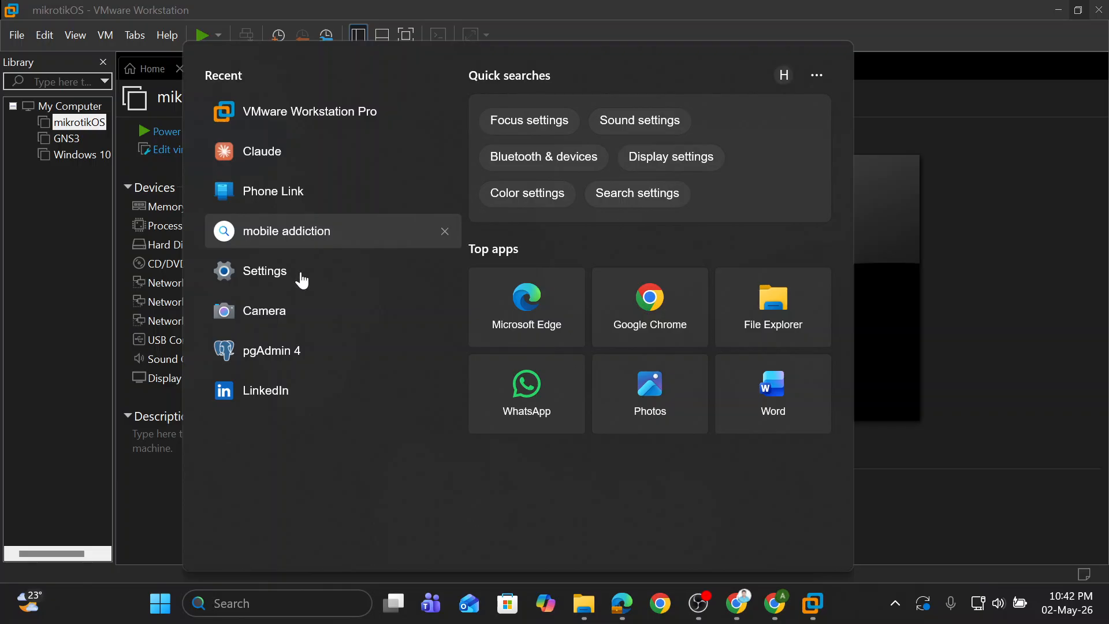
text(winbo)
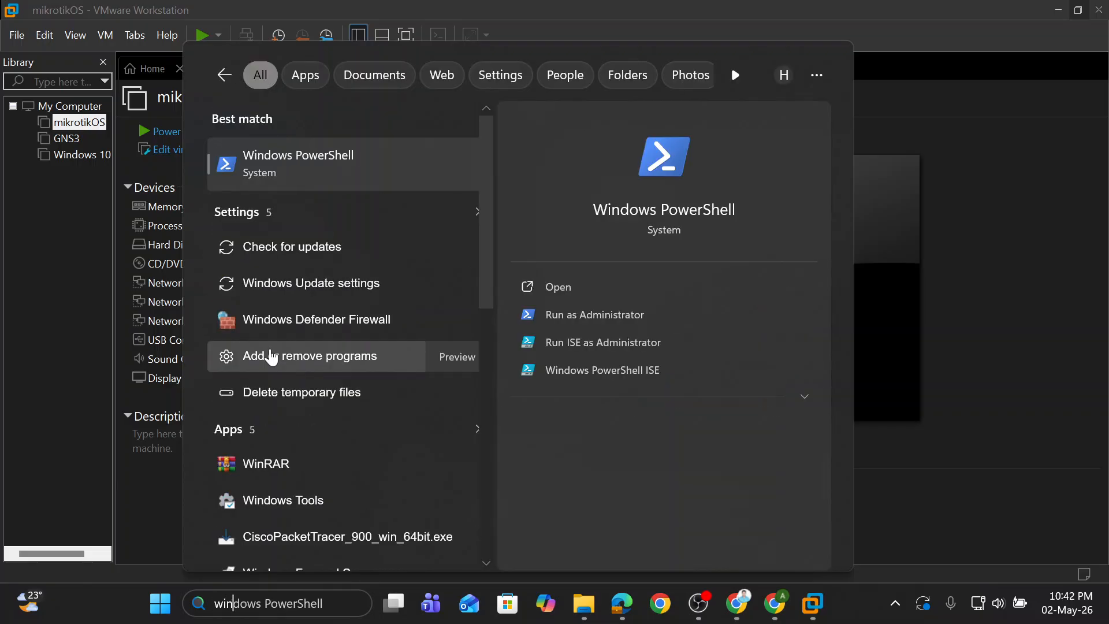
text(x.exe)
click(273, 162)
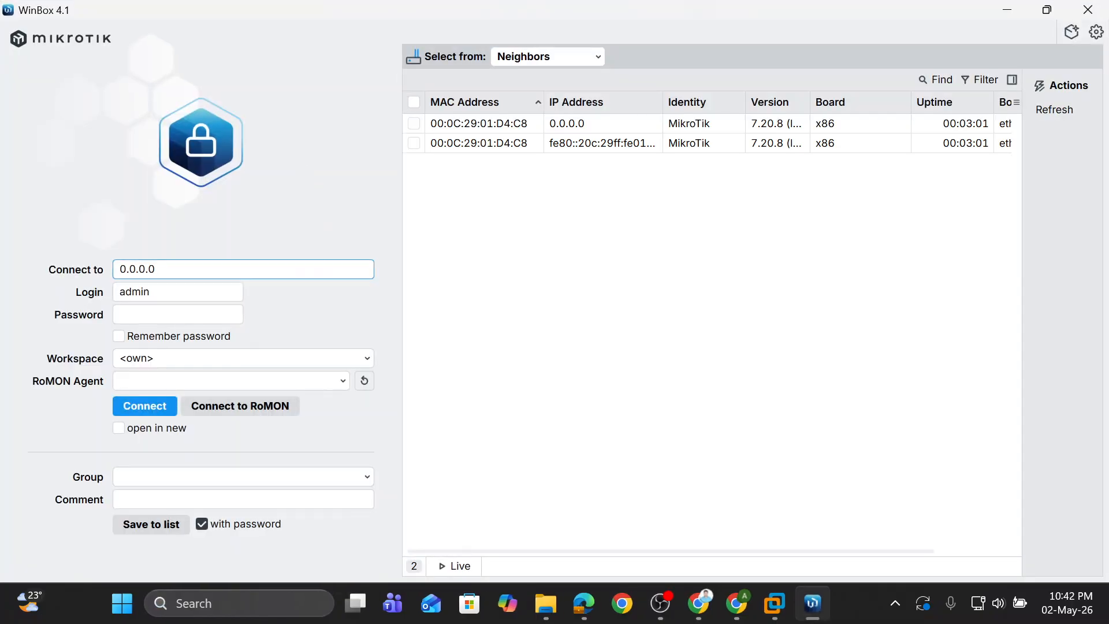
- Enter the login password for admin and connect to the MikroTik neighbor using its fe80 entry
key(Tab)
key(Tab)
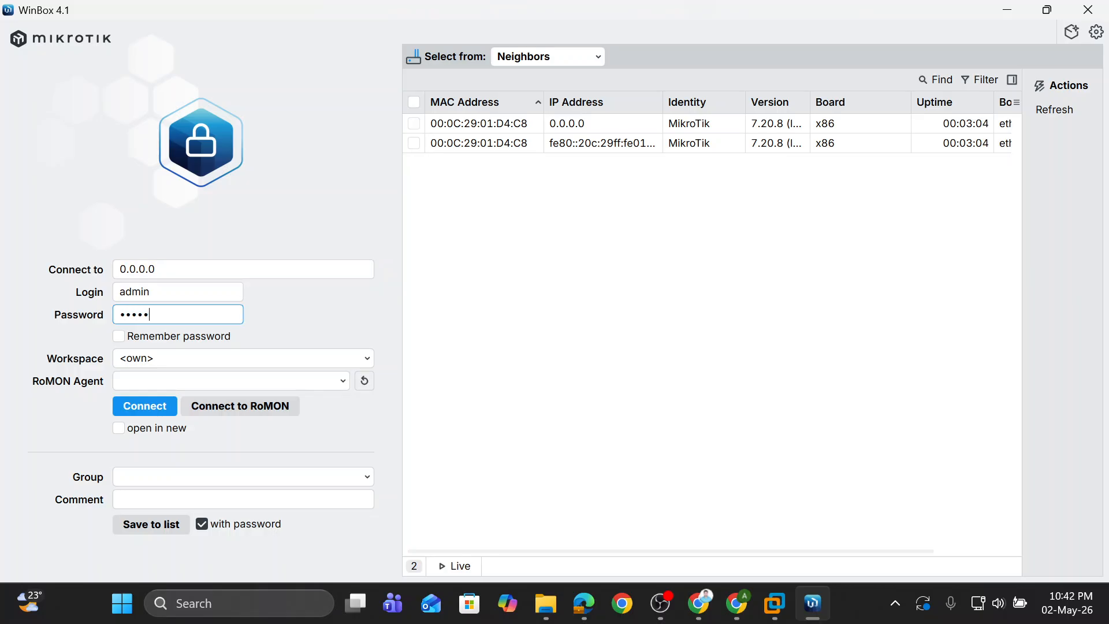
click(516, 148)
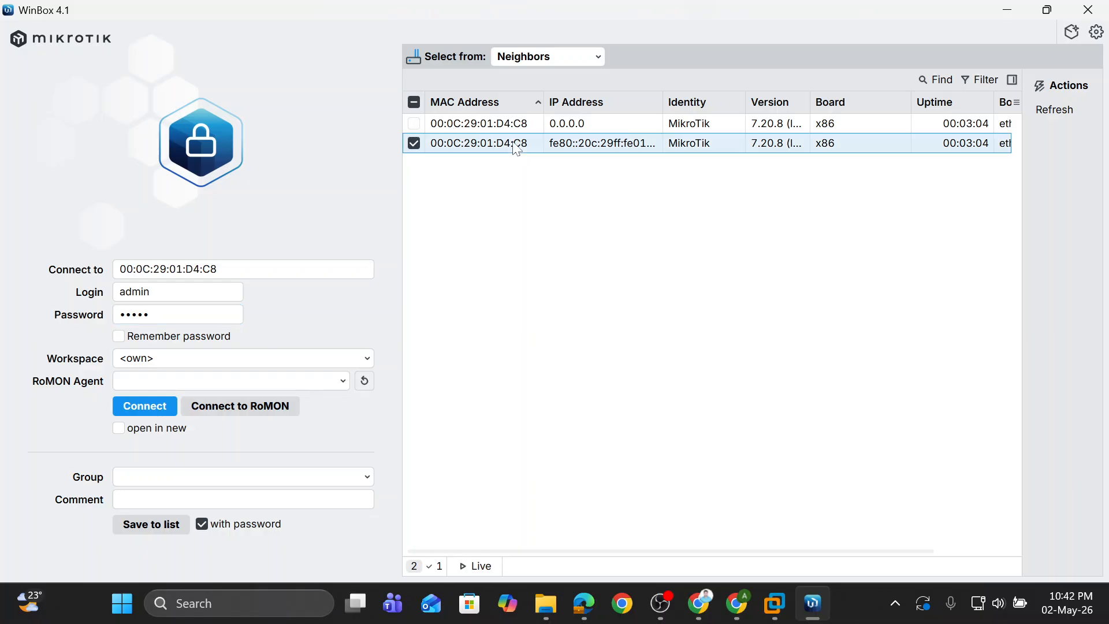
click(149, 408)
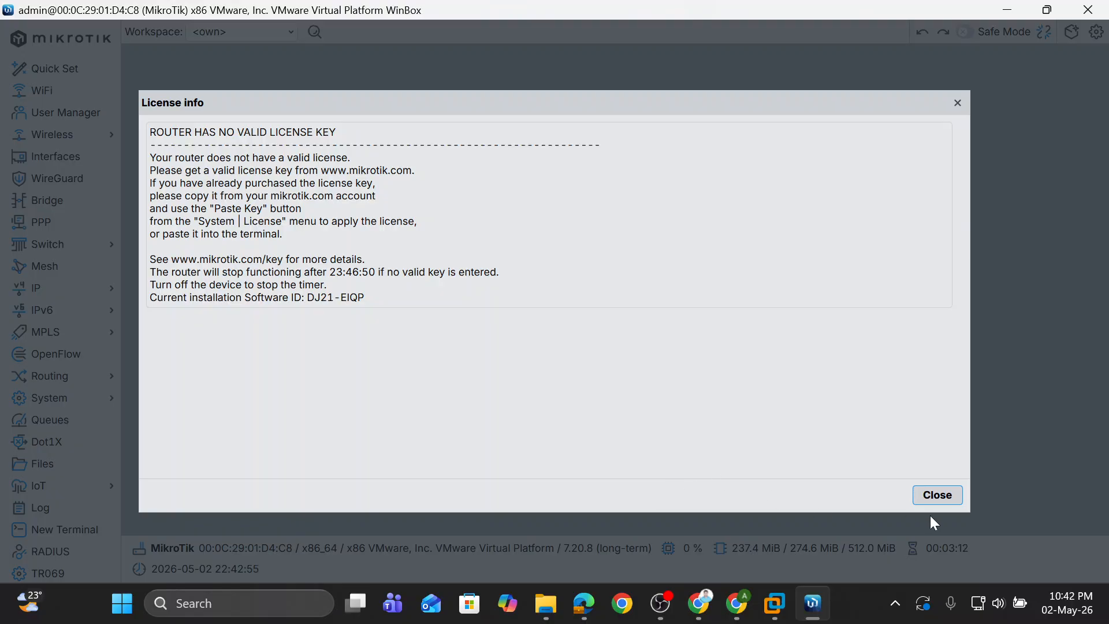
- Dismiss the license information and open the router's interface list
click(936, 497)
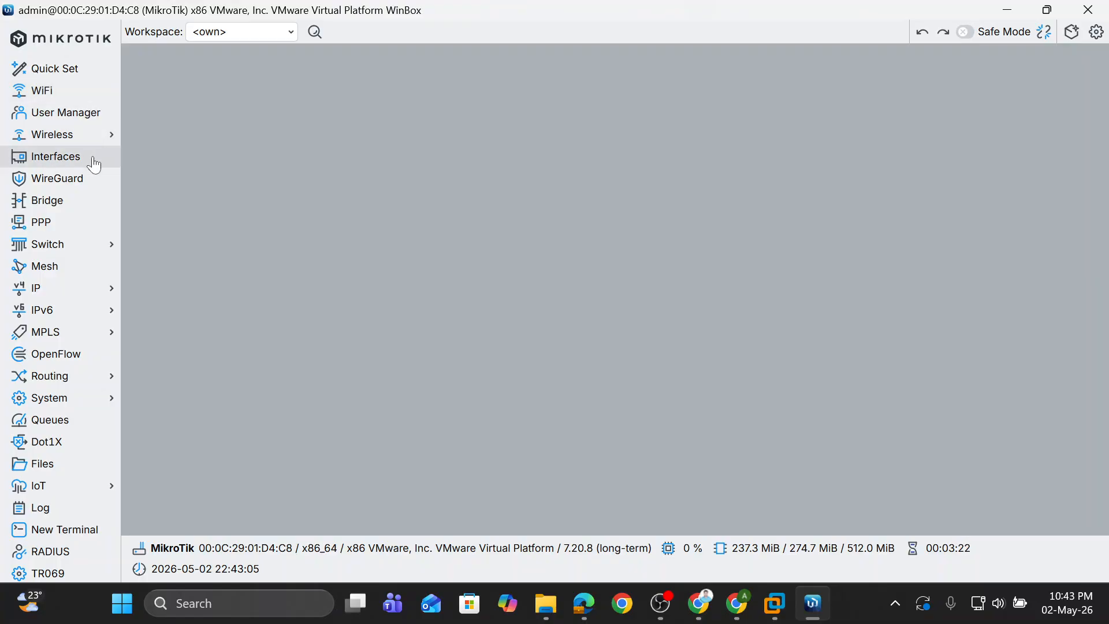
click(72, 157)
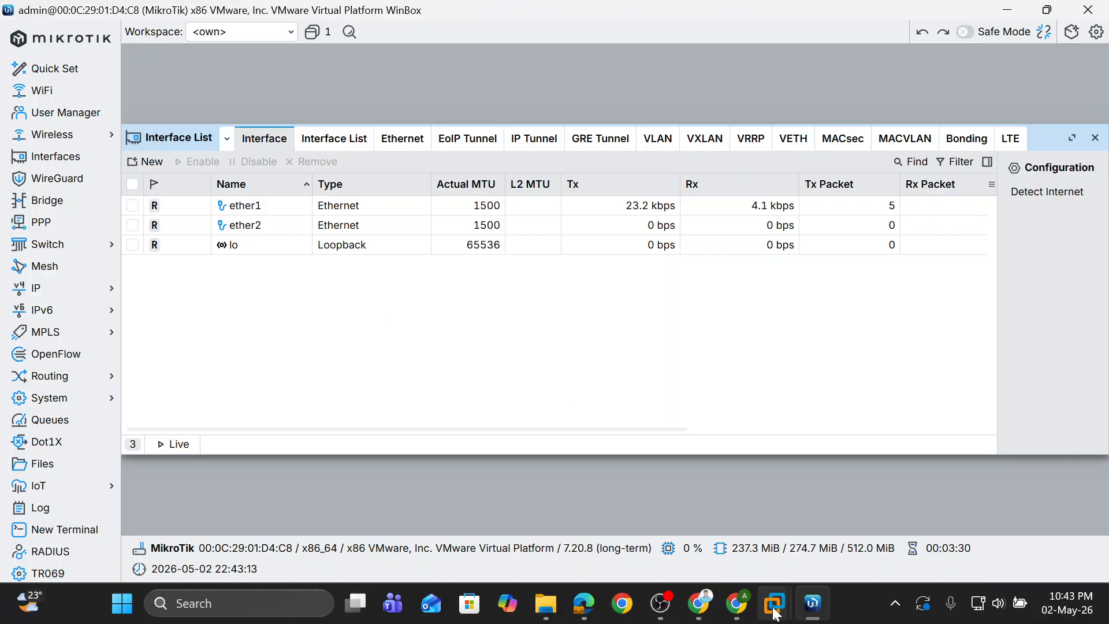
- Close the VMware Workstation window of the powered-off mikrotikOS machine and switch to the one running mikrotik iso 2
mouse_move(774, 613)
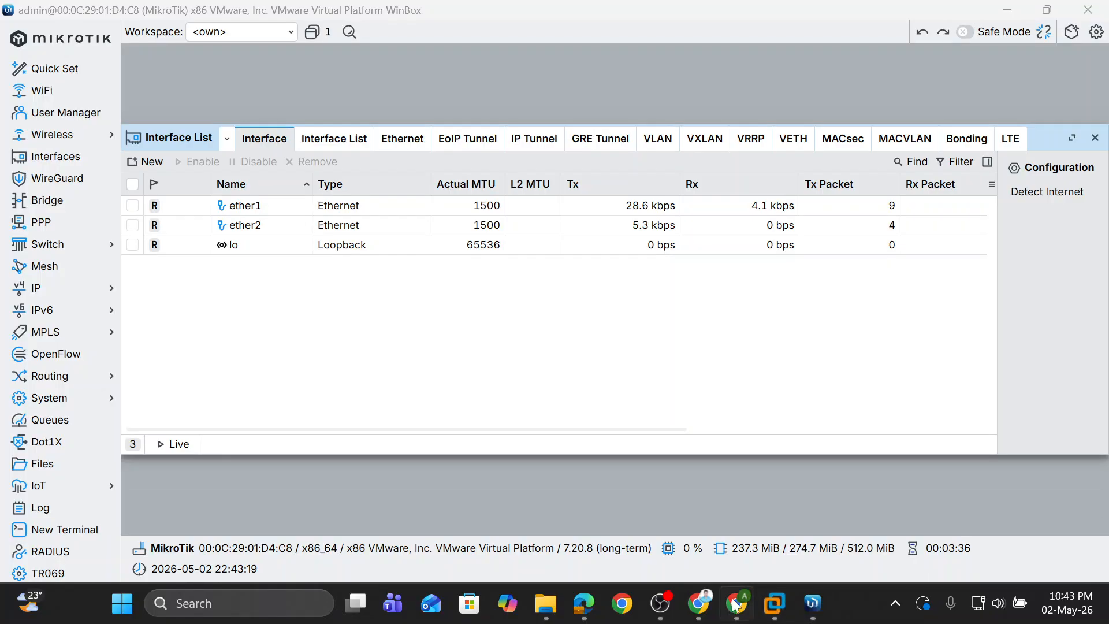
click(1012, 11)
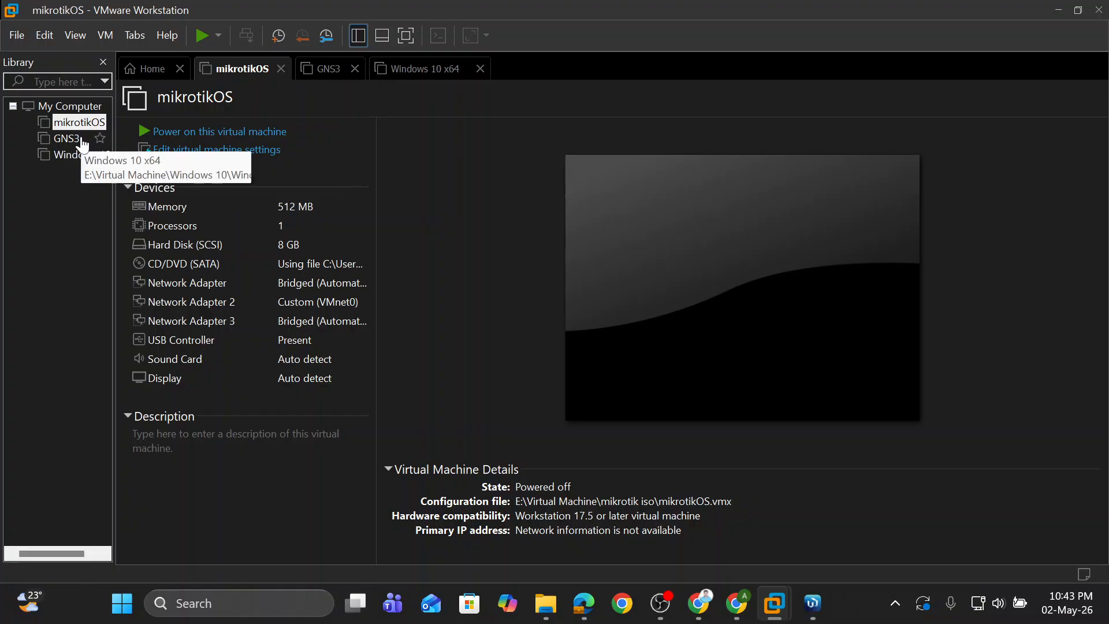
click(1096, 15)
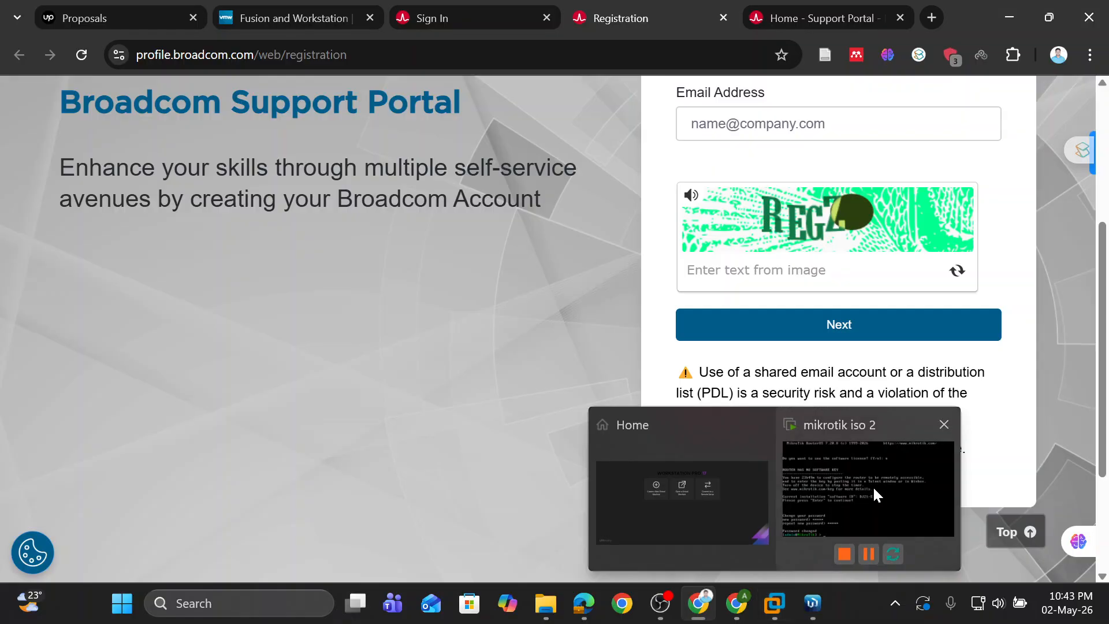
click(871, 484)
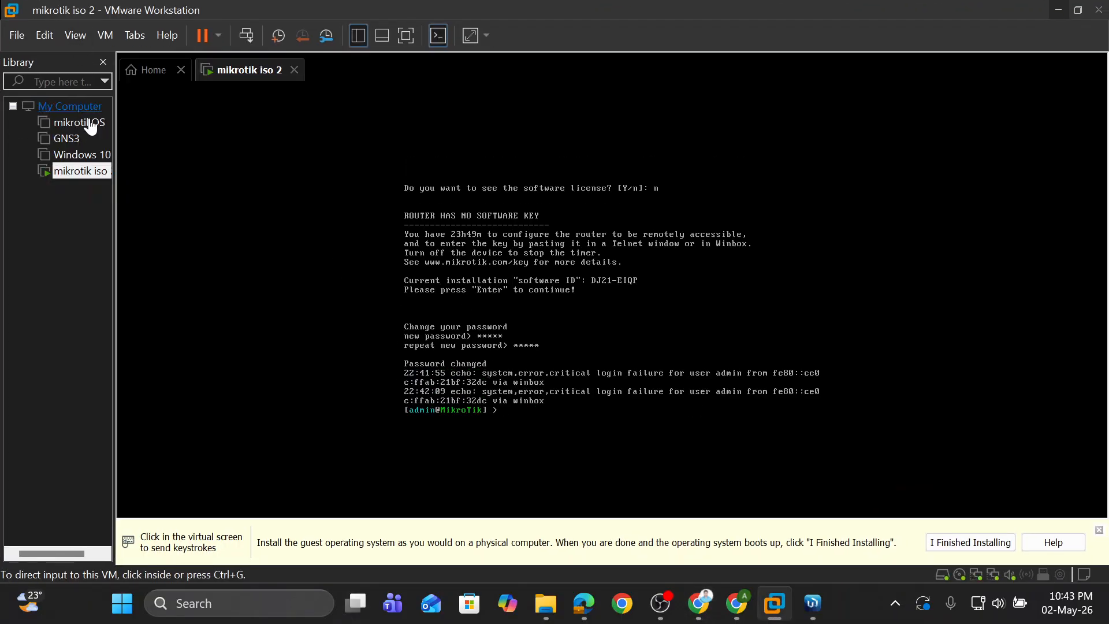
- Review the hardware settings of mikrotik iso 2 and the hardware types available to add, leaving without changes
right_click(69, 173)
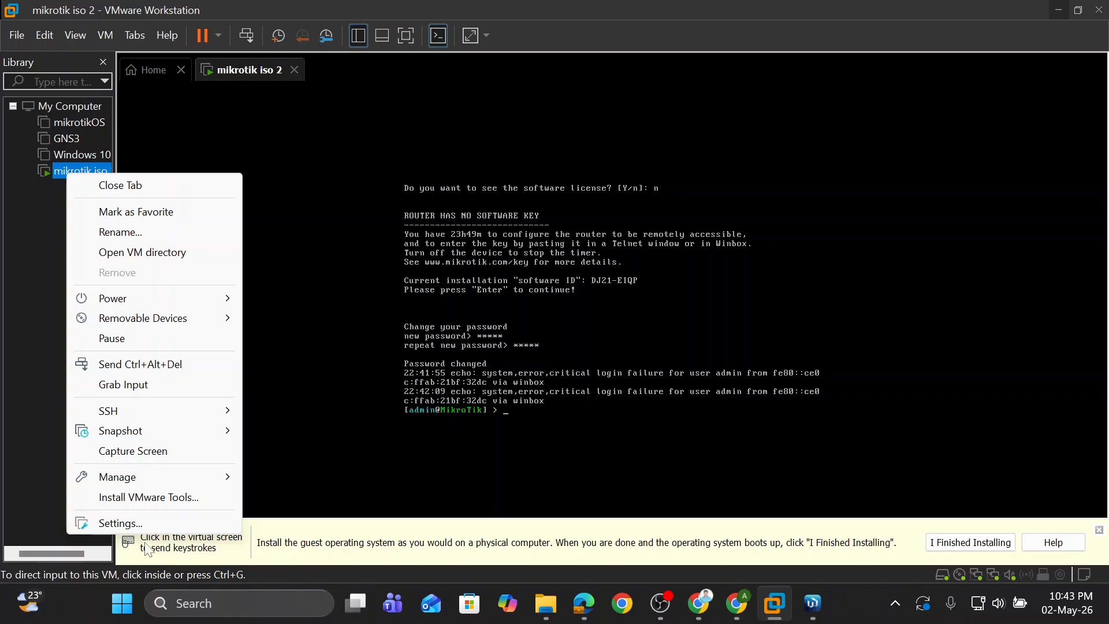
click(137, 523)
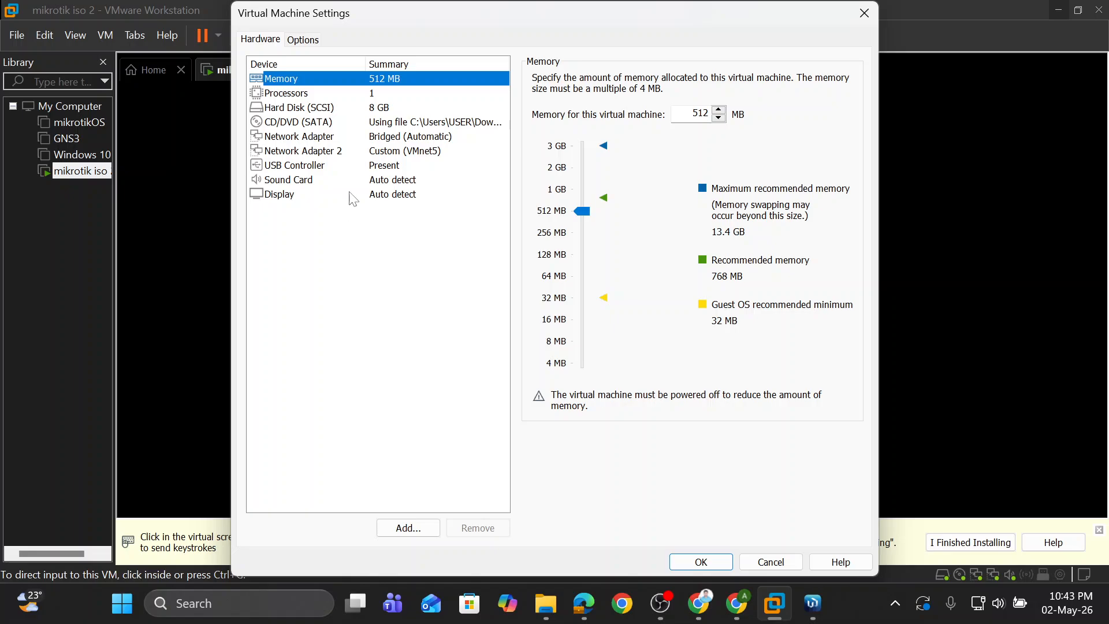
click(406, 527)
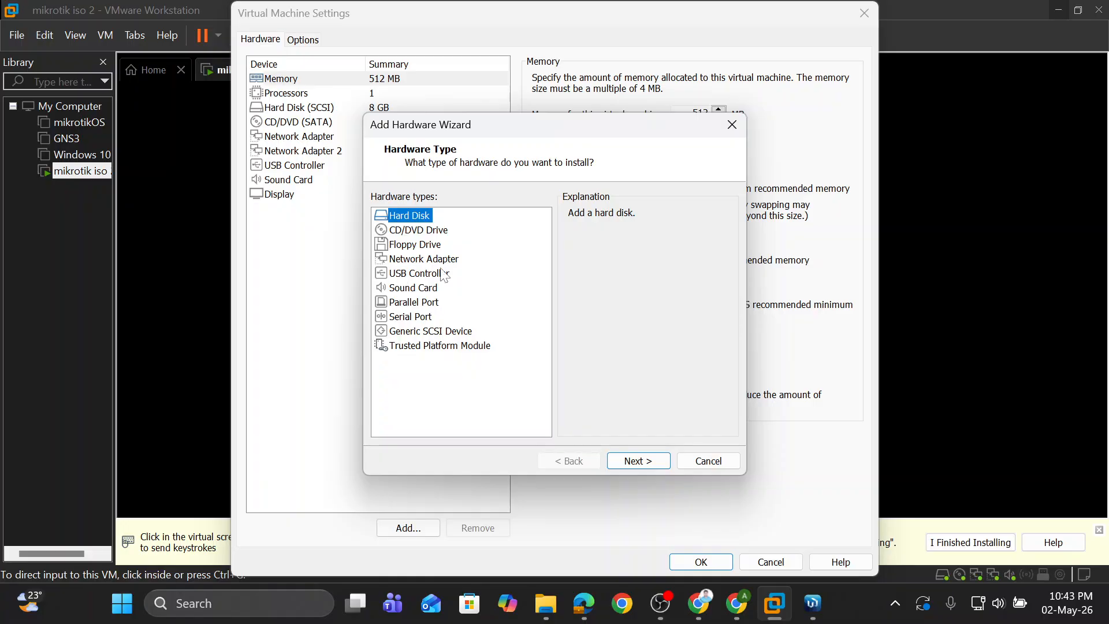
click(737, 134)
click(864, 14)
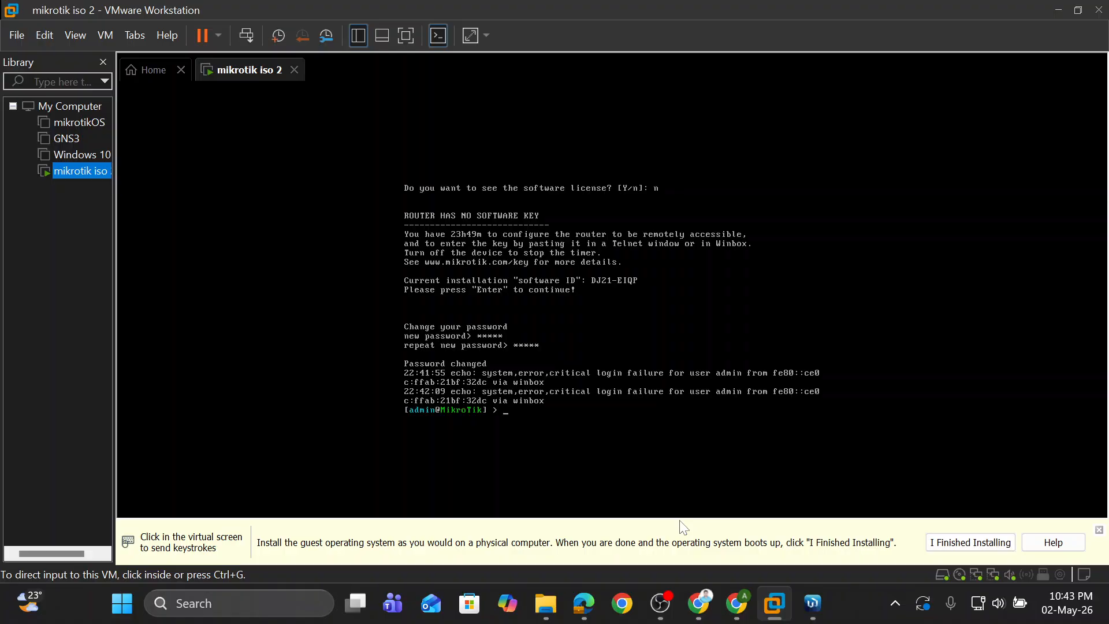
- Switch back to WinBox and rename the ether1 interface as ether1_Wan
click(770, 607)
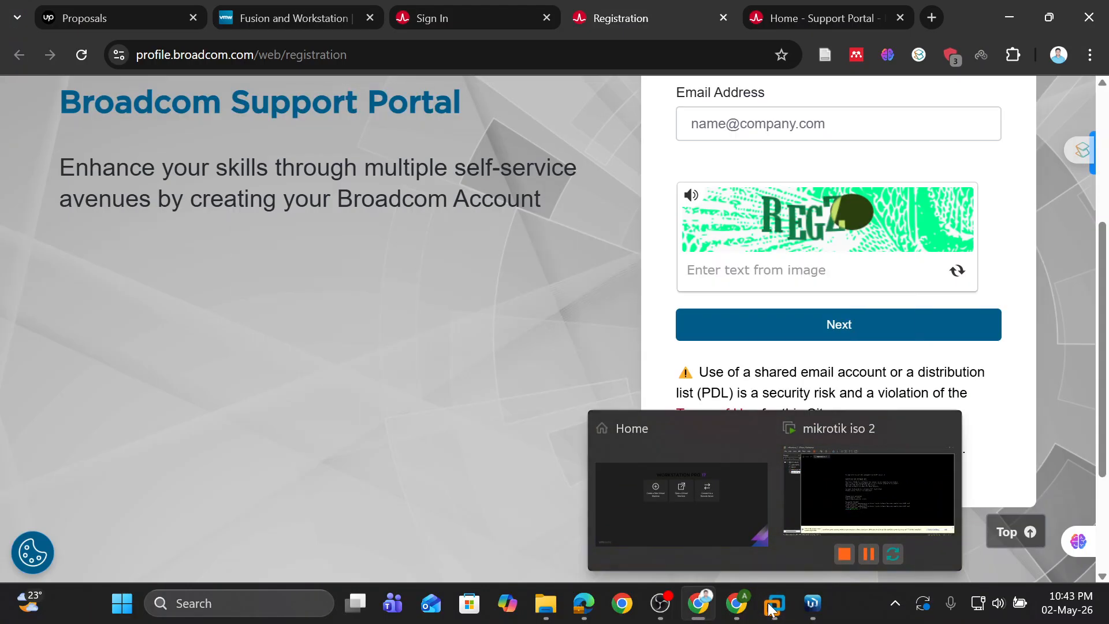
click(813, 603)
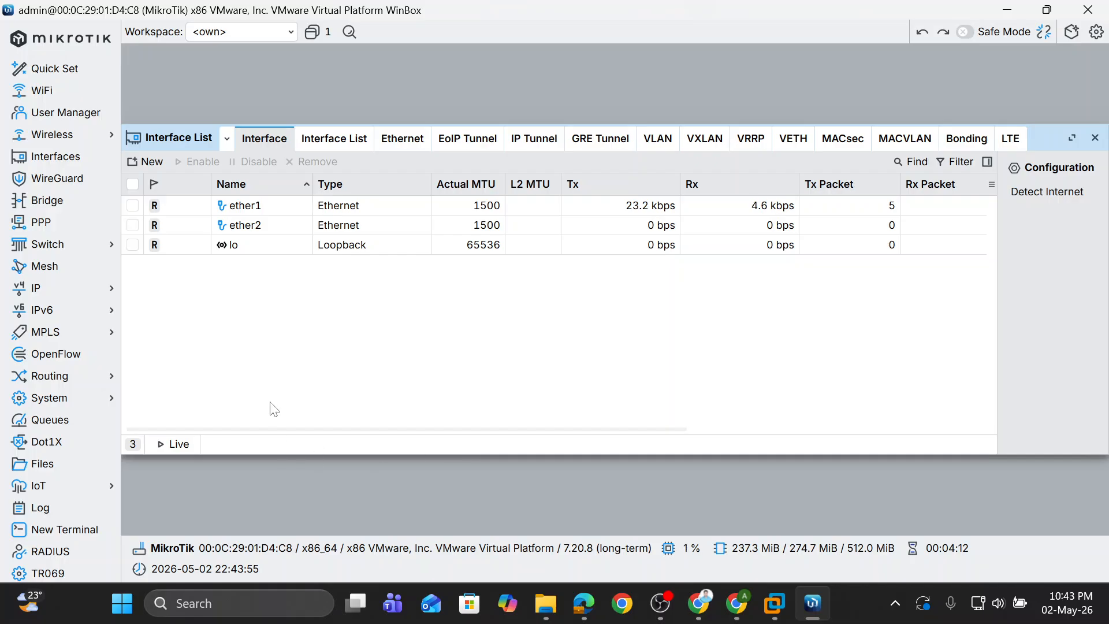
double_click(254, 209)
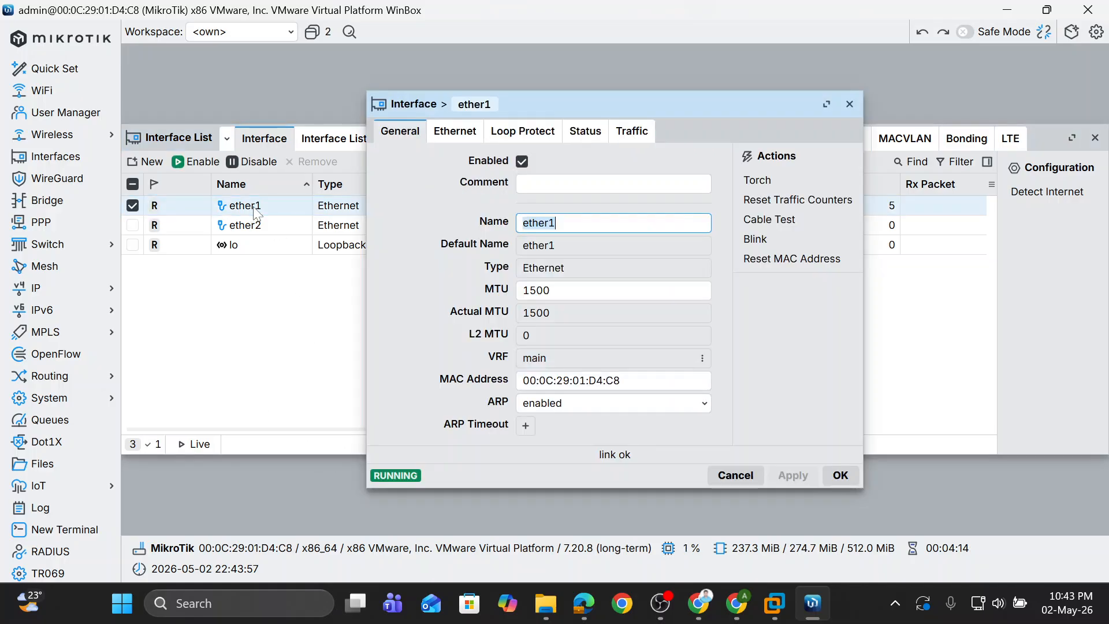
click(556, 223)
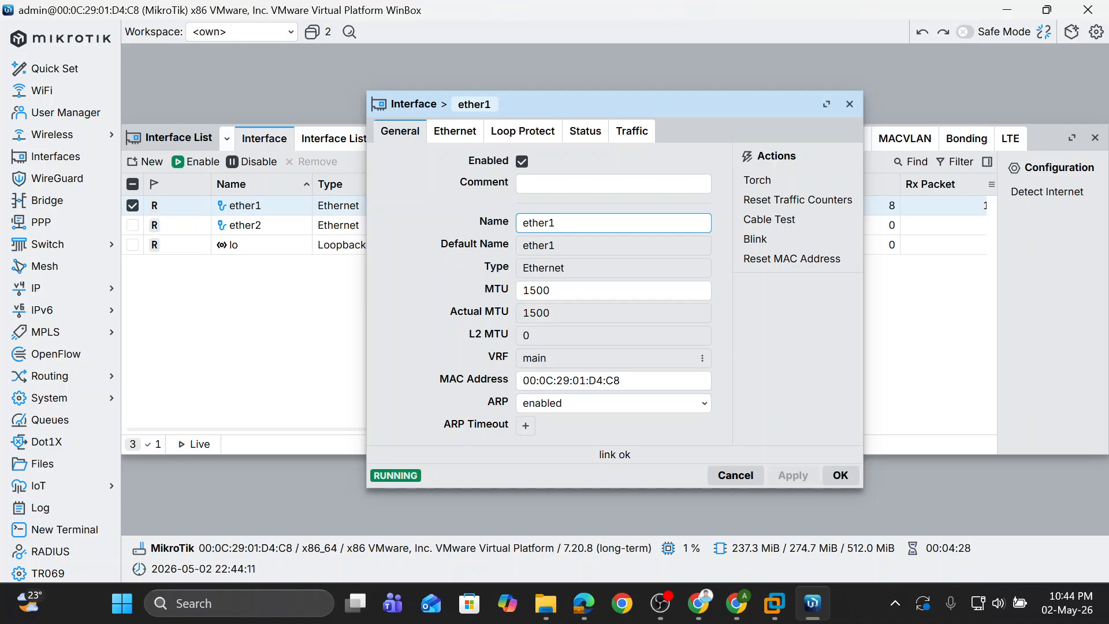
text(_)
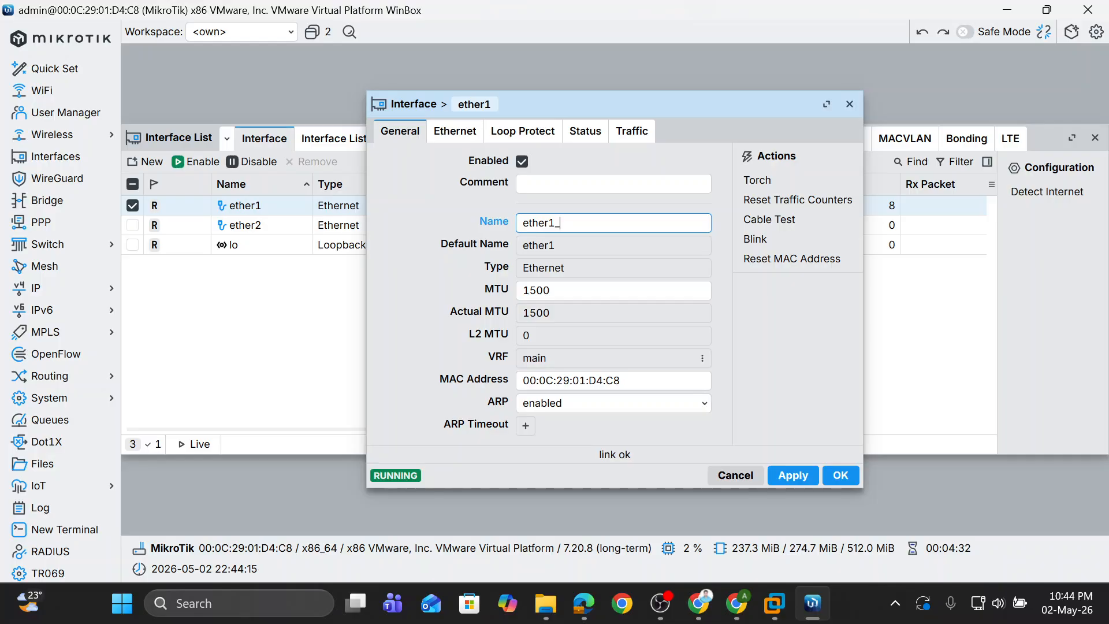
text(Wan)
click(793, 476)
click(841, 475)
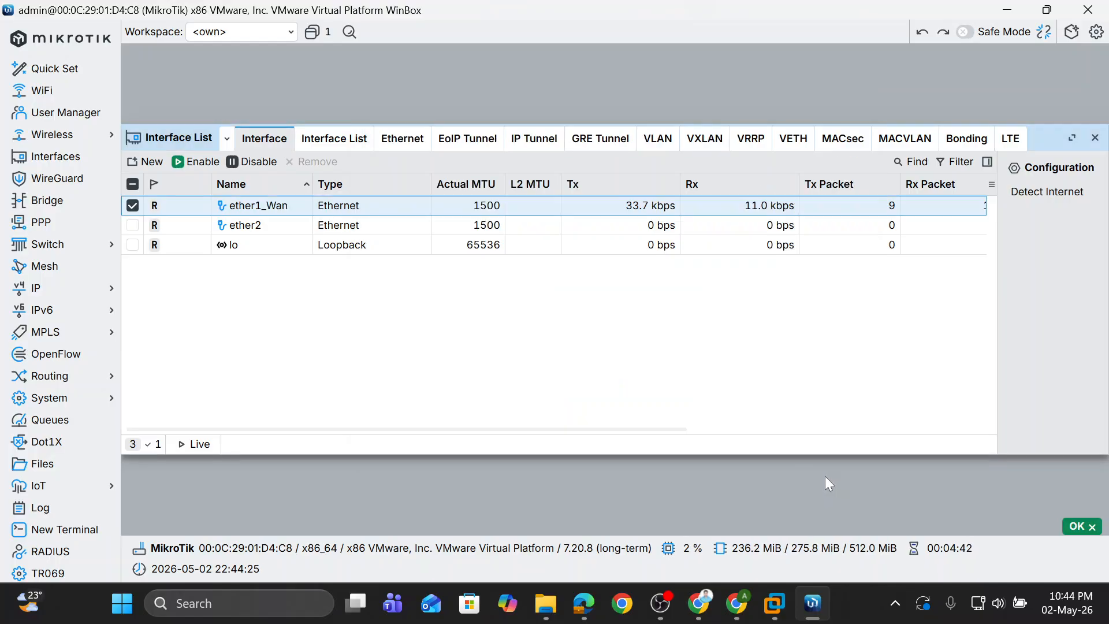
- Rename the ether2 interface as ether2_LAN and apply the change
double_click(257, 226)
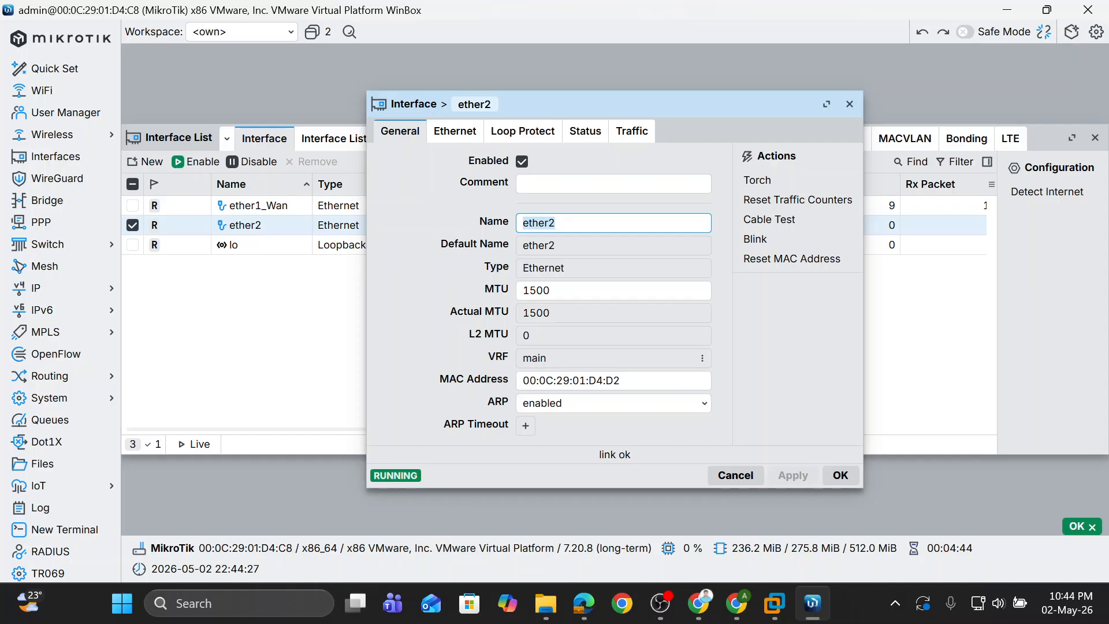
click(577, 223)
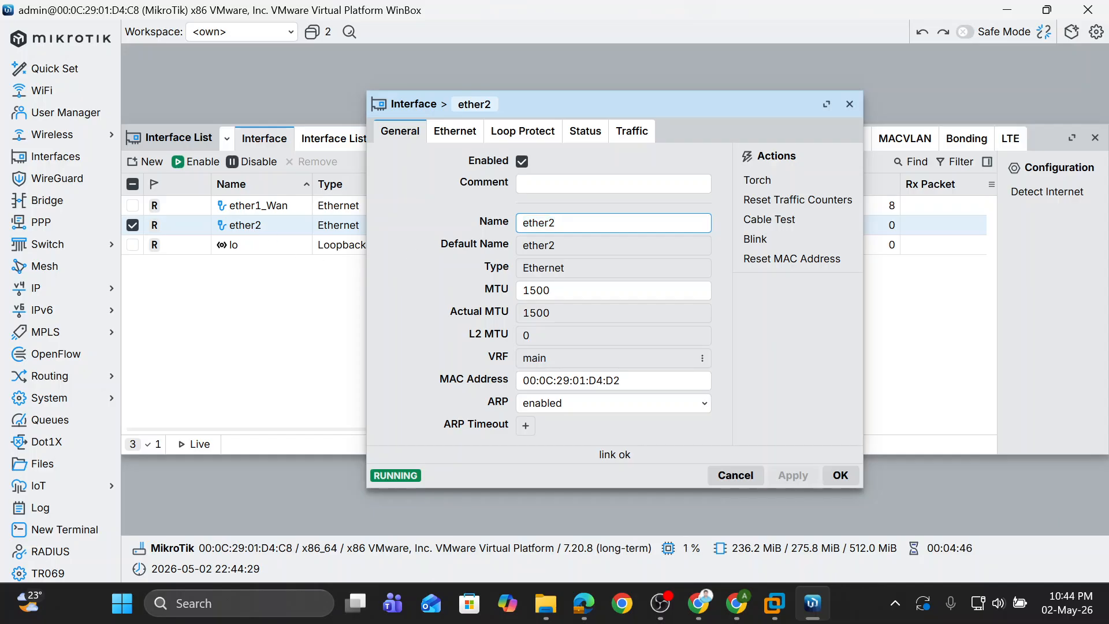
text(_LAN)
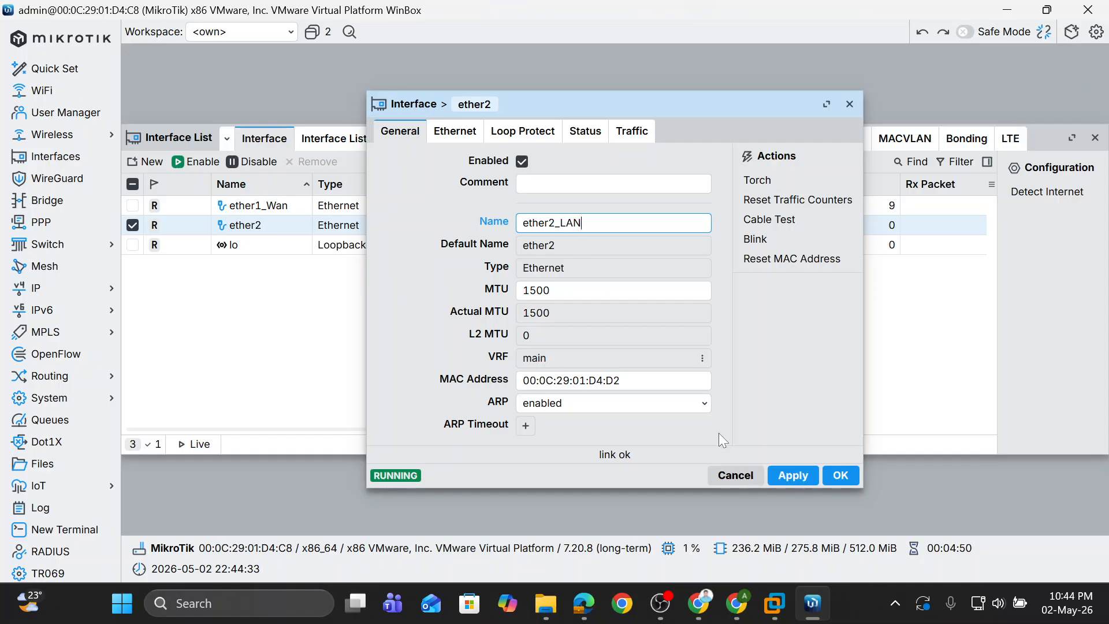
click(790, 478)
click(845, 479)
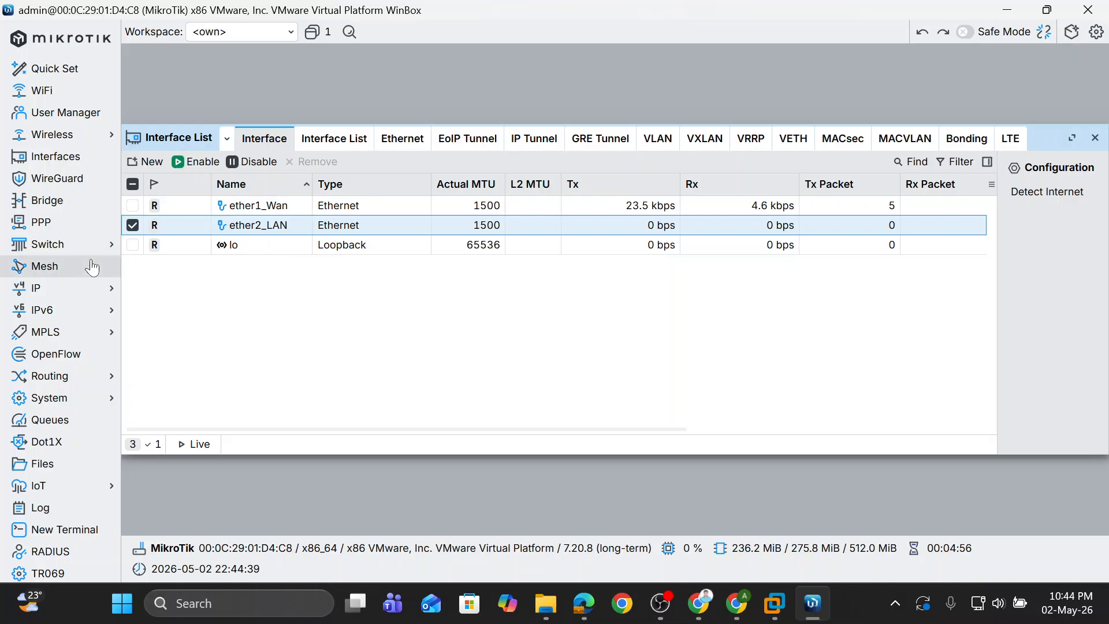
- Start a new IP address entry and assign it to the ether1_Wan interface
click(86, 294)
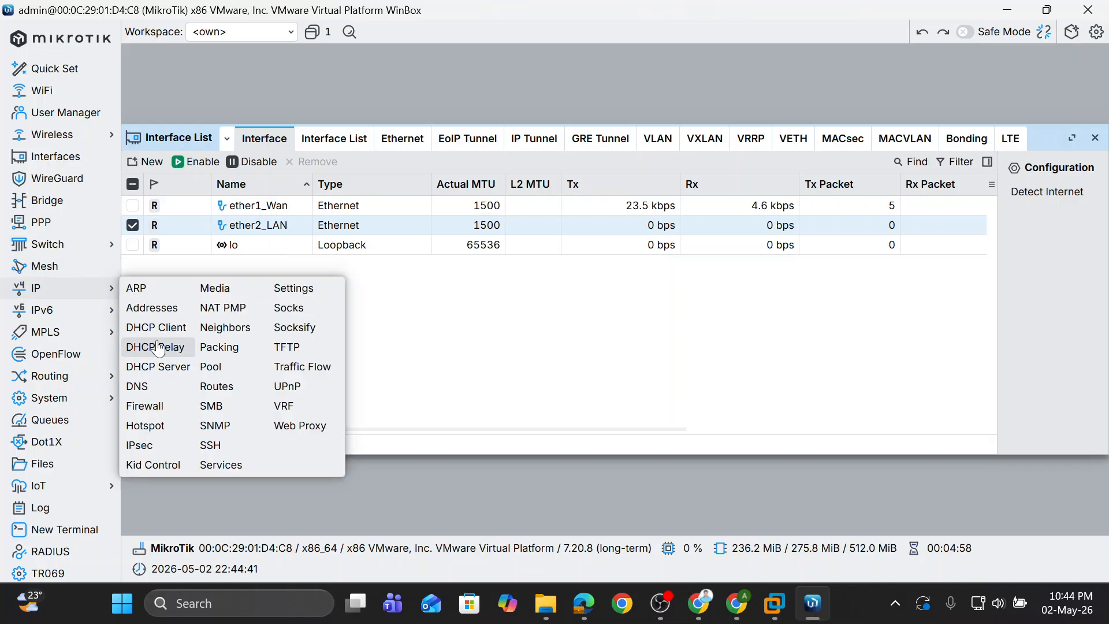
click(160, 310)
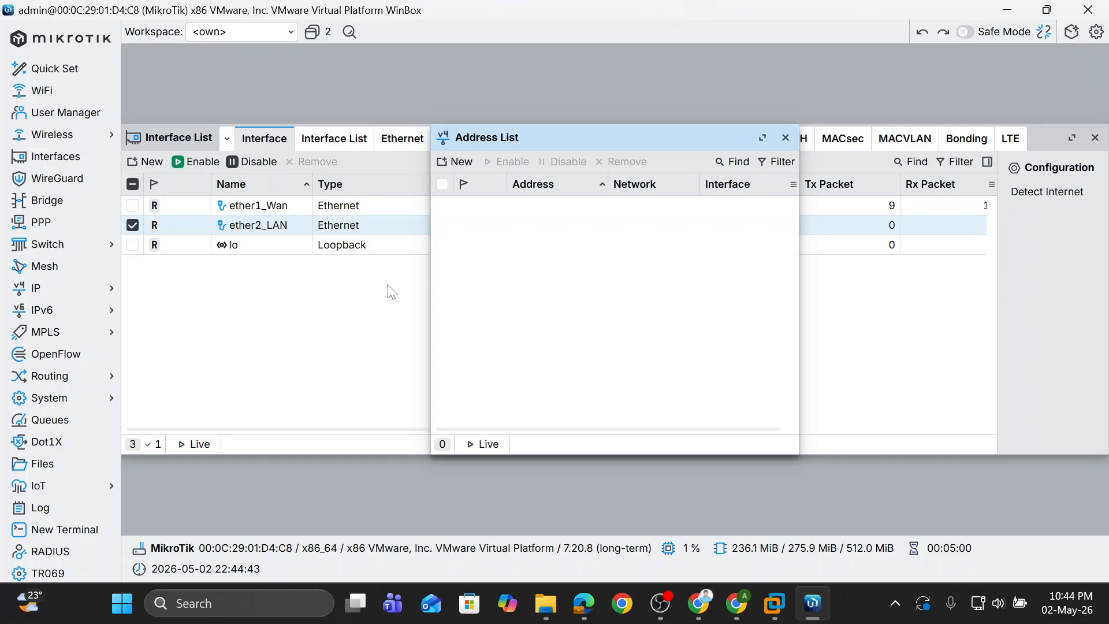
click(461, 164)
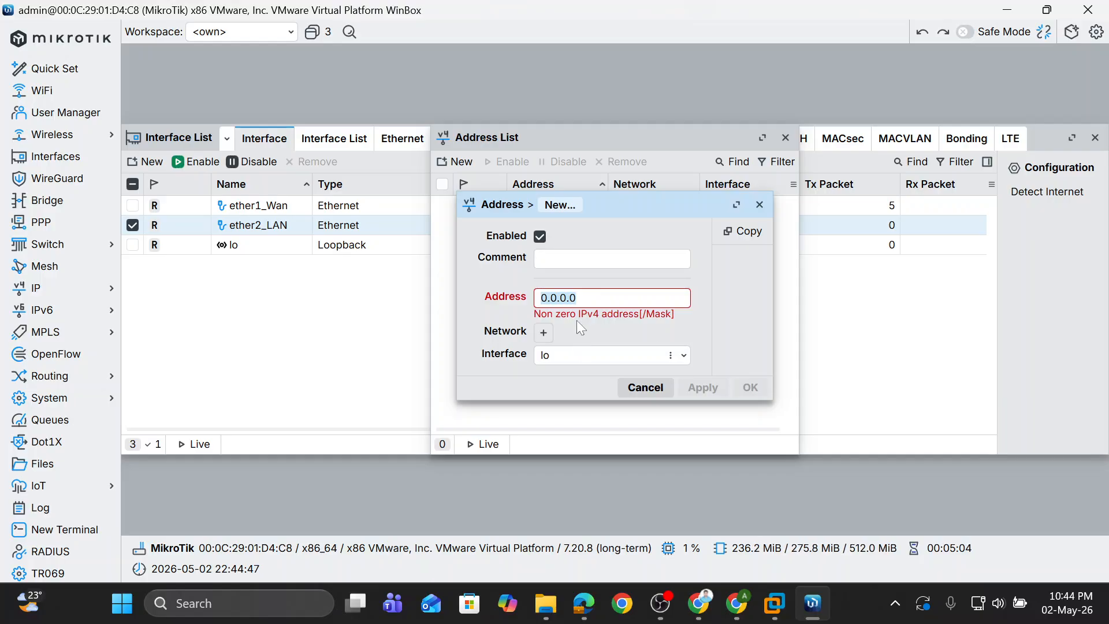
click(580, 357)
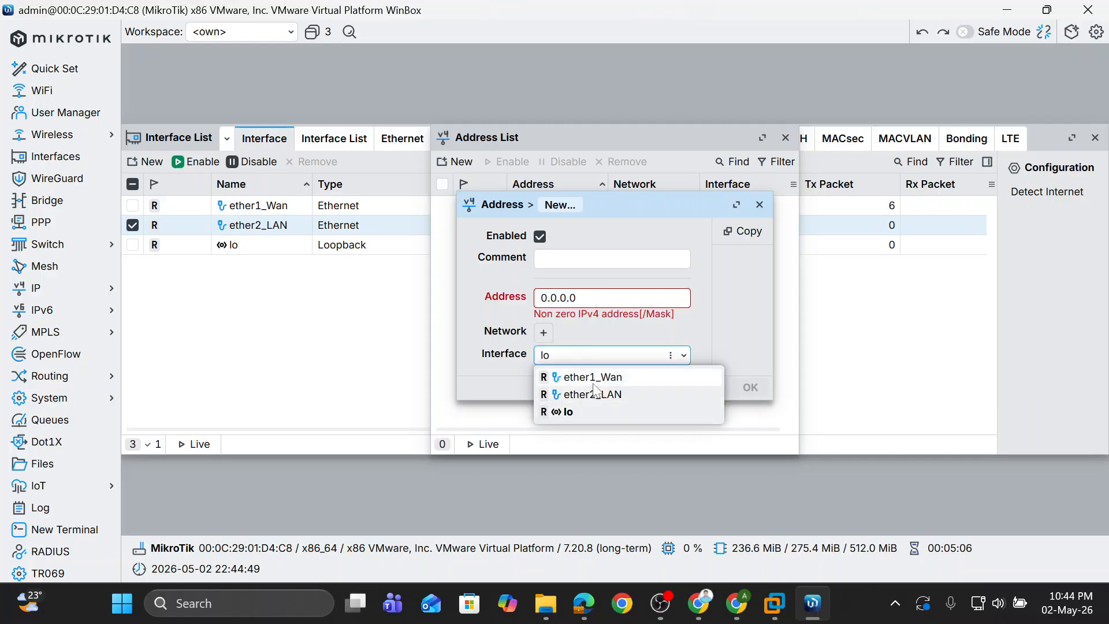
click(594, 378)
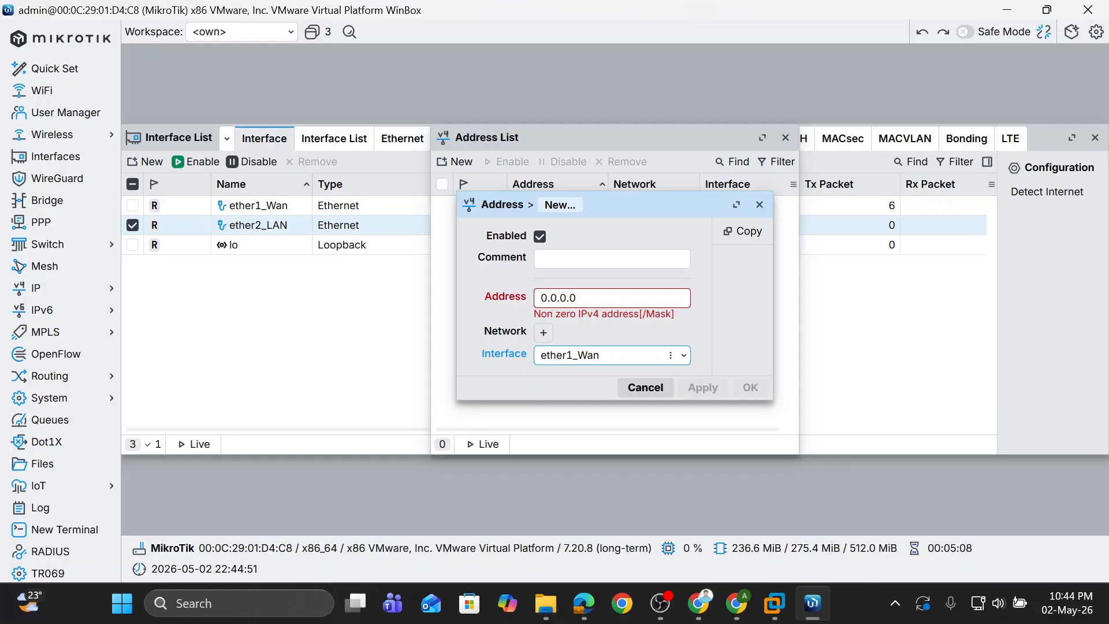
- Set the ether1_Wan address to 192.168.0.10/24, leave the network unspecified, and save the entry
drag(577, 298, 476, 304)
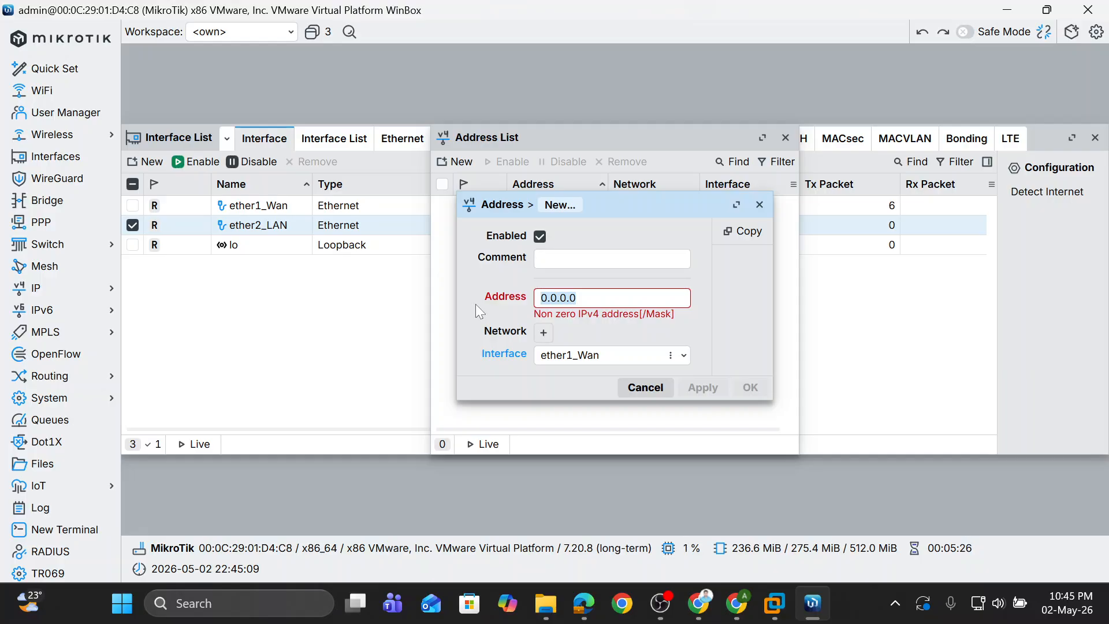
text(192.)
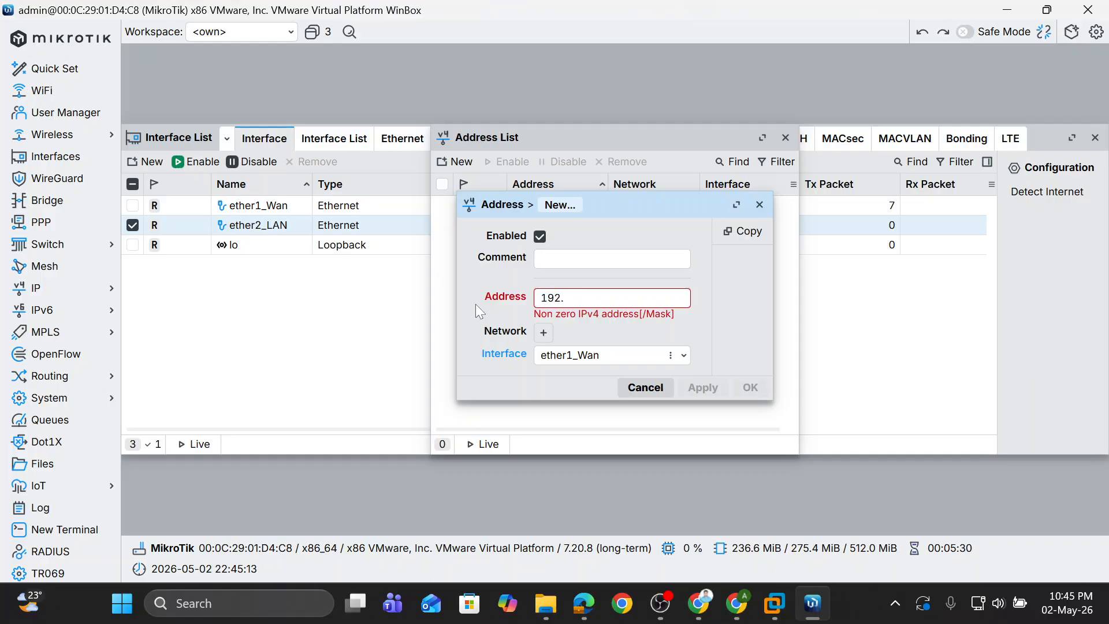
text(168)
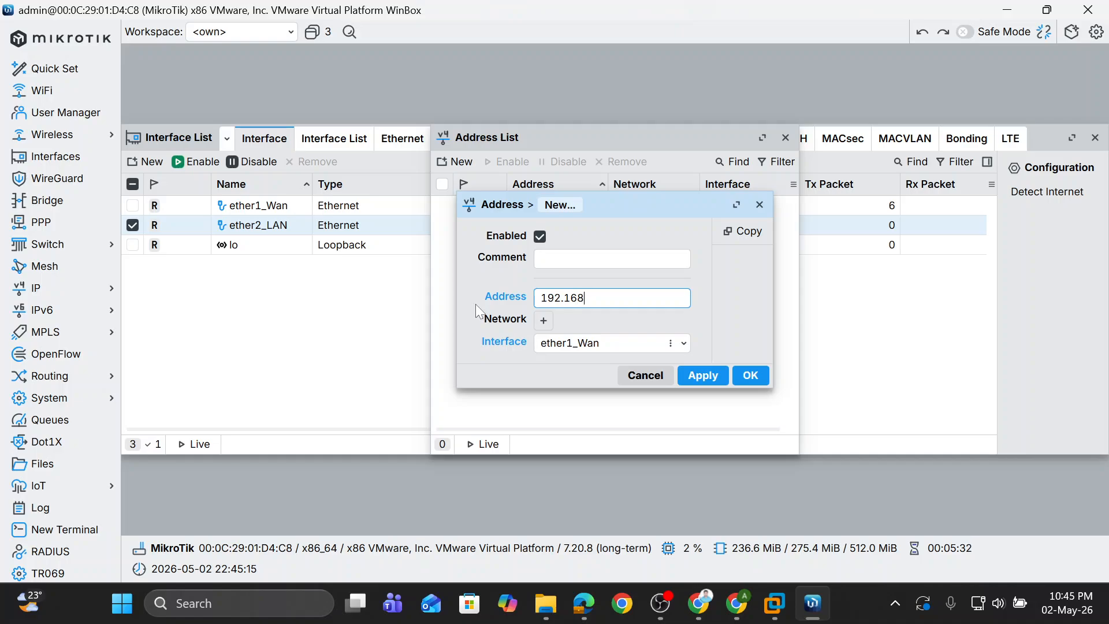
text(.0.)
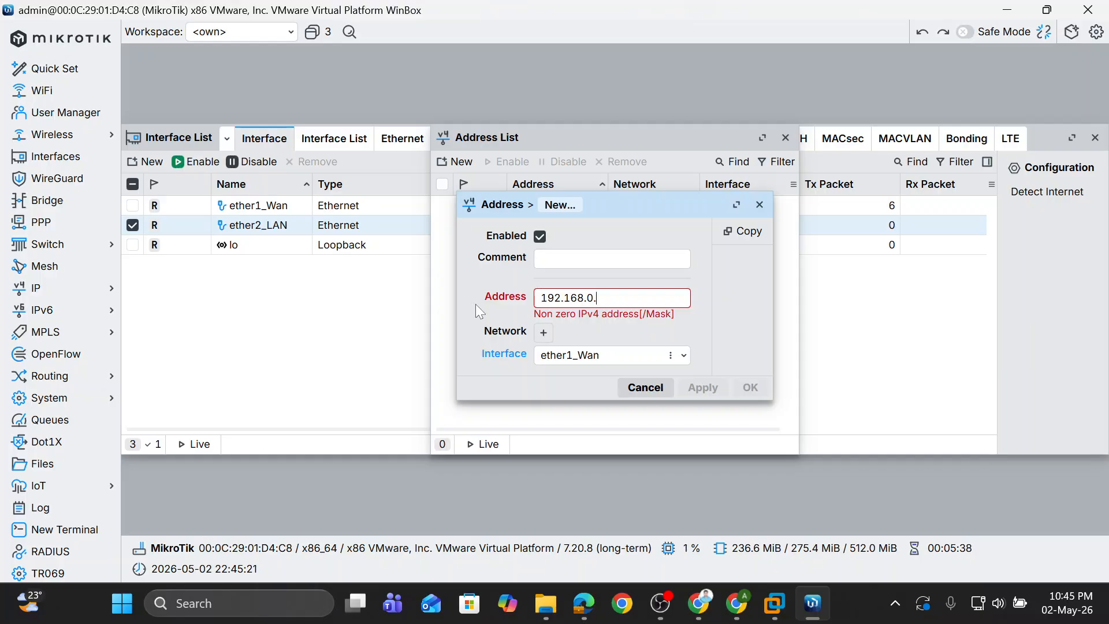
text(10)
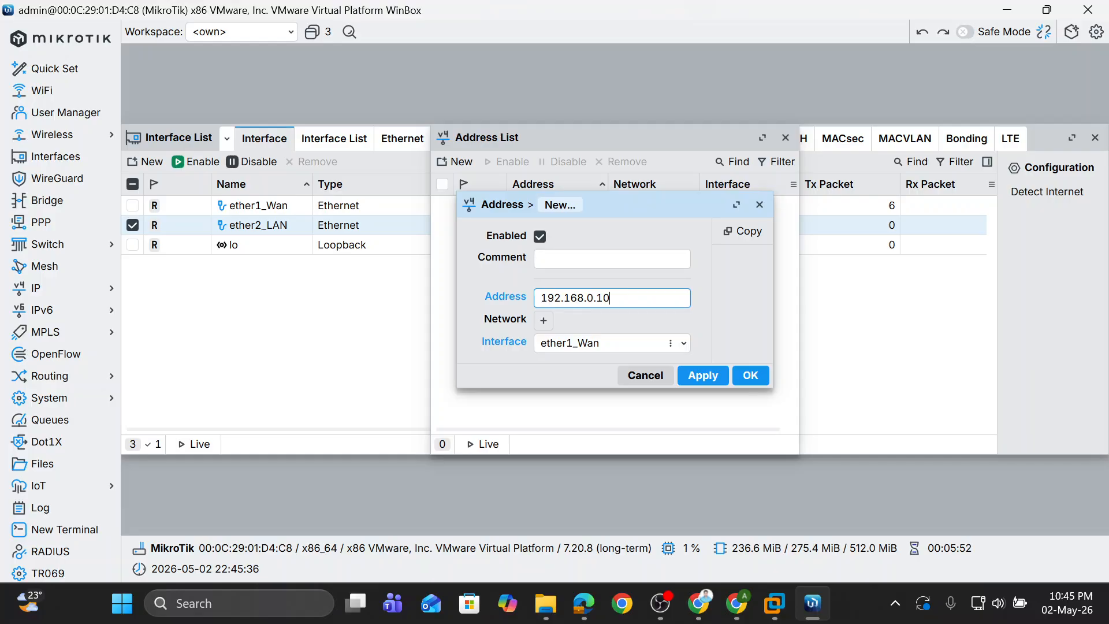
text(/24)
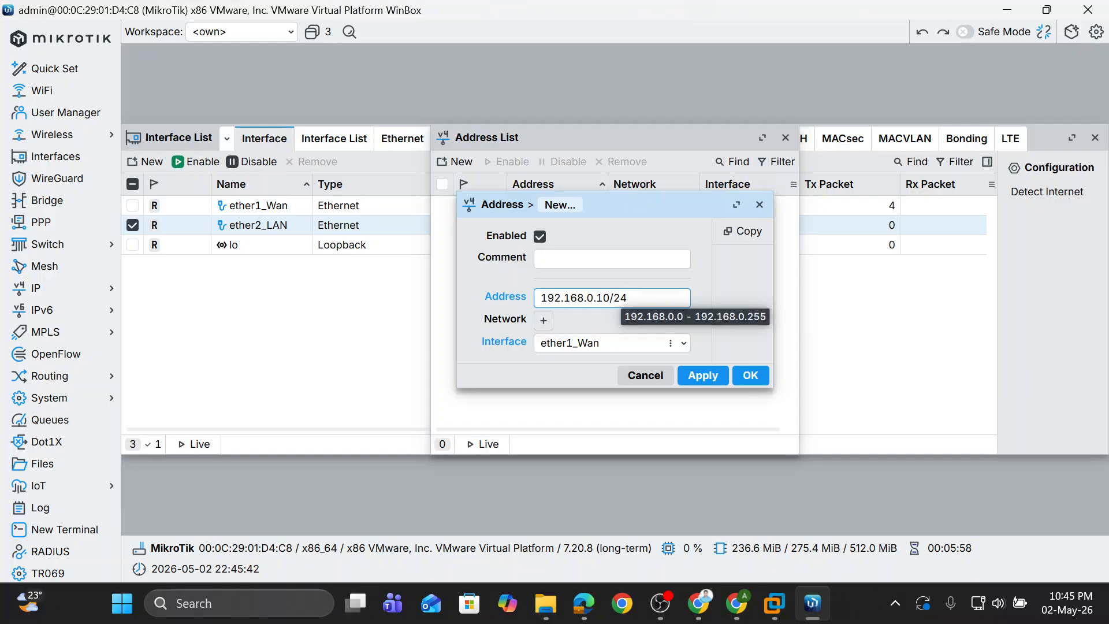
click(543, 320)
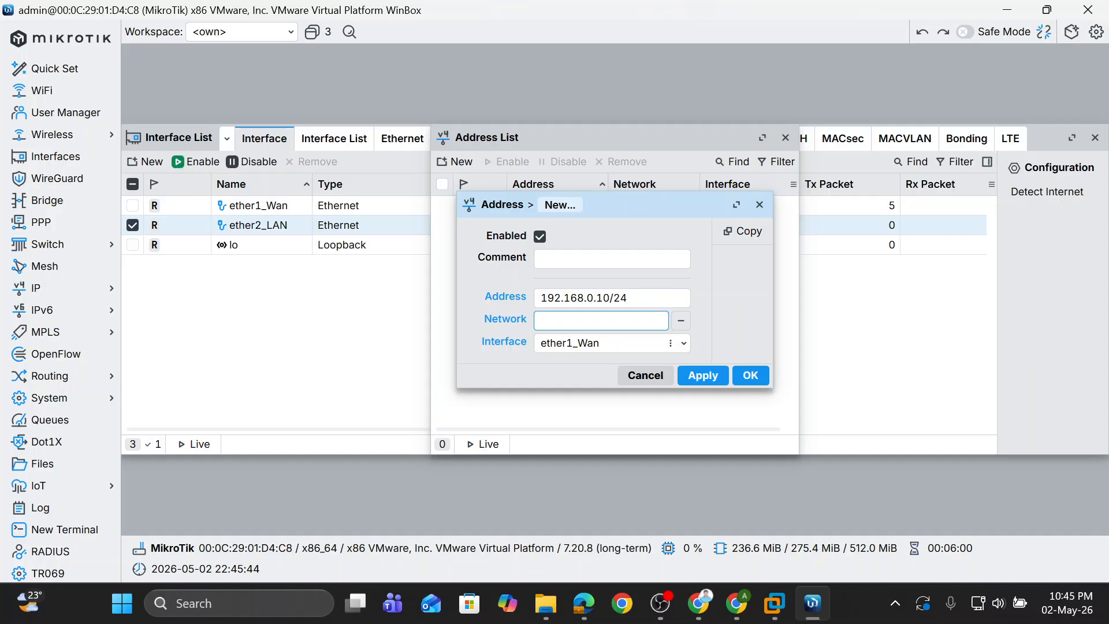
click(680, 320)
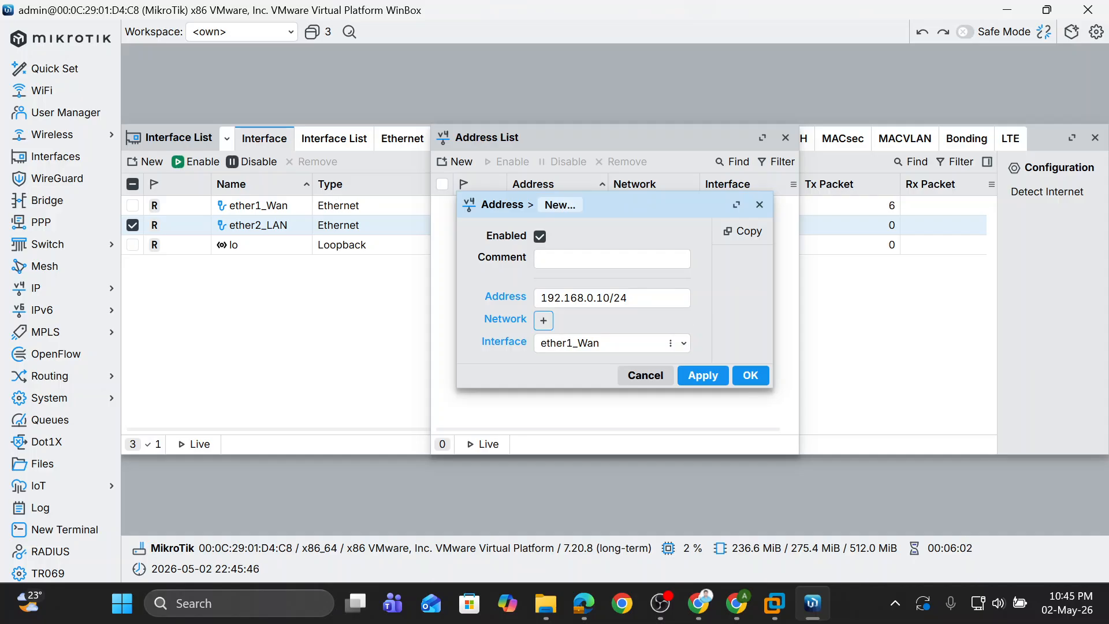
click(637, 298)
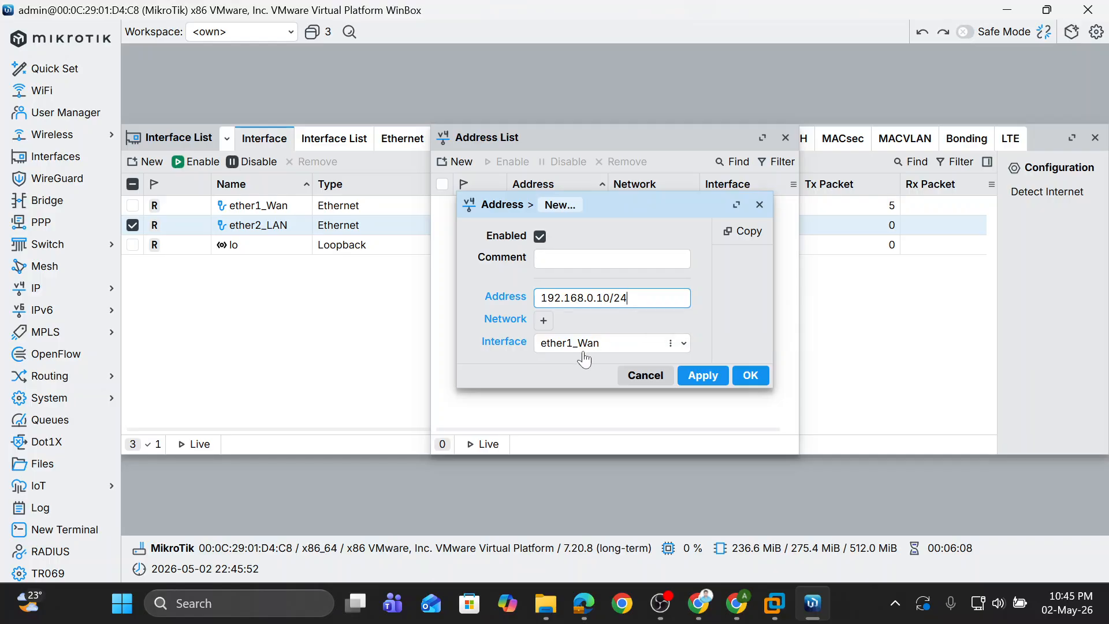
click(703, 376)
click(749, 376)
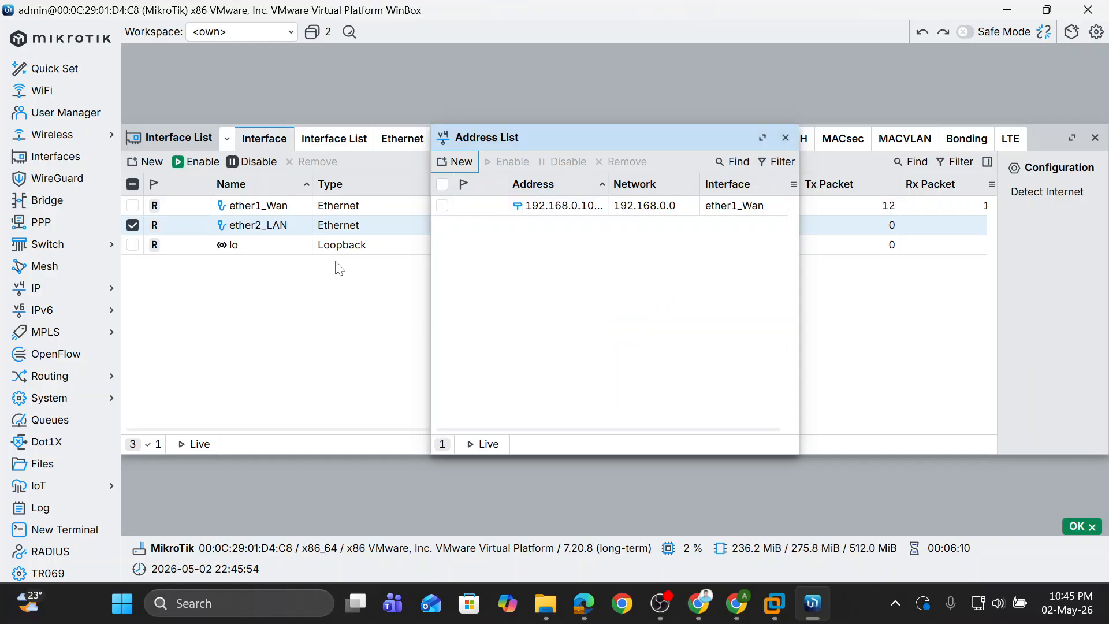
- Add the IP address 10.0.0.1/24 on the ether2_LAN interface, save it, and close the address list
click(455, 162)
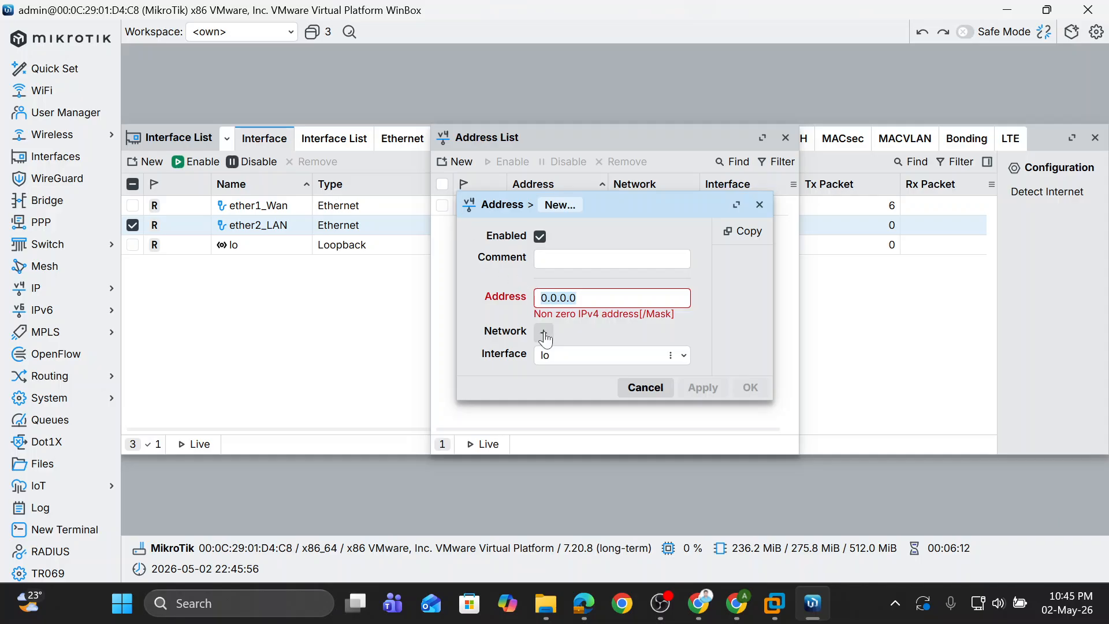
click(575, 357)
click(577, 399)
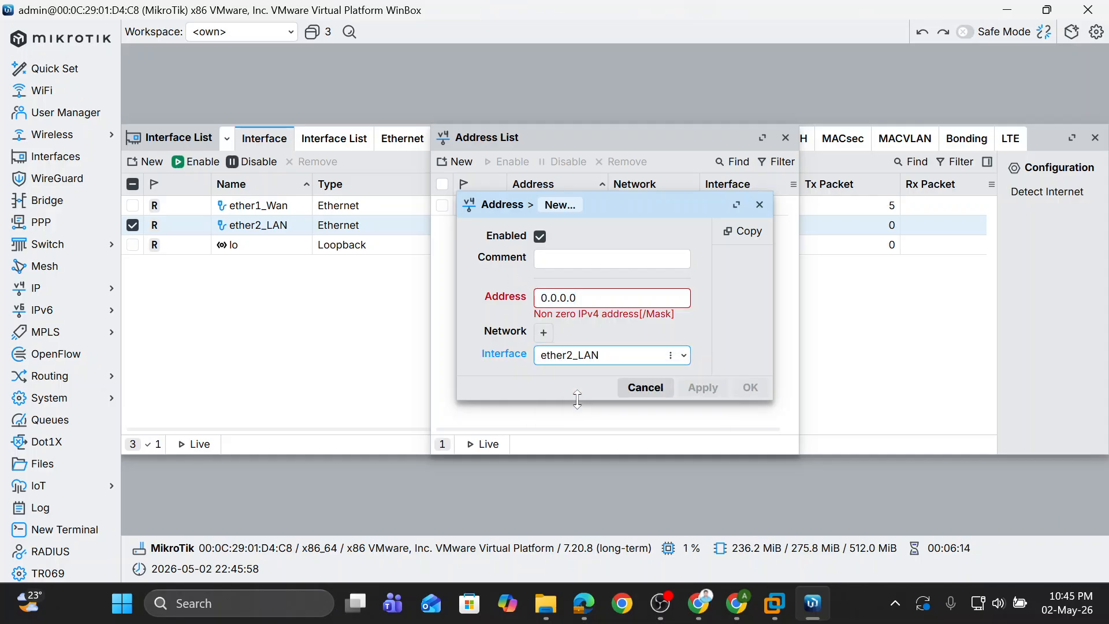
drag(577, 297, 496, 300)
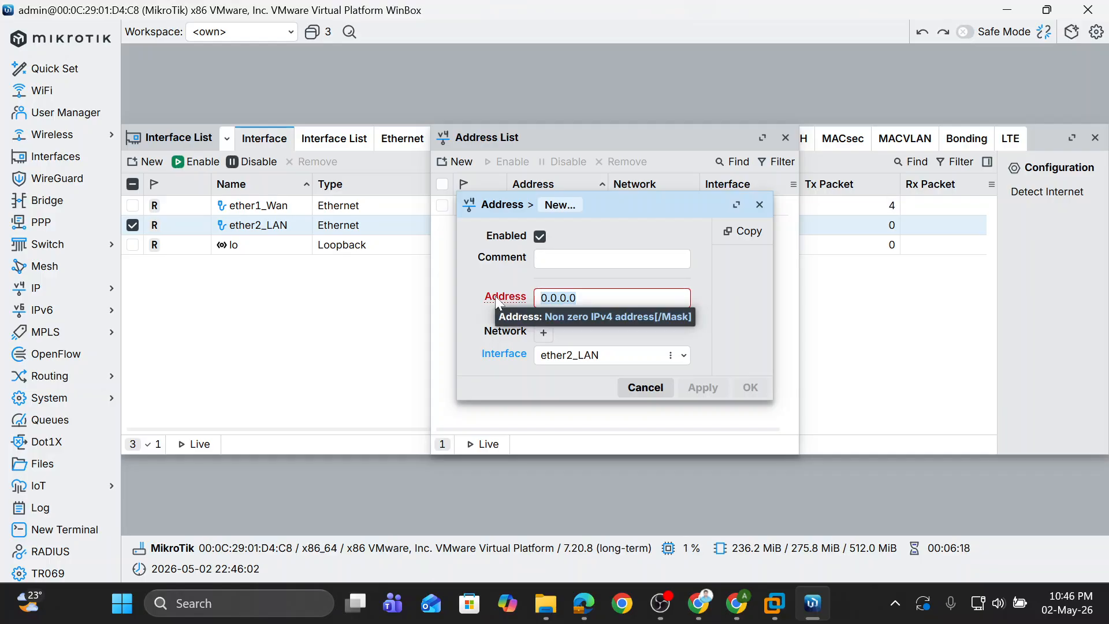
text(10)
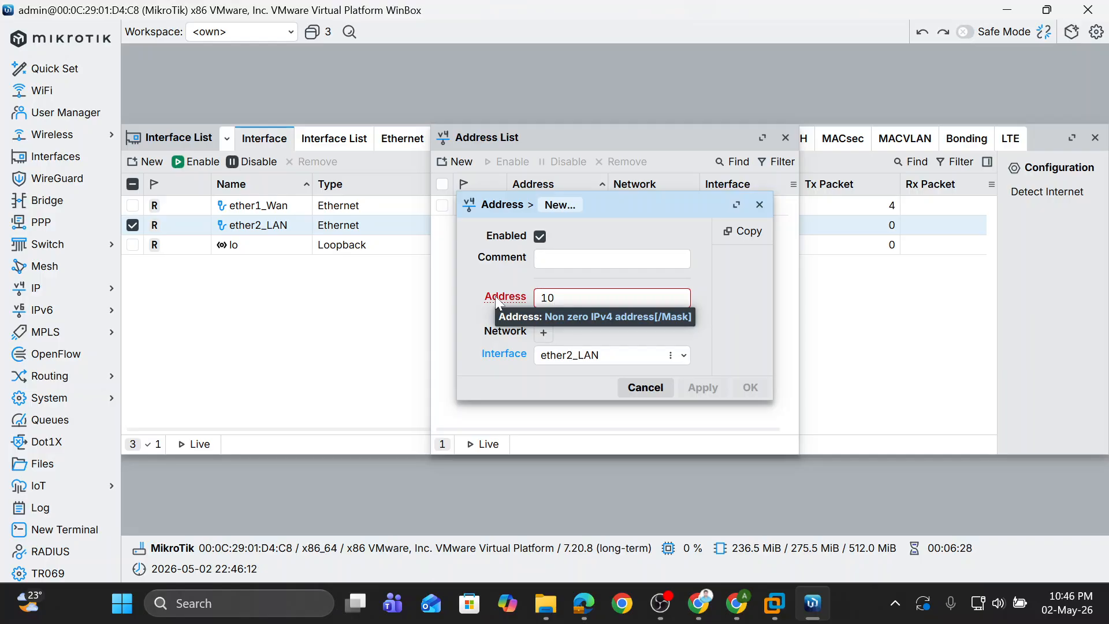
text(.0.0.1)
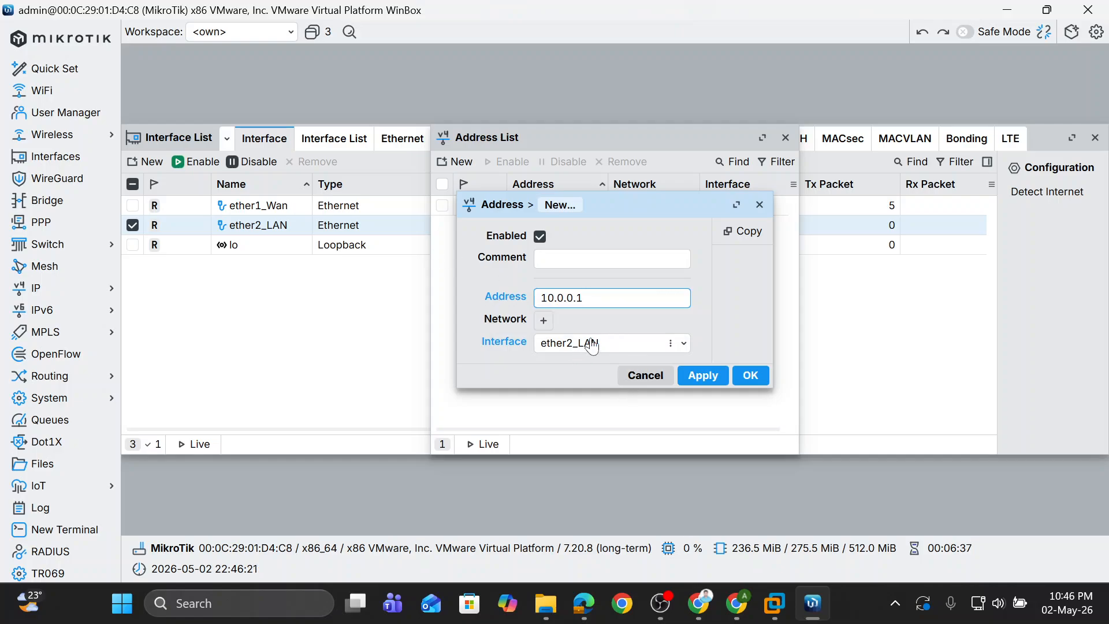
text(/24)
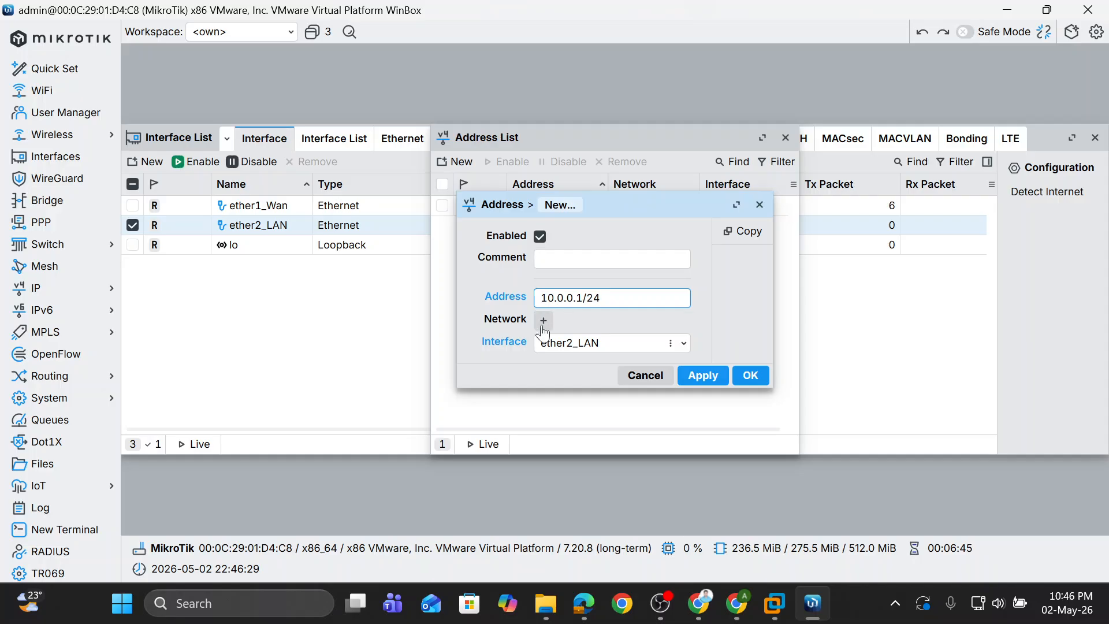
click(705, 376)
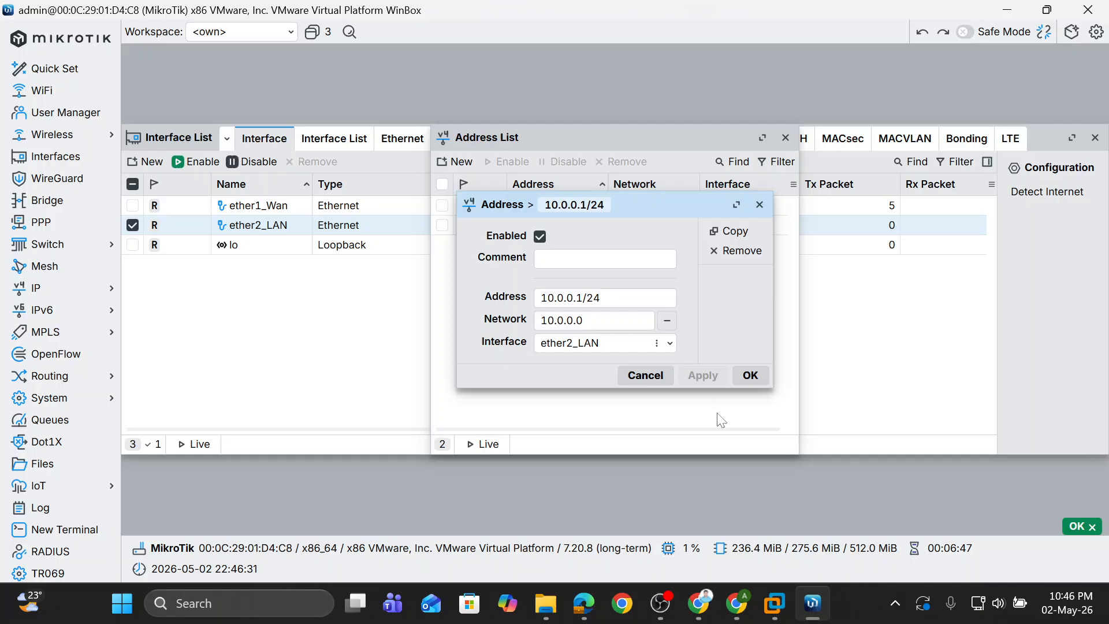
click(751, 375)
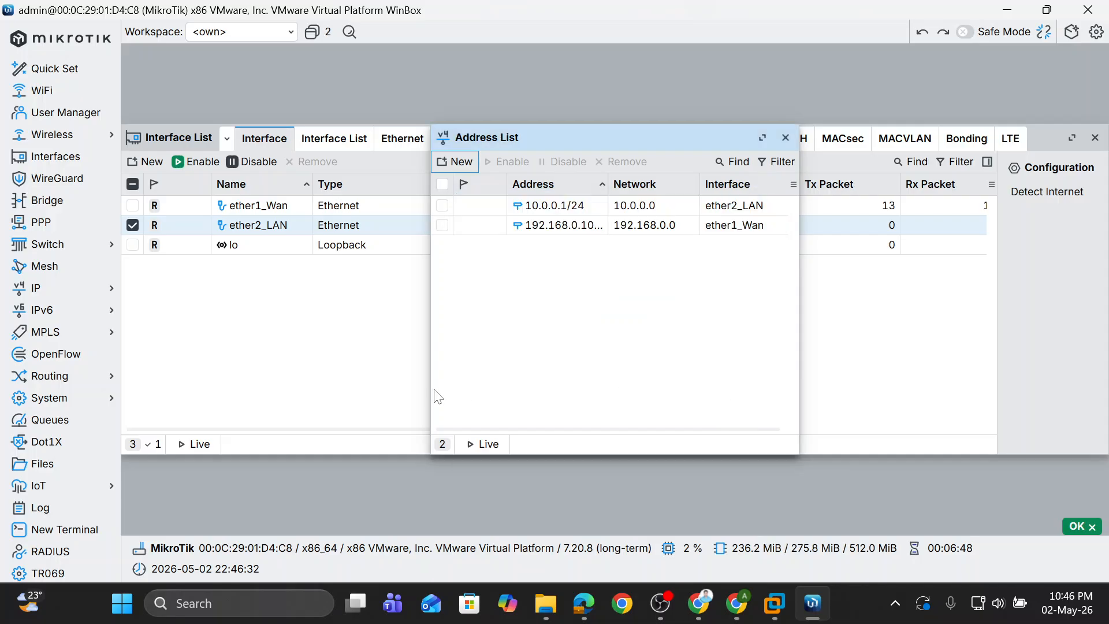
click(786, 137)
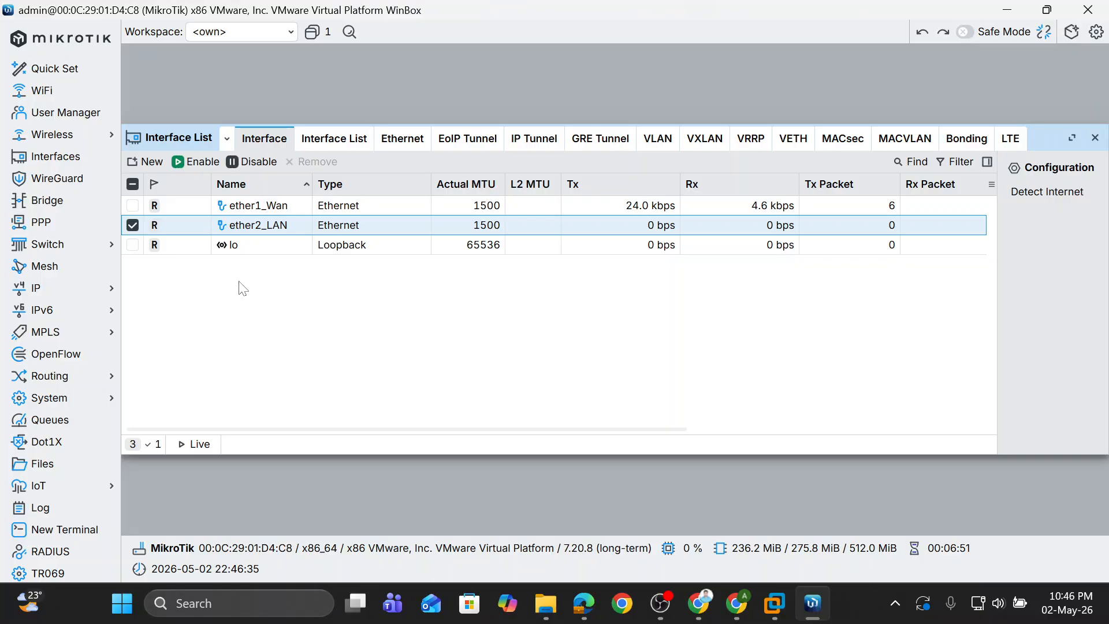
- Start a new IP route, keeping 0.0.0.0/0 as its destination address
click(97, 289)
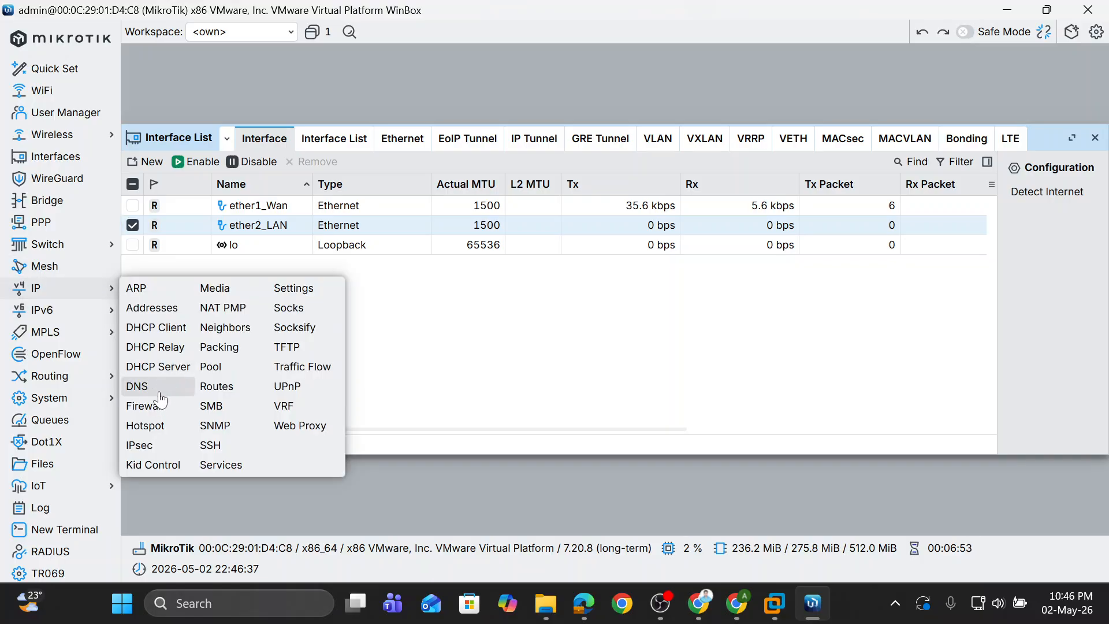
click(220, 393)
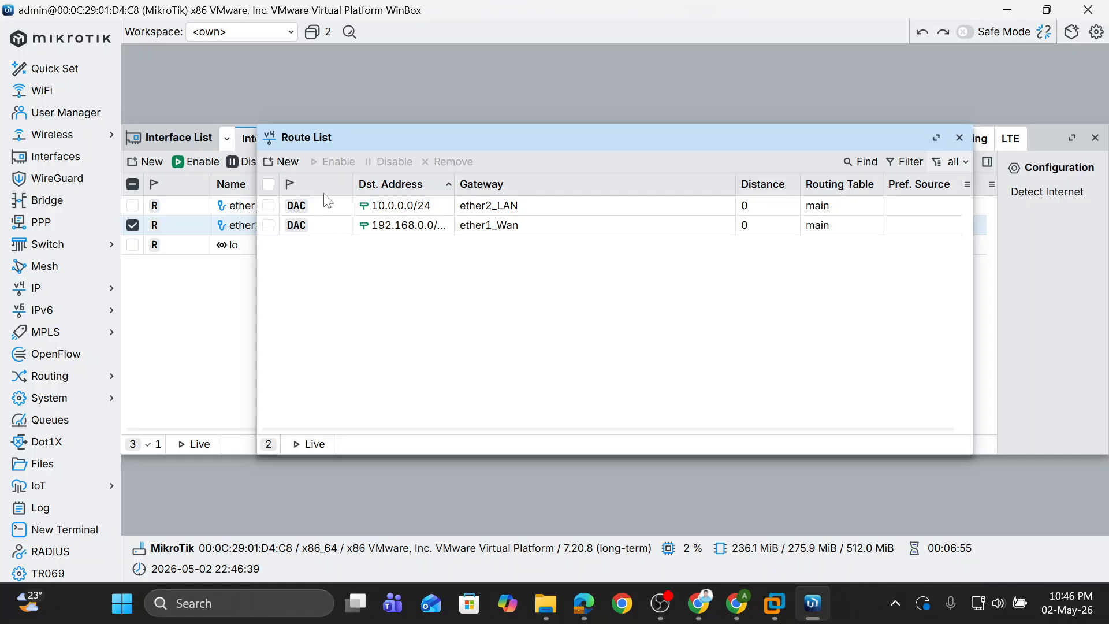
click(294, 163)
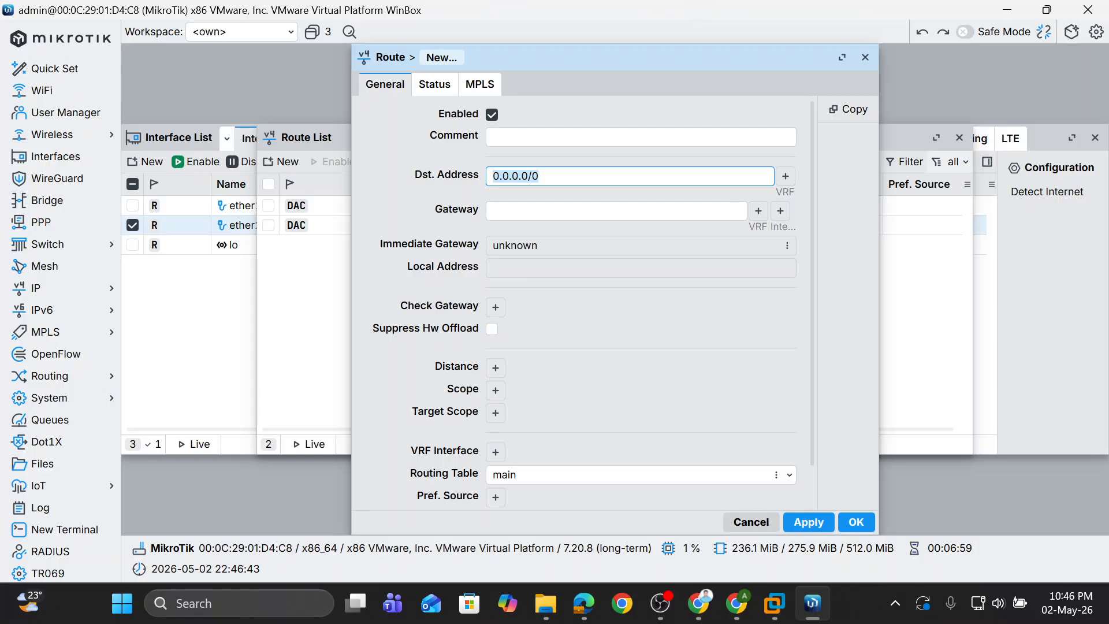
click(540, 177)
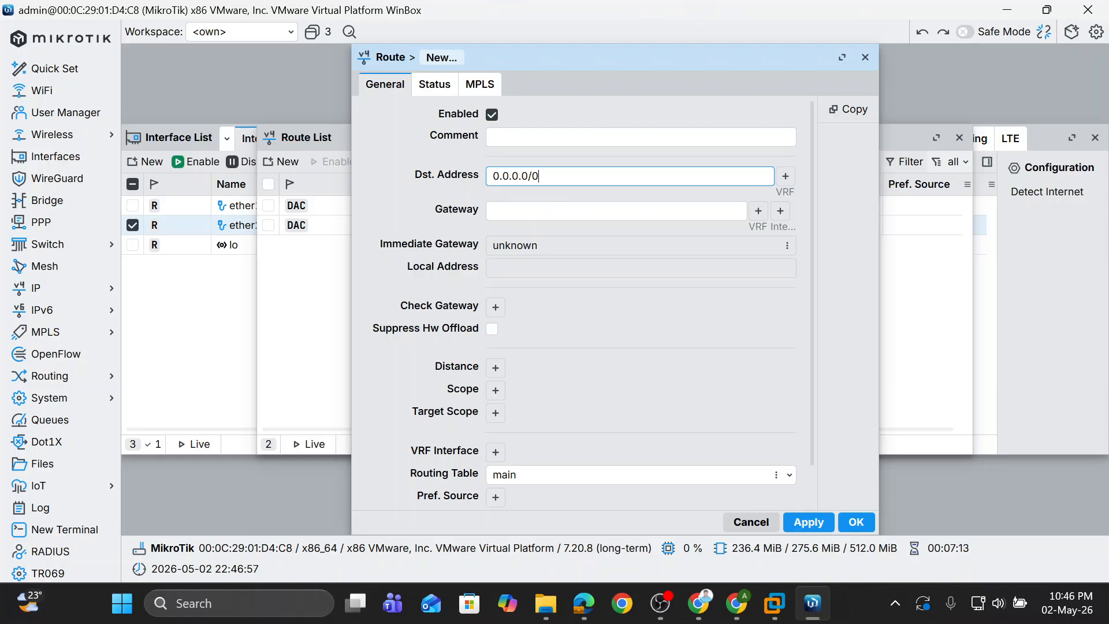
- Set the gateway of the new default route to 192.168.0.1
click(532, 214)
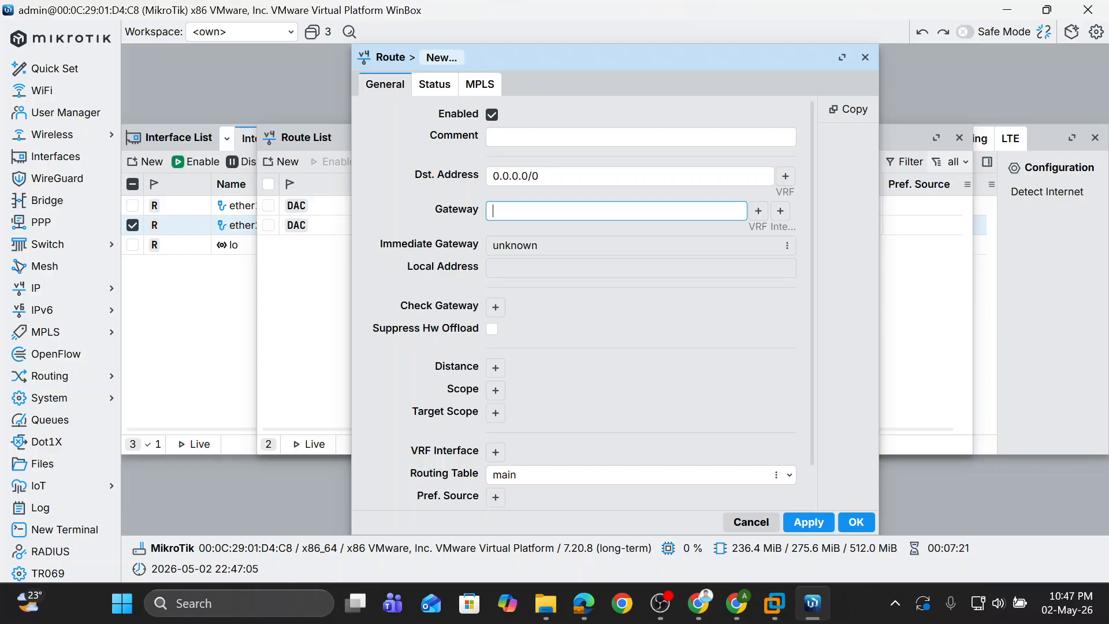
text(192.)
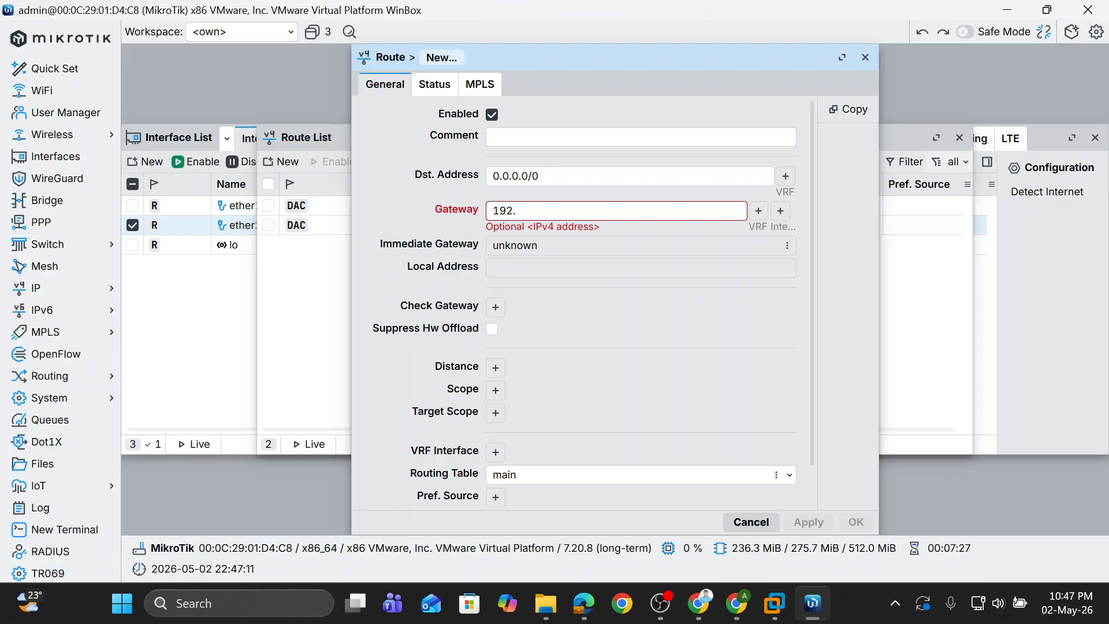
text(169)
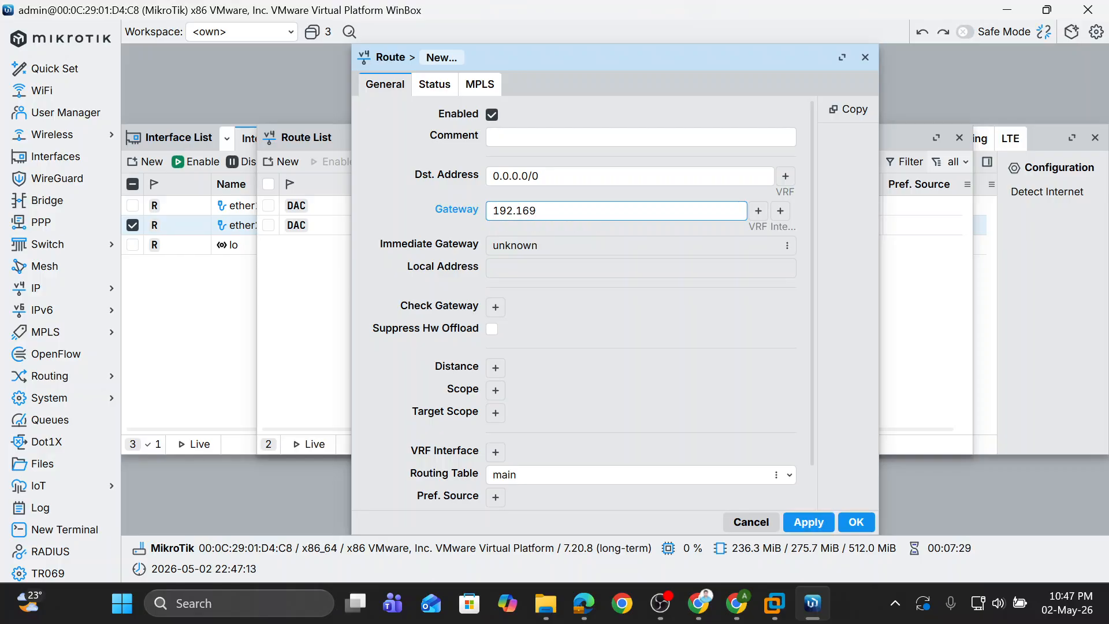
key(BackSpace)
text(8.)
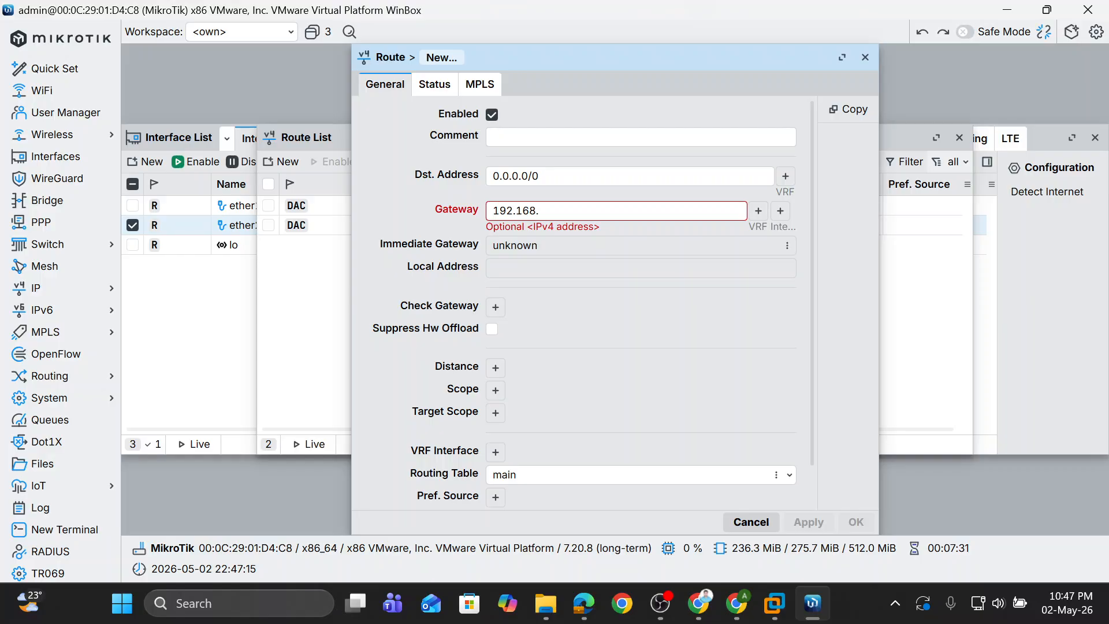
text(0.1)
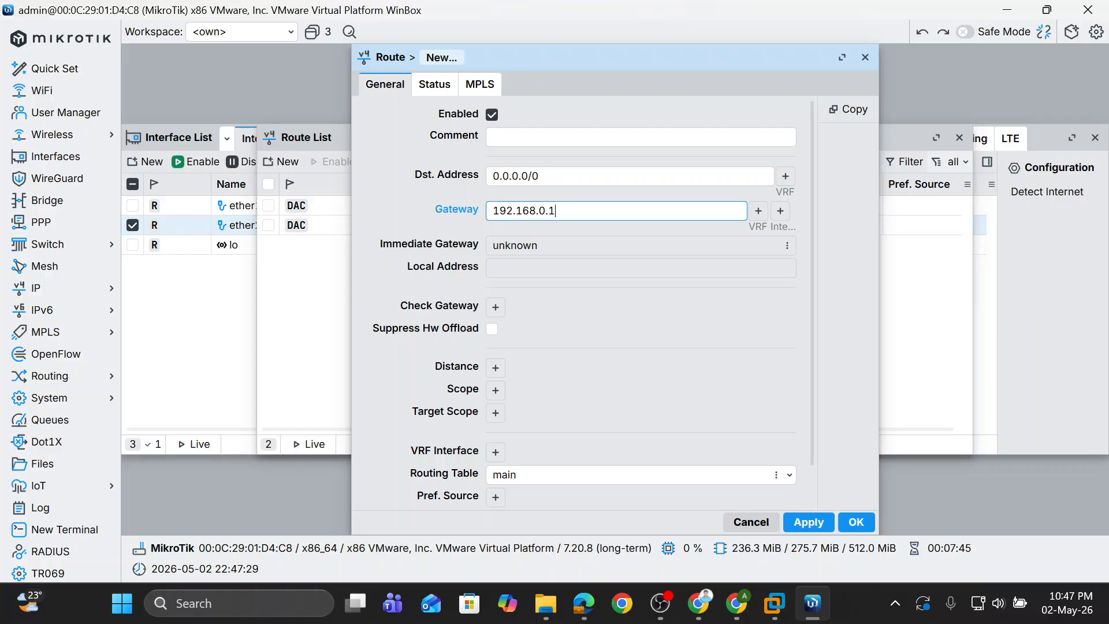
text(/24)
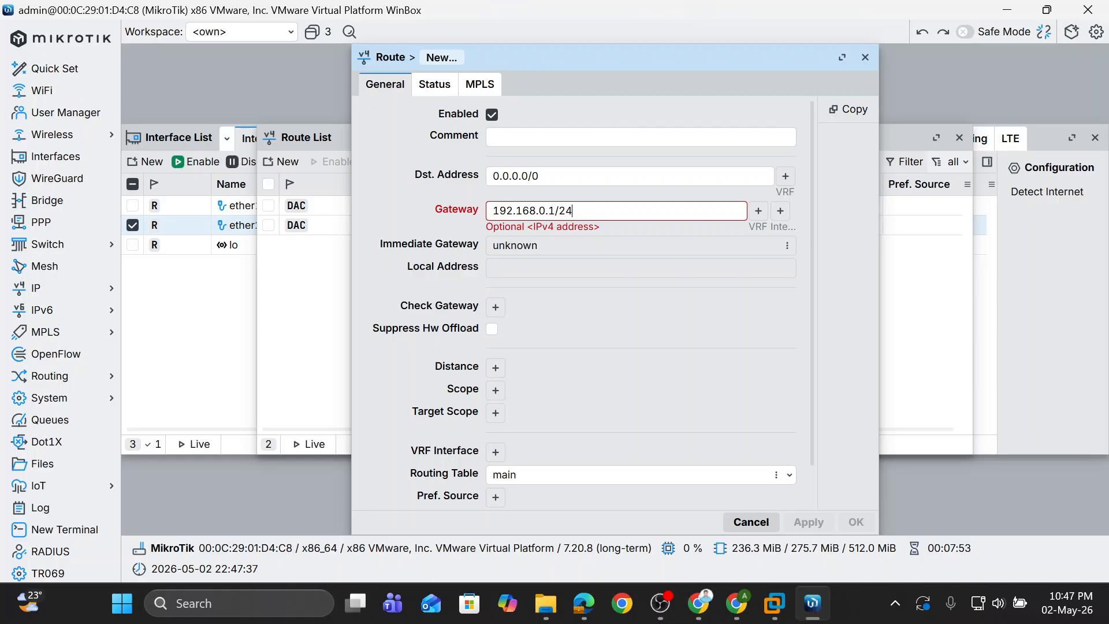
key(BackSpace)
key(BackSpace)
key(BackSpace)
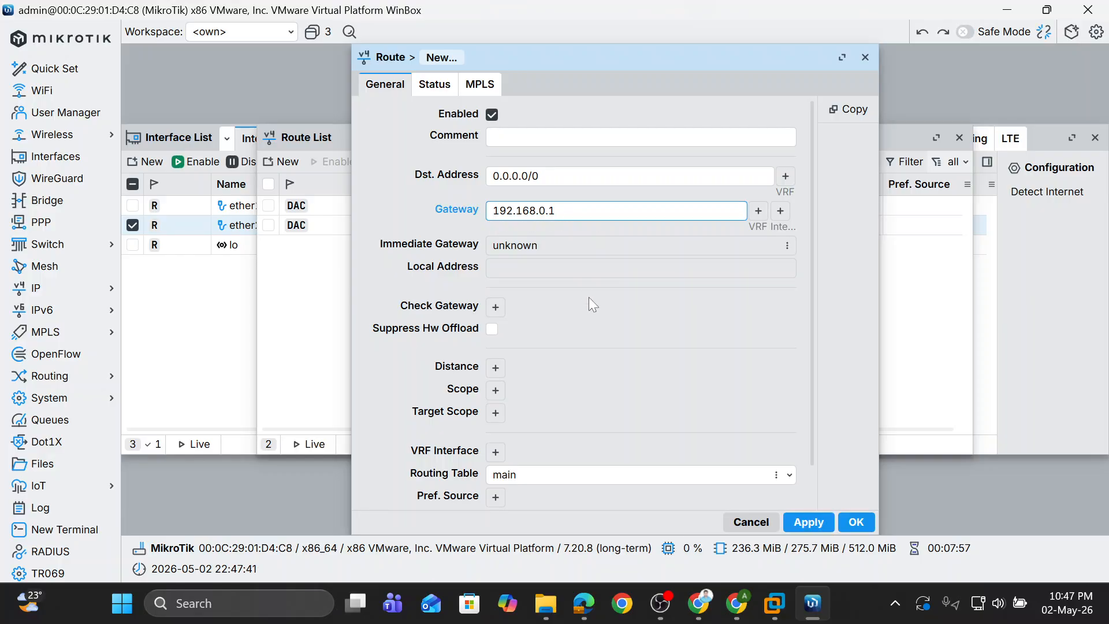
- Save the new default route and close the route list
click(830, 527)
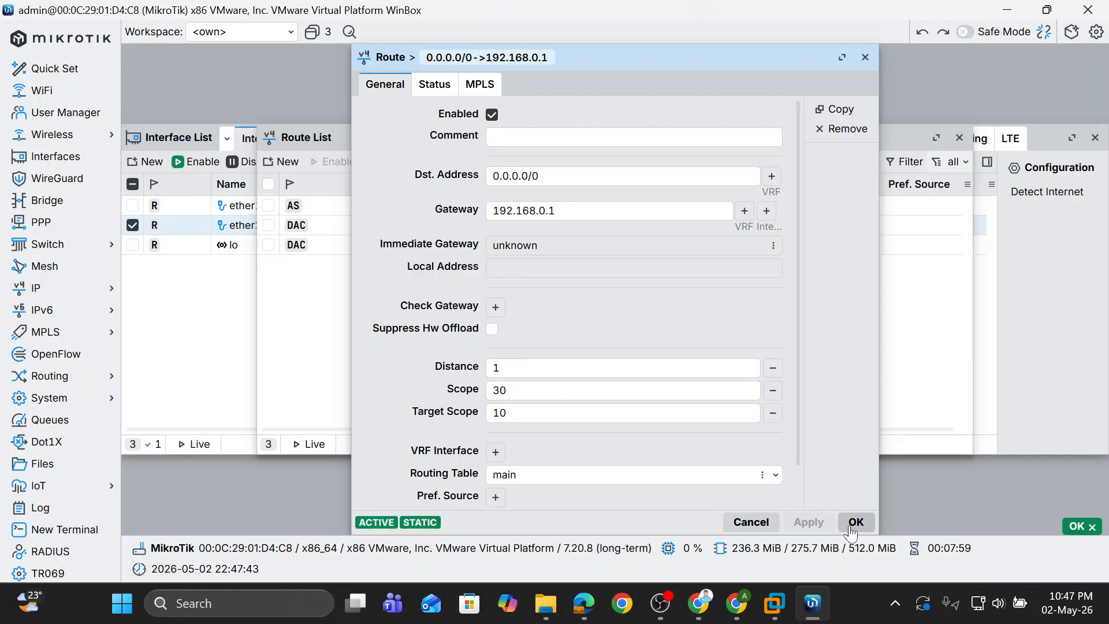
click(849, 526)
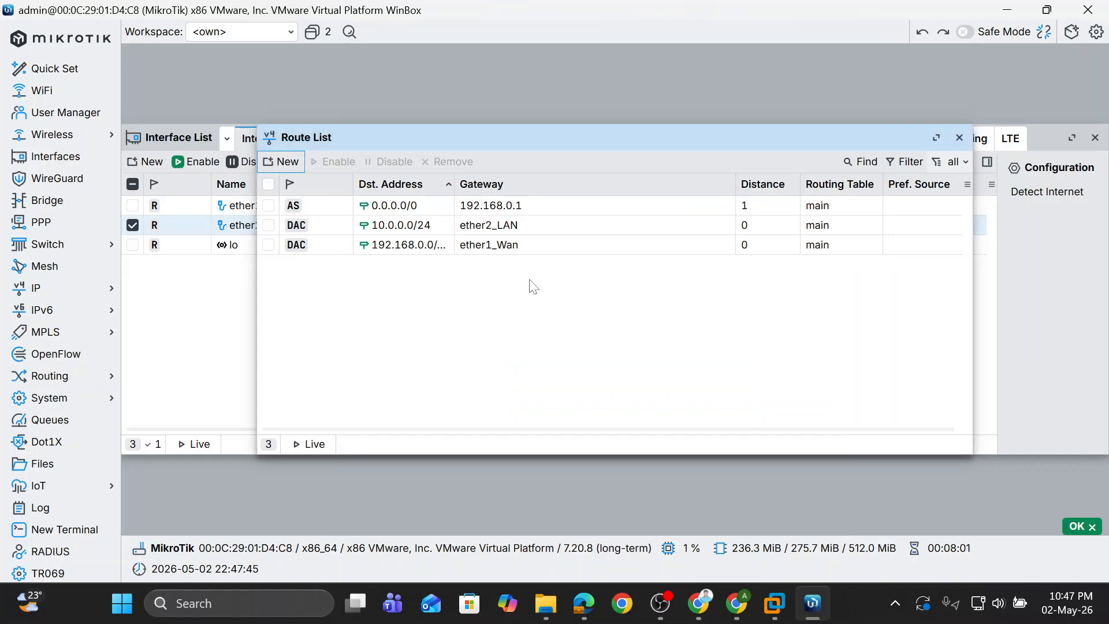
click(959, 138)
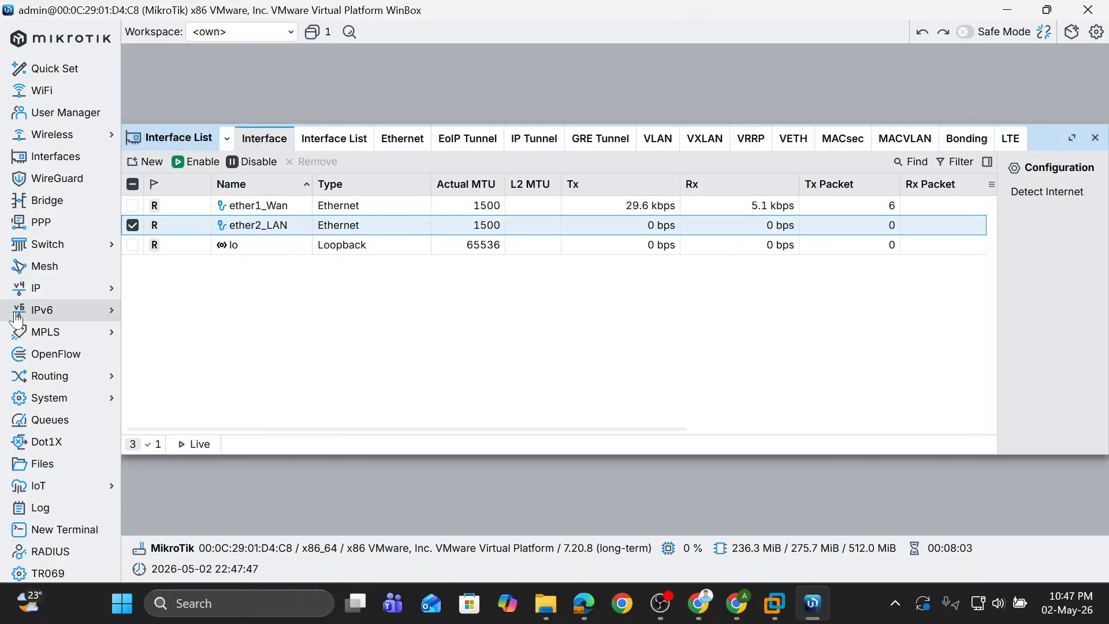
- Start the DHCP server setup on the ether2_LAN interface and accept 10.0.0.0/24 as its address space
click(78, 293)
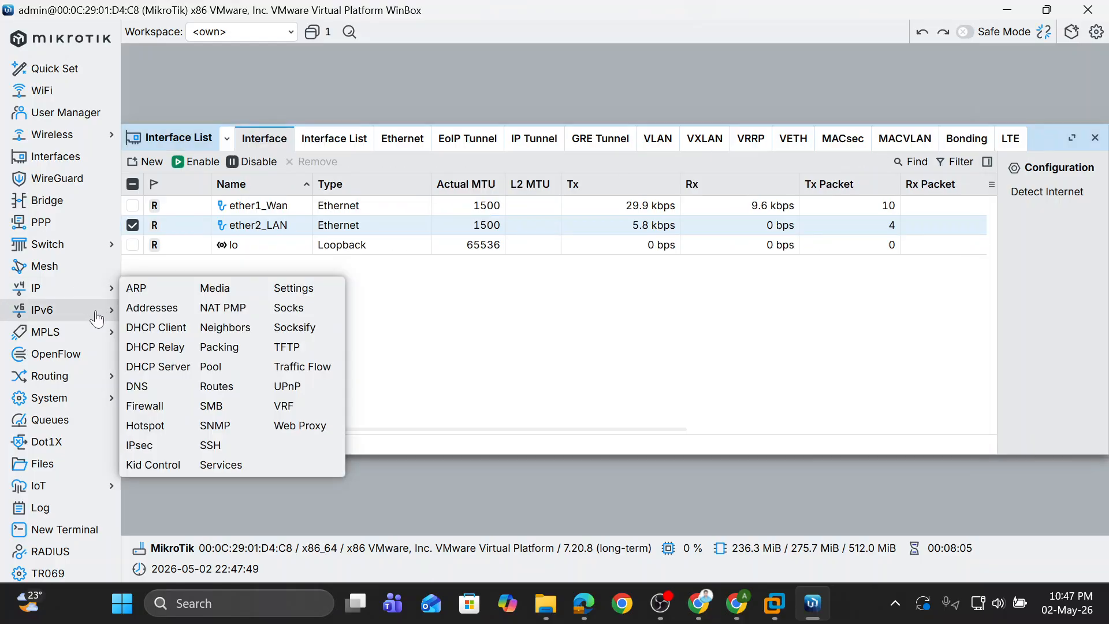
click(145, 370)
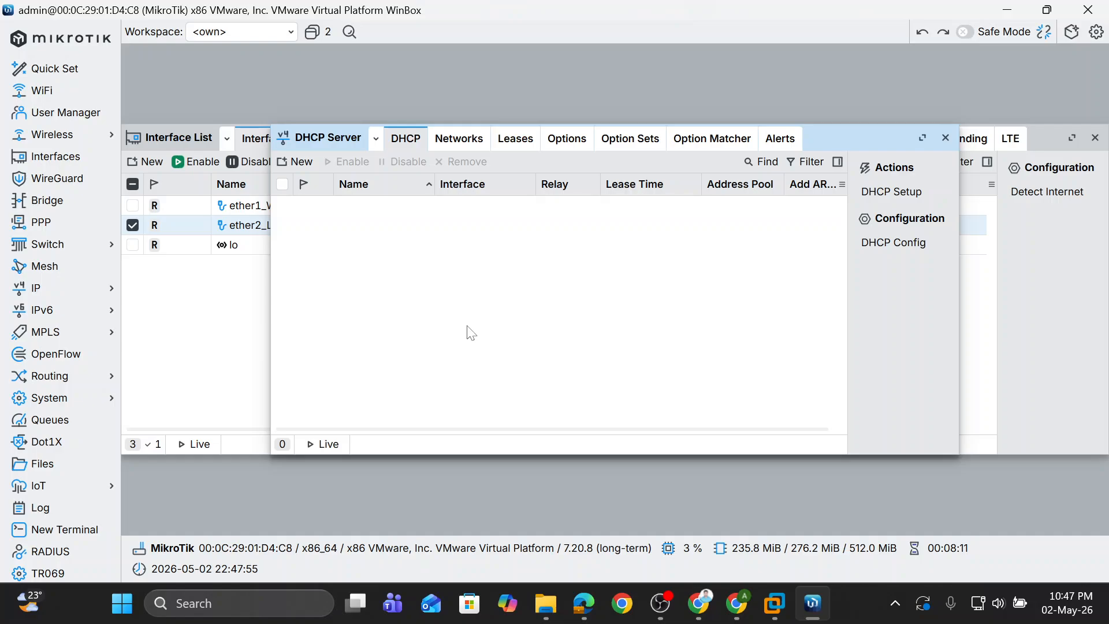
click(891, 191)
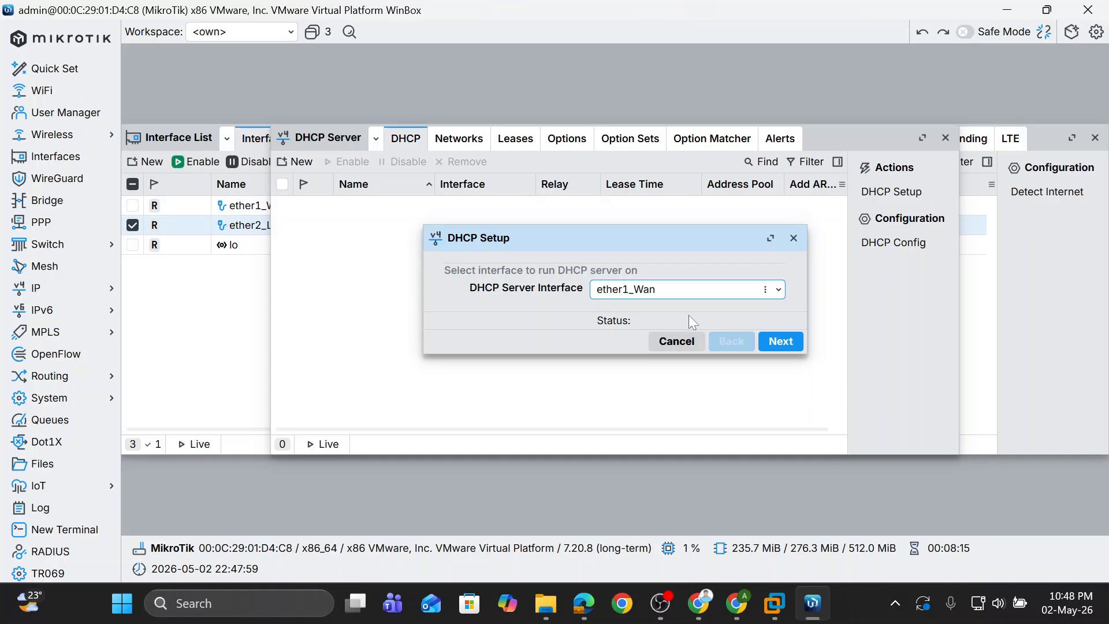
click(711, 290)
click(691, 333)
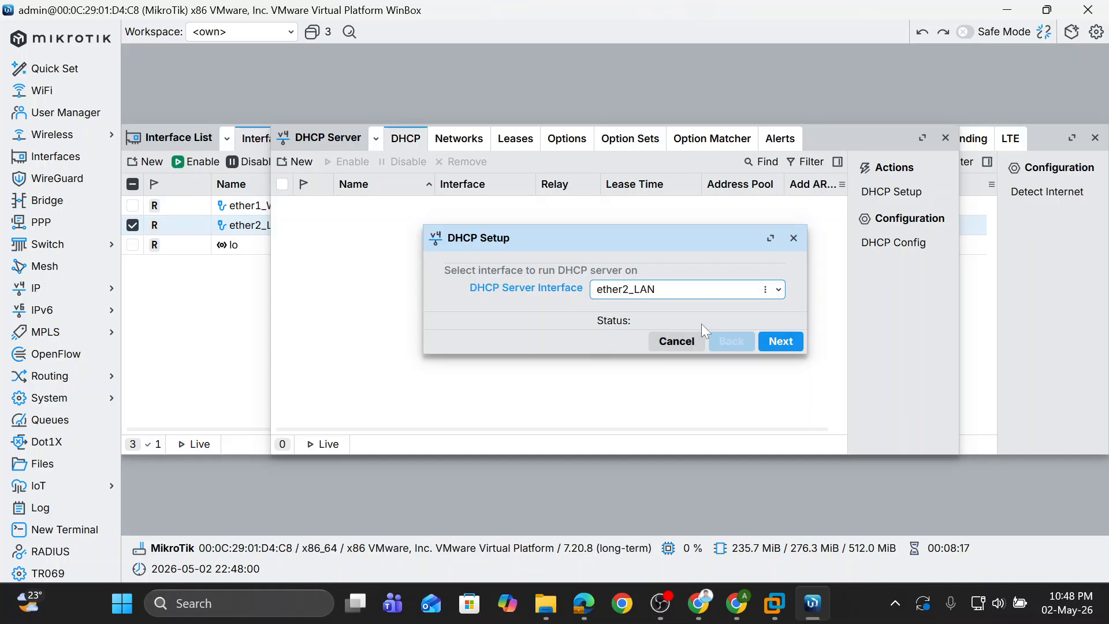
key(Return)
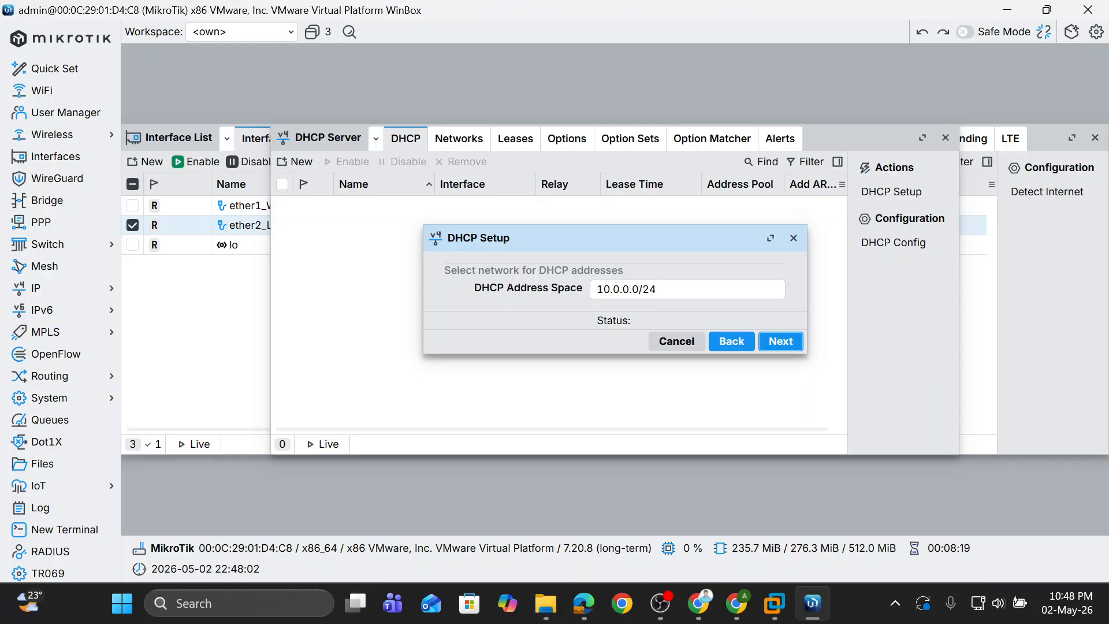
click(775, 341)
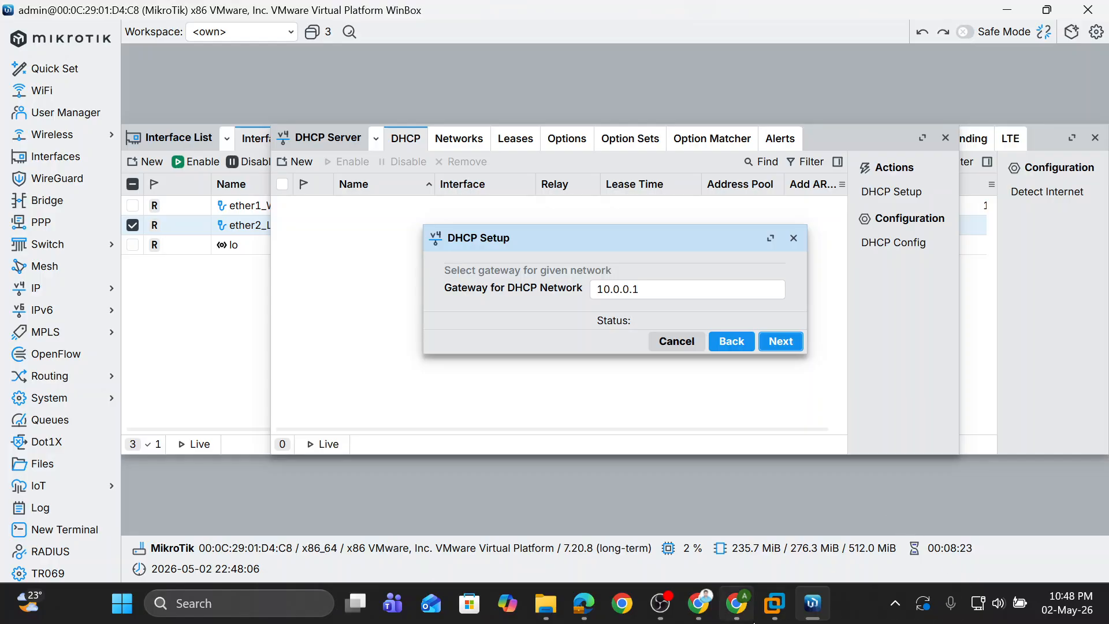
click(661, 603)
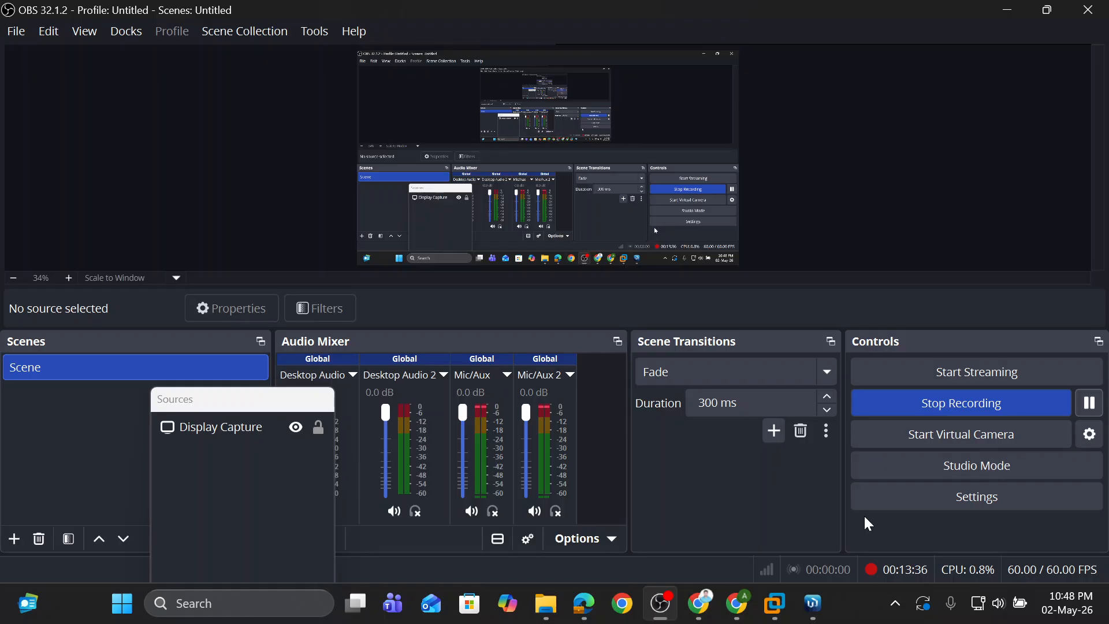
click(661, 603)
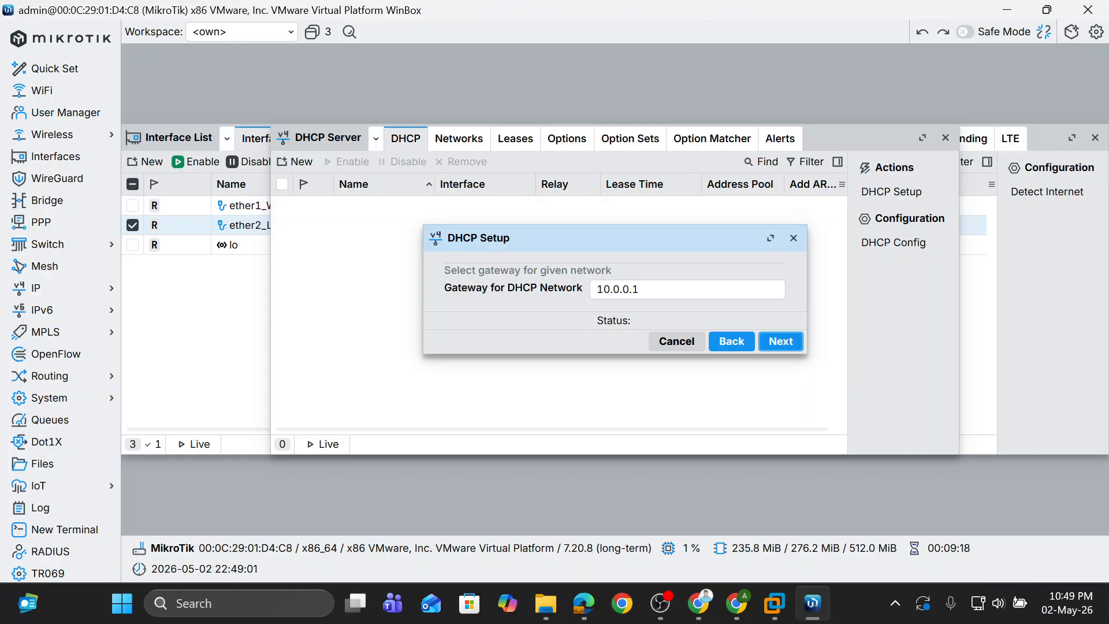
- Keep 10.0.0.1 as the DHCP network's gateway and set the addresses to give out to 10.0.0.10-10.0.0.250
click(643, 289)
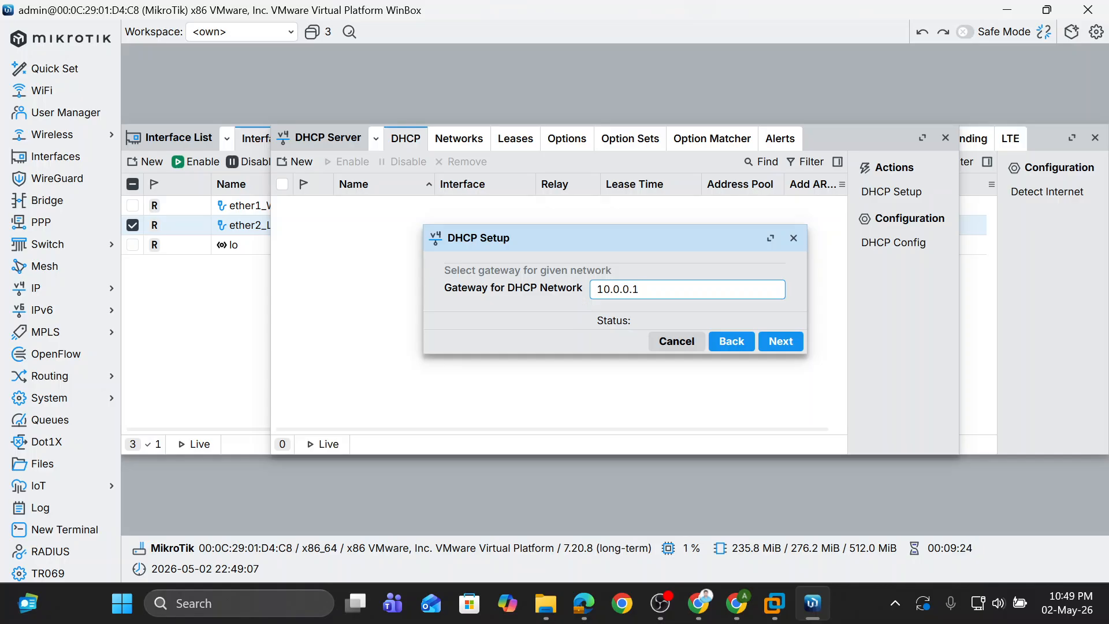
click(786, 342)
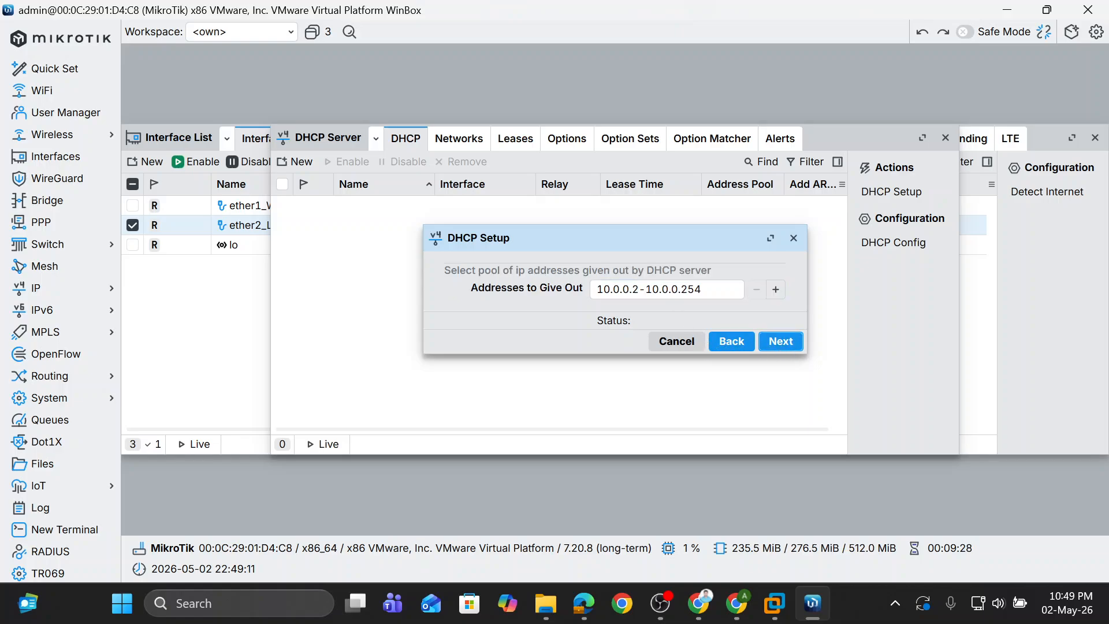
click(639, 290)
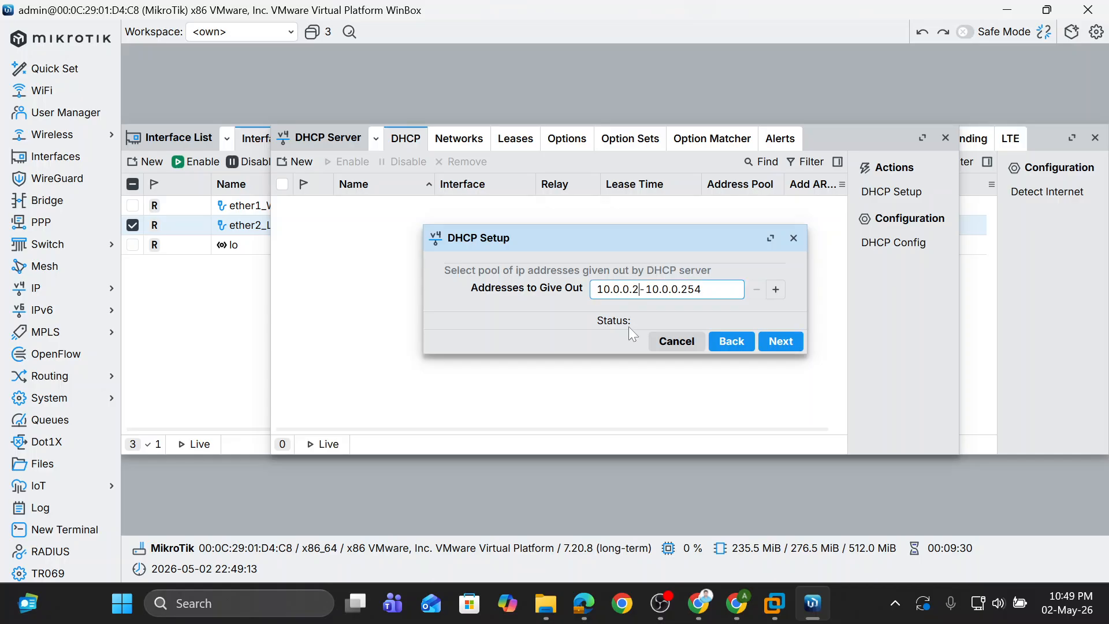
key(BackSpace)
text(10)
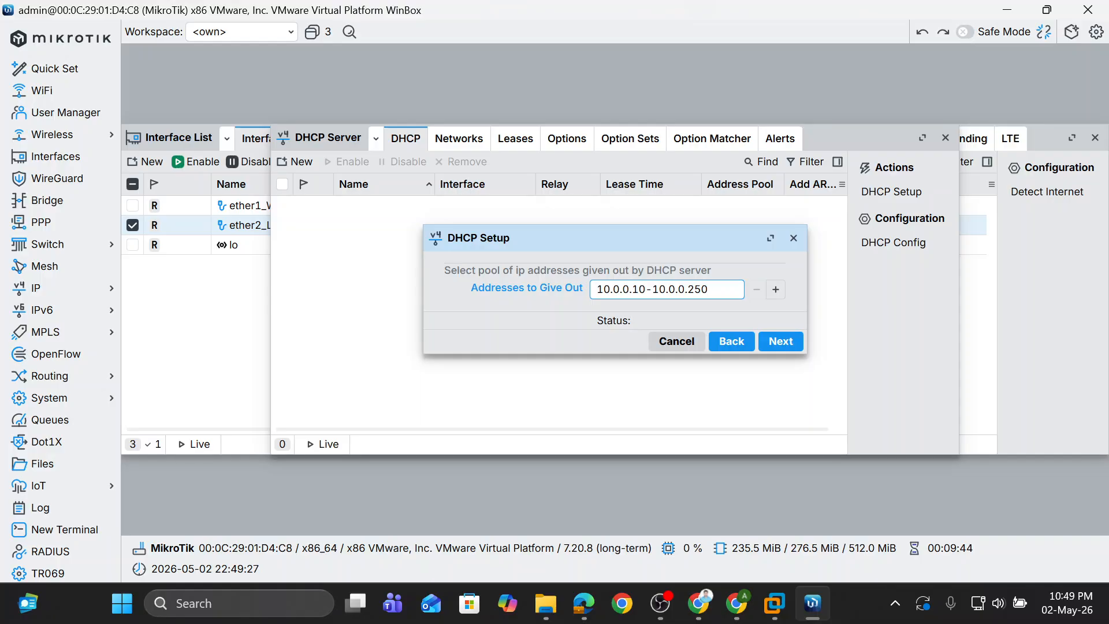
click(781, 341)
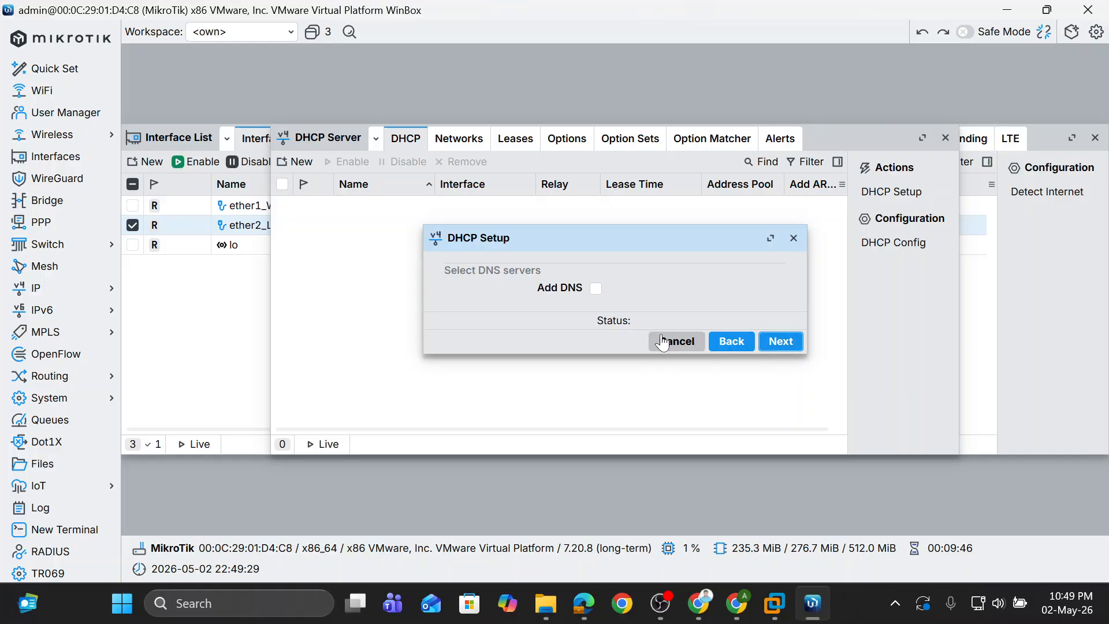
- Add 8.8.8.8 as the DNS server, keep the 00:30:00 lease time, and finish the DHCP setup
click(596, 289)
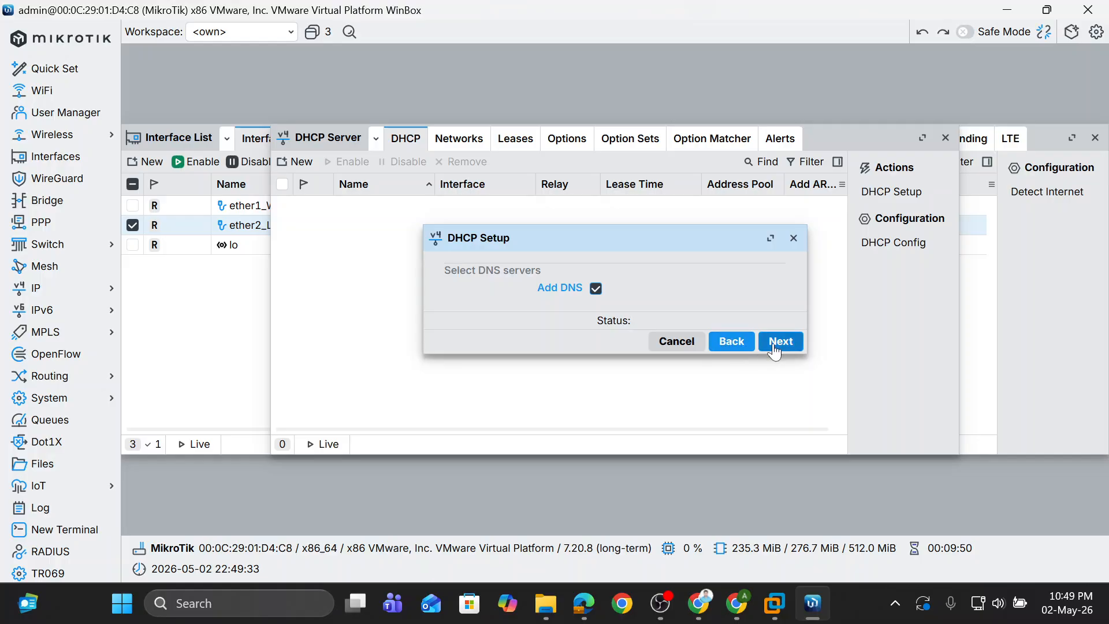
click(774, 348)
click(599, 290)
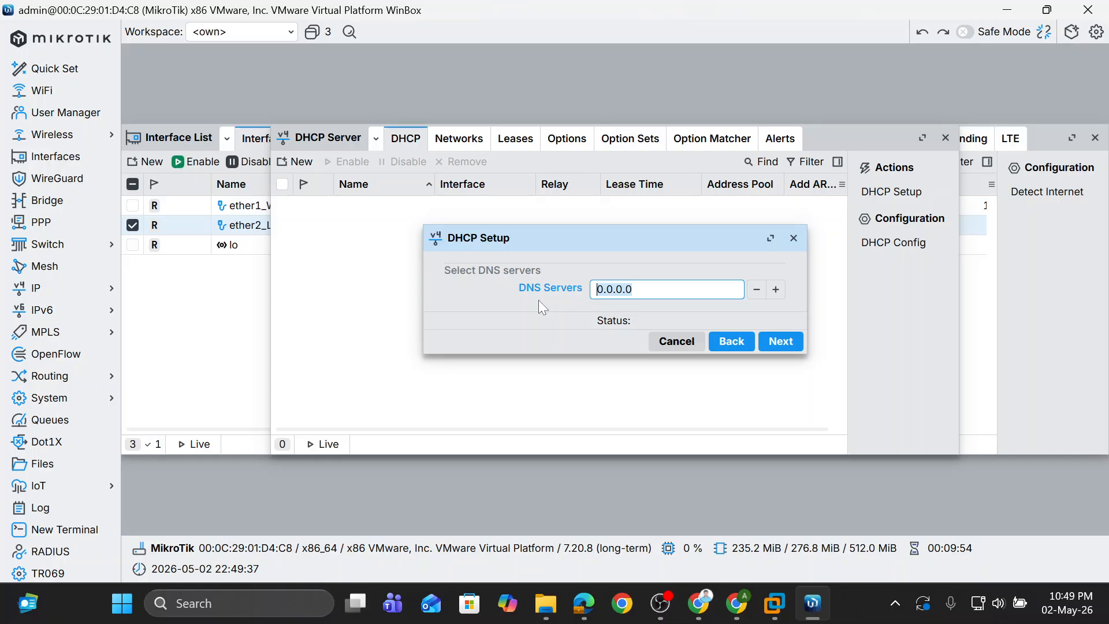
text(8.)
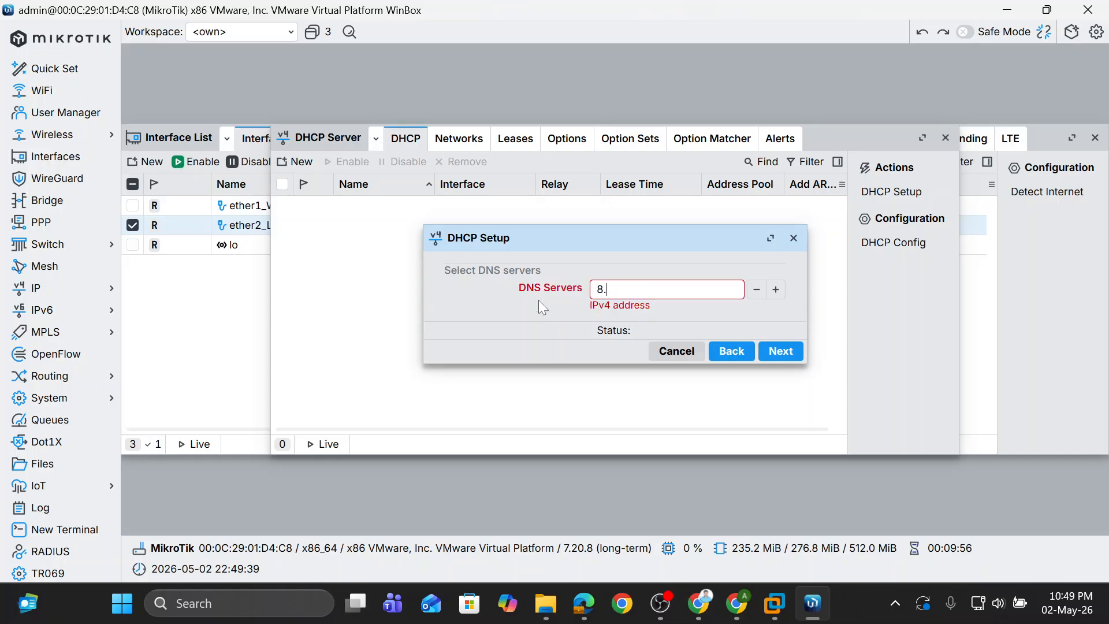
text(8.8.8)
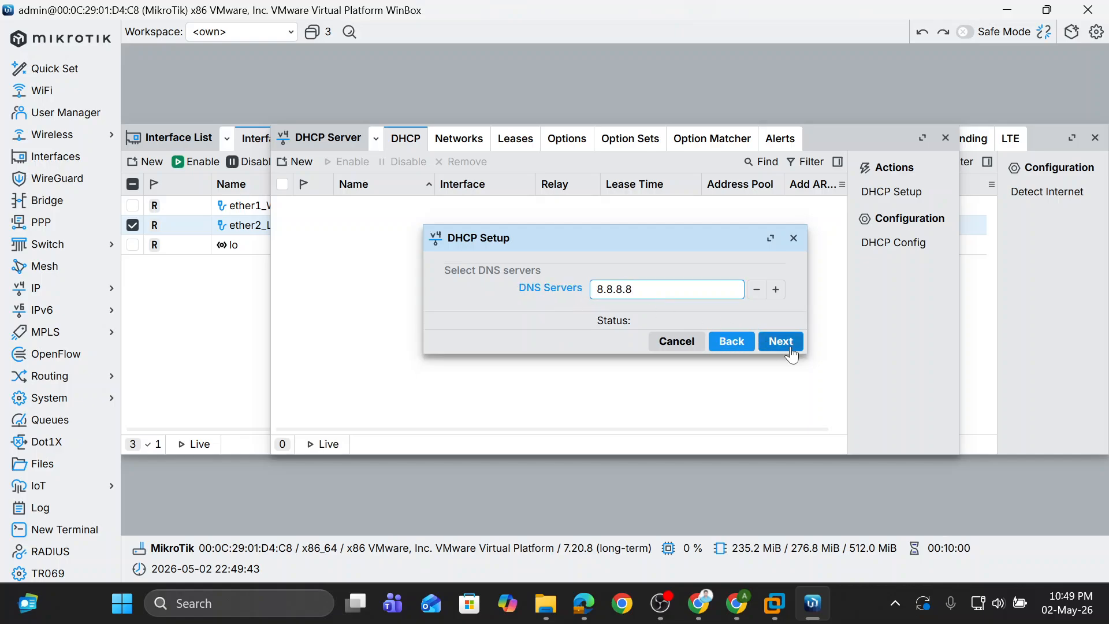
click(790, 348)
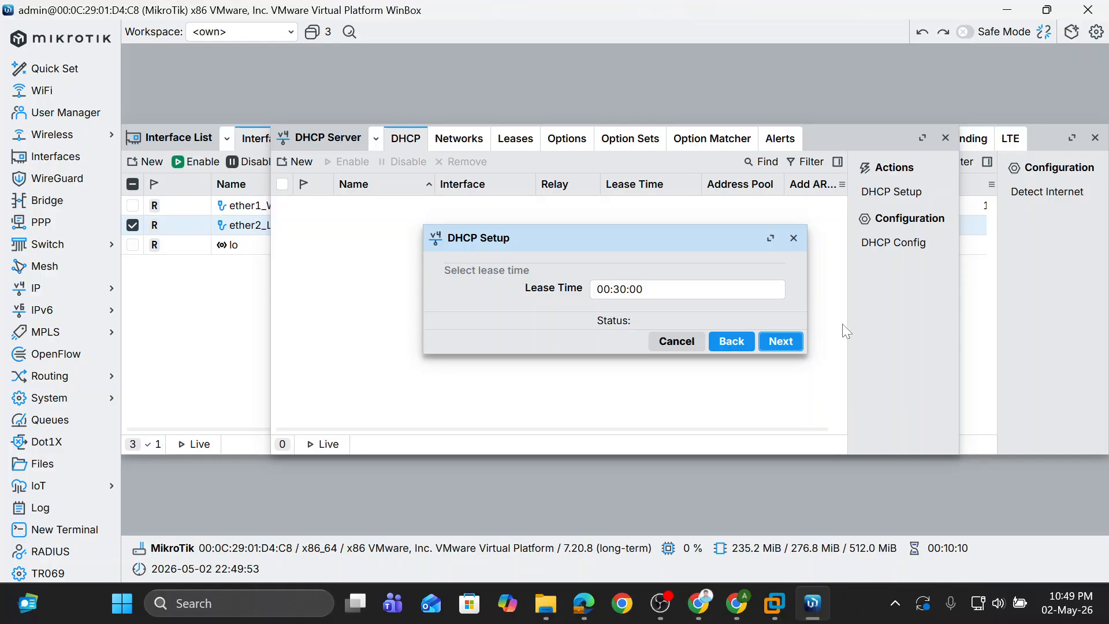
click(793, 342)
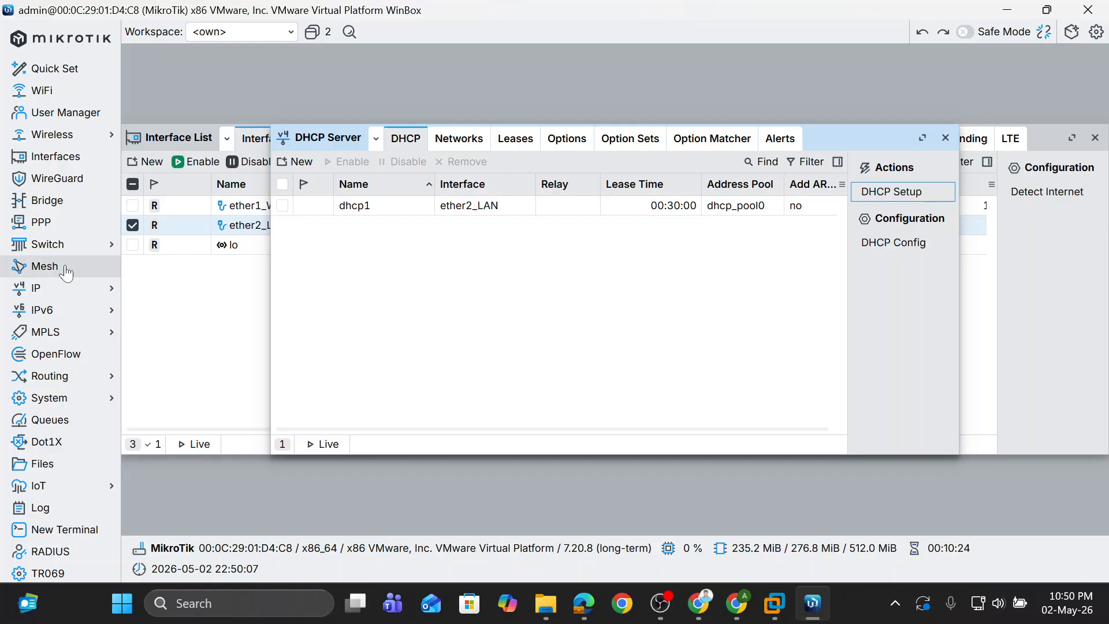
- Add a firewall NAT rule in the srcnat chain with the masquerade action and save it
click(64, 289)
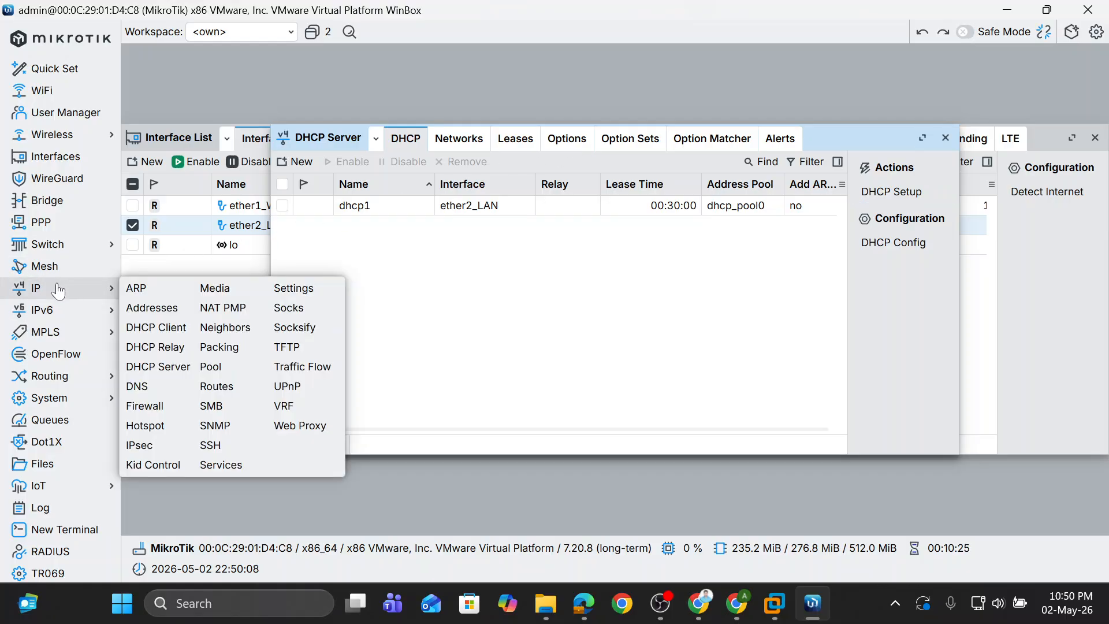
click(156, 407)
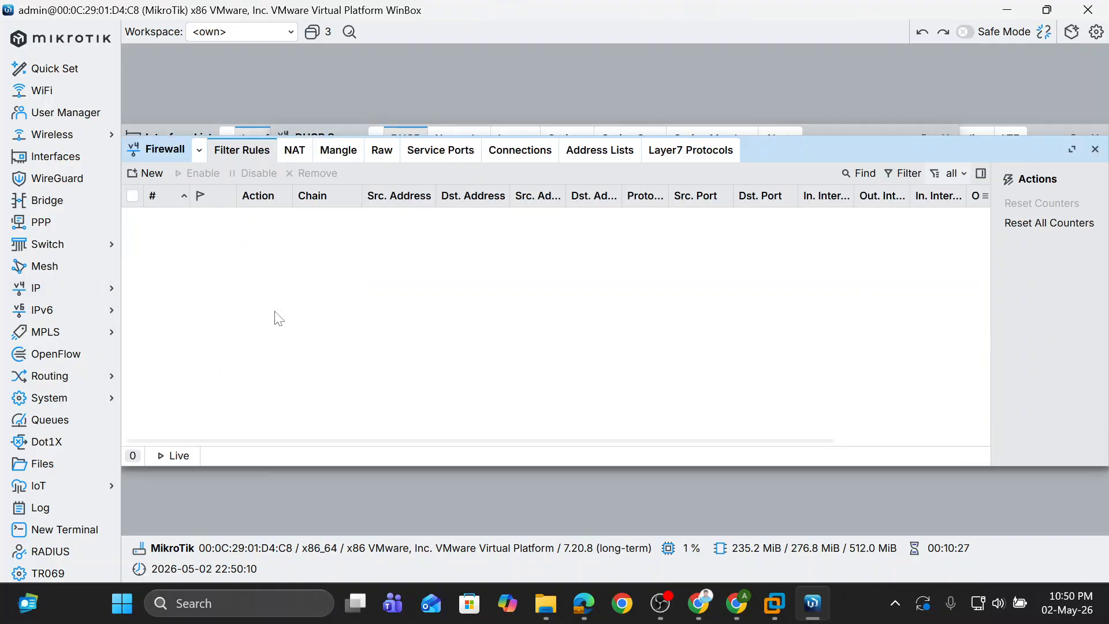
click(292, 158)
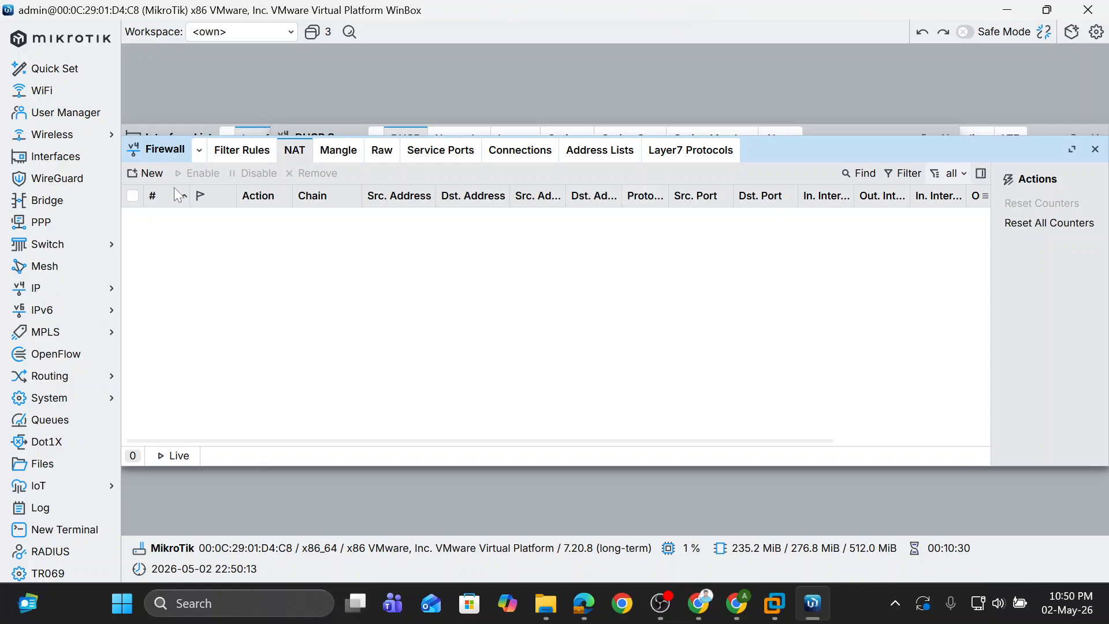
click(155, 175)
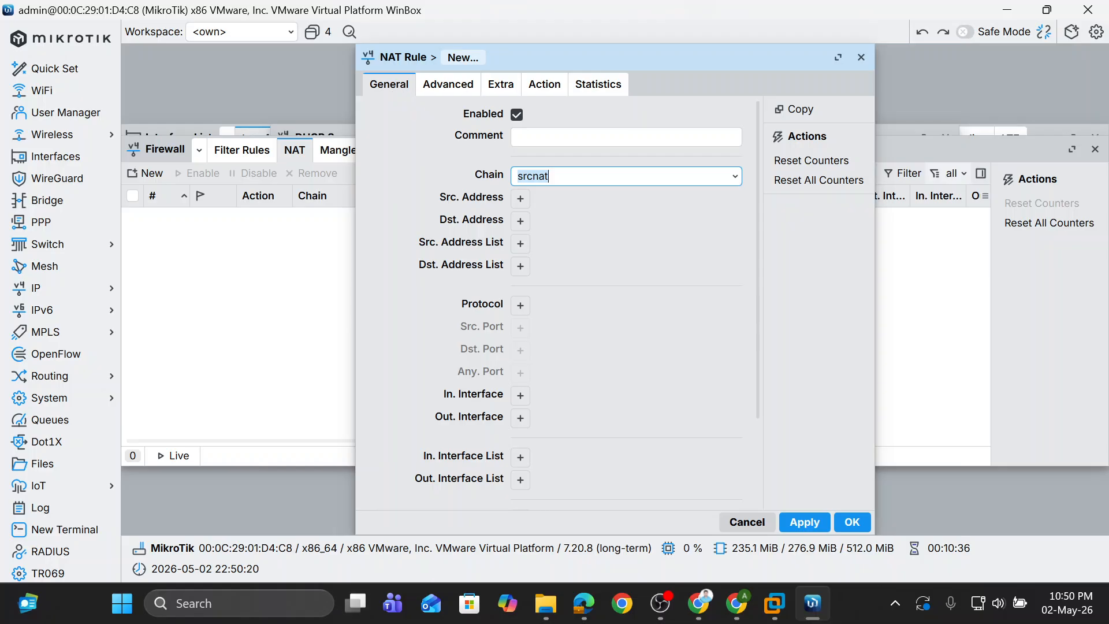
click(541, 86)
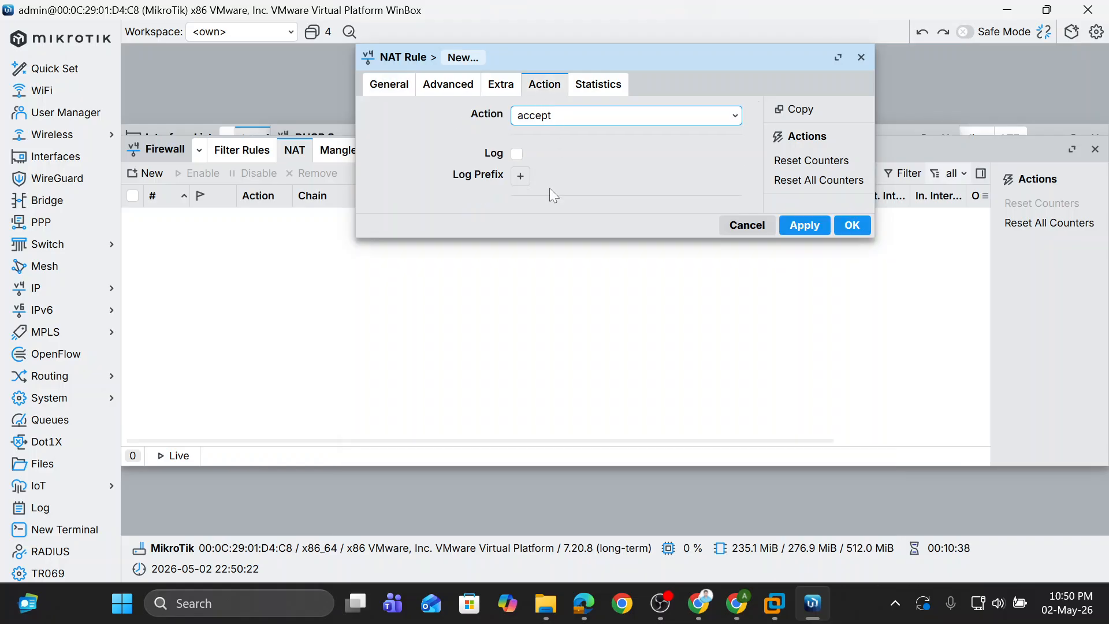
click(596, 118)
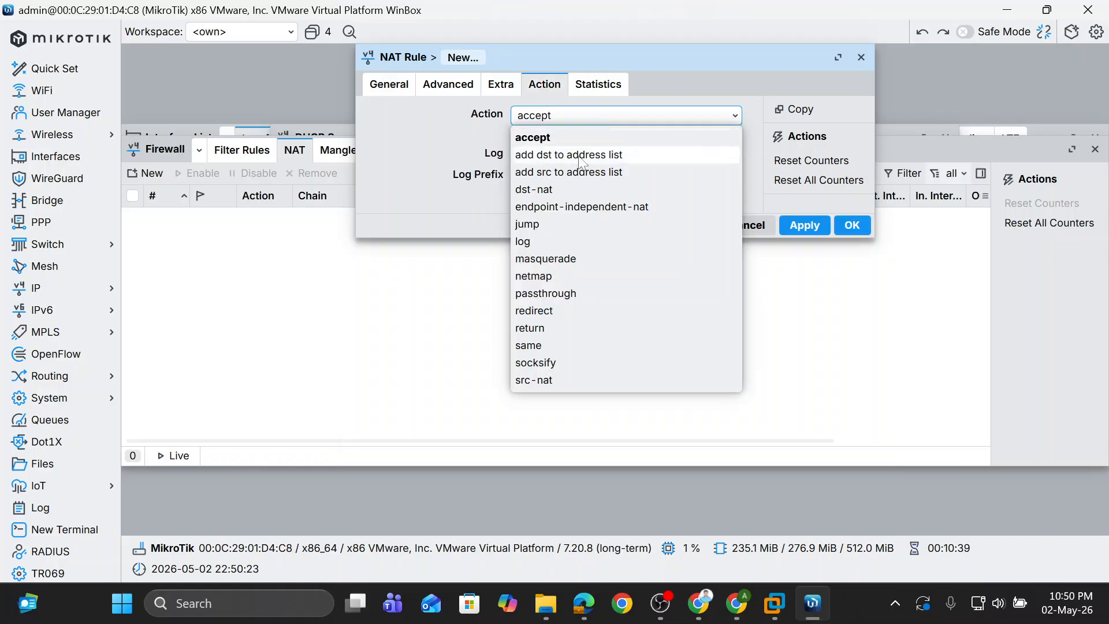
click(553, 263)
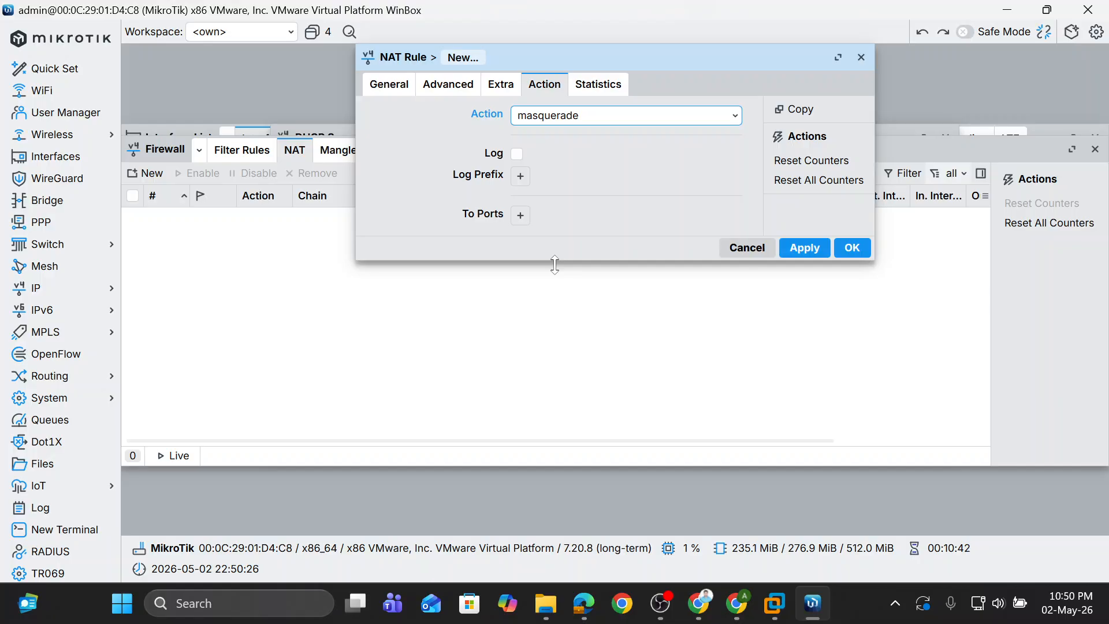
click(805, 248)
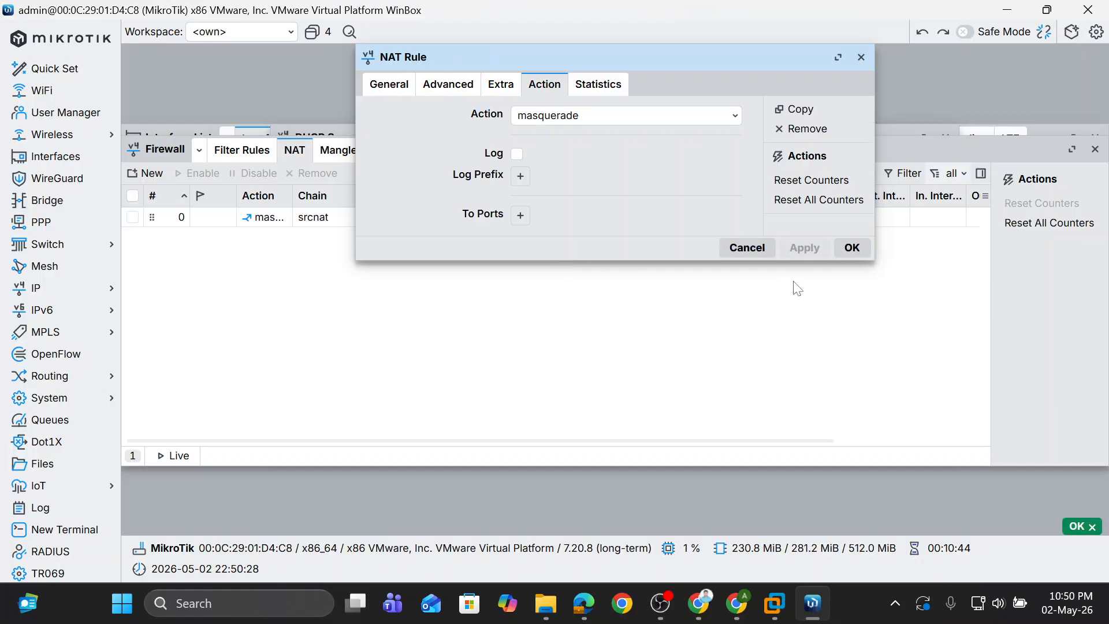
click(852, 248)
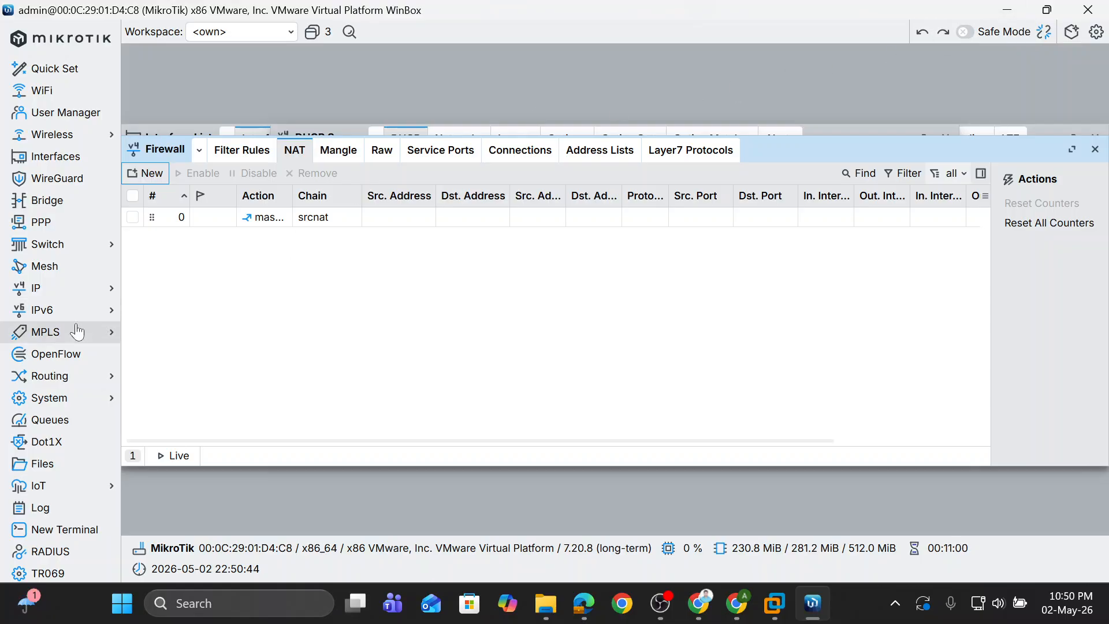
- Switch to VMware Workstation, open the Windows 10 x64 virtual machine and power it on
click(1013, 14)
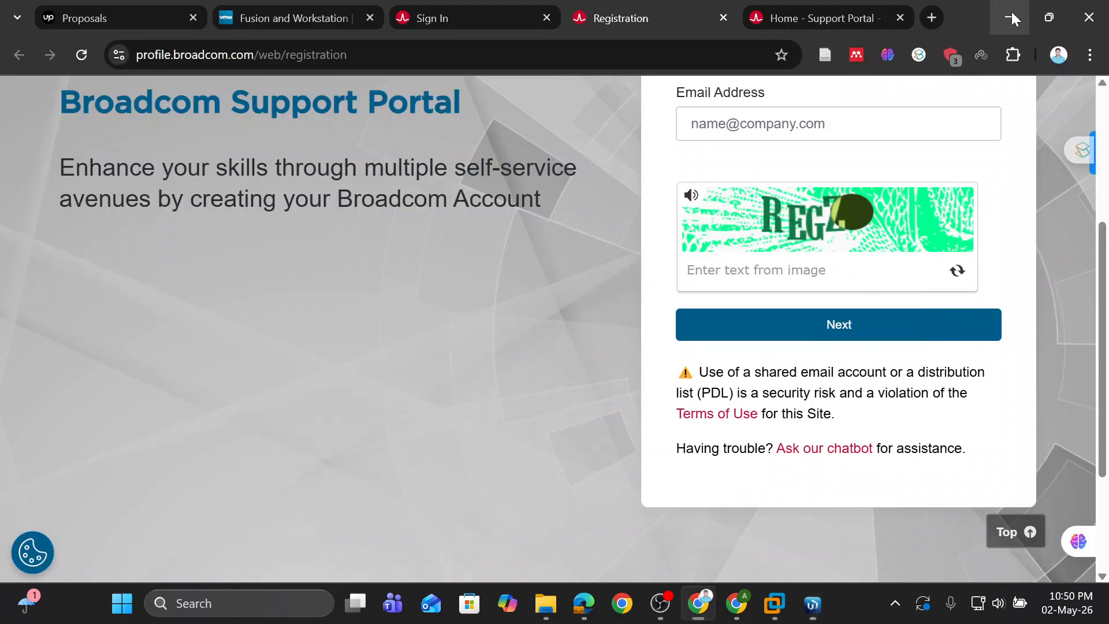
click(810, 599)
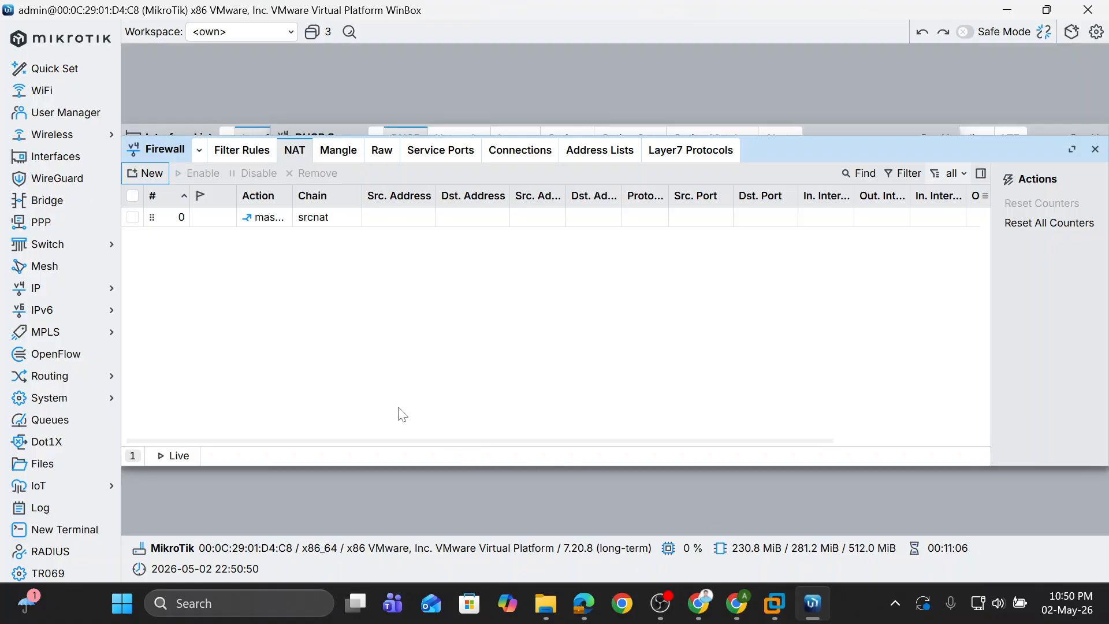
click(785, 613)
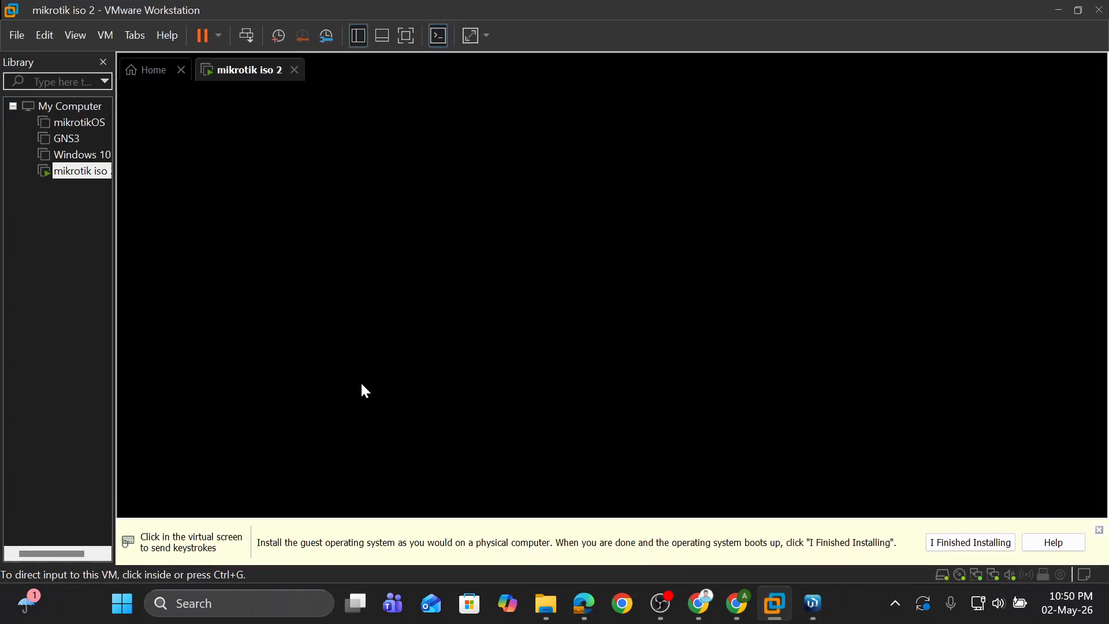
click(72, 156)
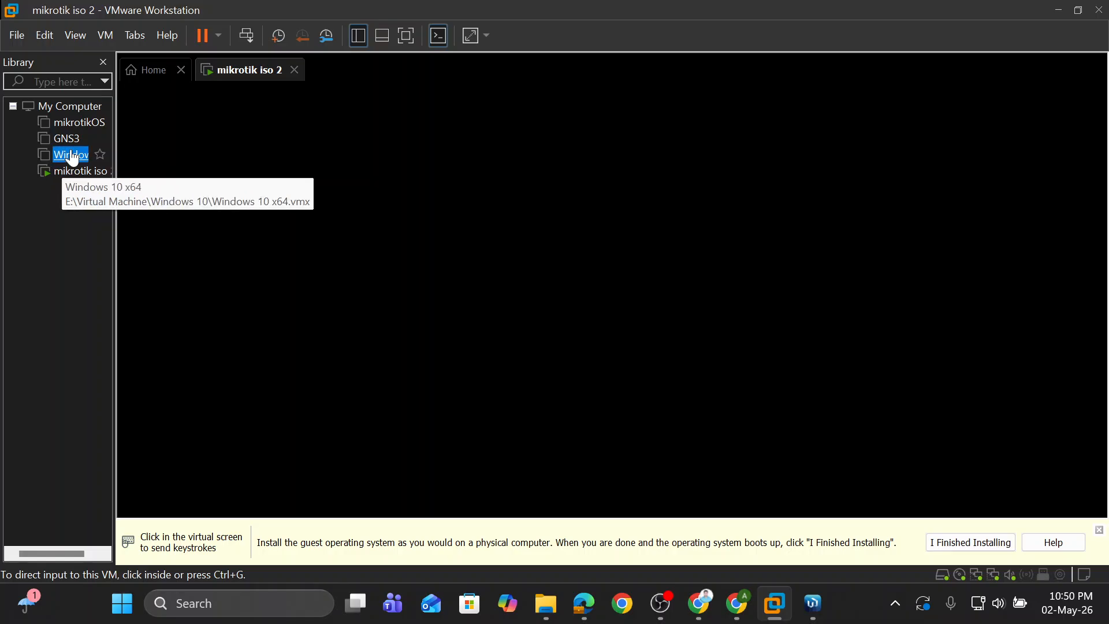
double_click(71, 155)
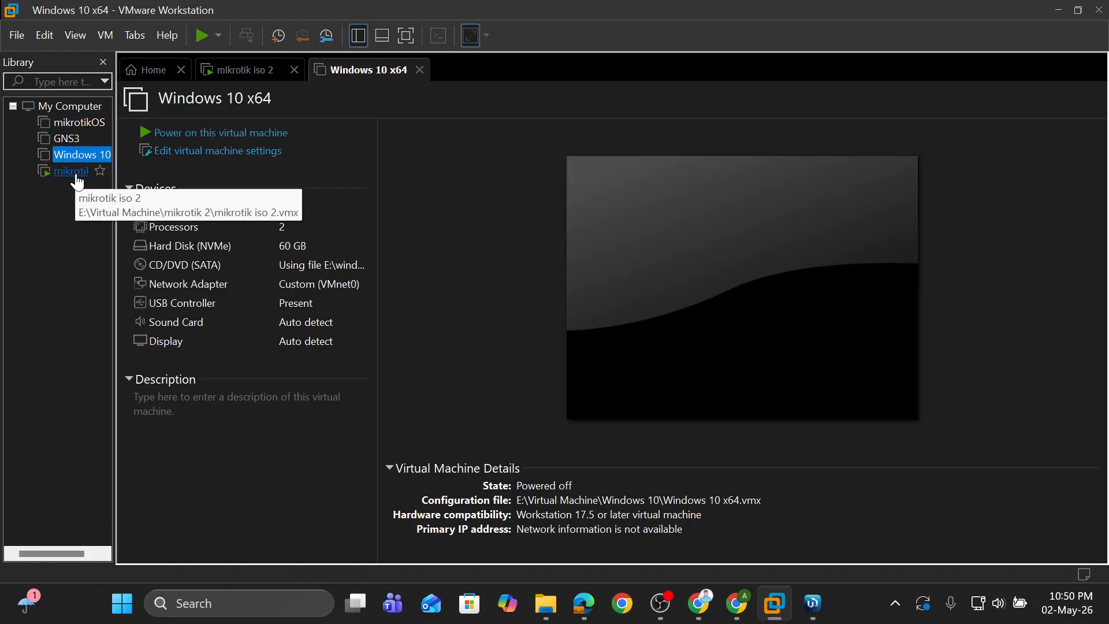
click(253, 134)
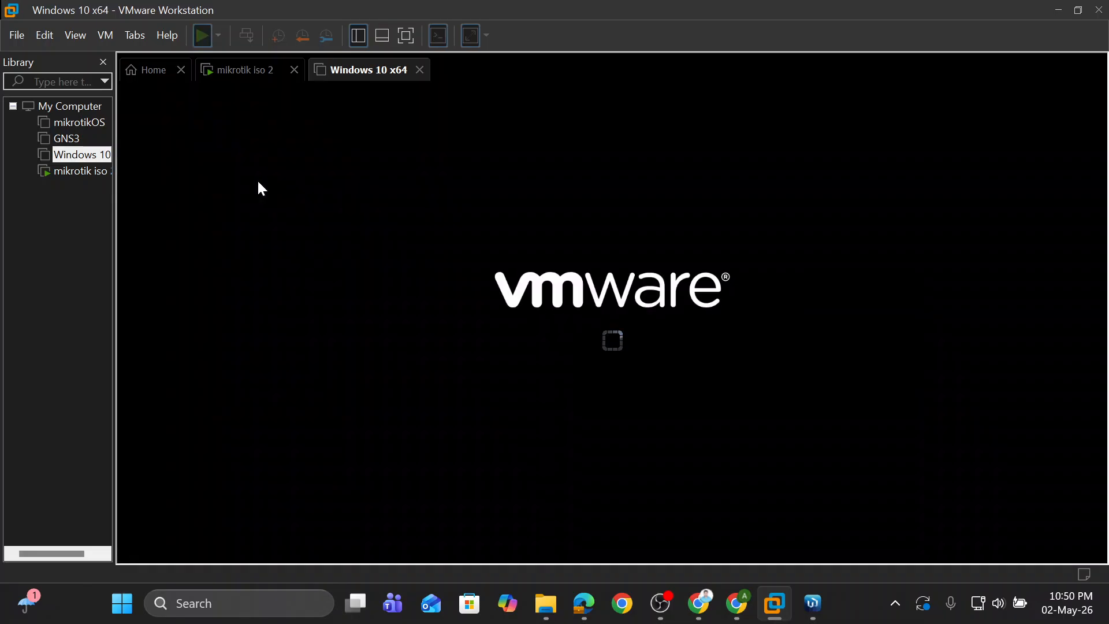
- Check the virtual networks assigned to the network adapters in the mikrotik iso 2 virtual machine's settings
click(75, 172)
right_click(78, 175)
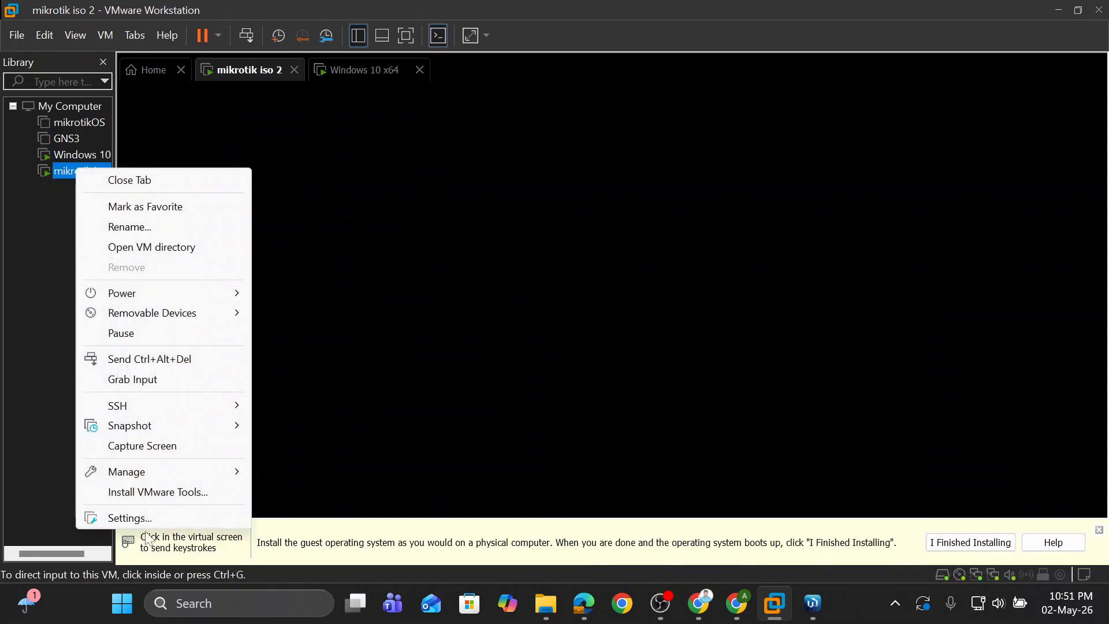
click(141, 514)
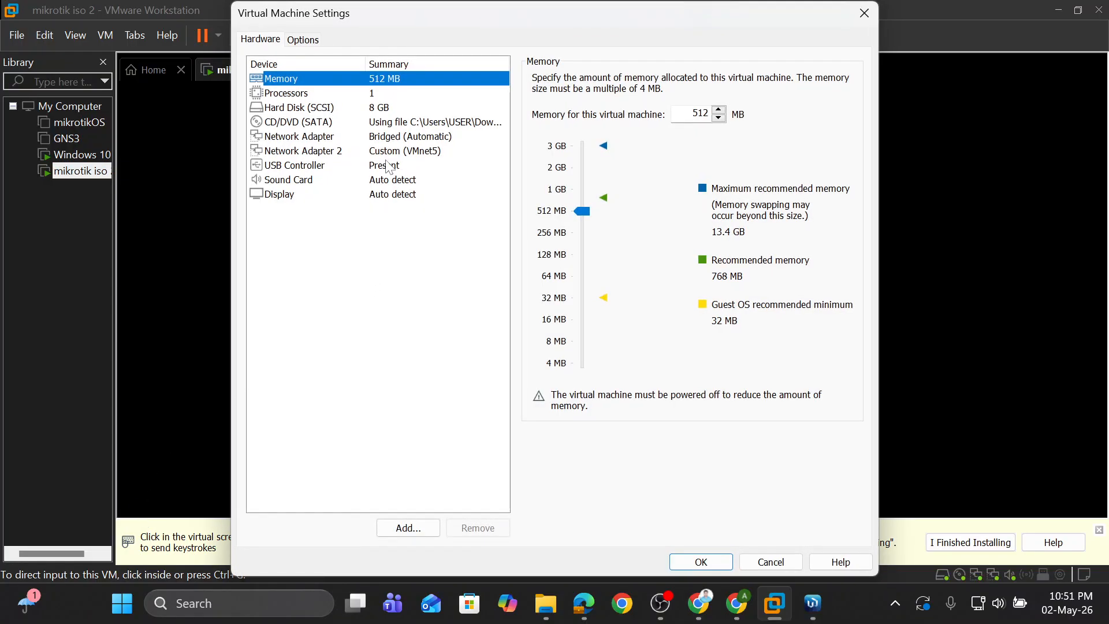
click(864, 13)
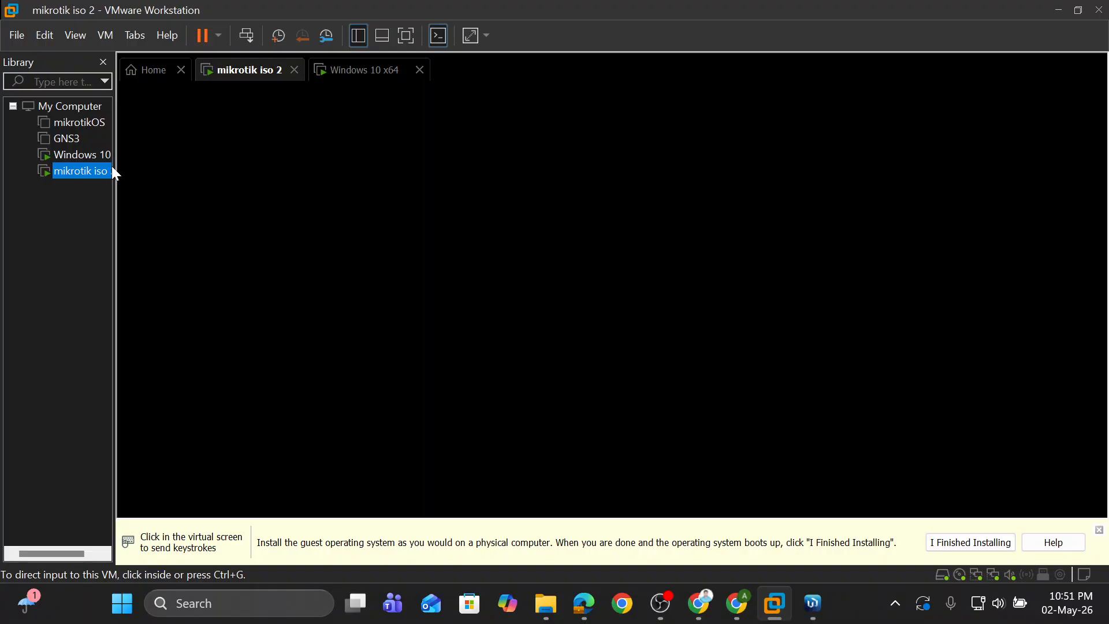
- Return to the Windows 10 x64 virtual machine and dismiss its error dialog
right_click(88, 157)
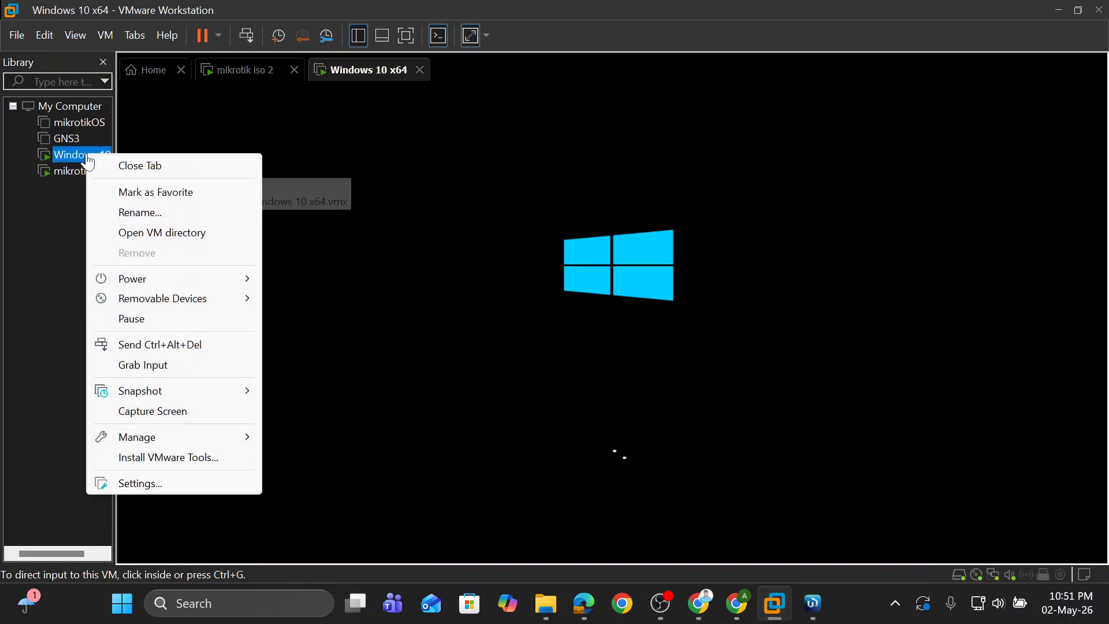
click(63, 202)
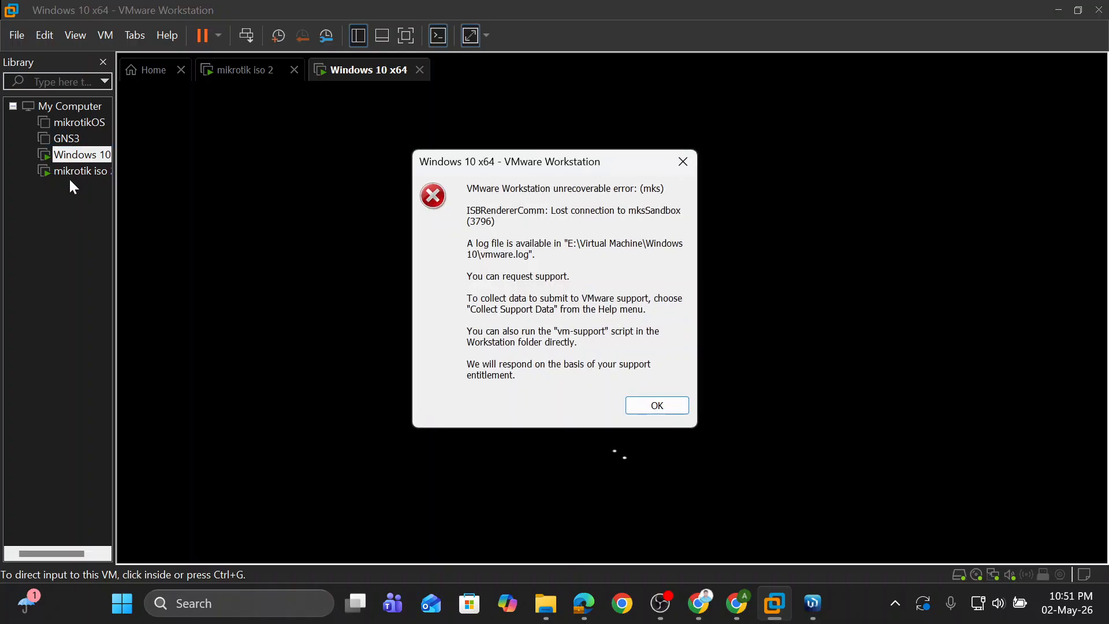
click(75, 157)
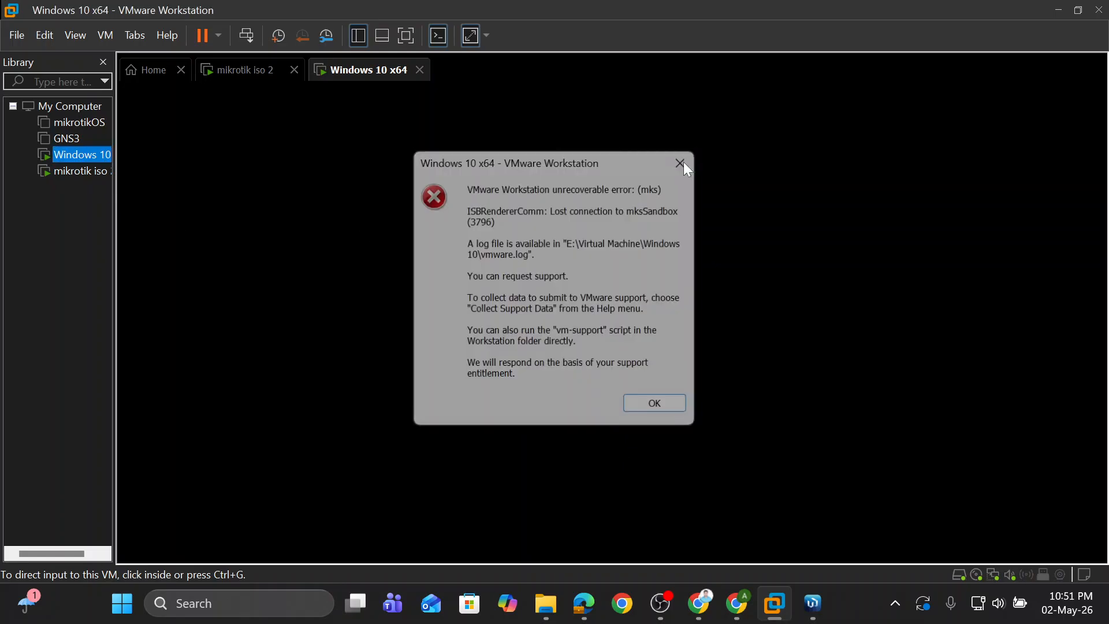
click(684, 163)
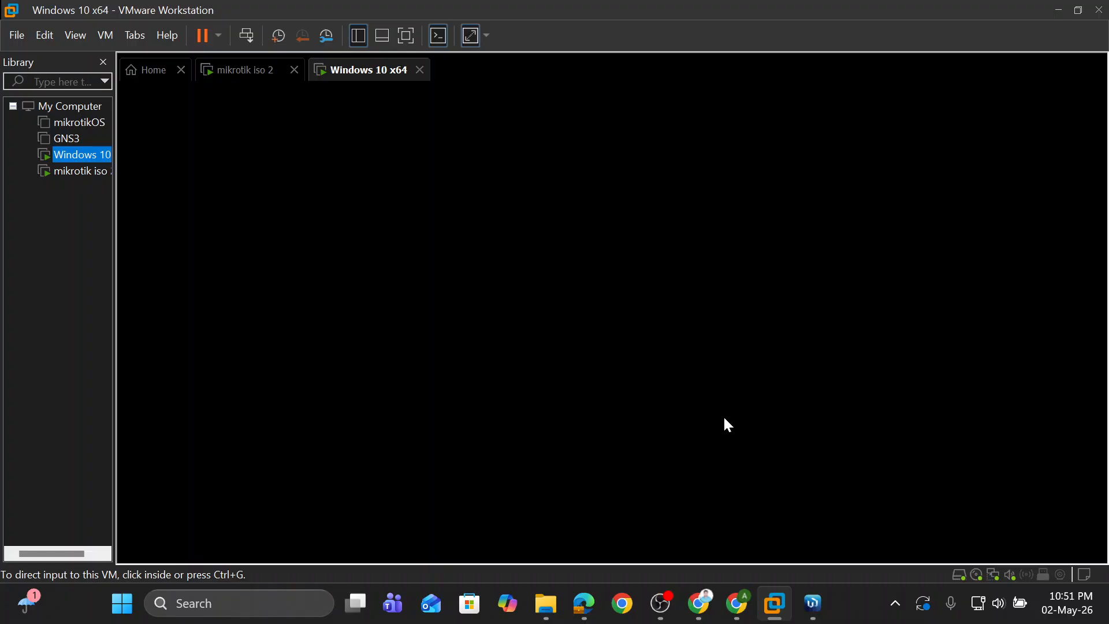
click(57, 172)
click(75, 157)
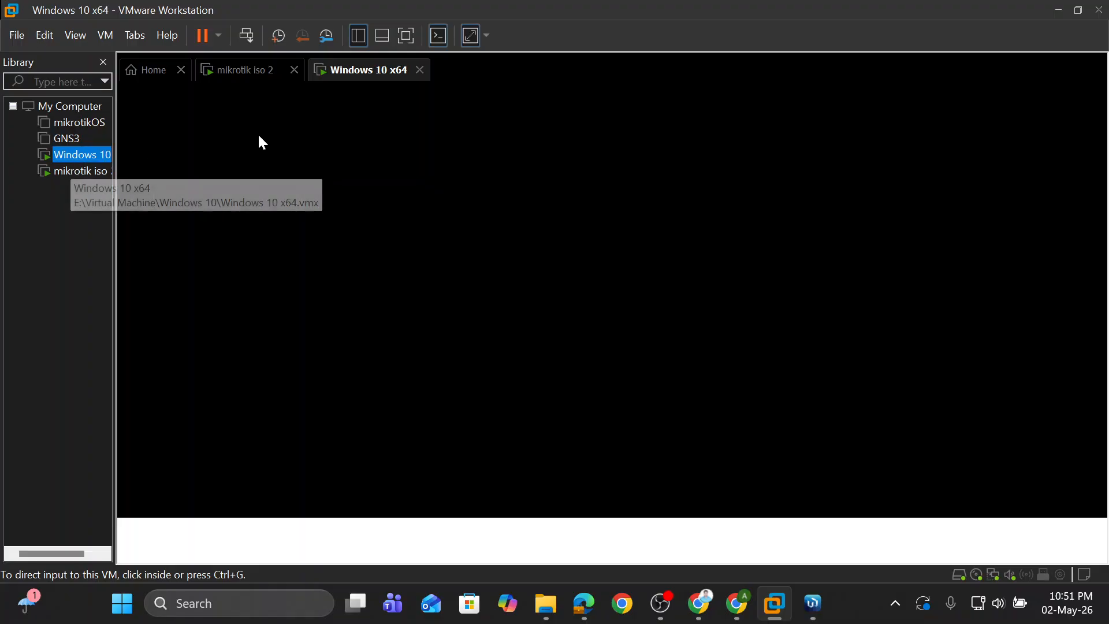
click(223, 34)
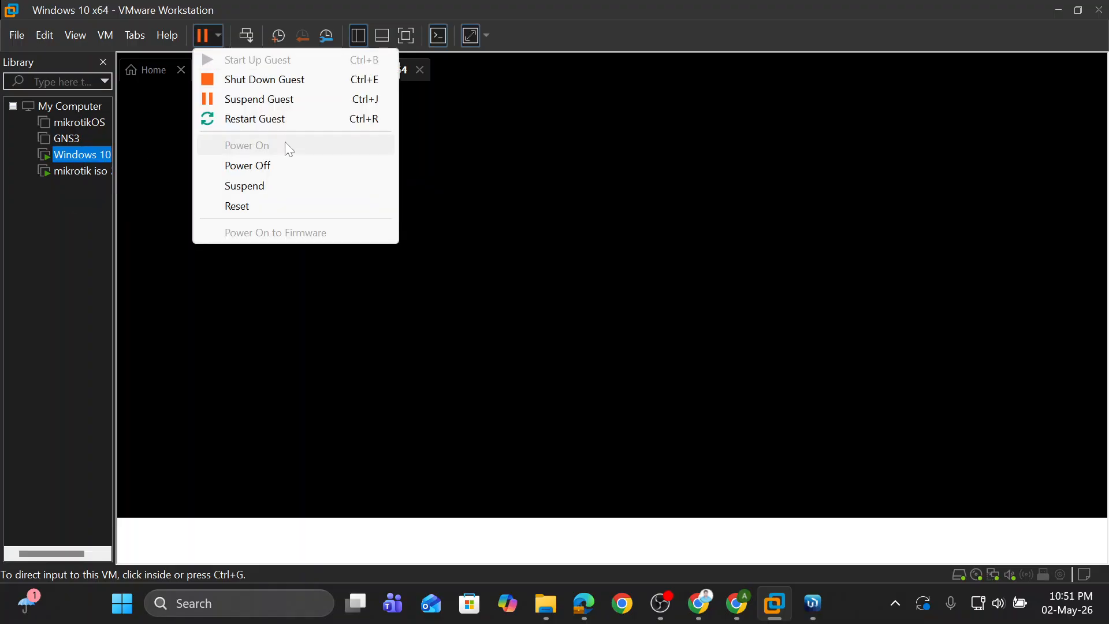
click(301, 82)
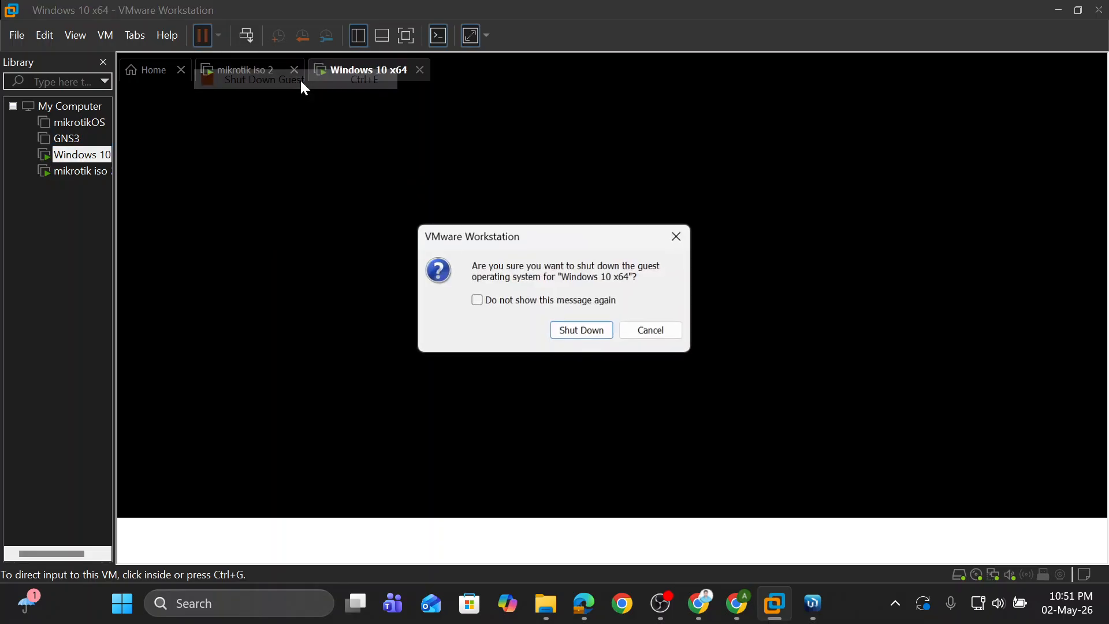
click(678, 236)
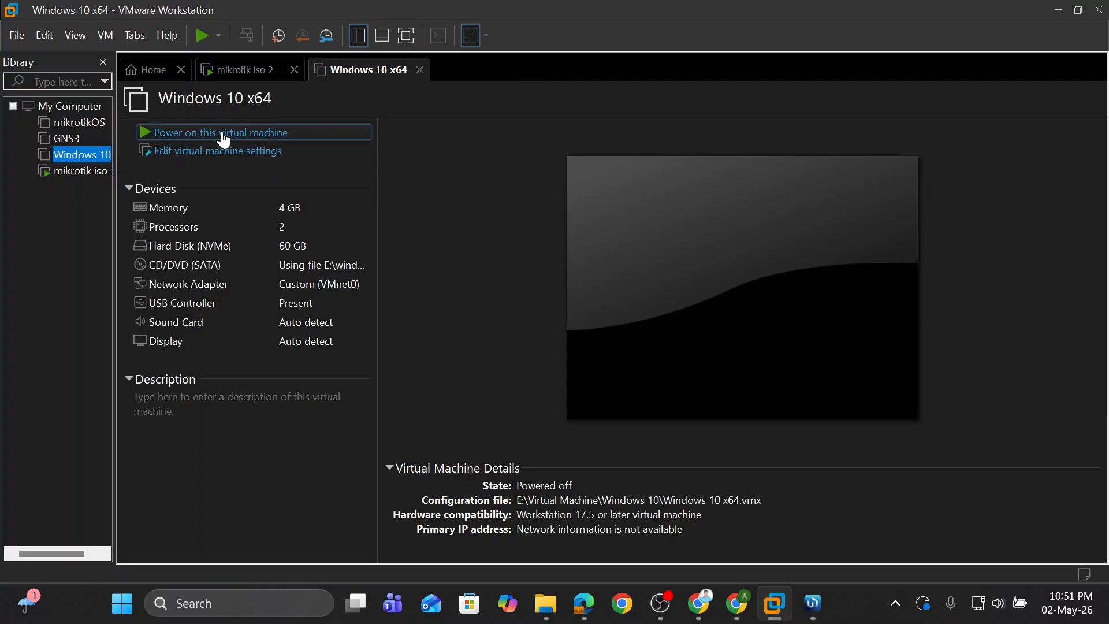
- Power on the Windows 10 x64 virtual machine and connect its network adapter to the custom network VMnet5
click(224, 134)
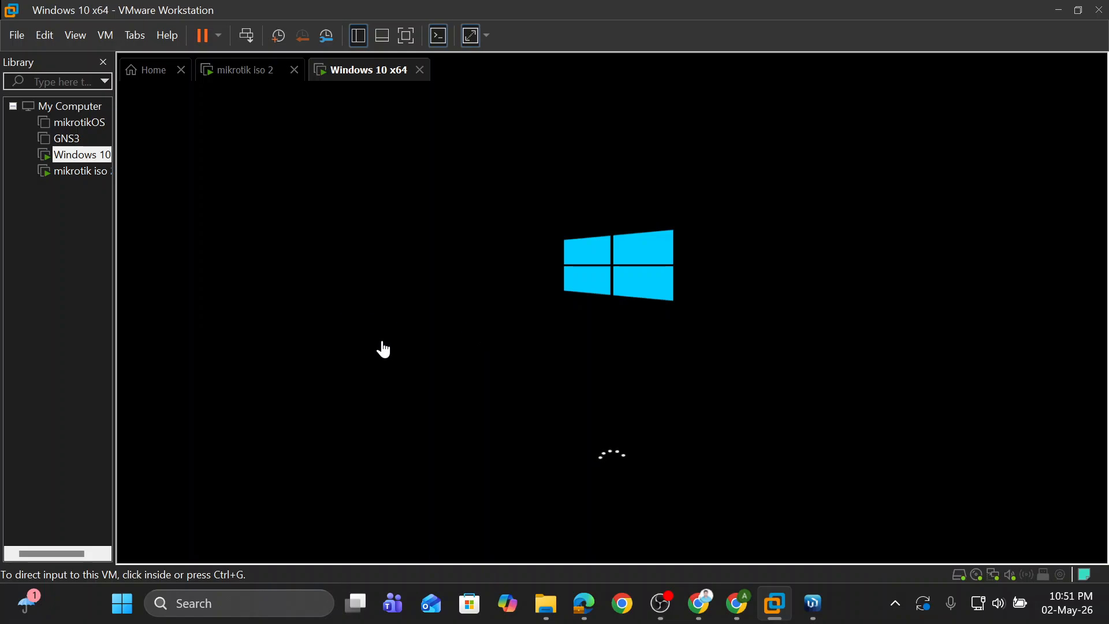
right_click(80, 155)
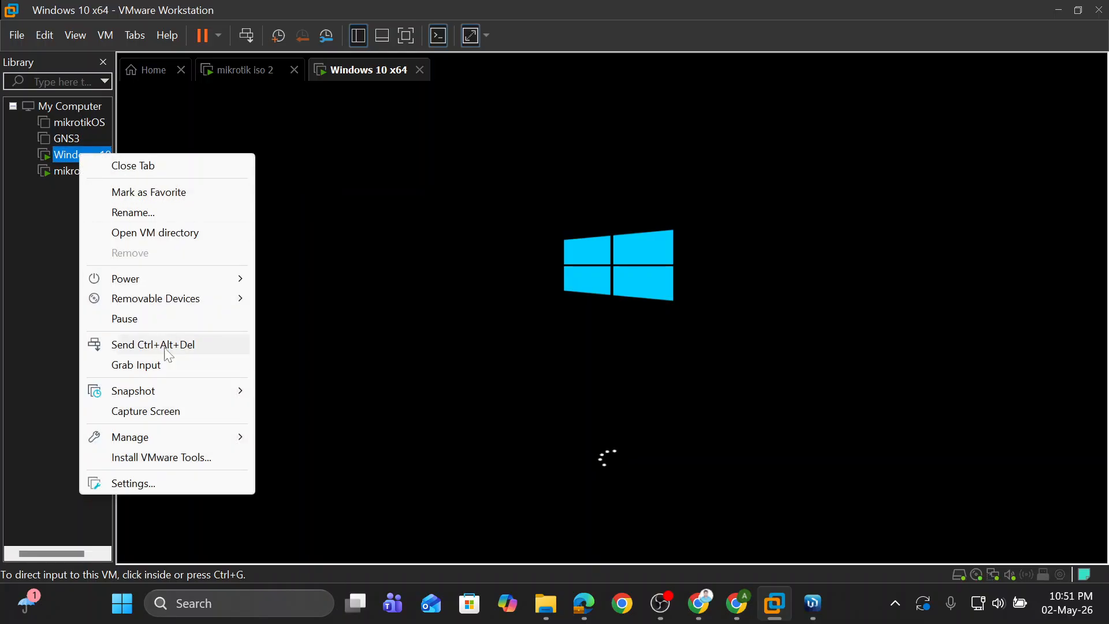
click(124, 485)
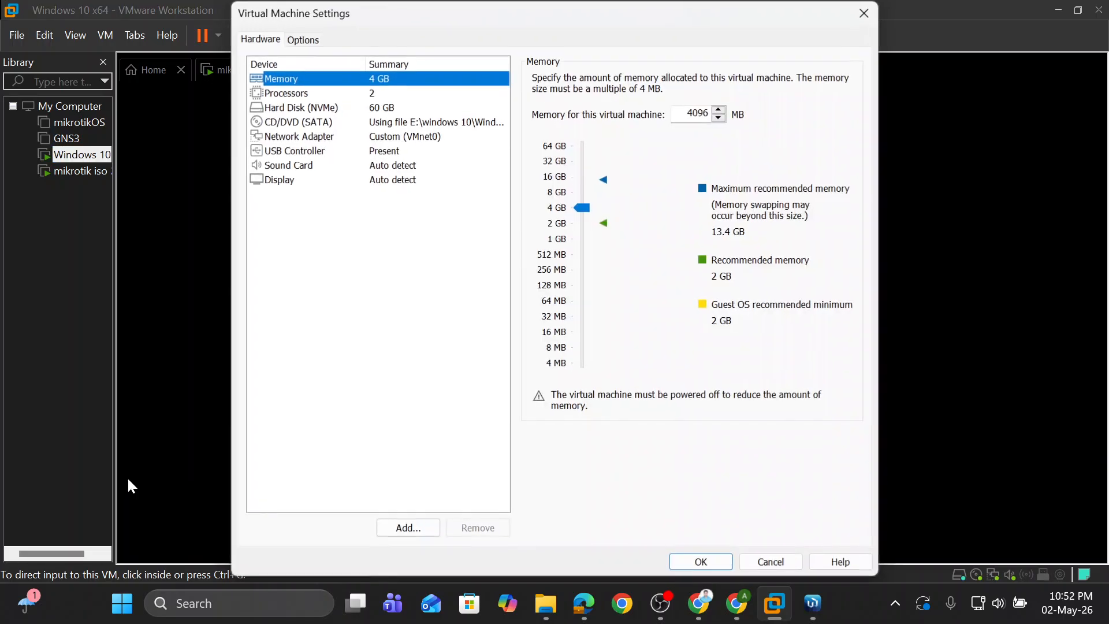
click(419, 140)
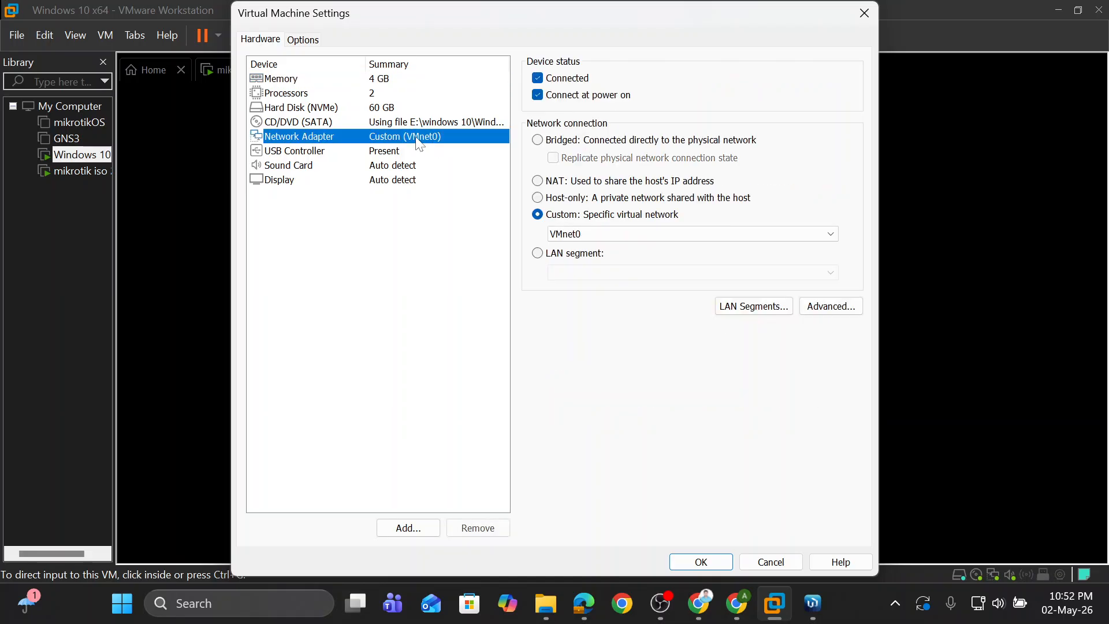
click(579, 236)
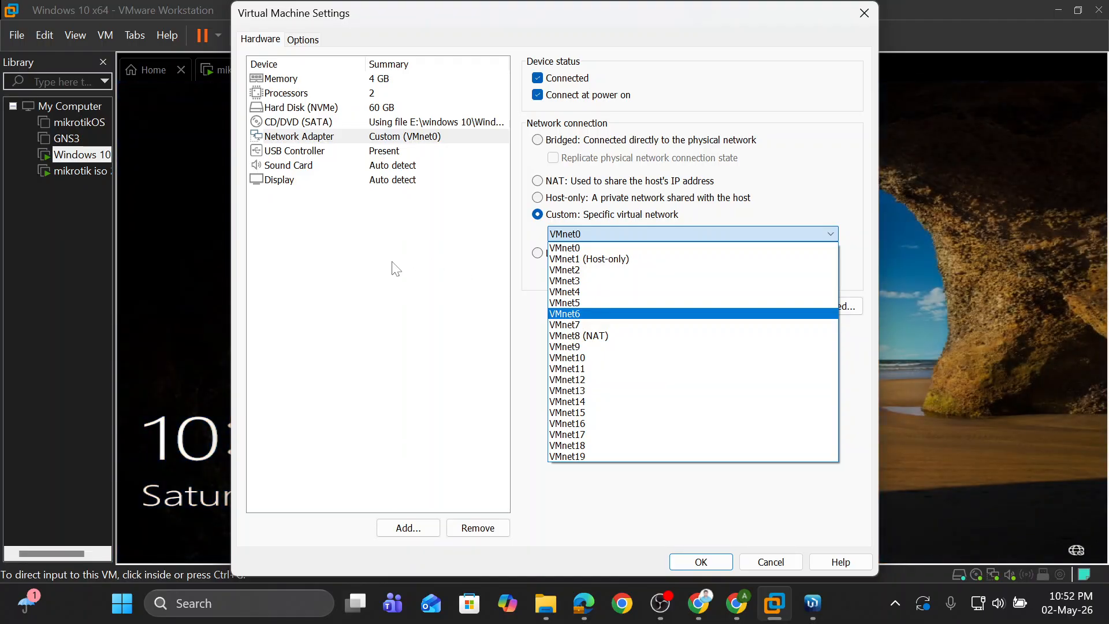
click(579, 305)
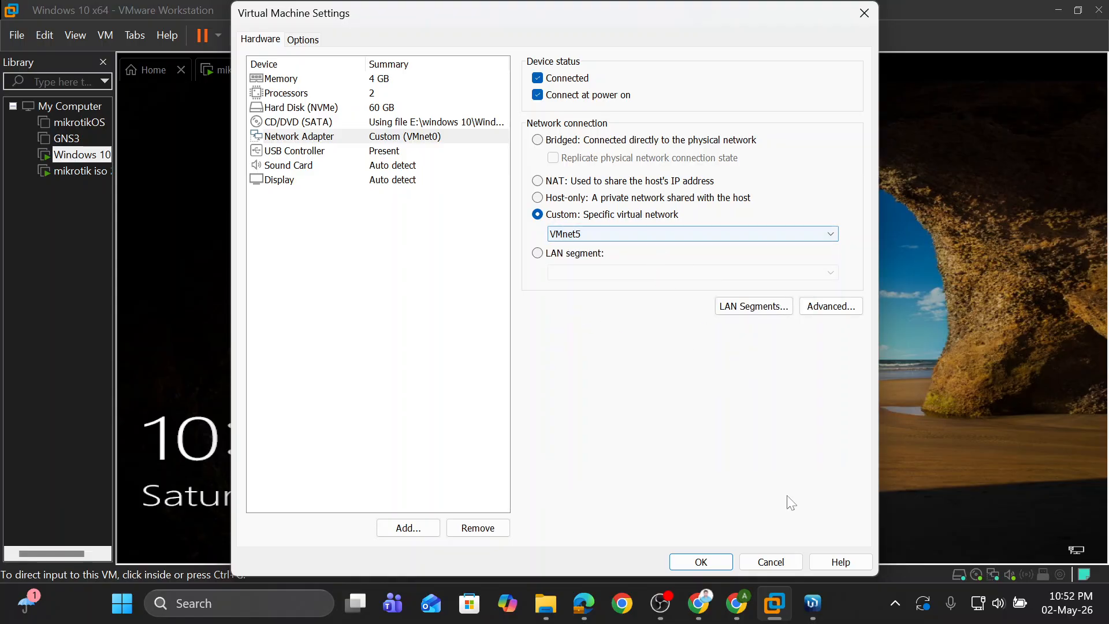
click(701, 562)
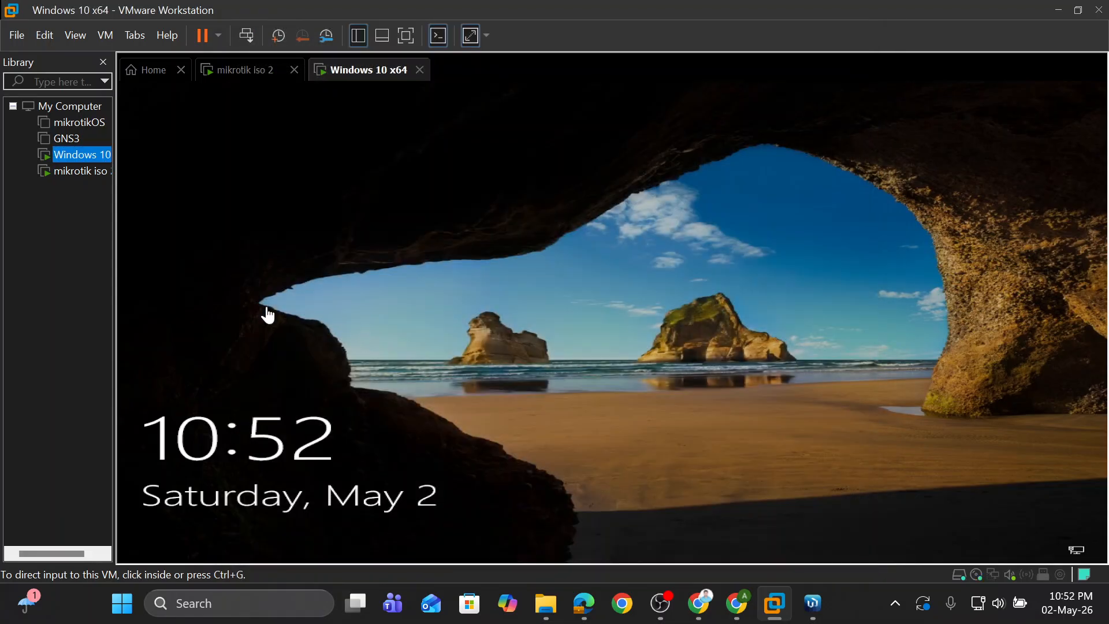
- Sign in to the Windows 10 virtual machine with the account password and allow the PC to be discoverable on Network 4
click(628, 327)
click(665, 320)
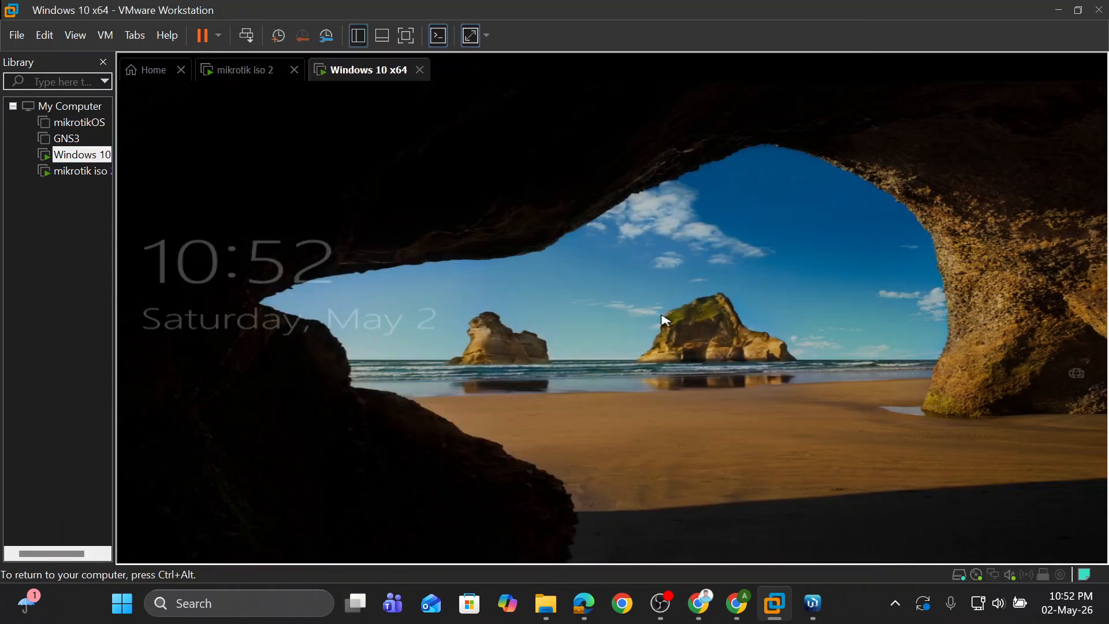
text(••••)
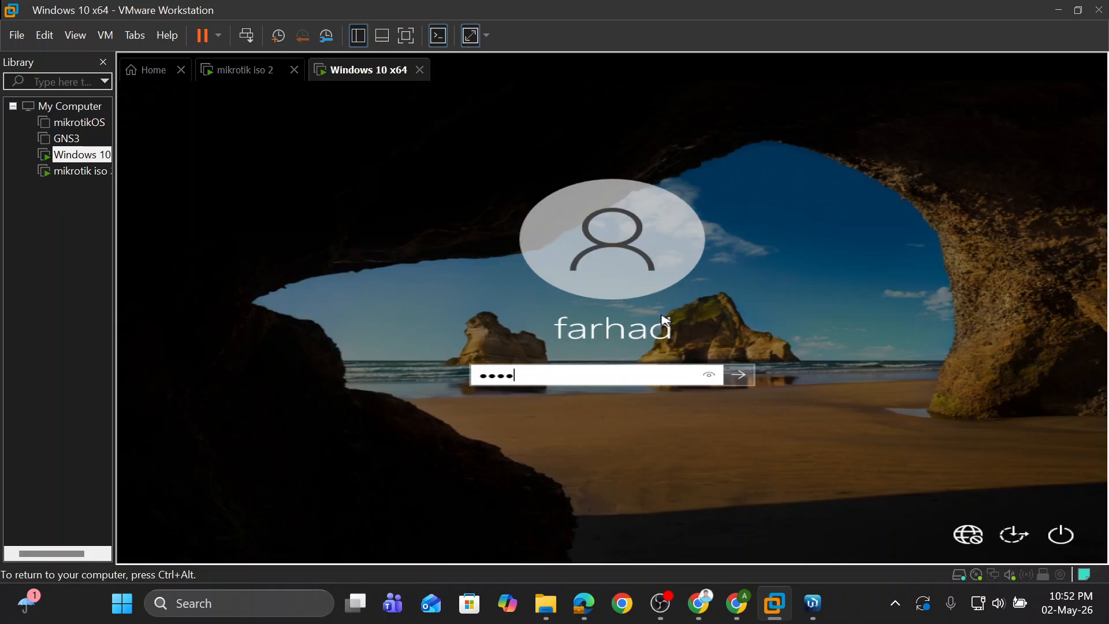
text(•)
key(Return)
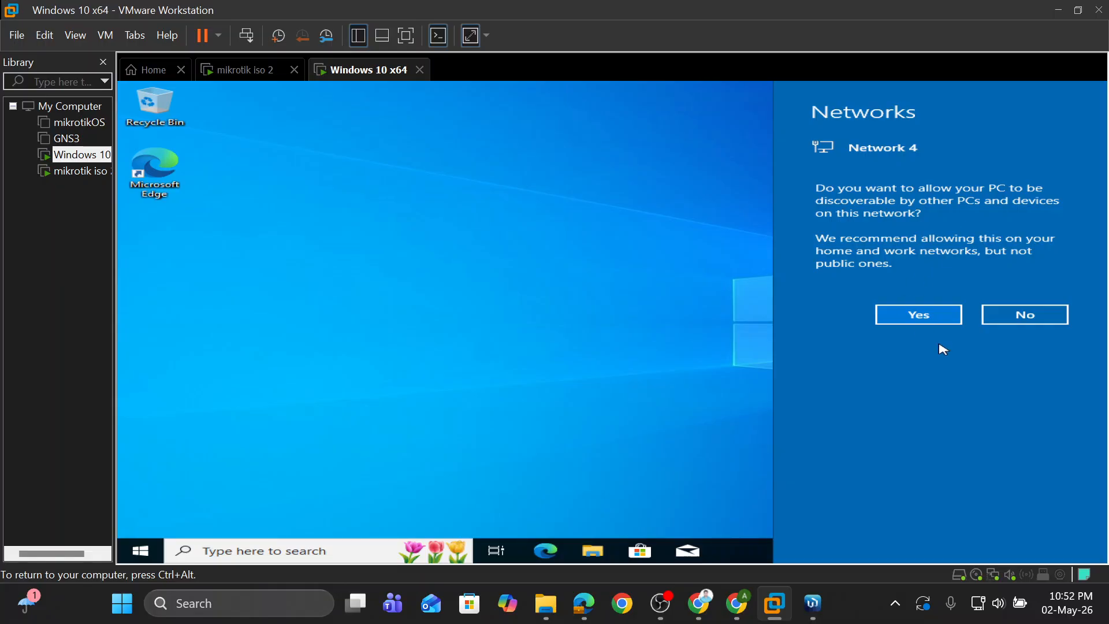
click(918, 315)
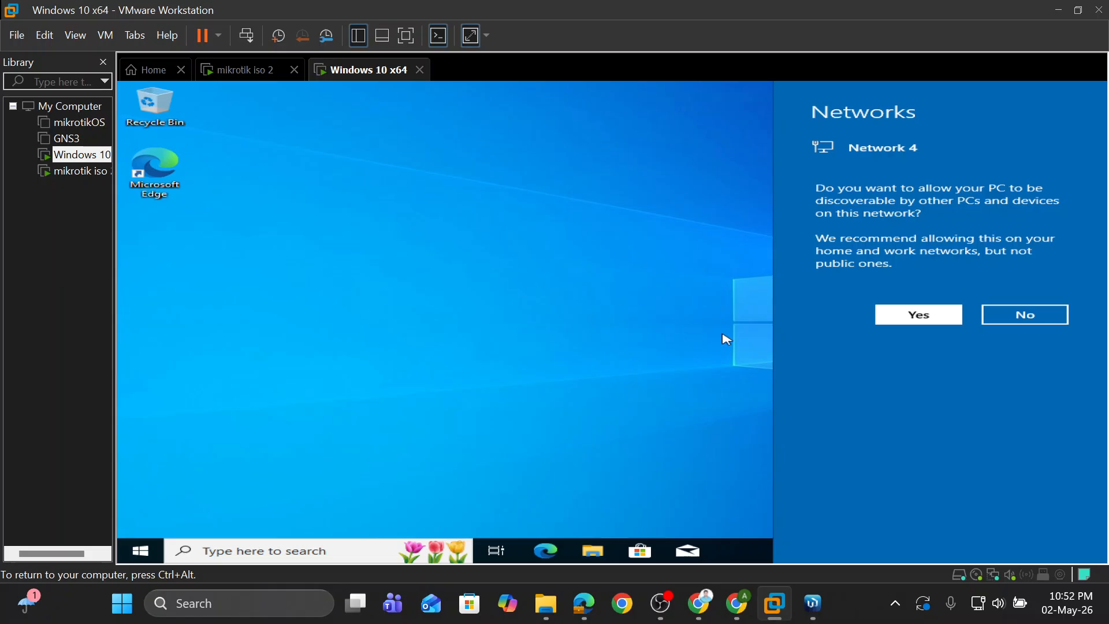
click(925, 317)
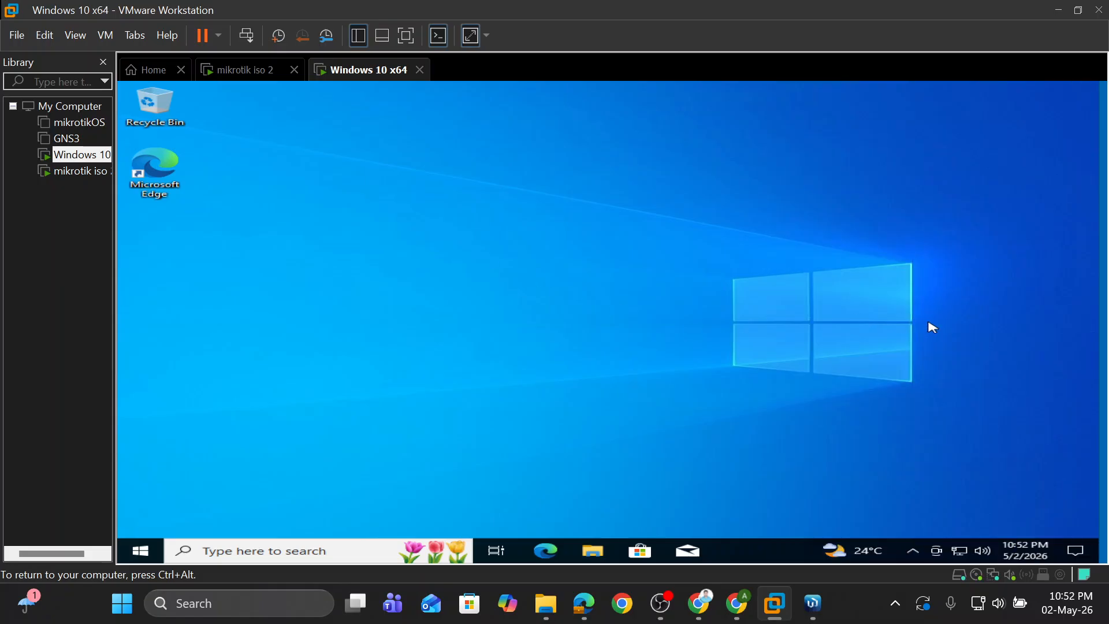
right_click(448, 154)
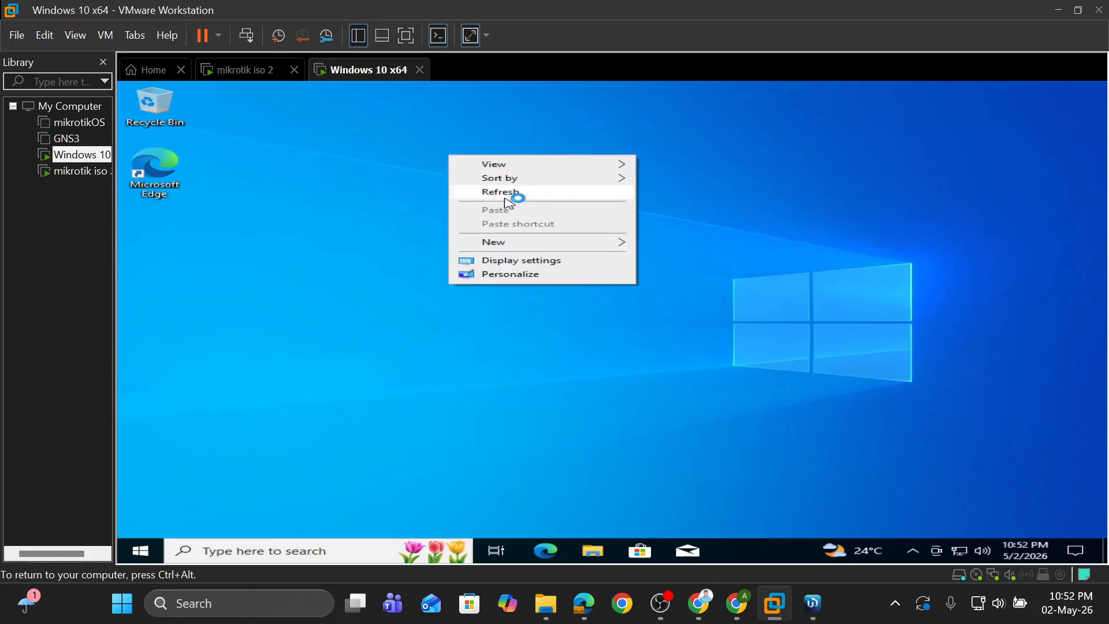
click(507, 197)
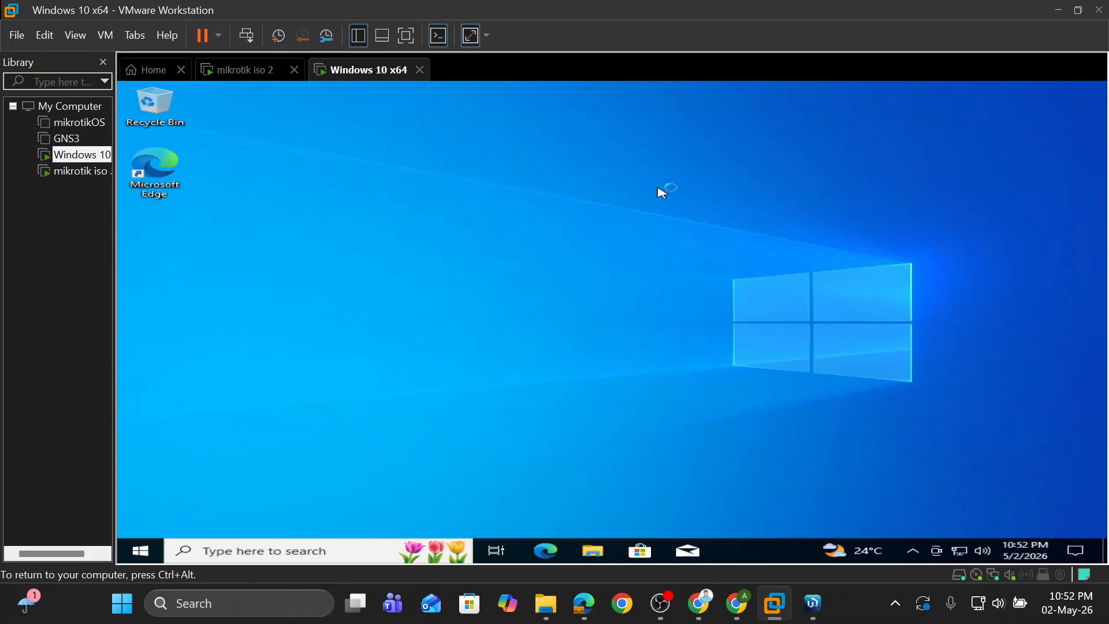
right_click(467, 168)
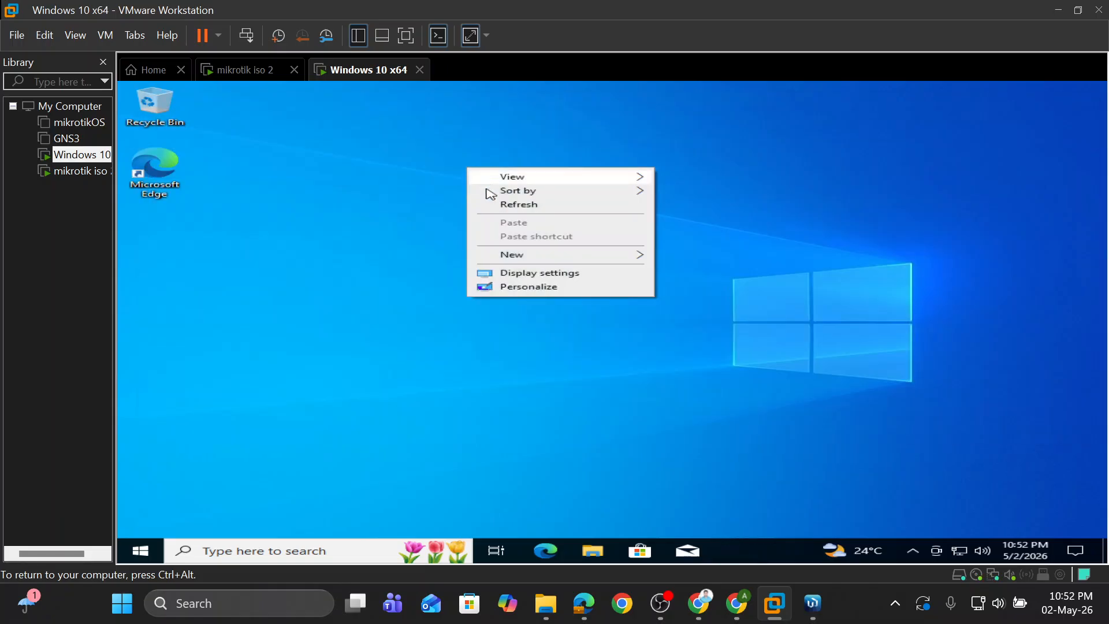
click(521, 207)
right_click(472, 143)
click(536, 183)
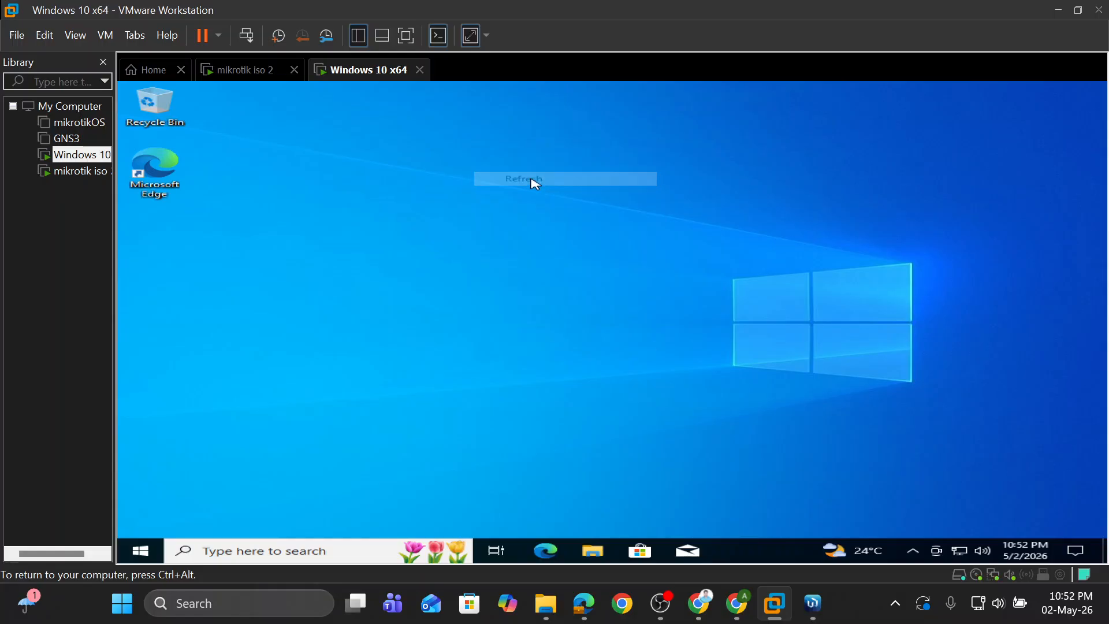
- Open Command Prompt in the Windows 10 guest, run ipconfig to check the adapter's IPv4 address, and minimize the window
click(328, 553)
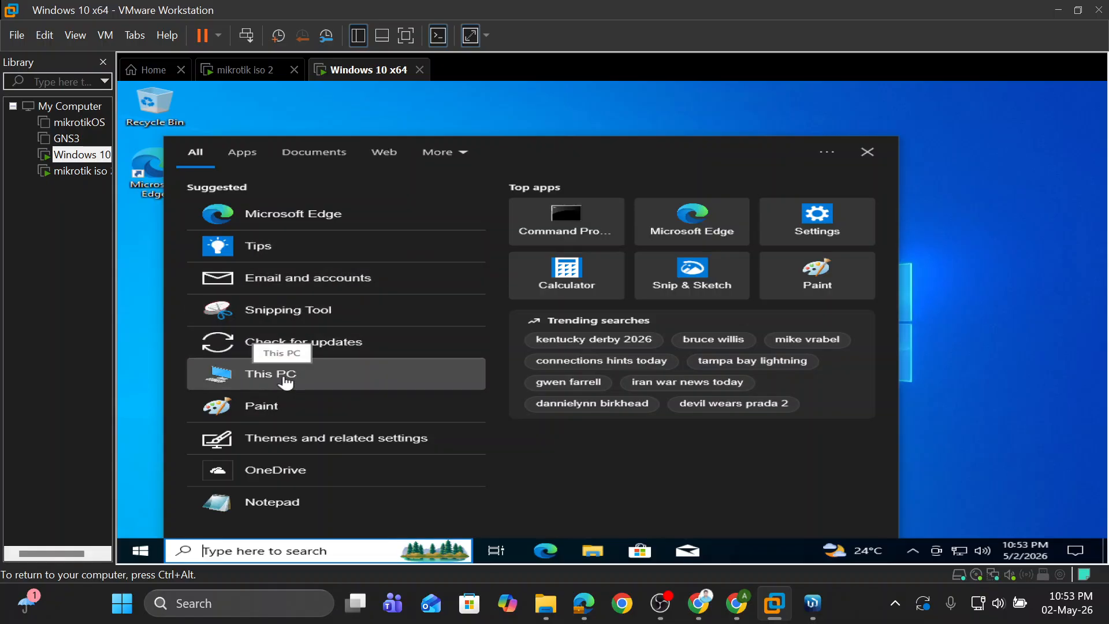
click(605, 224)
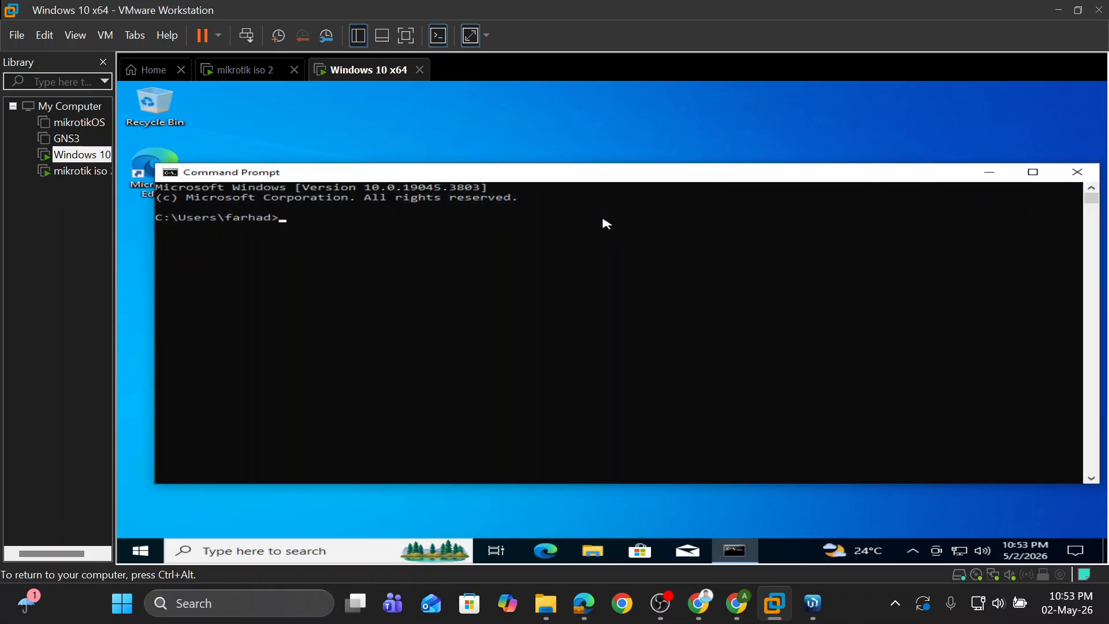
text(ipconfig)
key(Return)
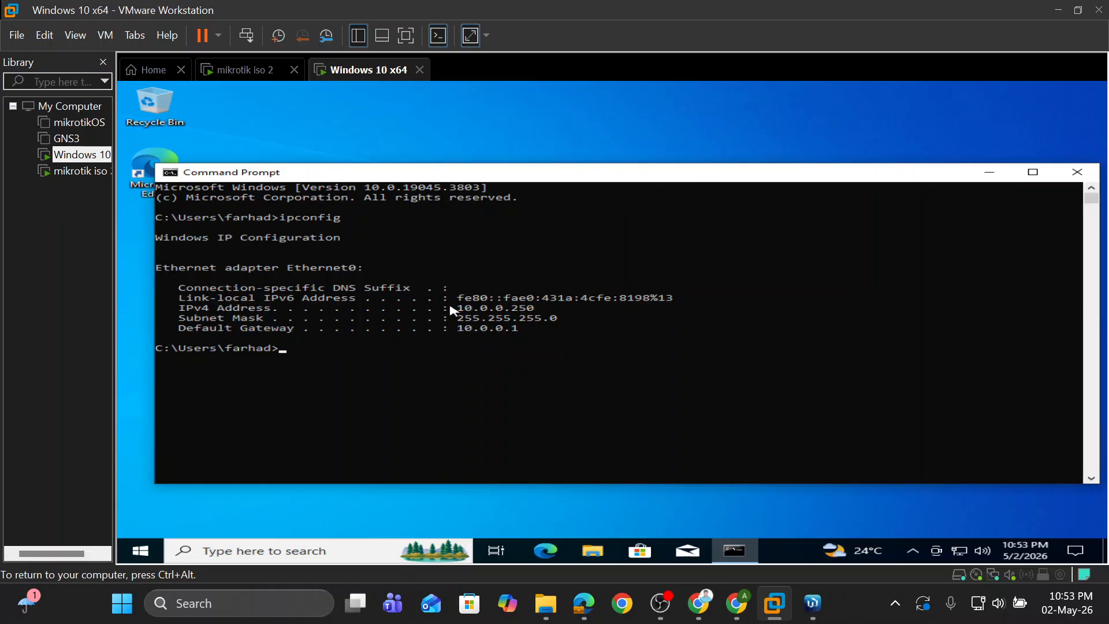
drag(450, 308, 540, 314)
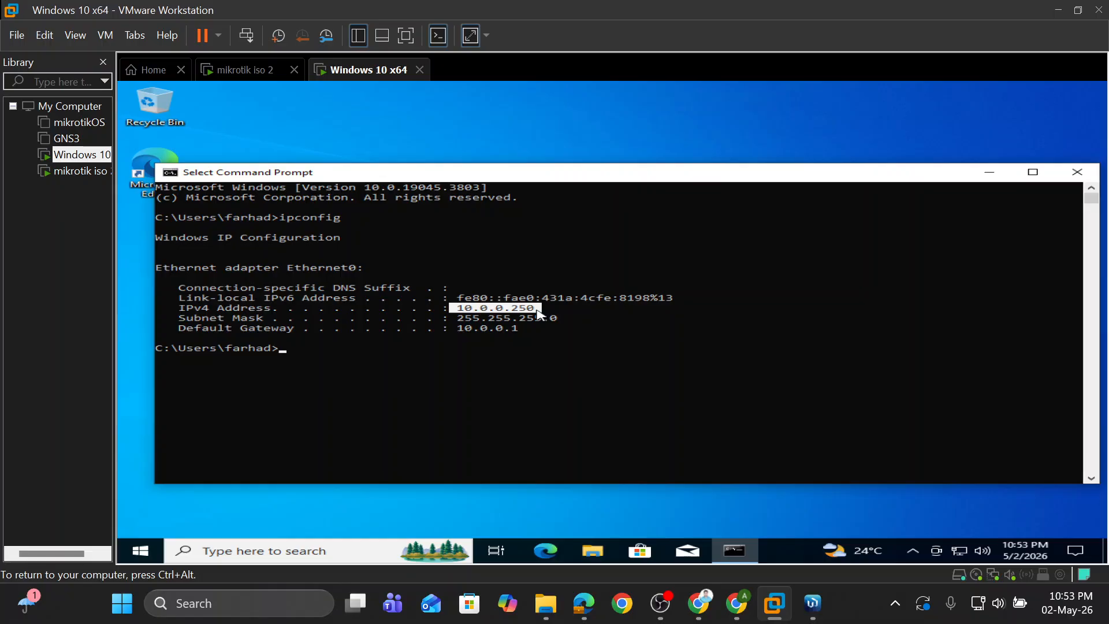
click(584, 357)
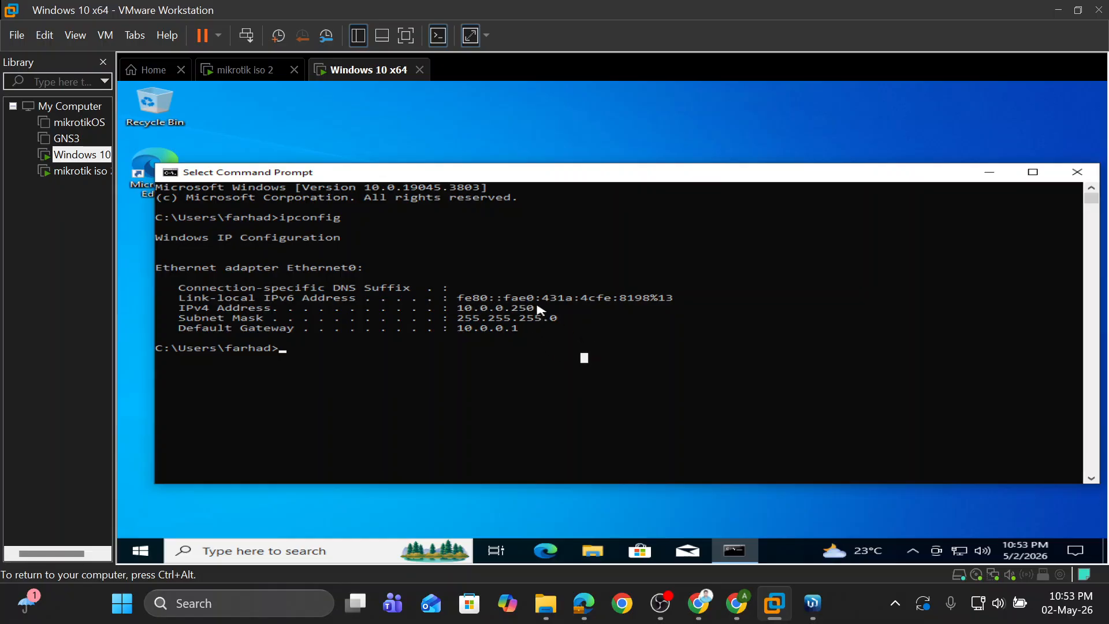
drag(541, 312, 465, 315)
click(530, 348)
drag(915, 176, 876, 165)
click(950, 161)
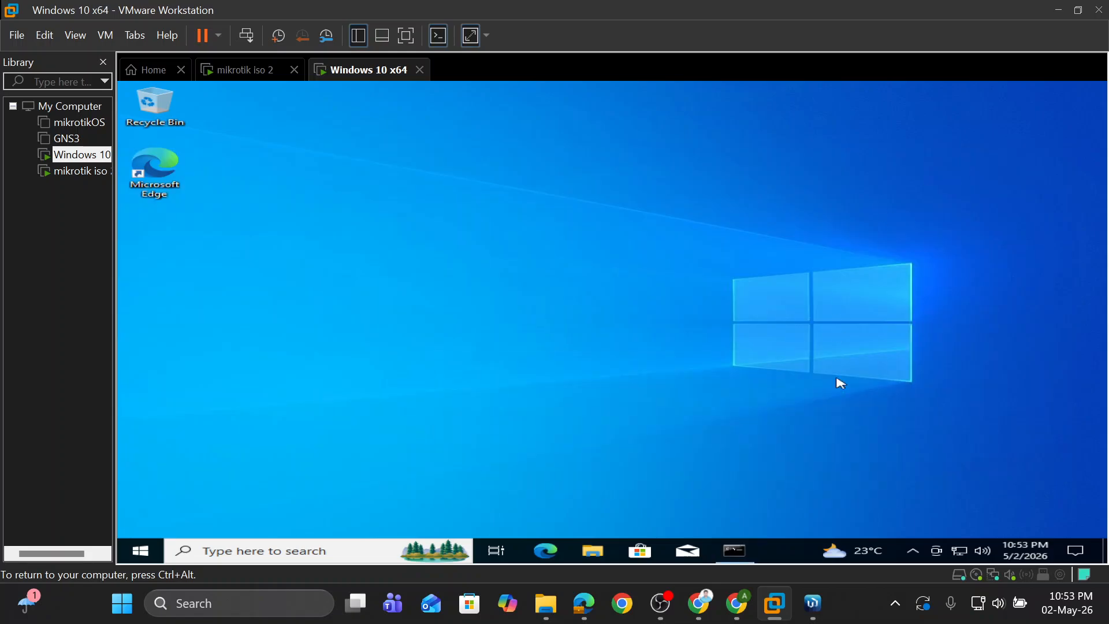
- Open Microsoft Edge in the Windows 10 guest and search the web for google to test internet access
click(555, 548)
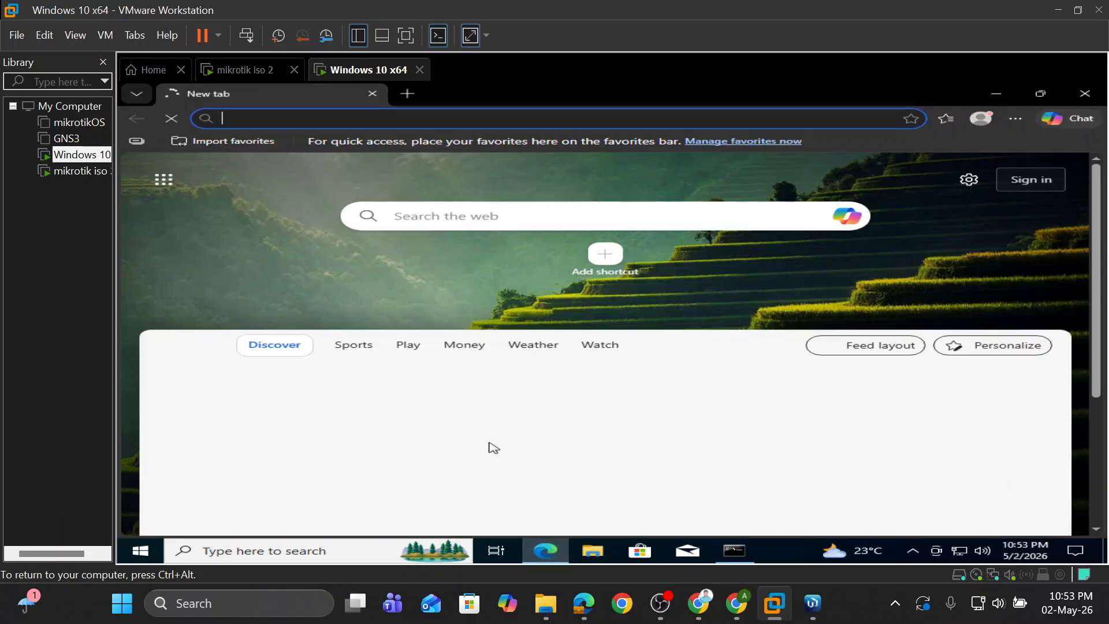
click(377, 117)
text(g)
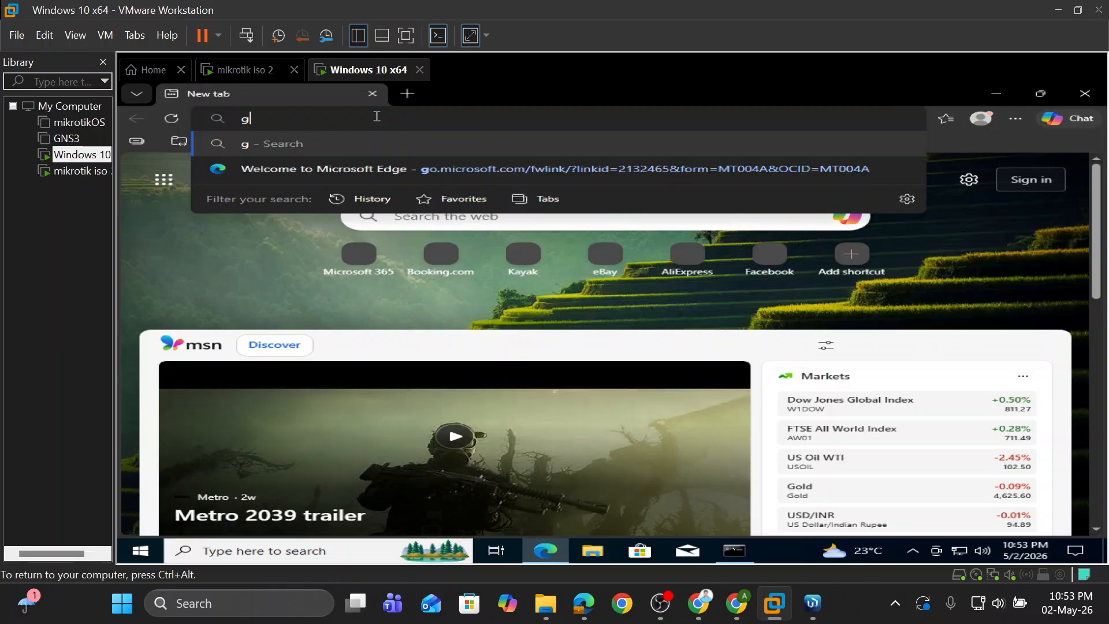
text(oogle)
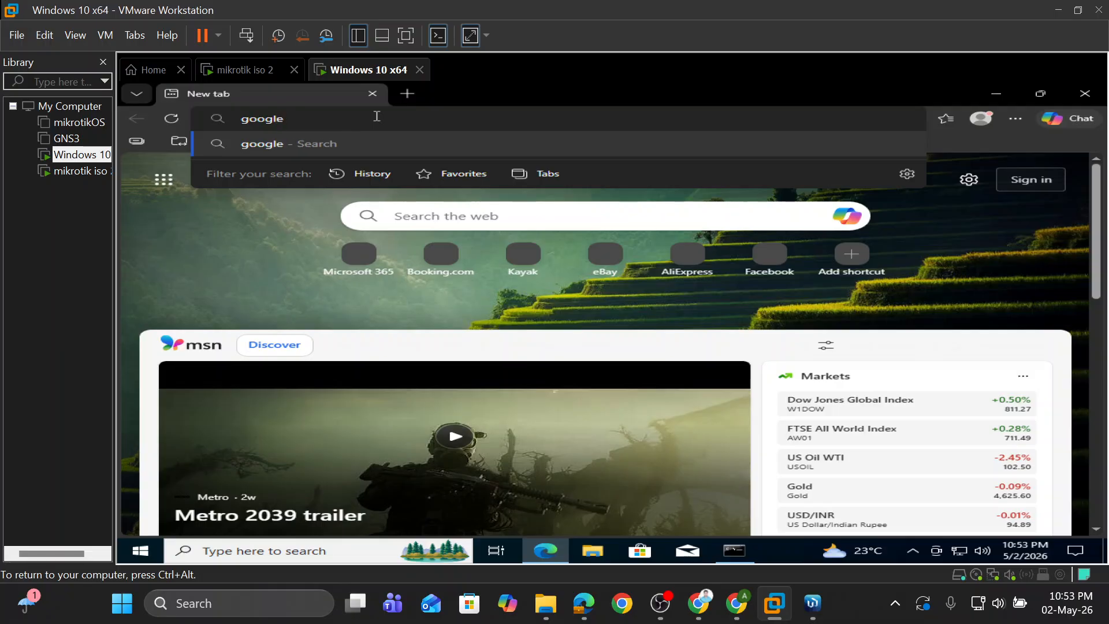
key(Return)
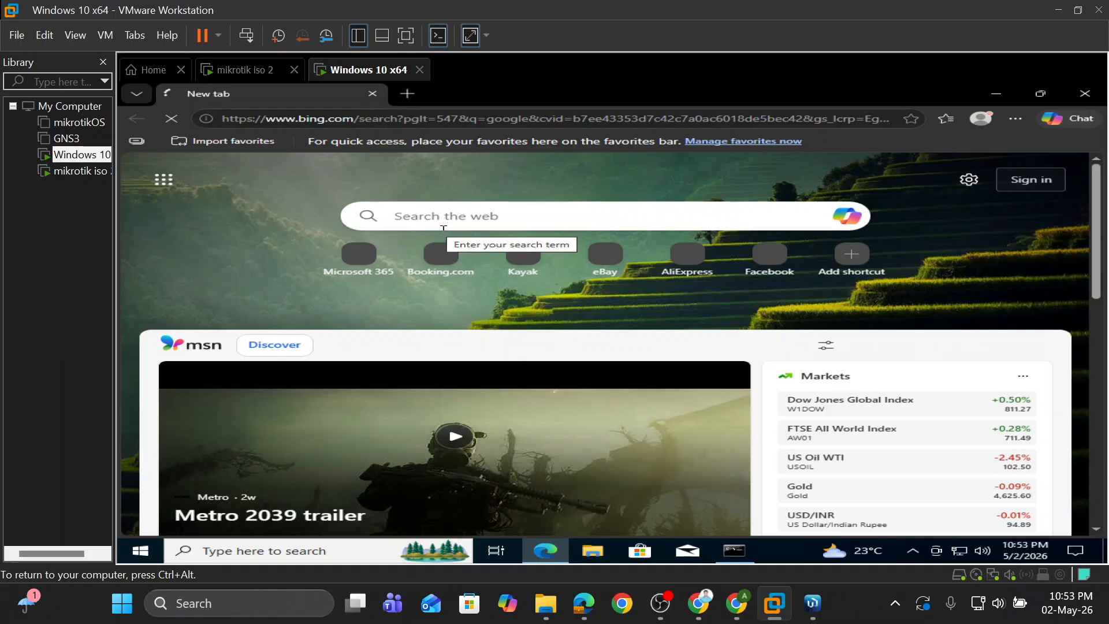
- Open a second browser tab and check the loading progress of both tabs
click(404, 96)
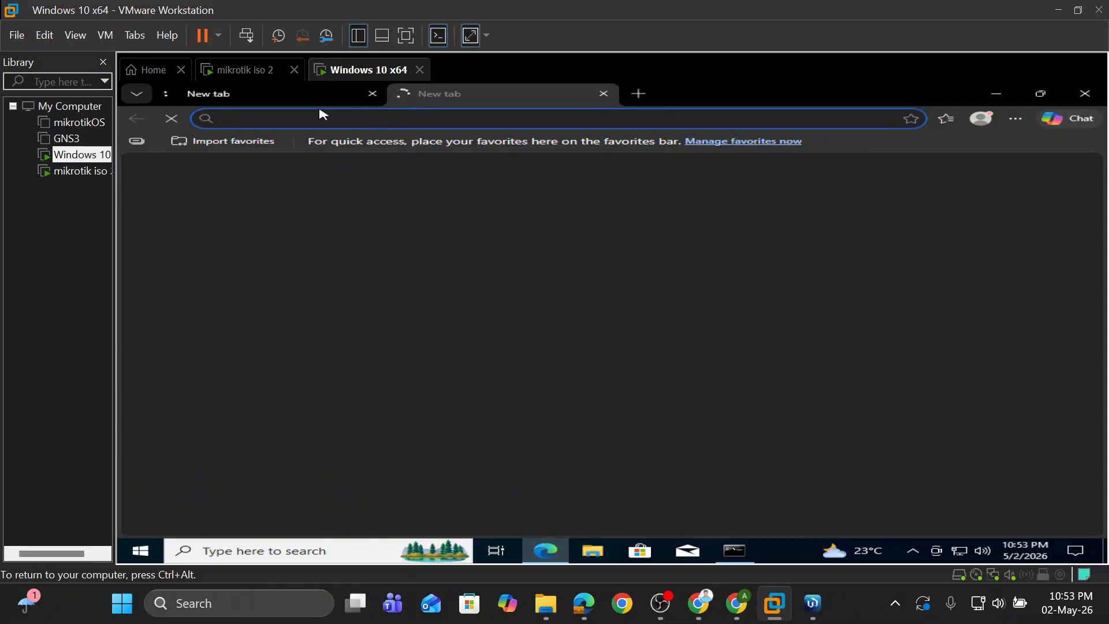
click(307, 121)
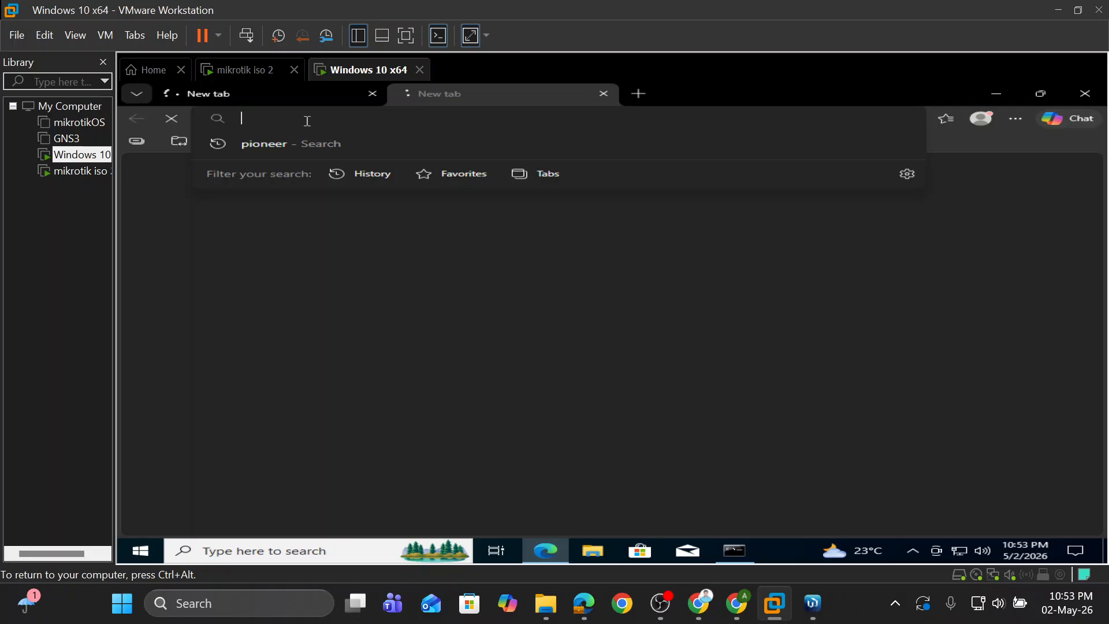
click(255, 94)
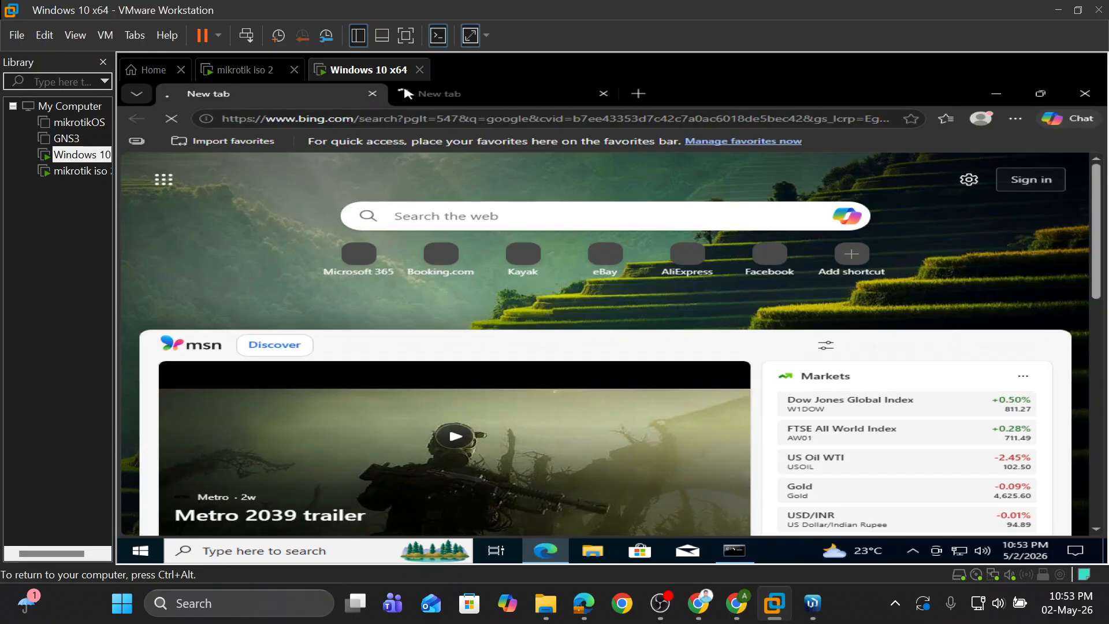
click(460, 91)
click(275, 95)
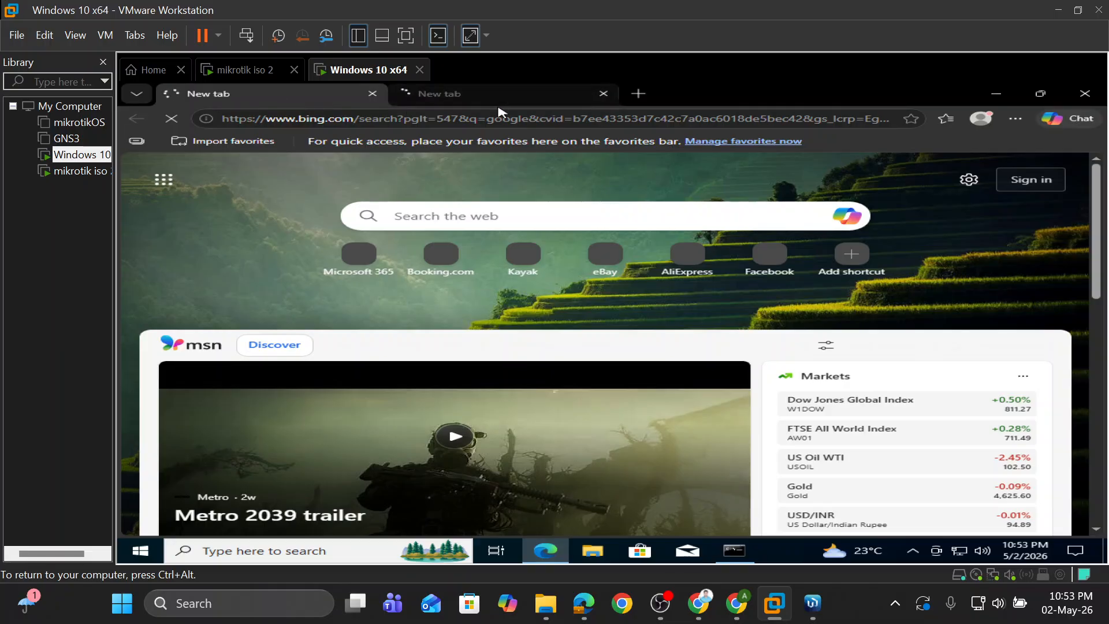
click(502, 101)
click(276, 123)
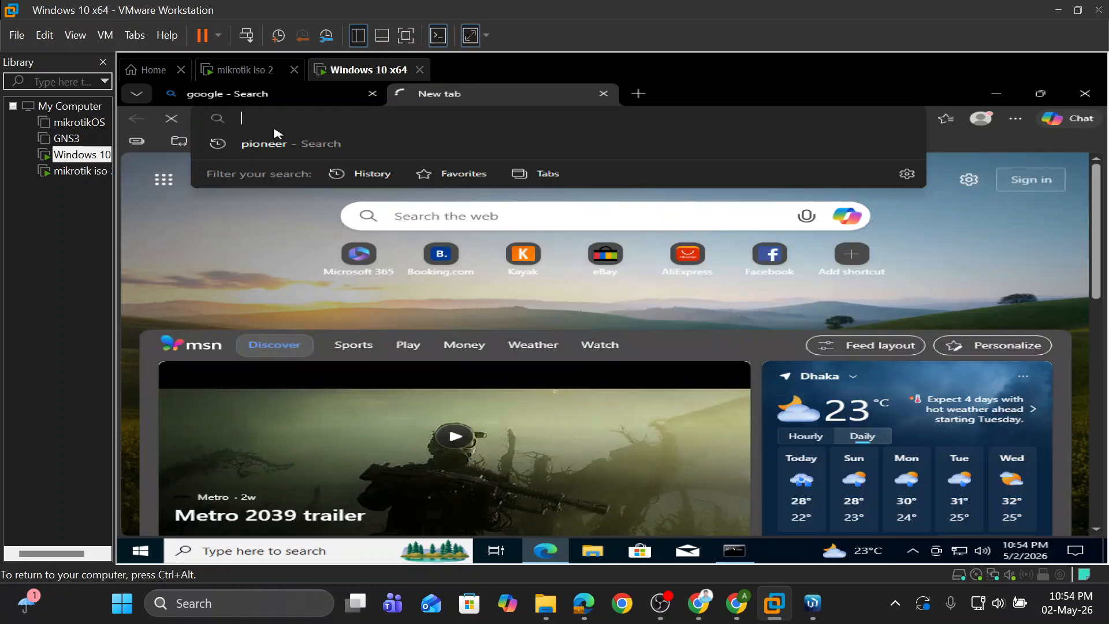
- Return to the google search tab and look through the results page
click(288, 98)
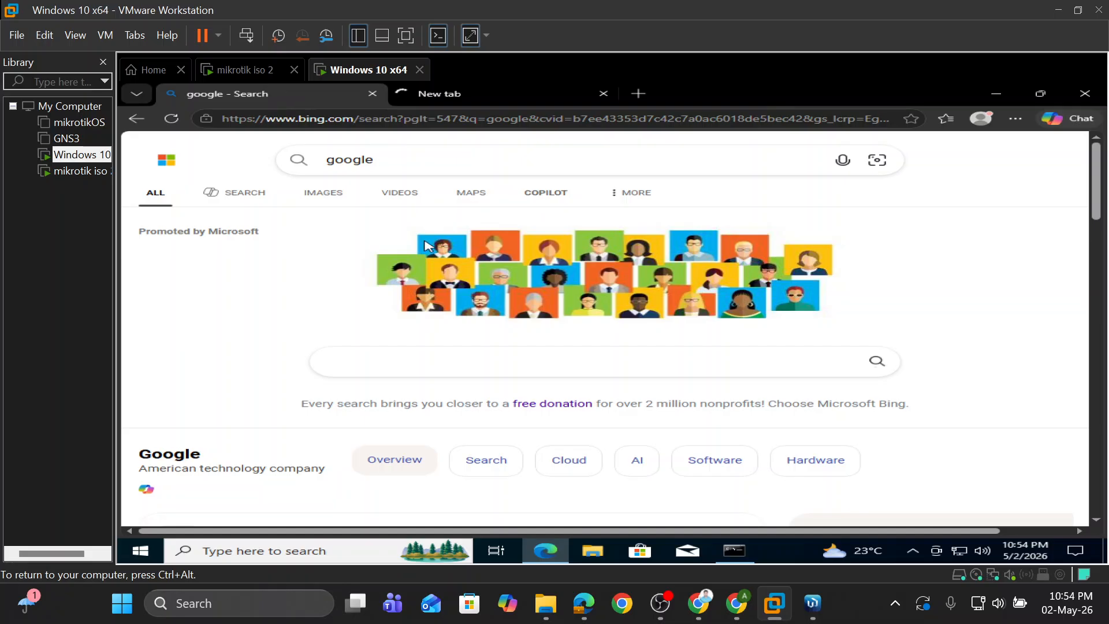
scroll(518, 366, down, 10)
scroll(520, 374, down, 15)
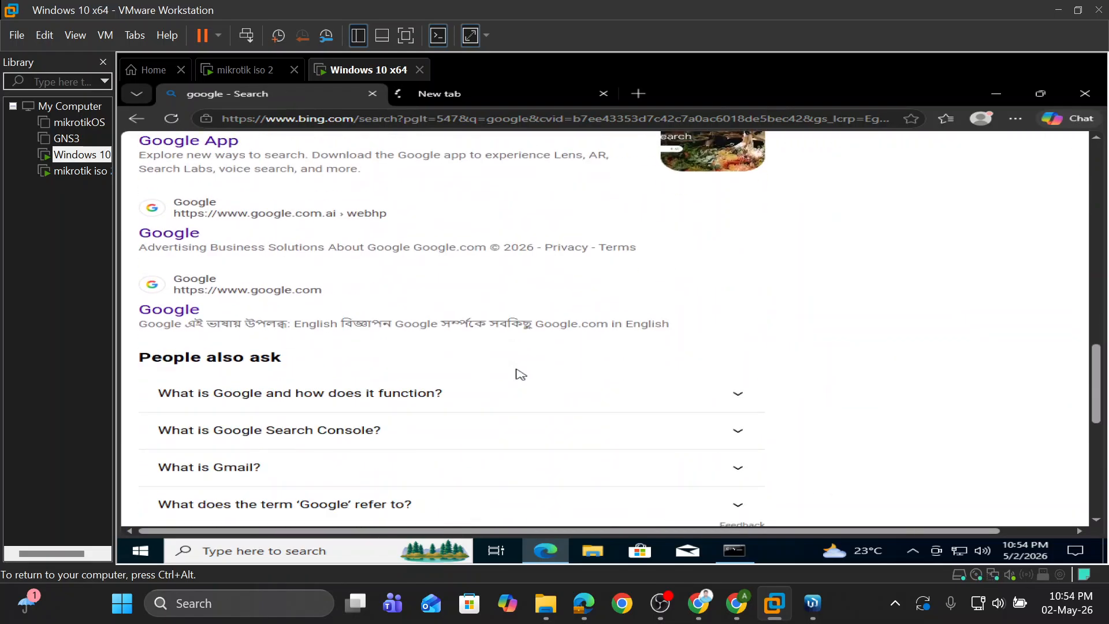
scroll(518, 375, up, 20)
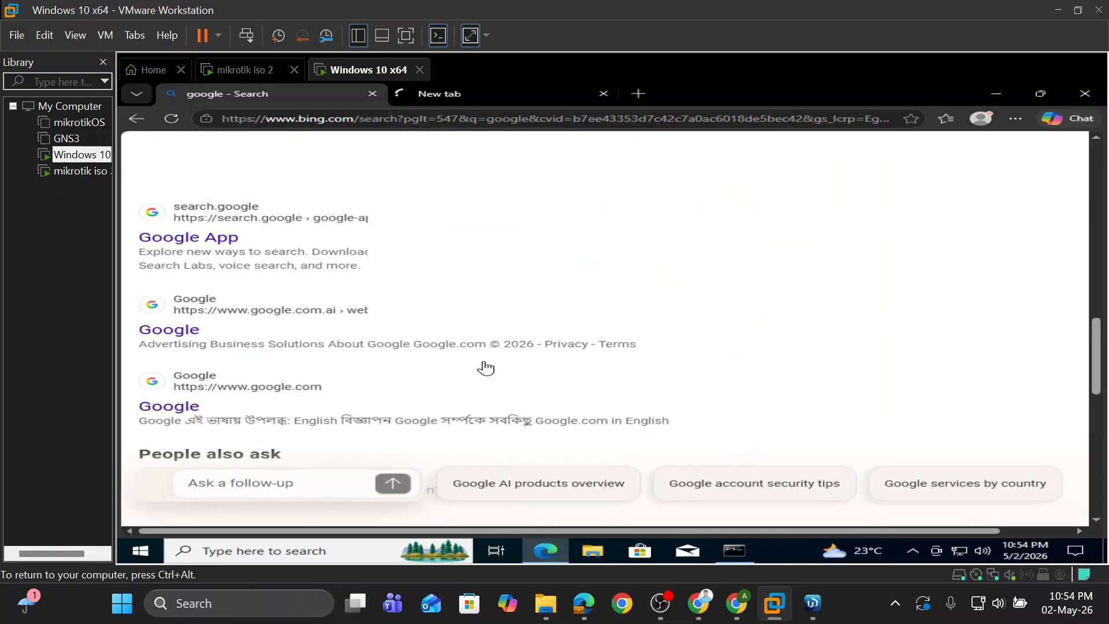
scroll(315, 206, up, 4)
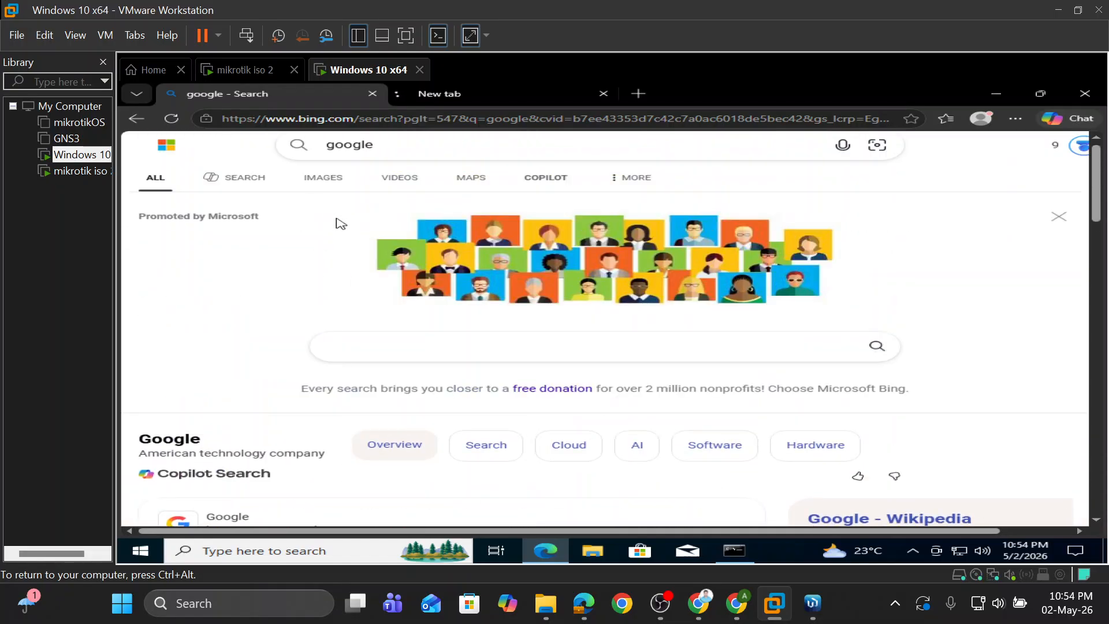
- Search for youtube.com in place of google, open the YouTube site from the results and check how its home page loads
drag(393, 159, 291, 171)
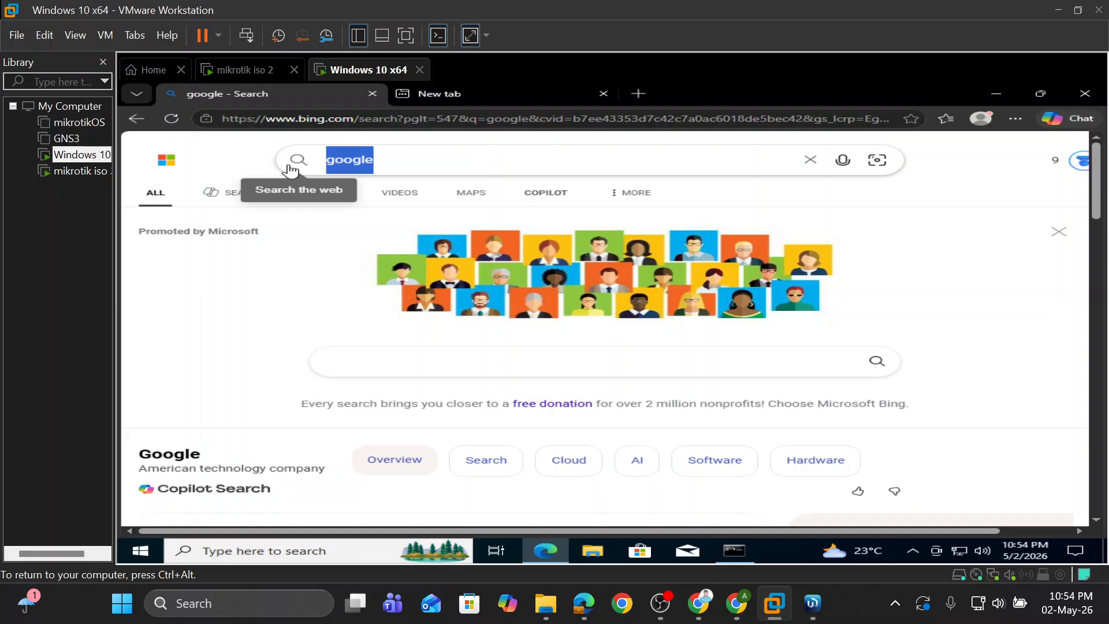
text(yout)
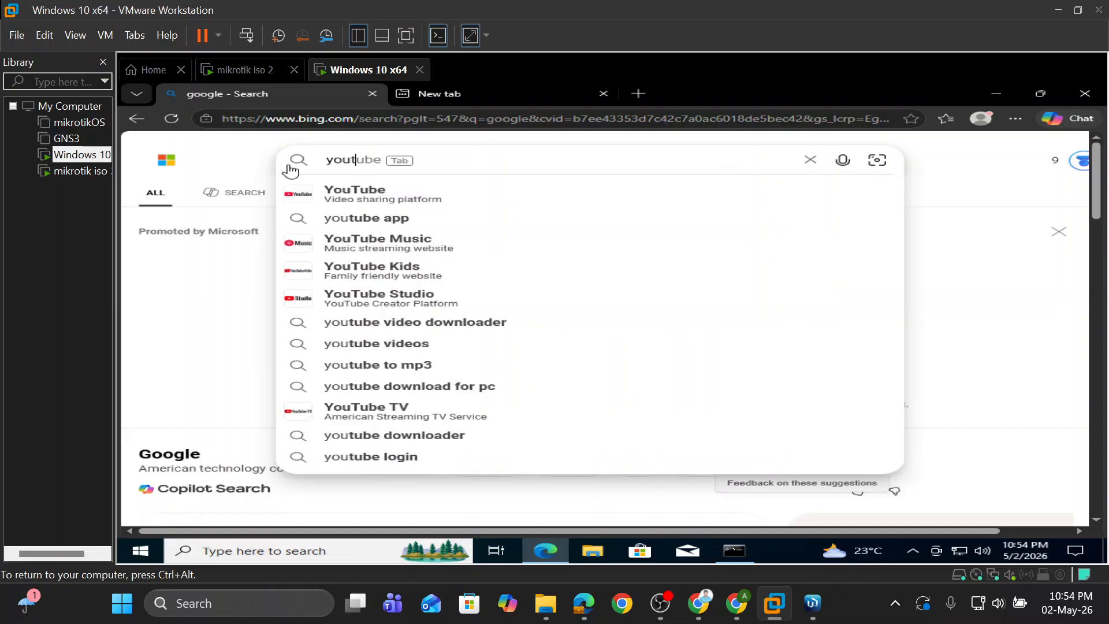
text(ube.)
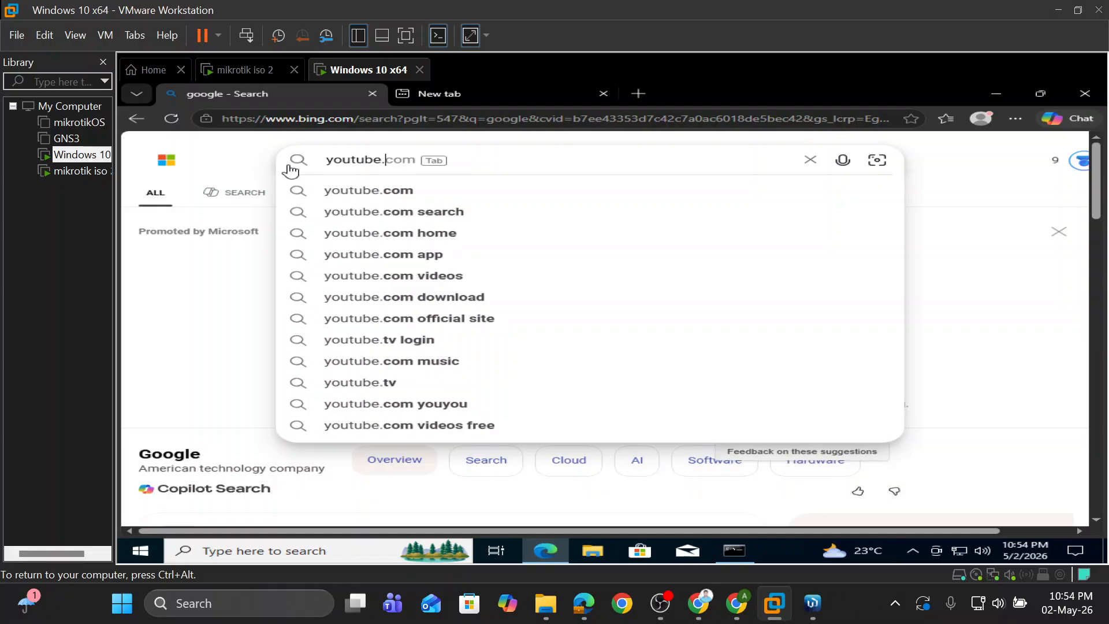
text(com)
key(Return)
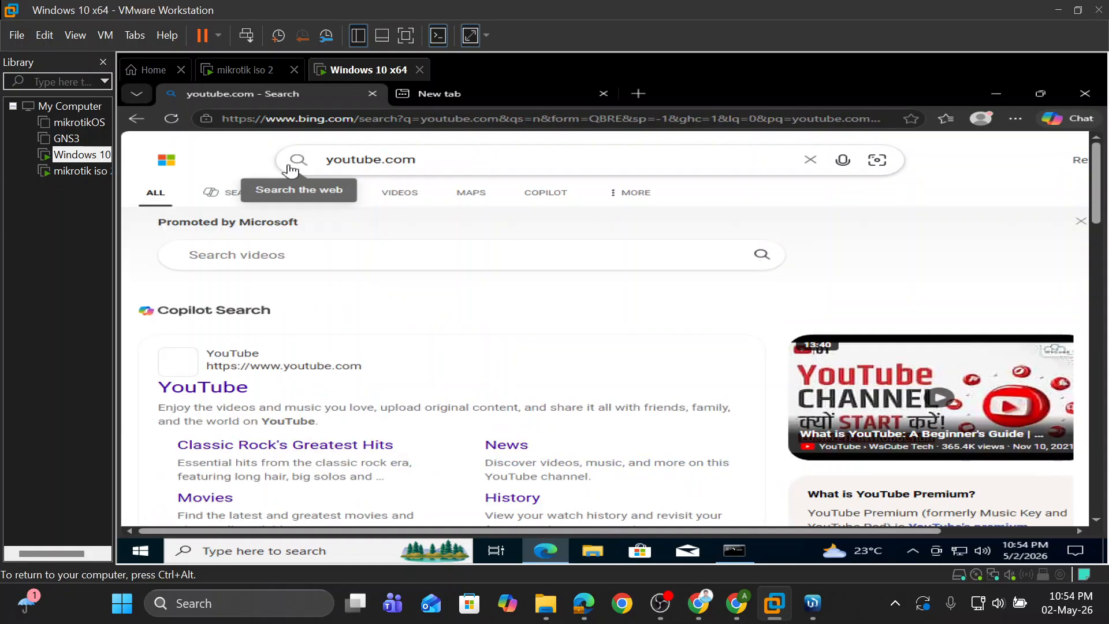
click(214, 392)
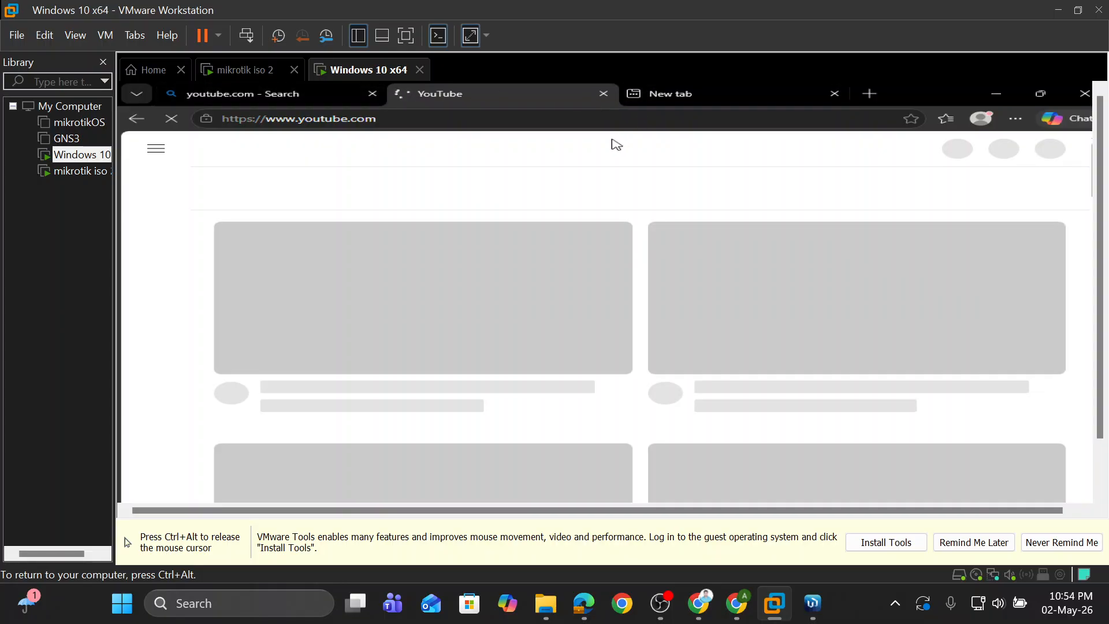
scroll(452, 359, down, 5)
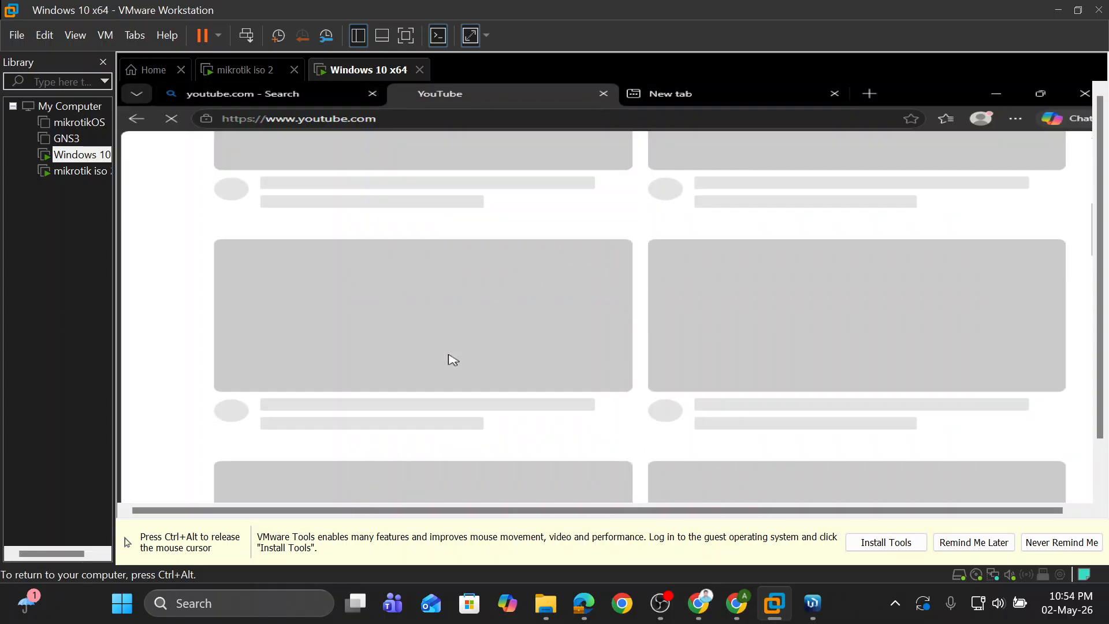
scroll(452, 359, up, 6)
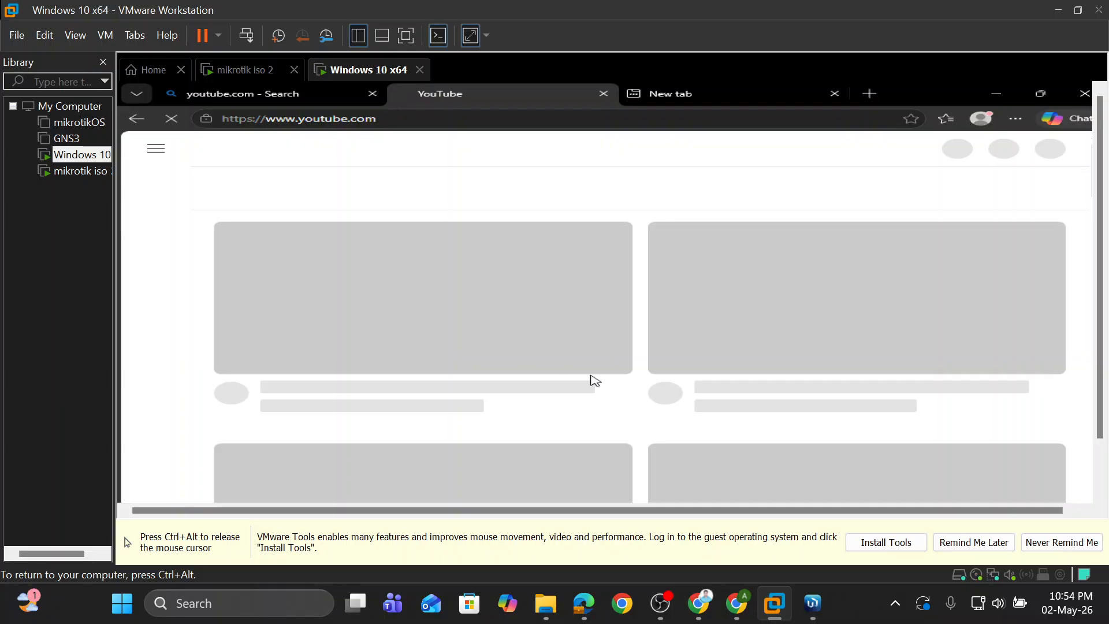
- Switch to WinBox, open the queue list and start a new simple queue named ab
key(ctrl+alt)
click(812, 614)
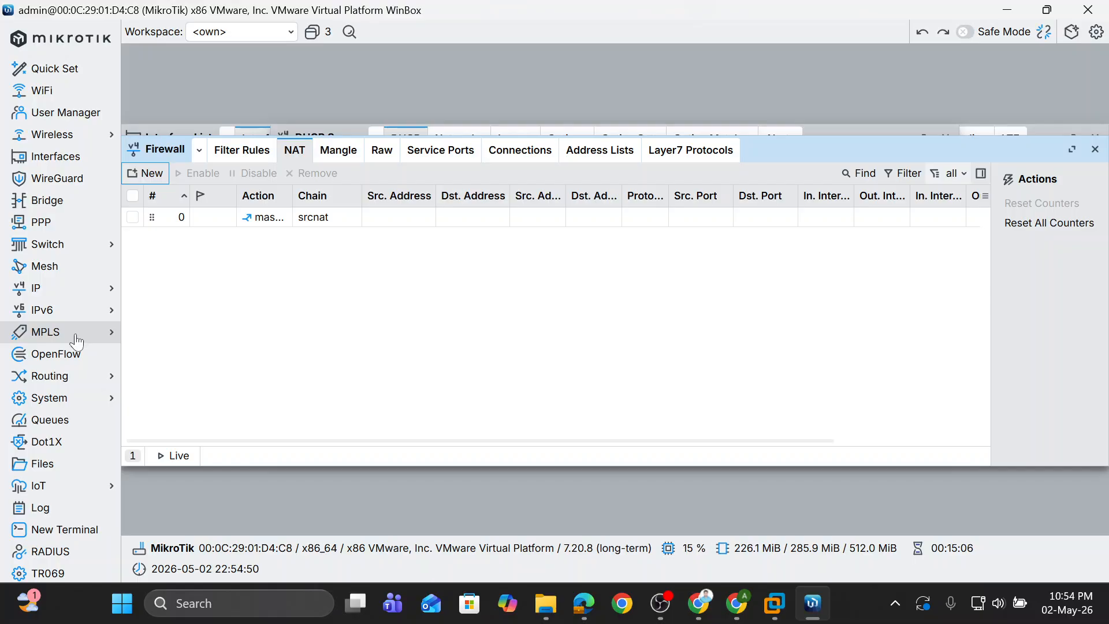
click(69, 429)
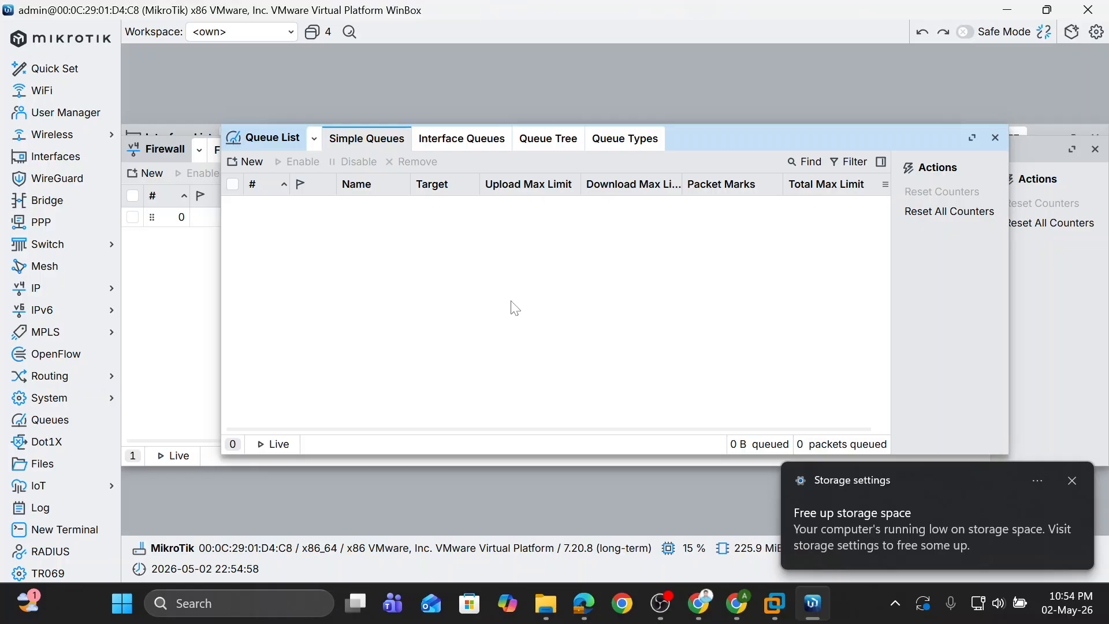
click(1070, 482)
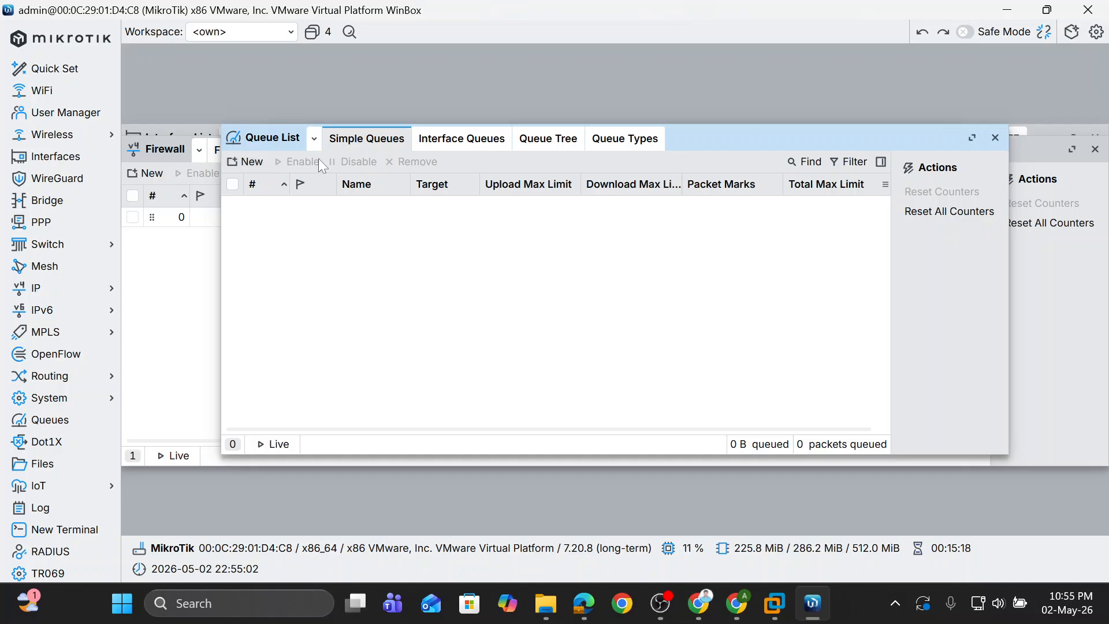
click(245, 161)
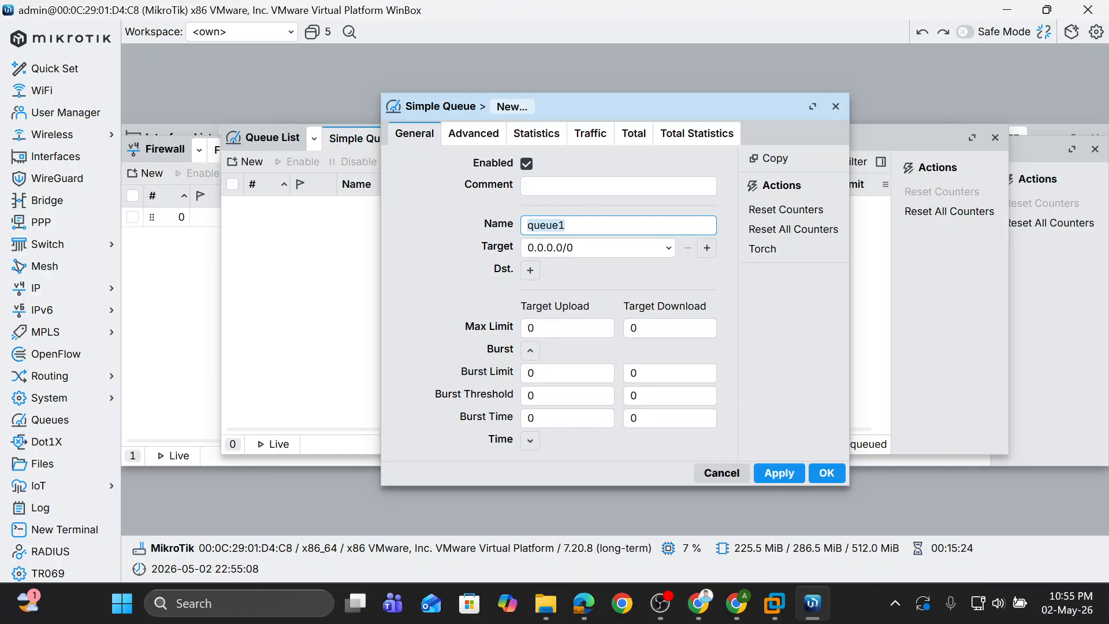
text(ab)
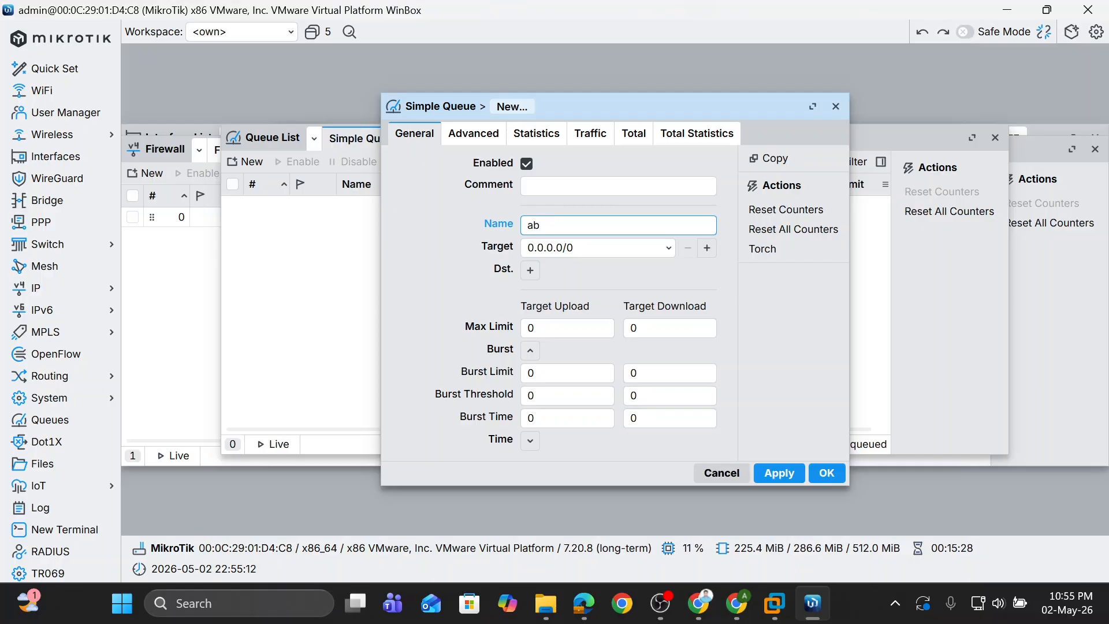
- Set the new simple queue's target to 10.0.0.250
key(Tab)
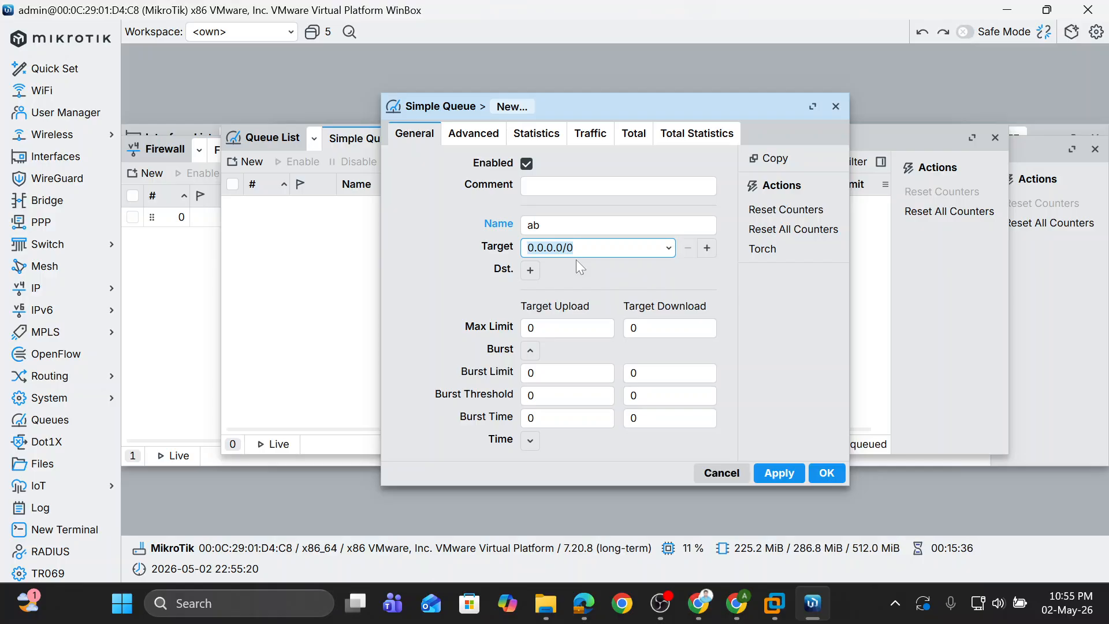
text(10)
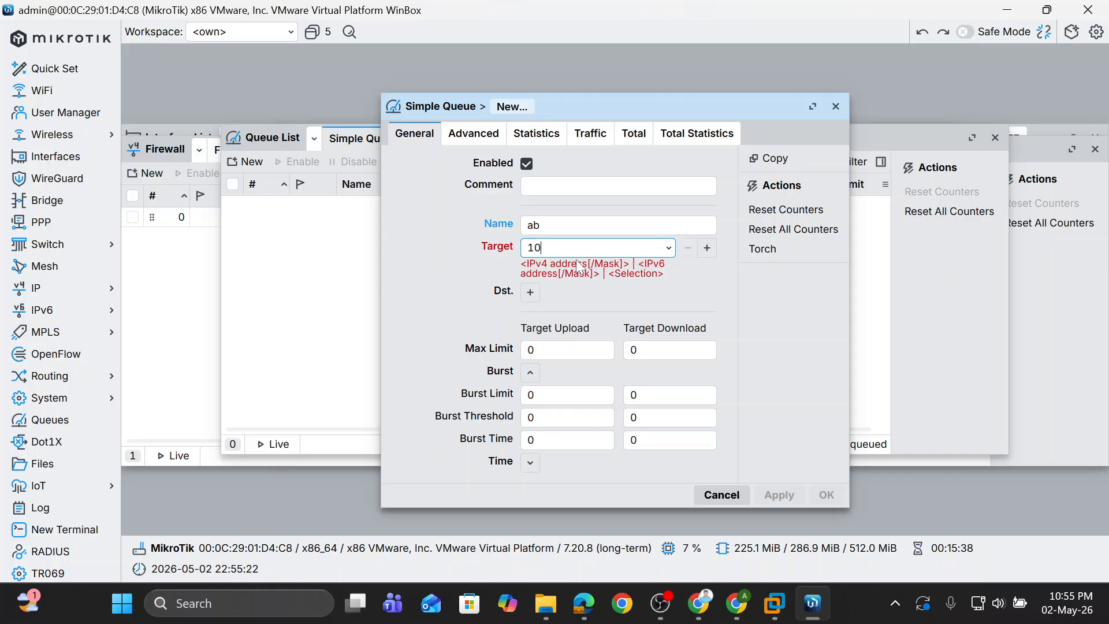
text(.0.0)
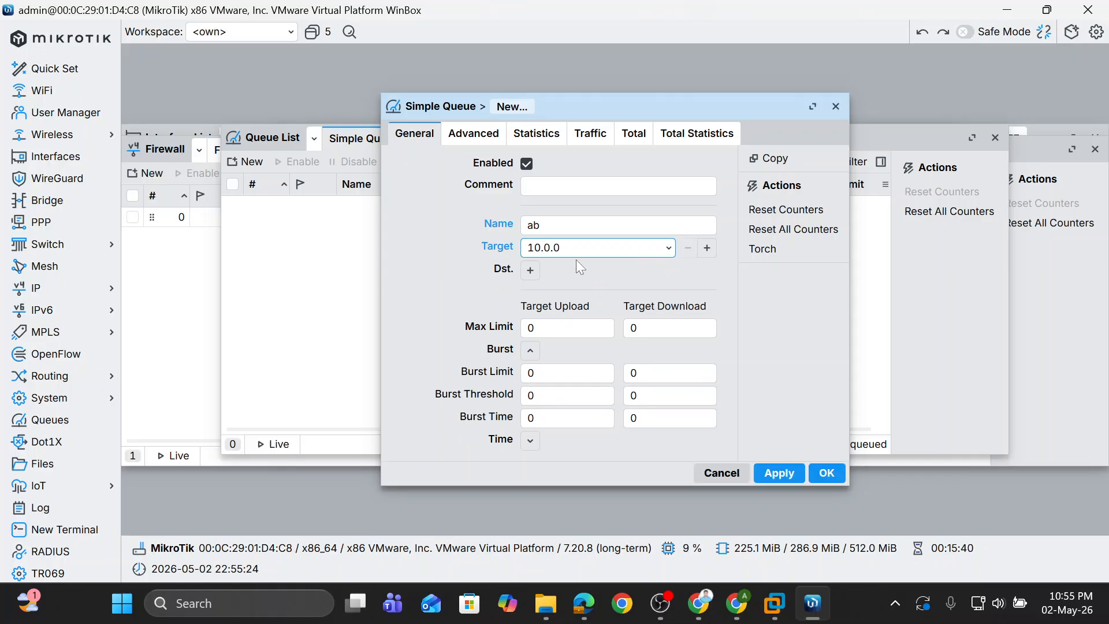
text(.2)
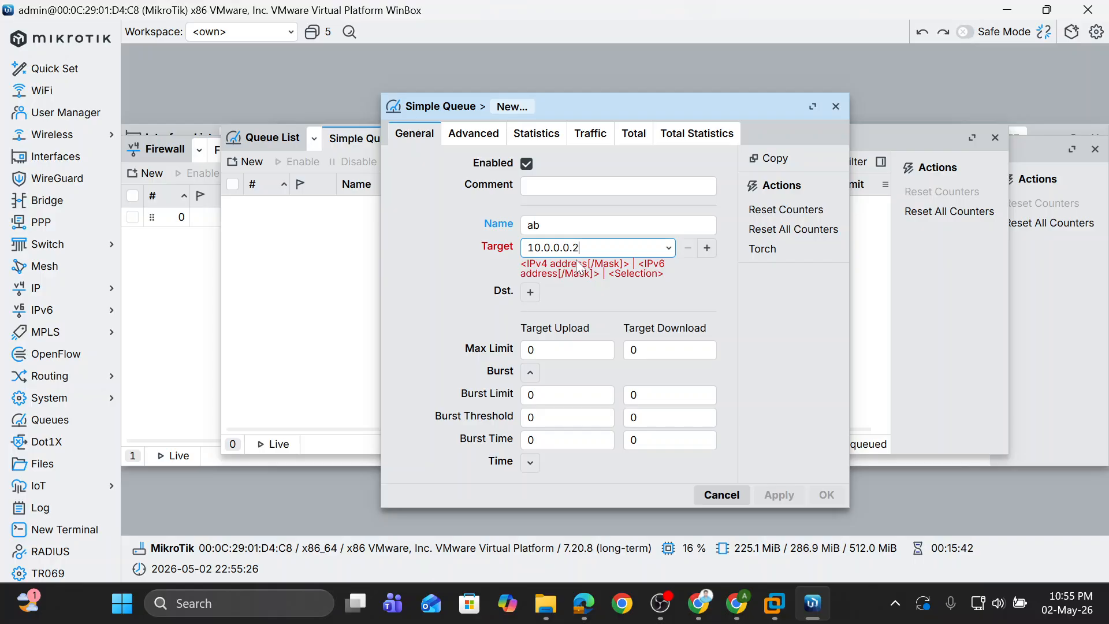
text(50)
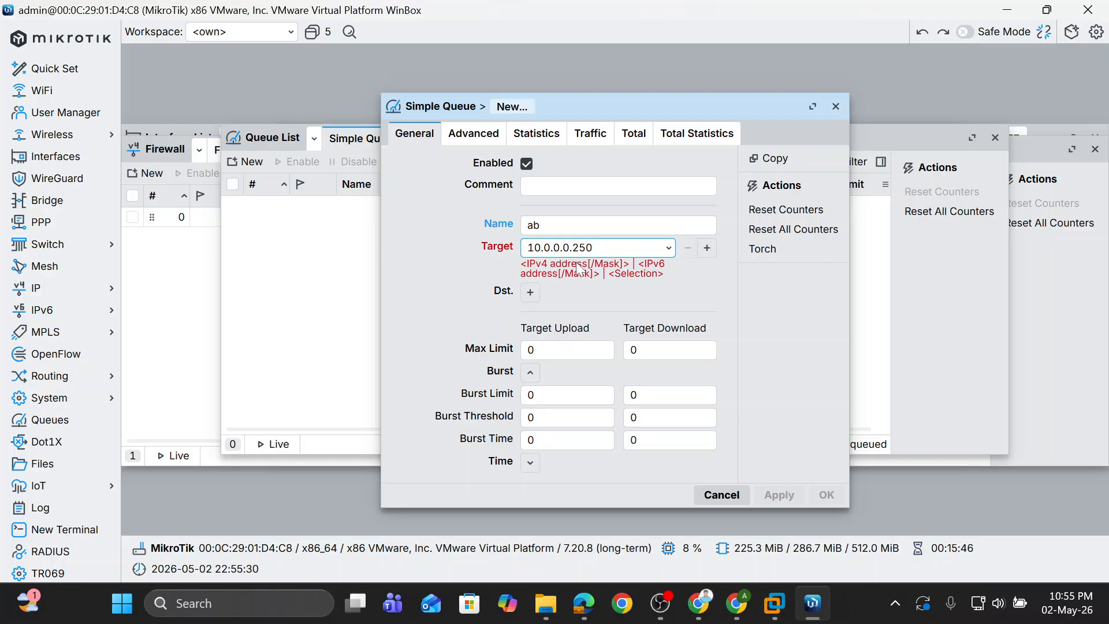
key(Left)
key(Left)
key(BackSpace)
key(BackSpace)
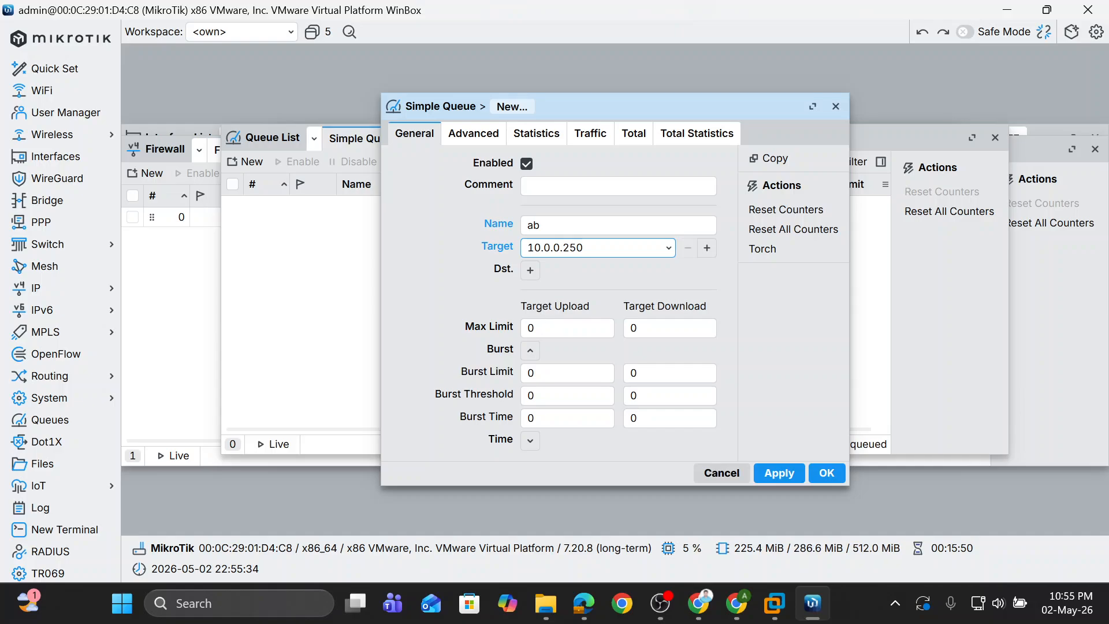
- Set the queue's max limit to 5M upload and 10M download and save the queue
click(547, 329)
key(BackSpace)
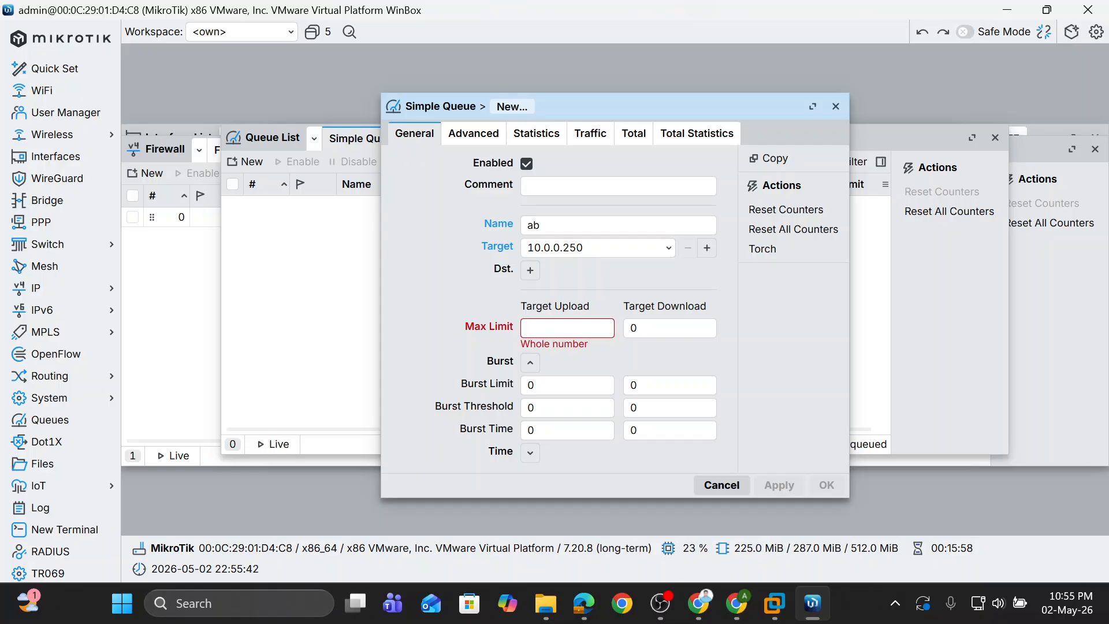
text(5)
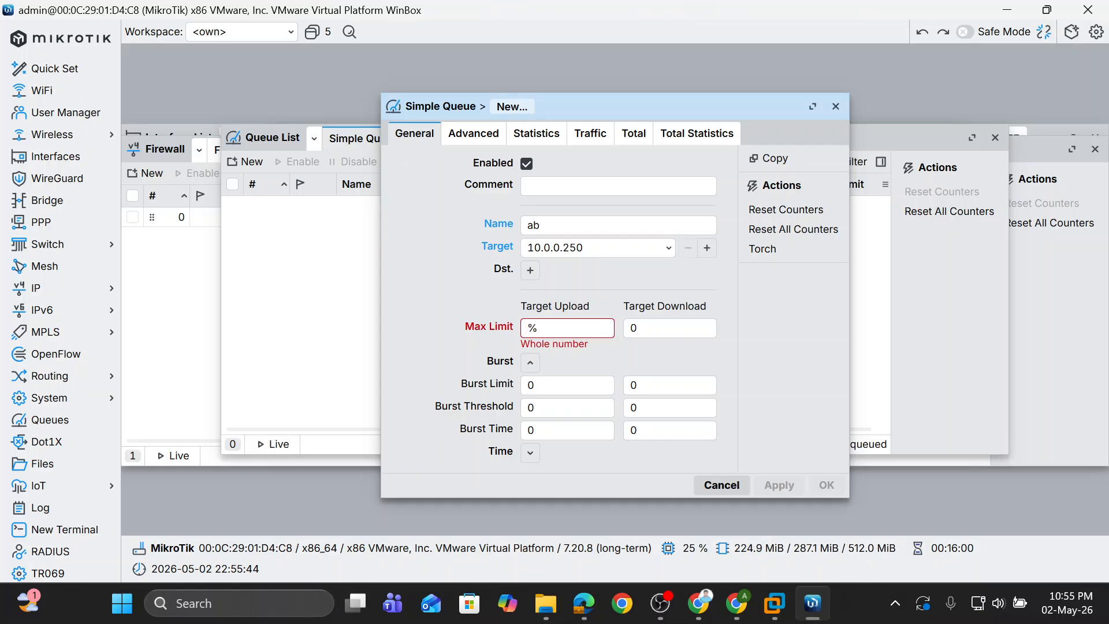
text(M)
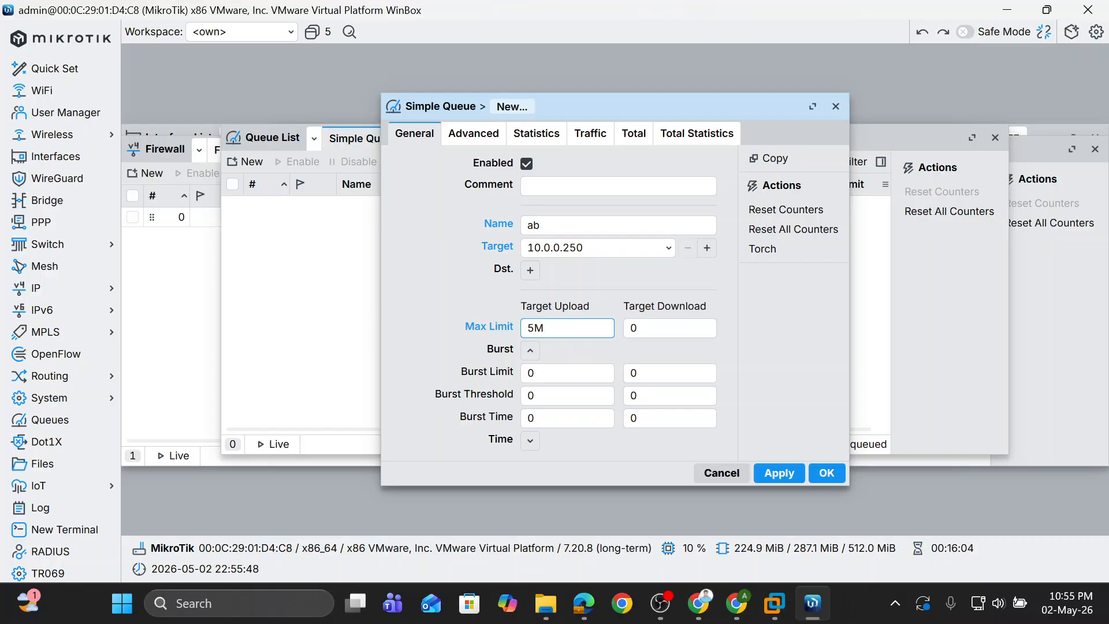
key(Tab)
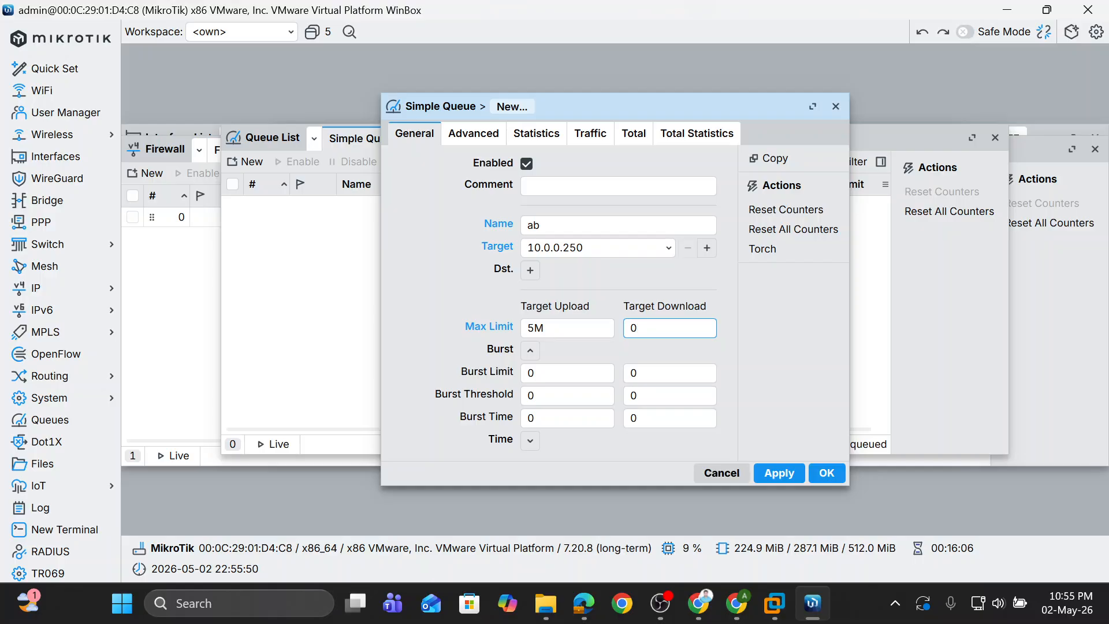
key(BackSpace)
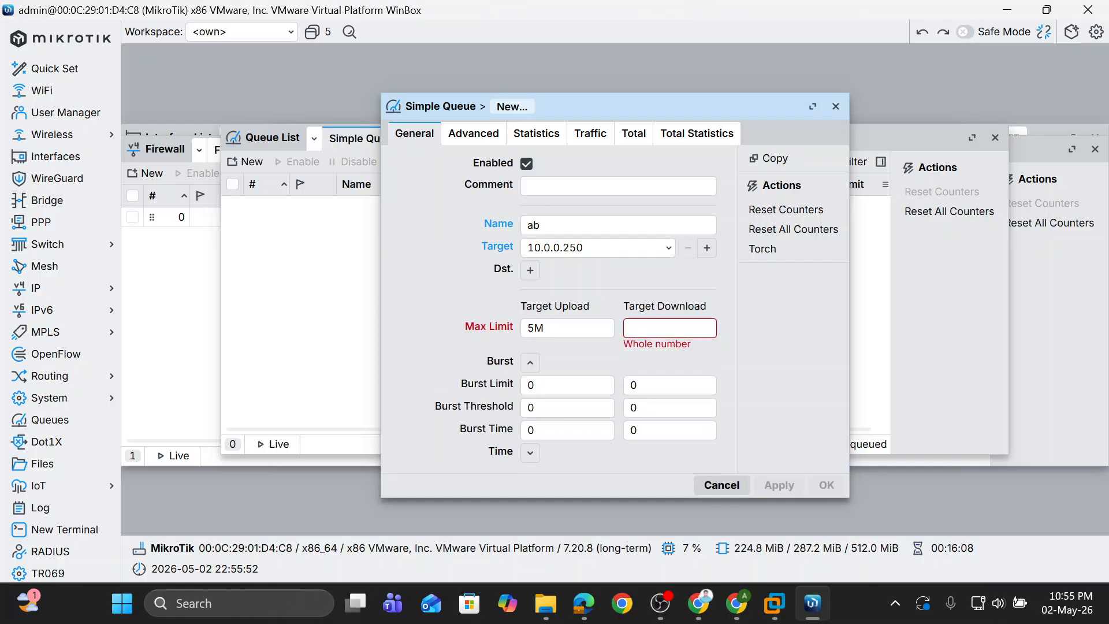
text(10M)
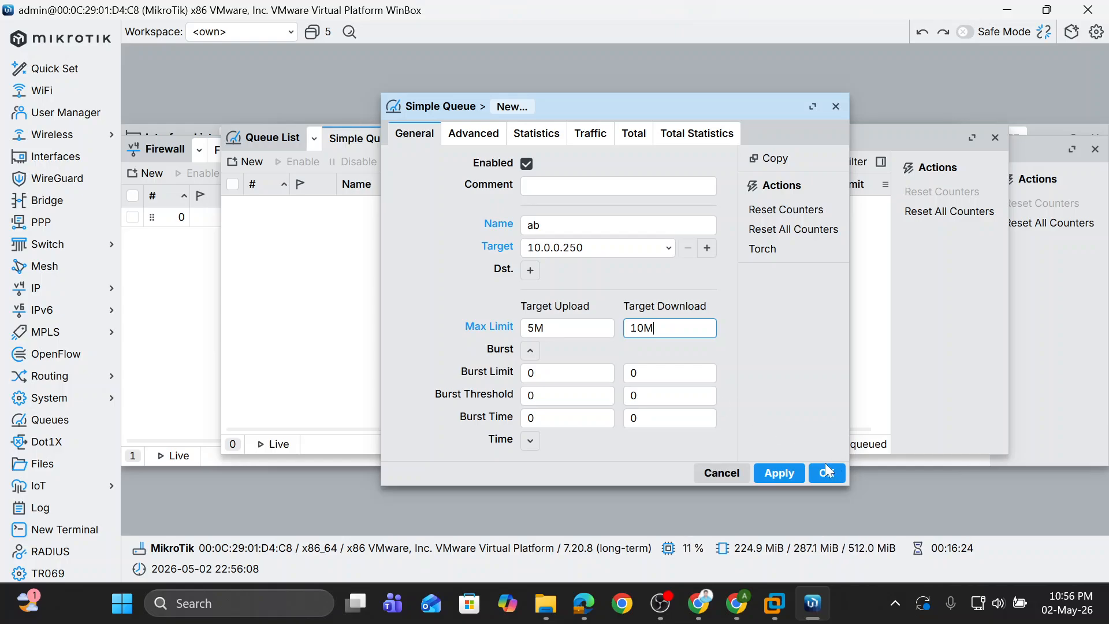
click(779, 473)
click(827, 473)
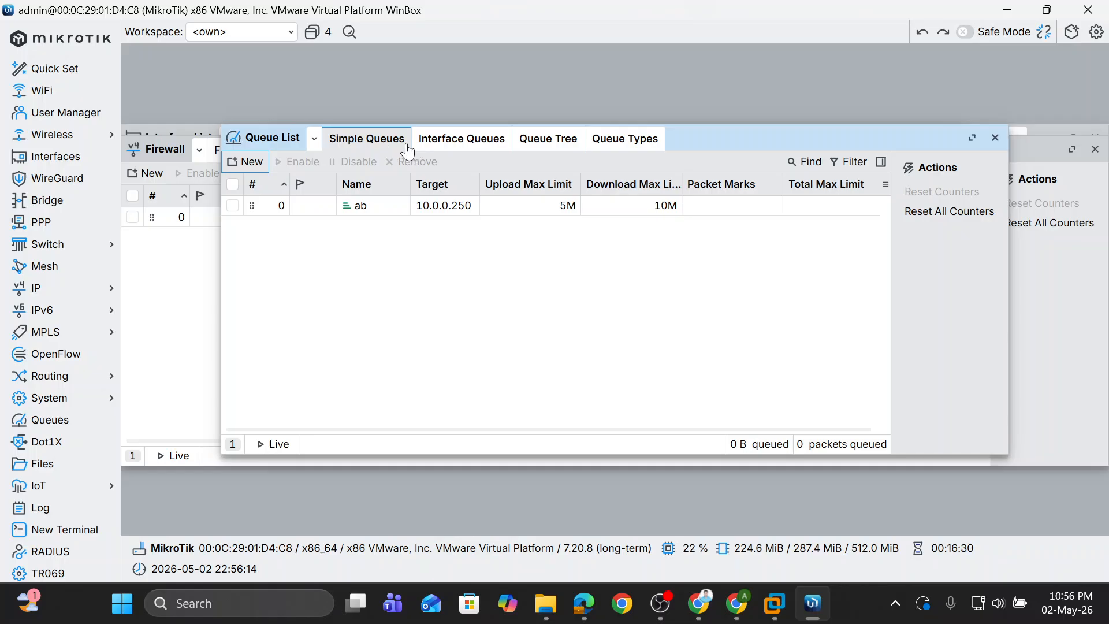
- Look through the interface queues and the advanced settings of simple queue ab, and open the bridge list
click(434, 139)
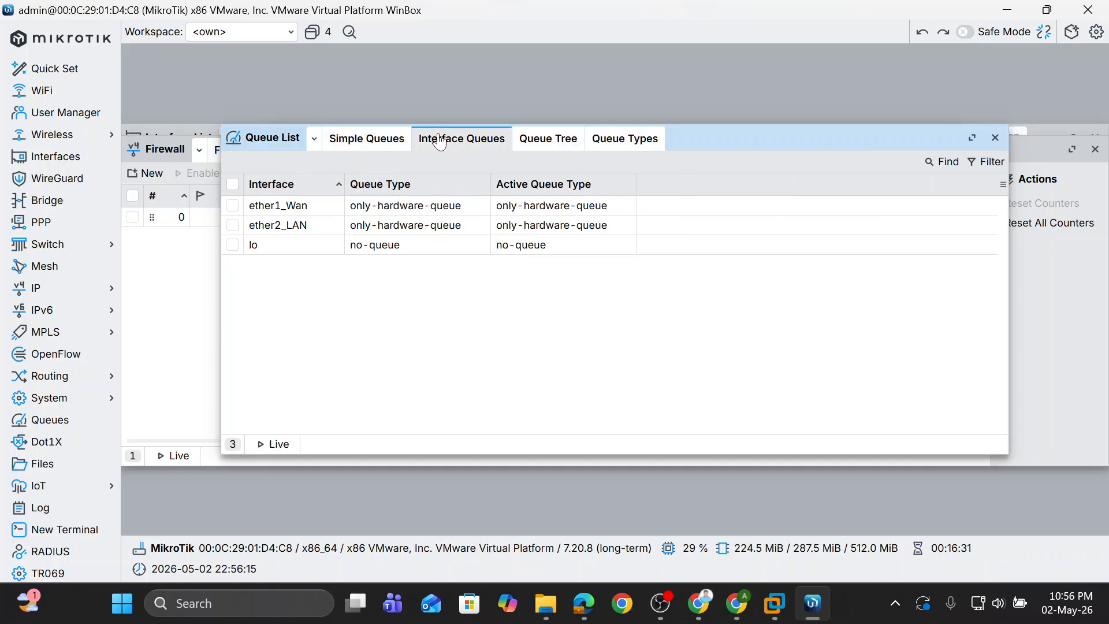
click(353, 144)
double_click(280, 206)
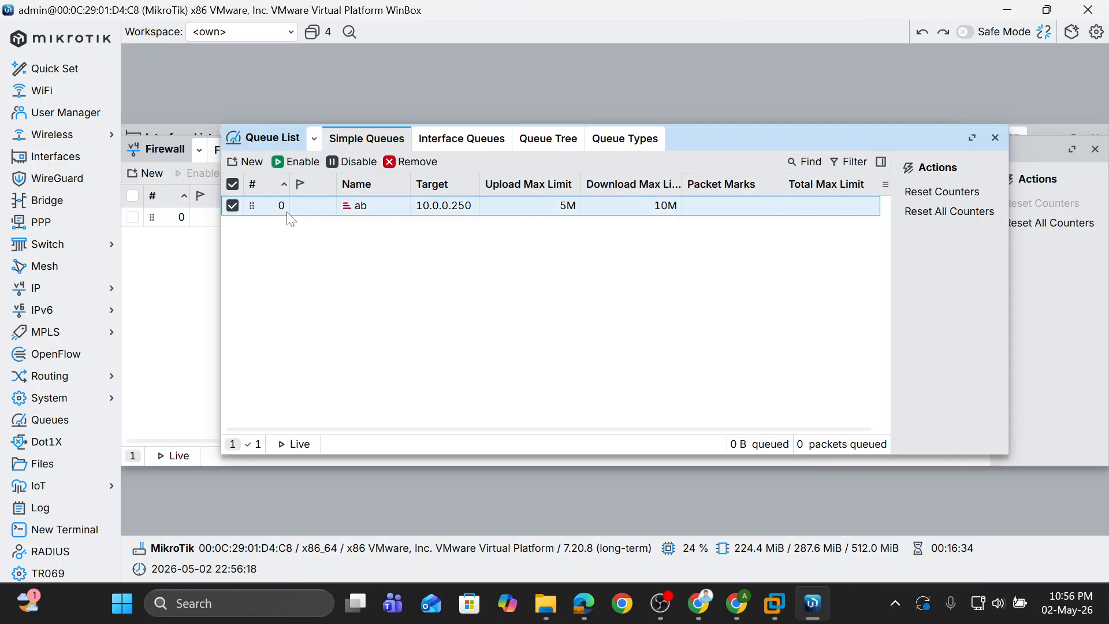
click(475, 134)
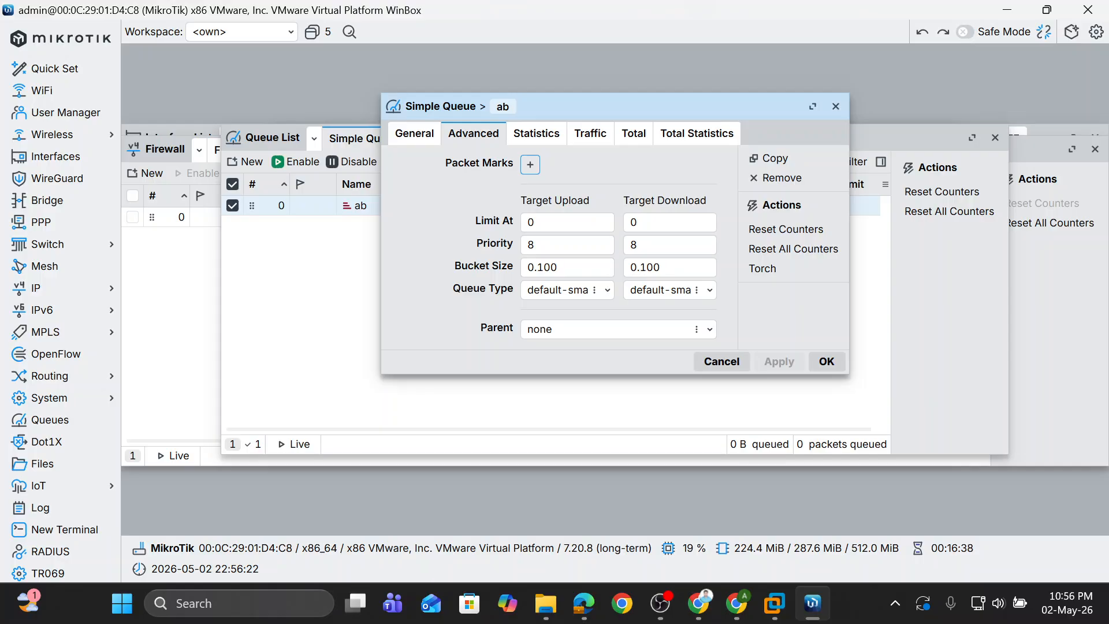
click(528, 244)
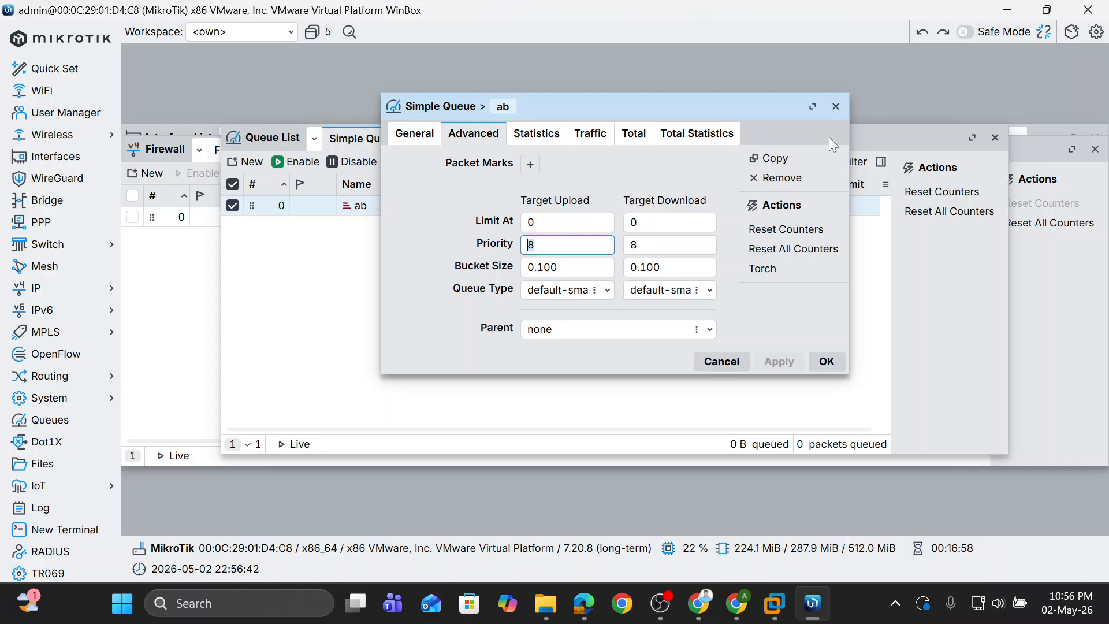
click(835, 106)
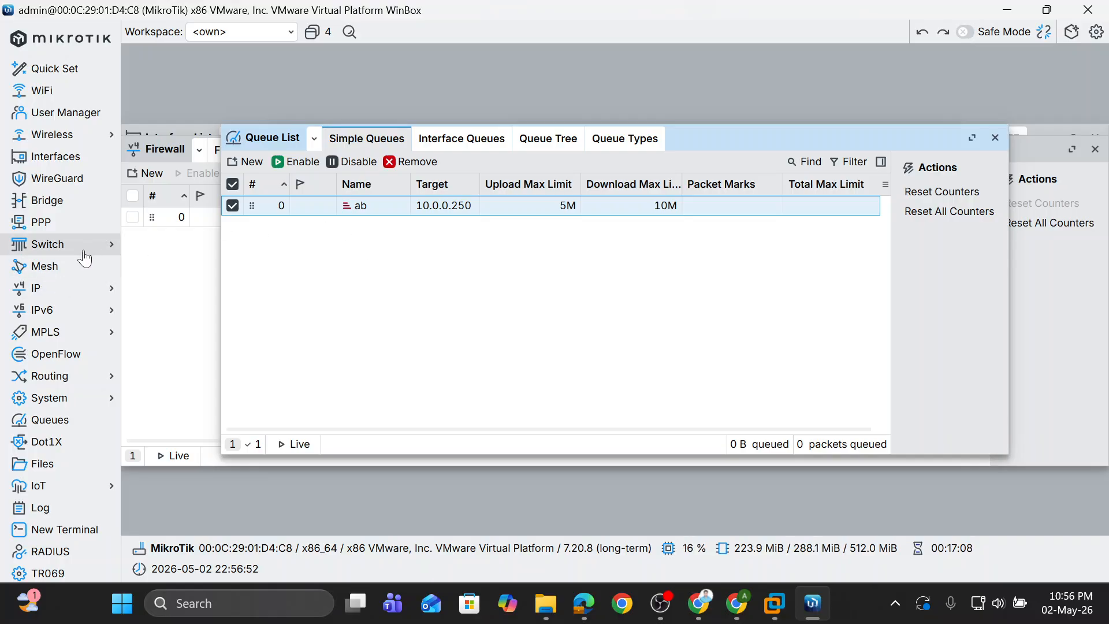
click(86, 200)
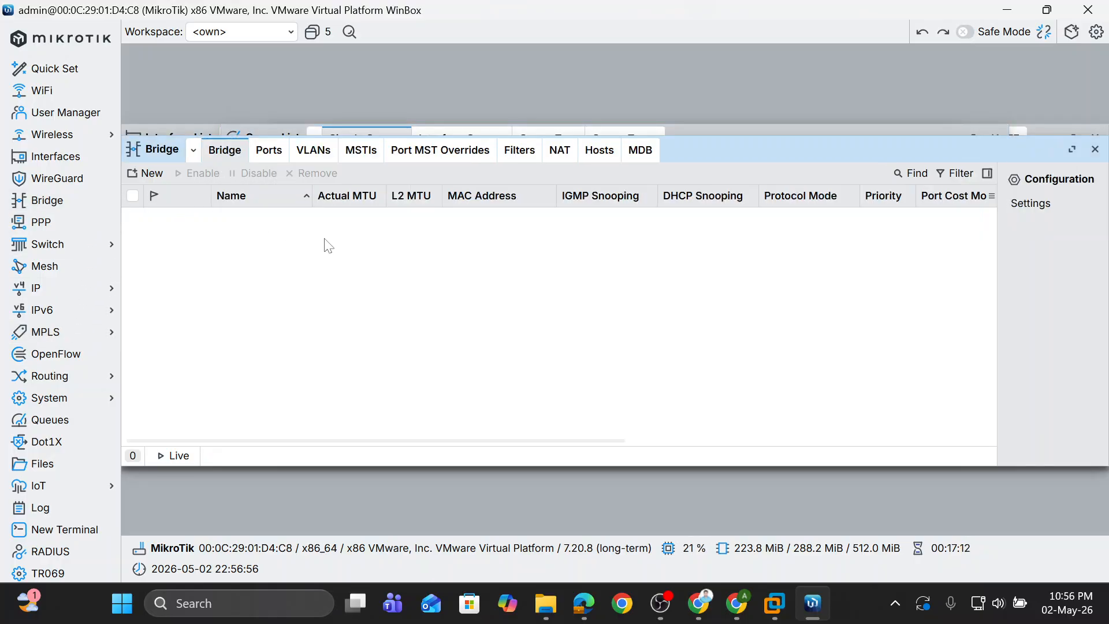
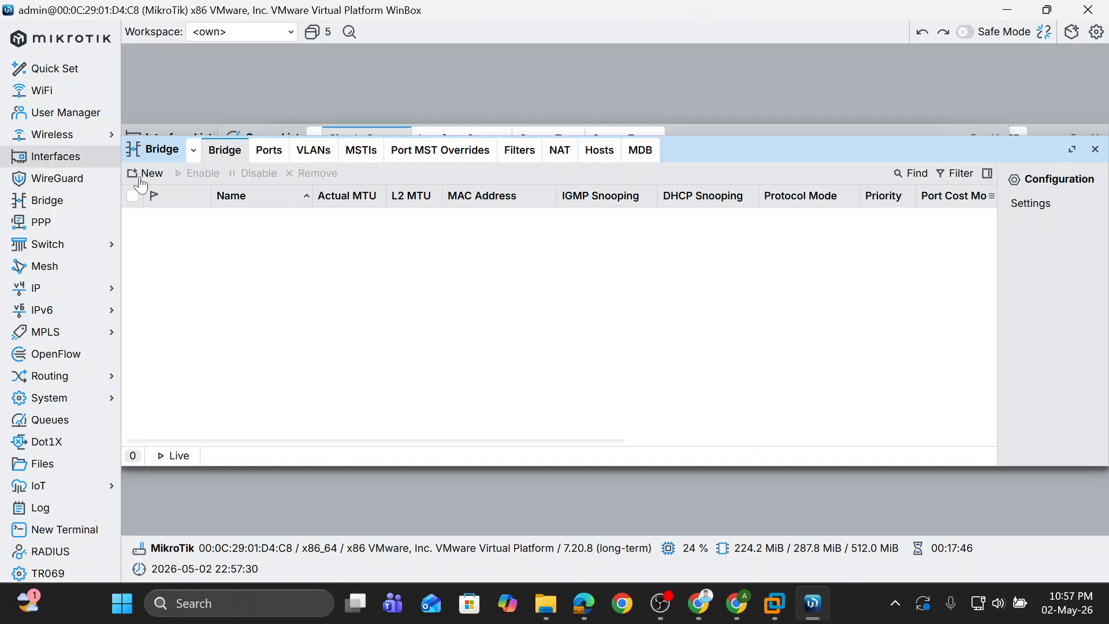
- Switch to VMware Workstation and add a third network adapter in Host-only mode to the mikrotik iso 2 virtual machine
click(790, 608)
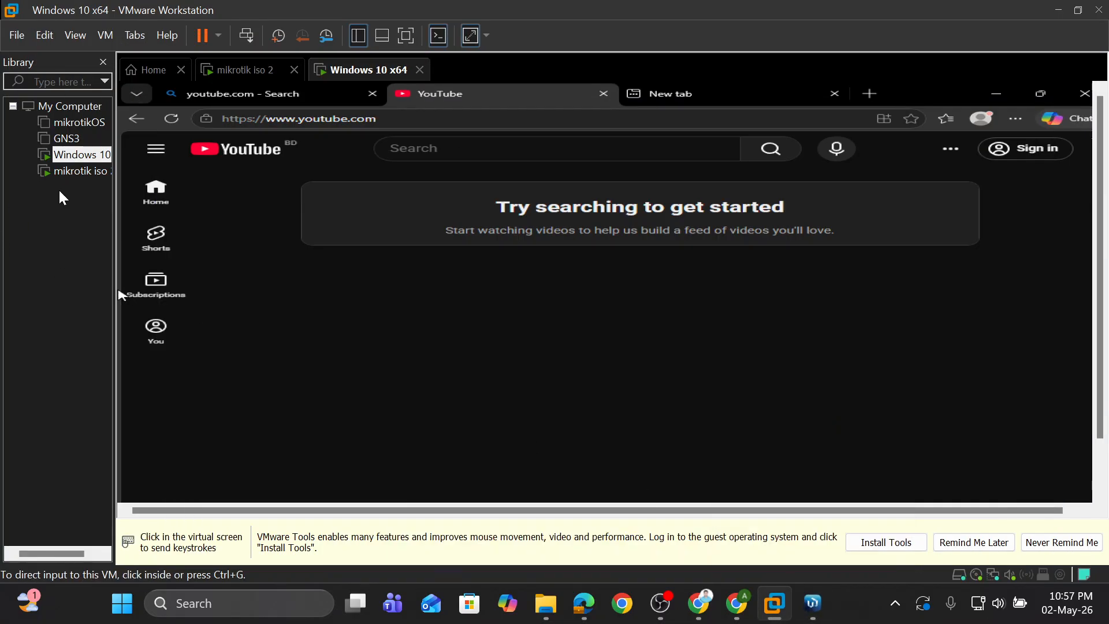
right_click(77, 170)
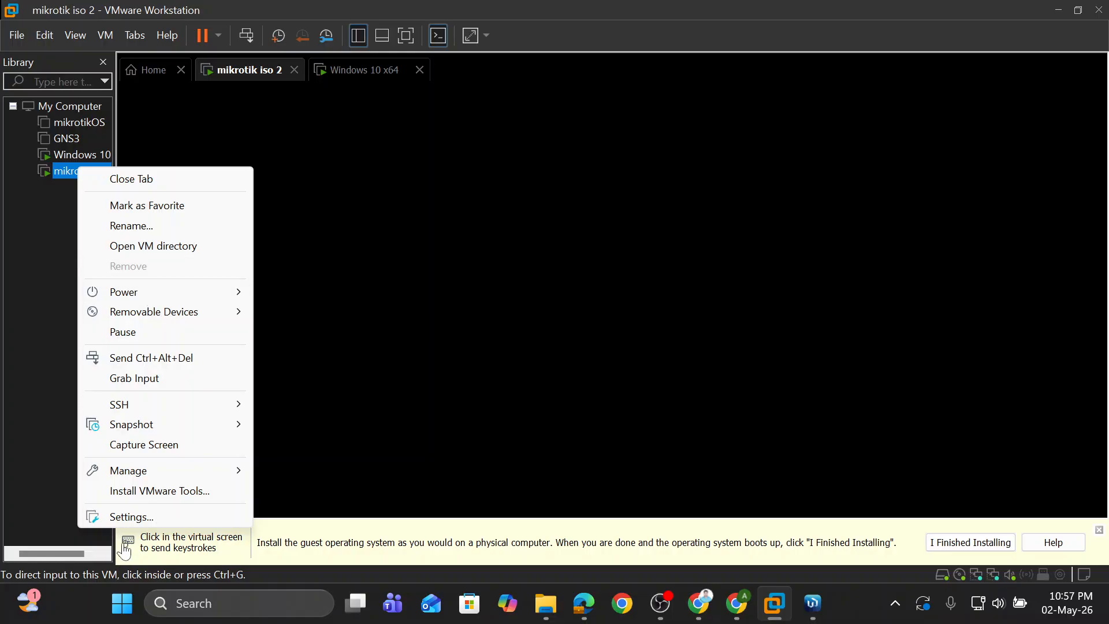
click(131, 516)
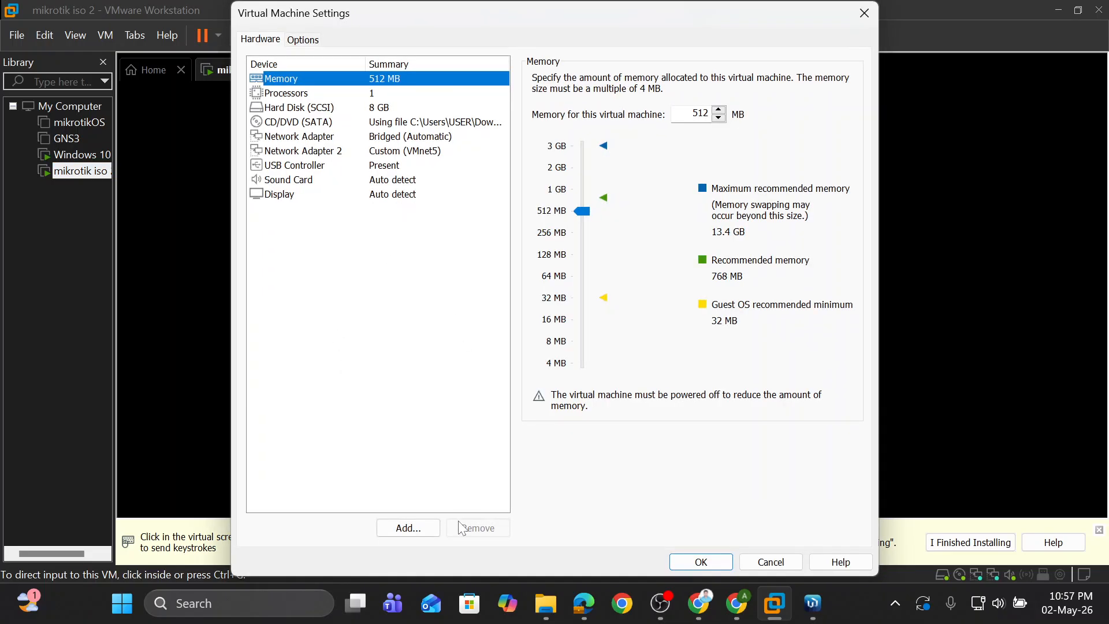
click(412, 529)
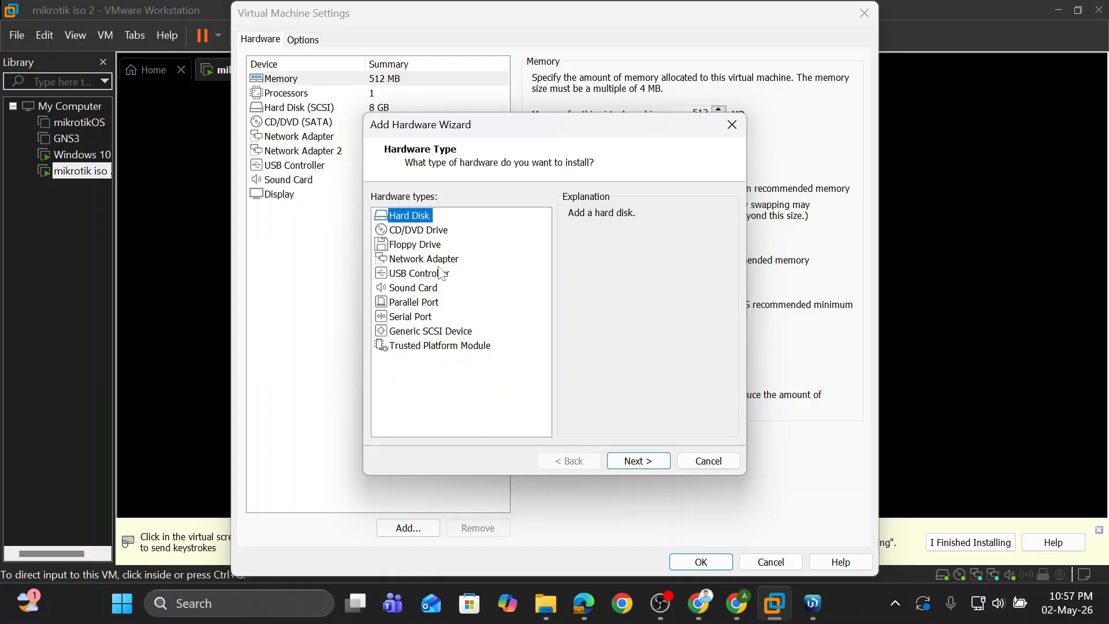
click(440, 263)
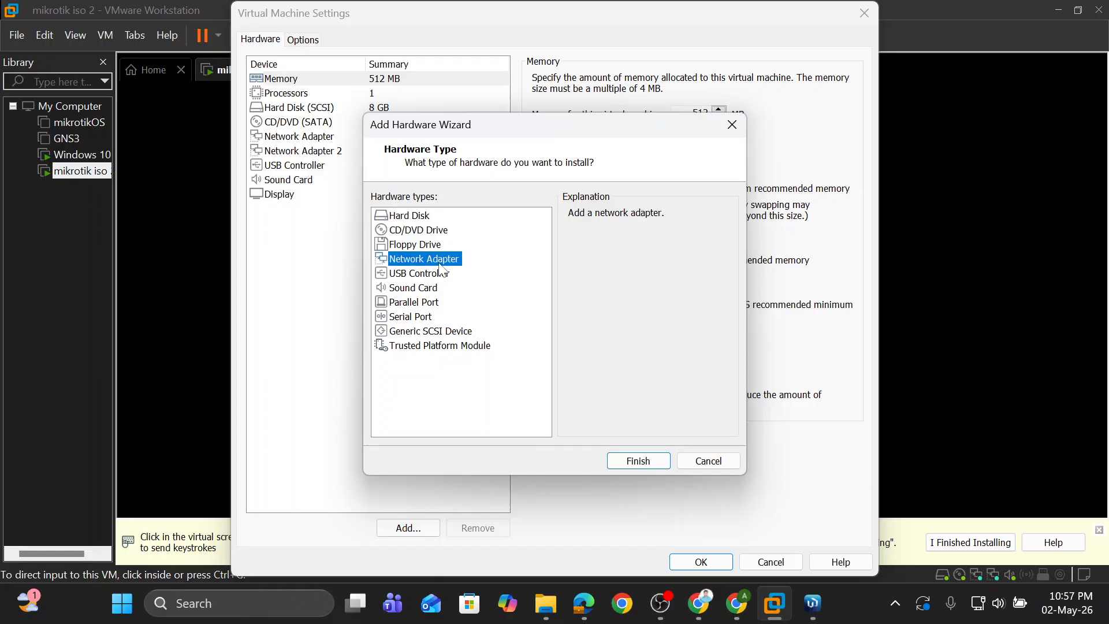
click(638, 461)
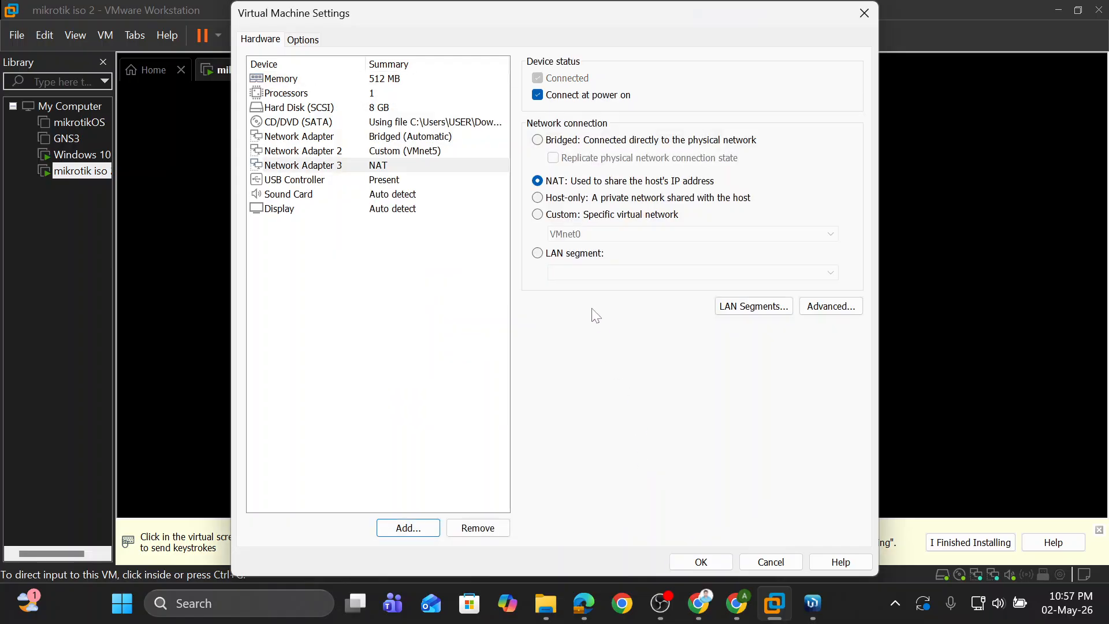
click(537, 198)
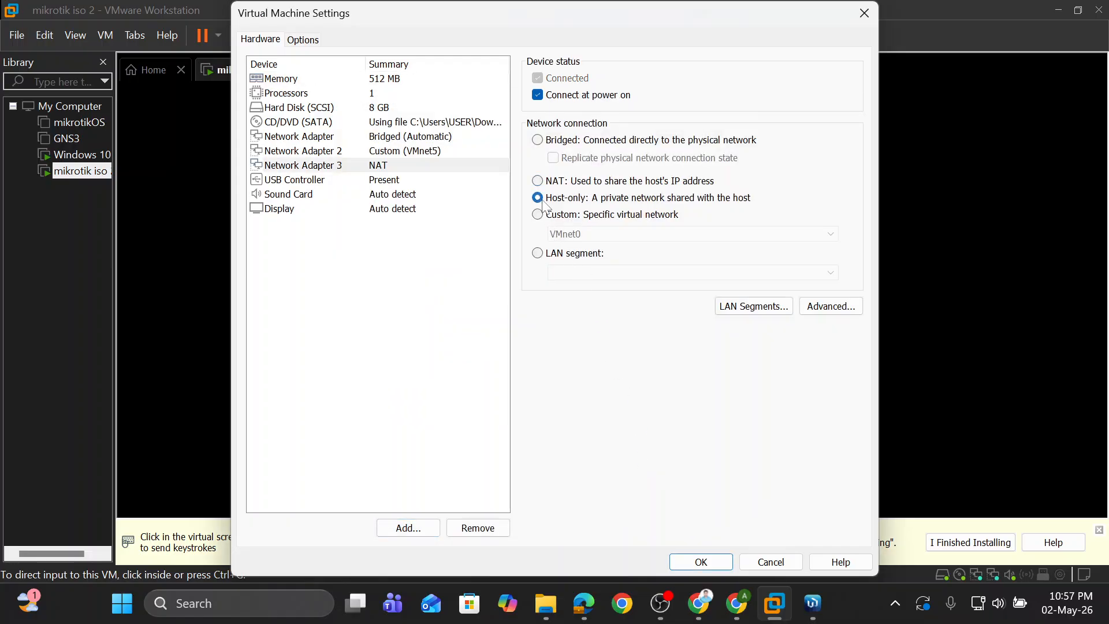
click(702, 563)
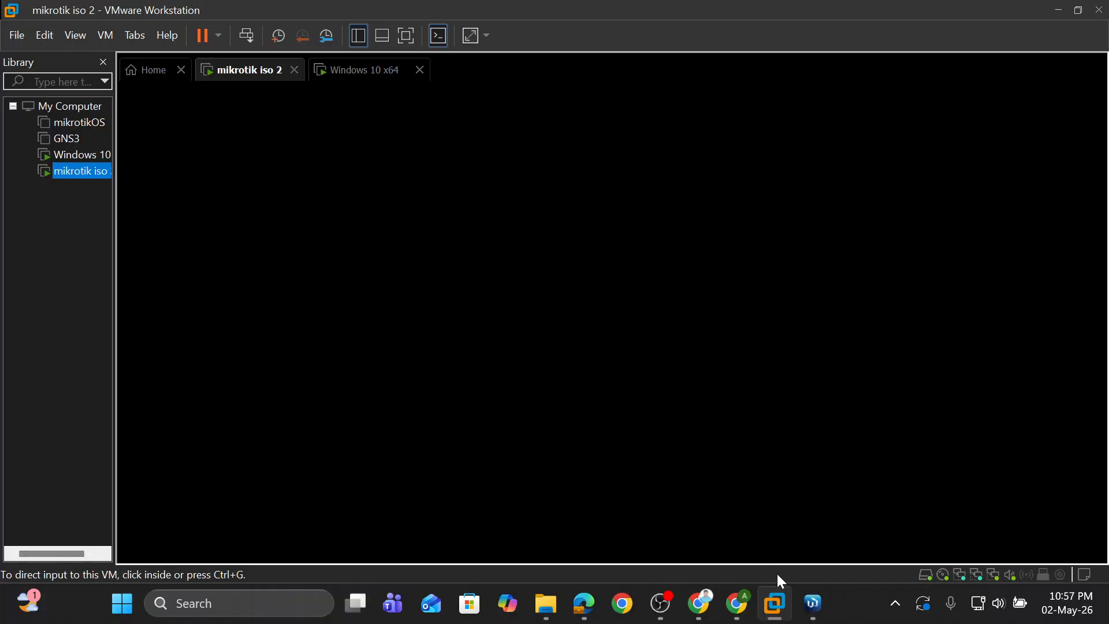
- Switch back to WinBox and open the interface list to check the router's interfaces
click(812, 603)
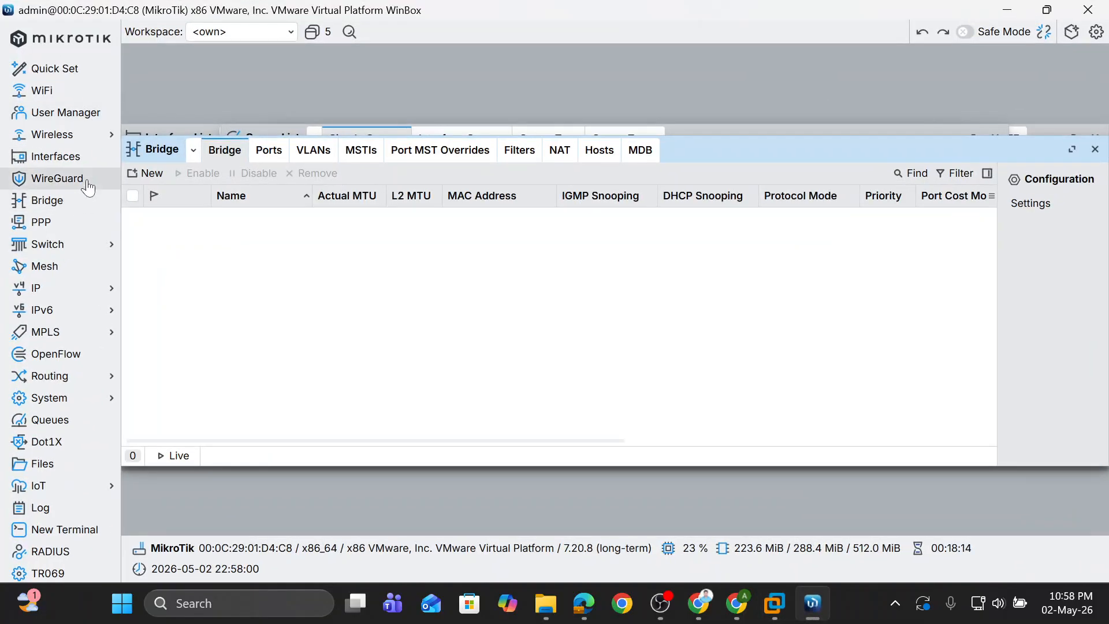
click(75, 156)
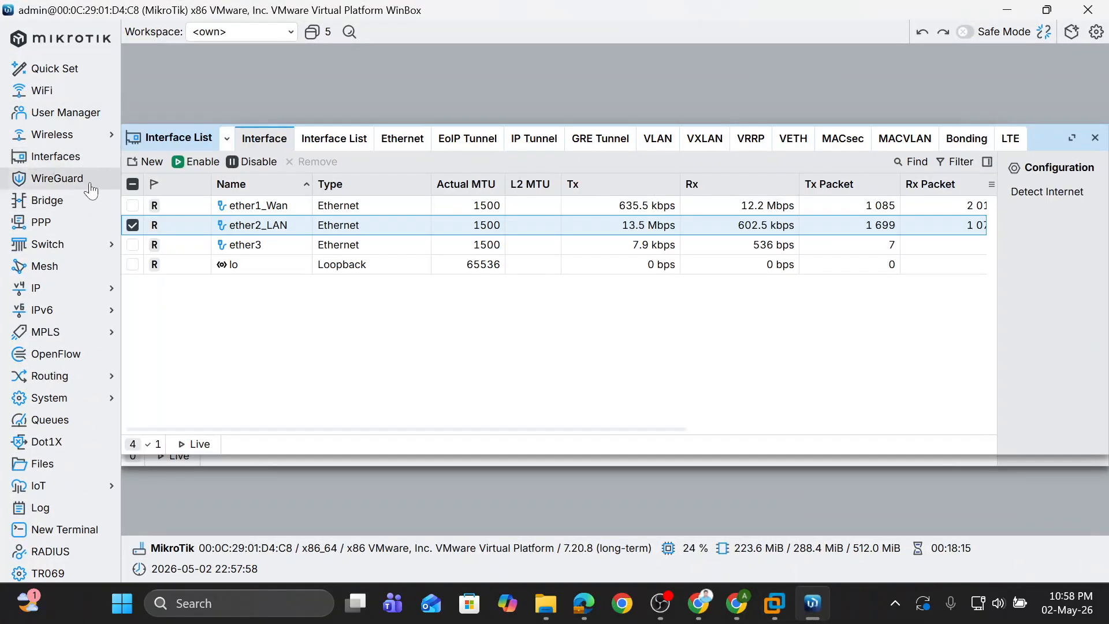
- Rename the ether3 interface to ether3_LAN2 and save the change
double_click(263, 252)
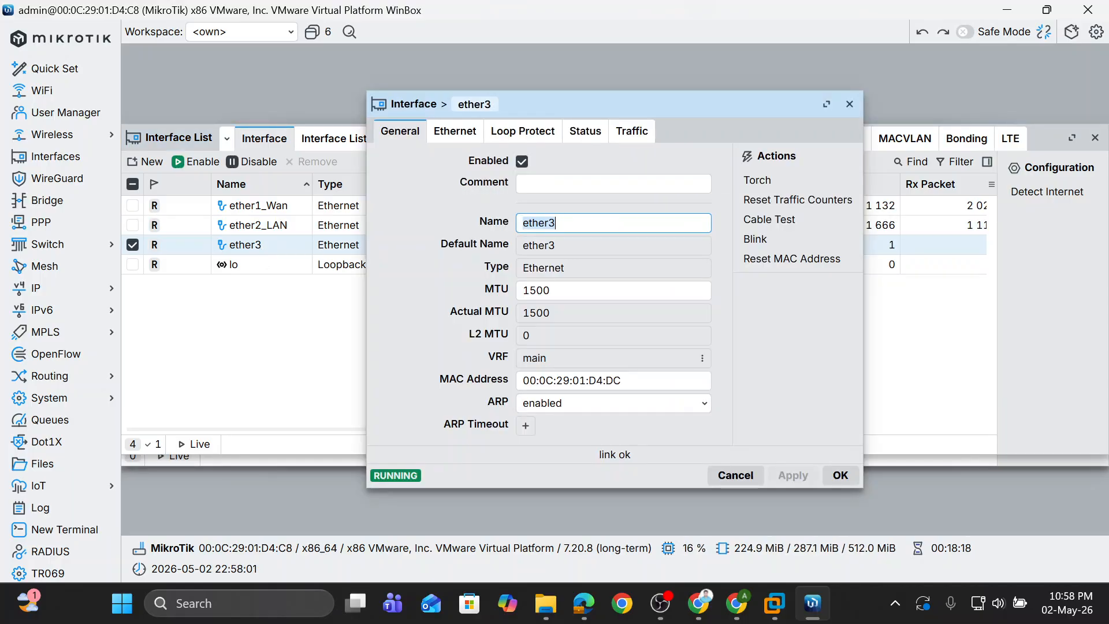
key(Right)
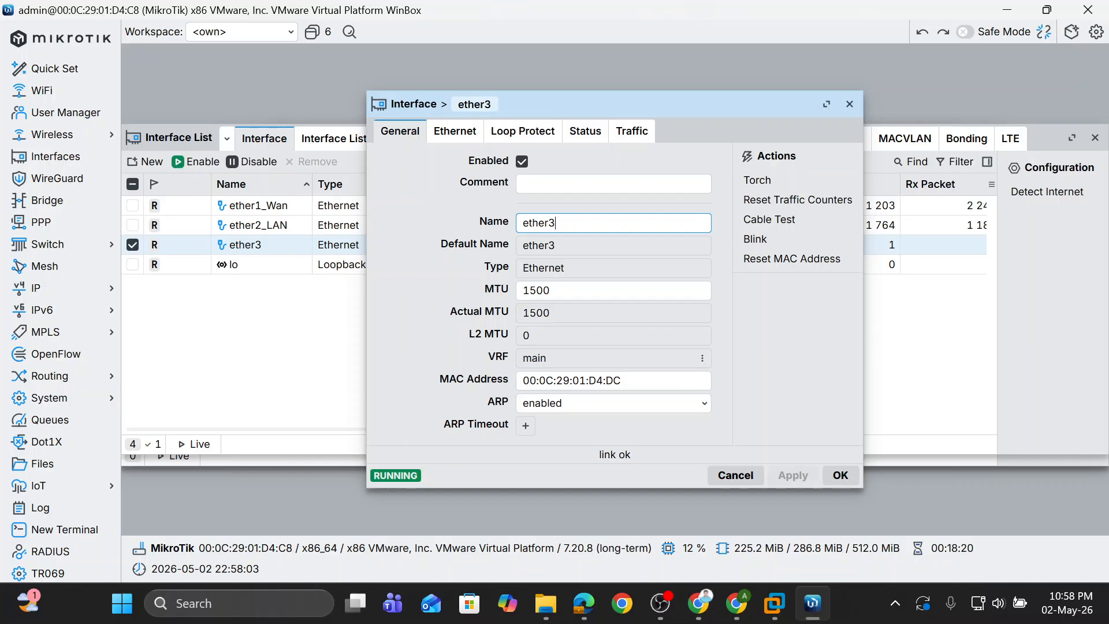
text(_L)
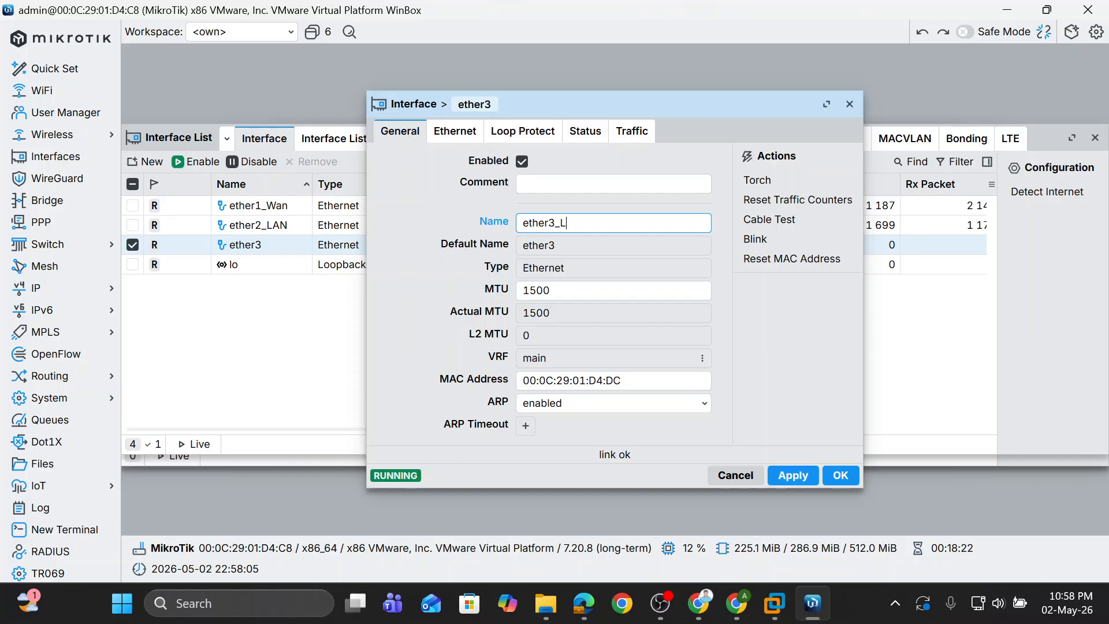
text(AN2)
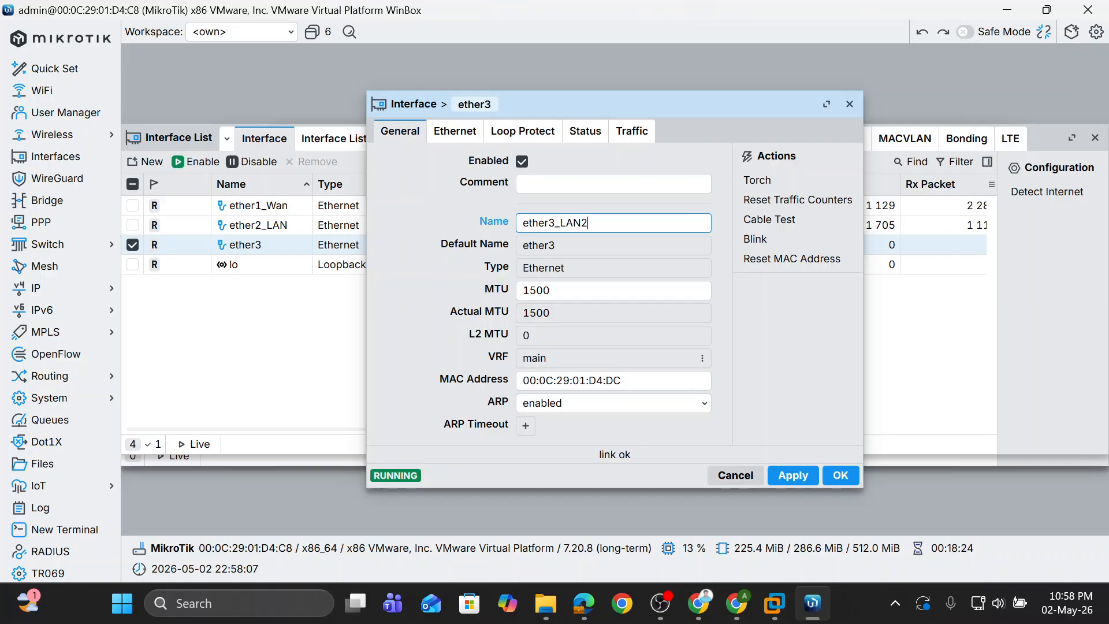
click(797, 480)
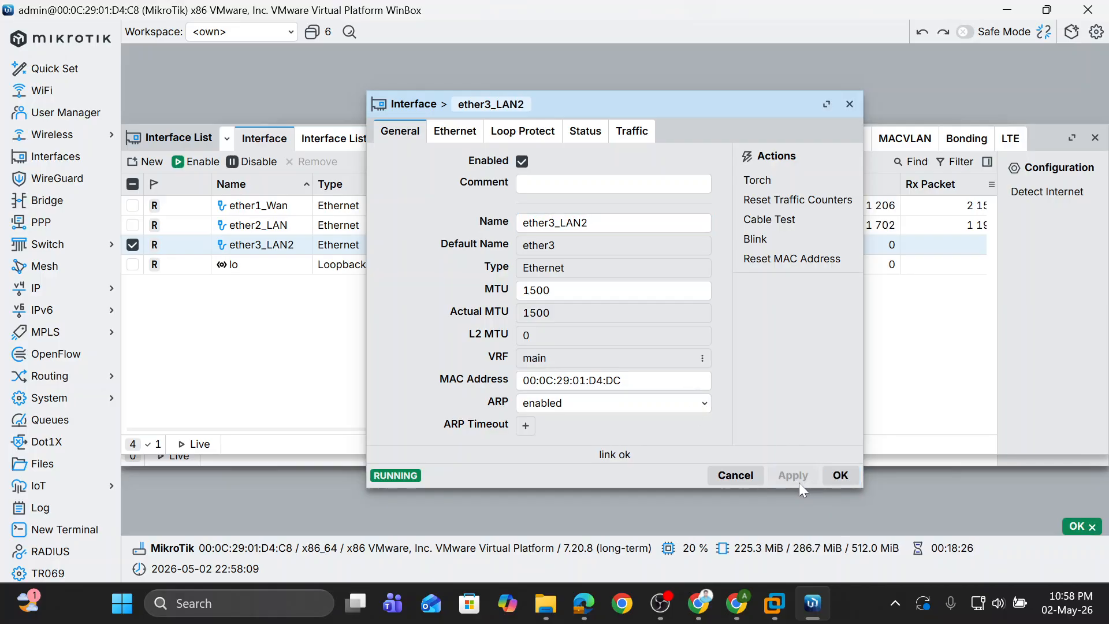
click(841, 476)
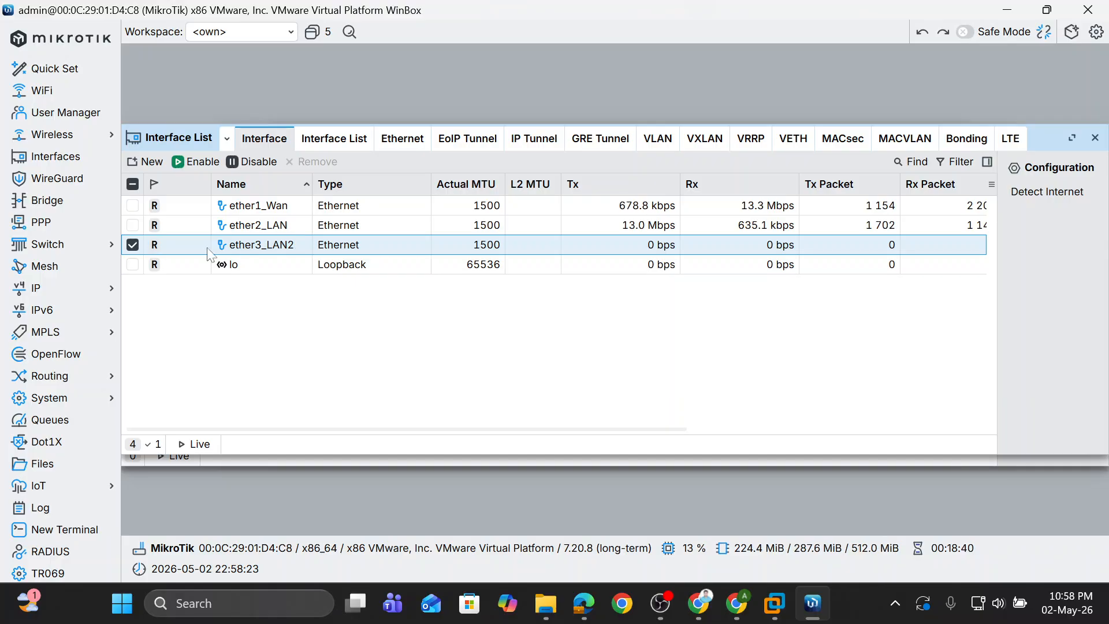
- Create a new bridge, keeping the suggested name bridge1 and the default settings
click(77, 213)
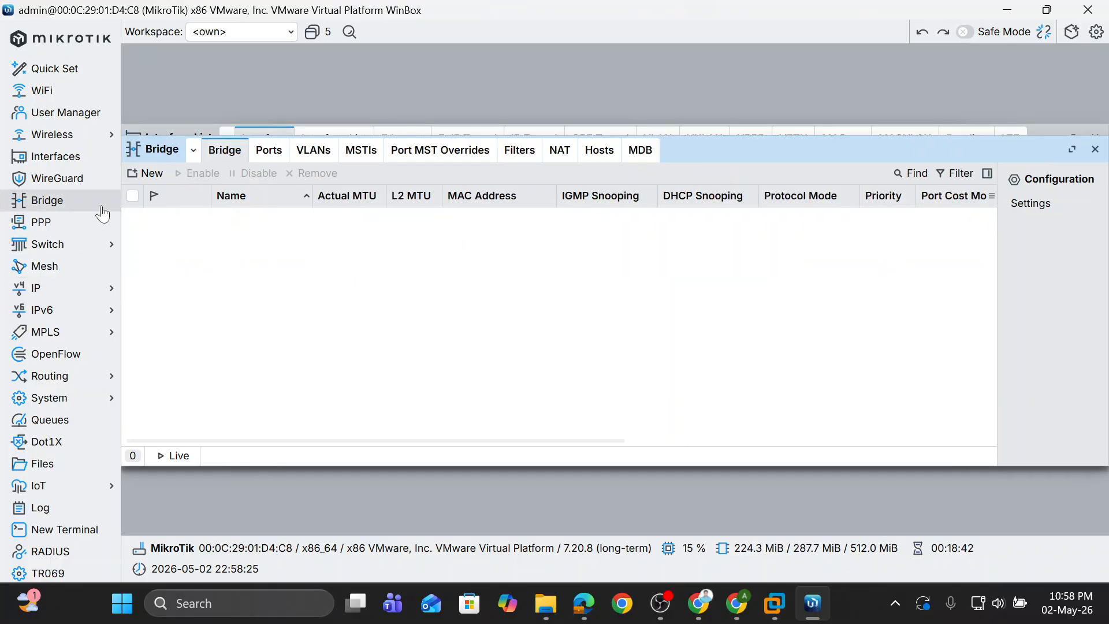
click(159, 179)
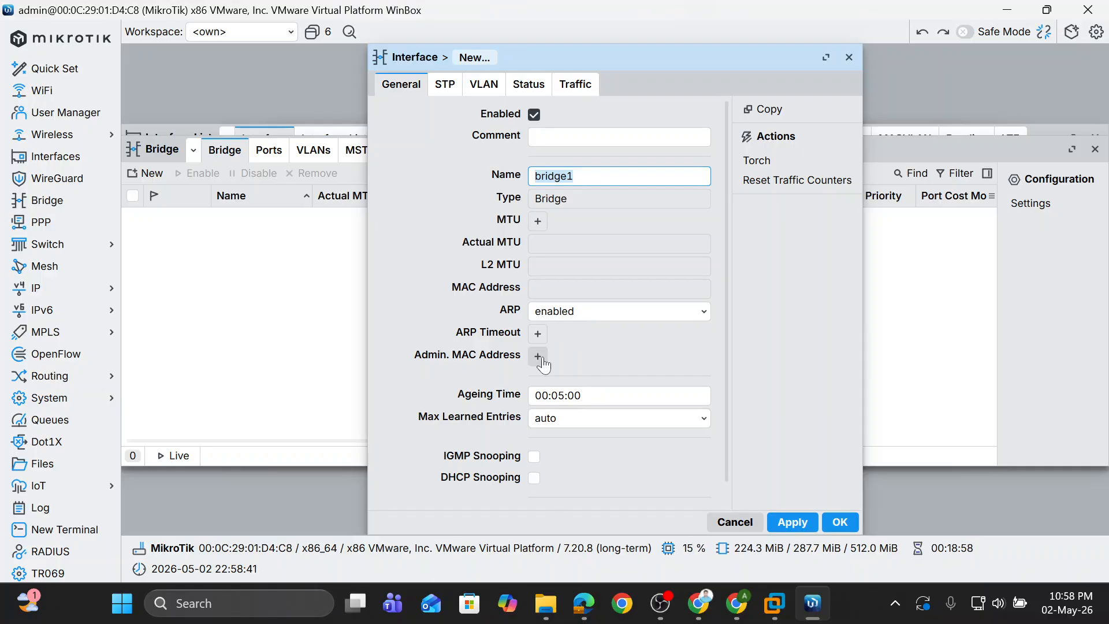
scroll(543, 361, down, 1)
scroll(531, 465, up, 1)
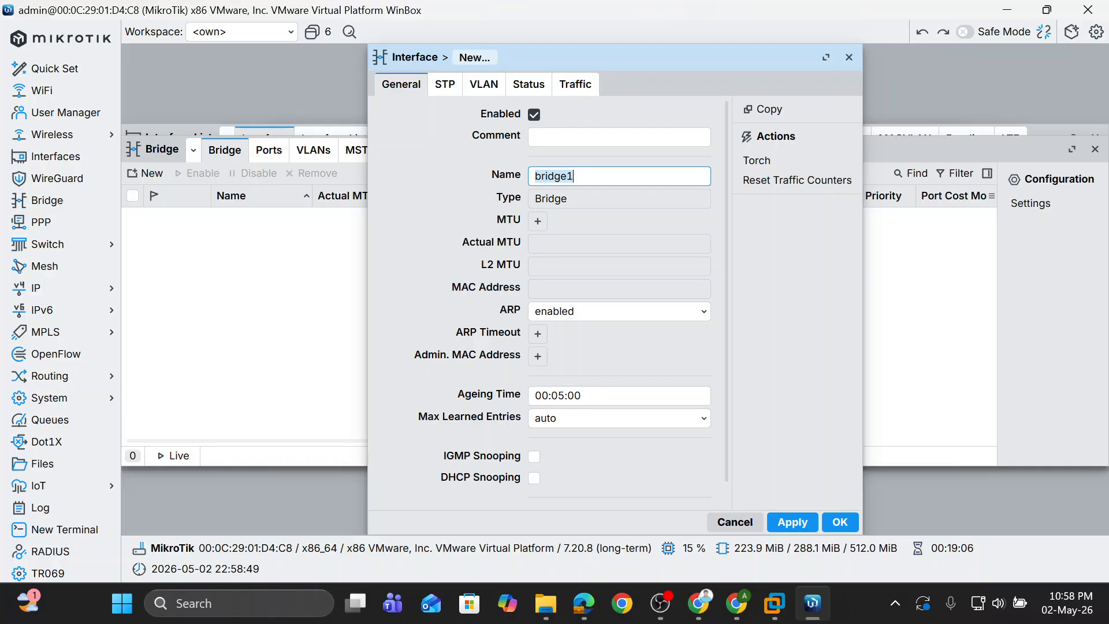
scroll(483, 335, down, 1)
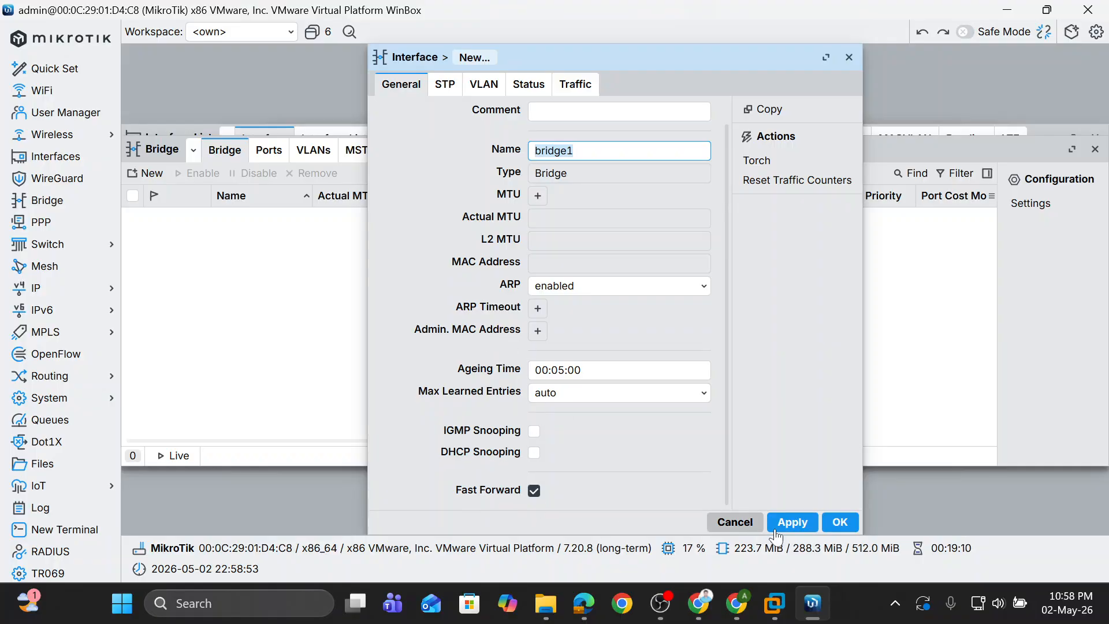
click(806, 523)
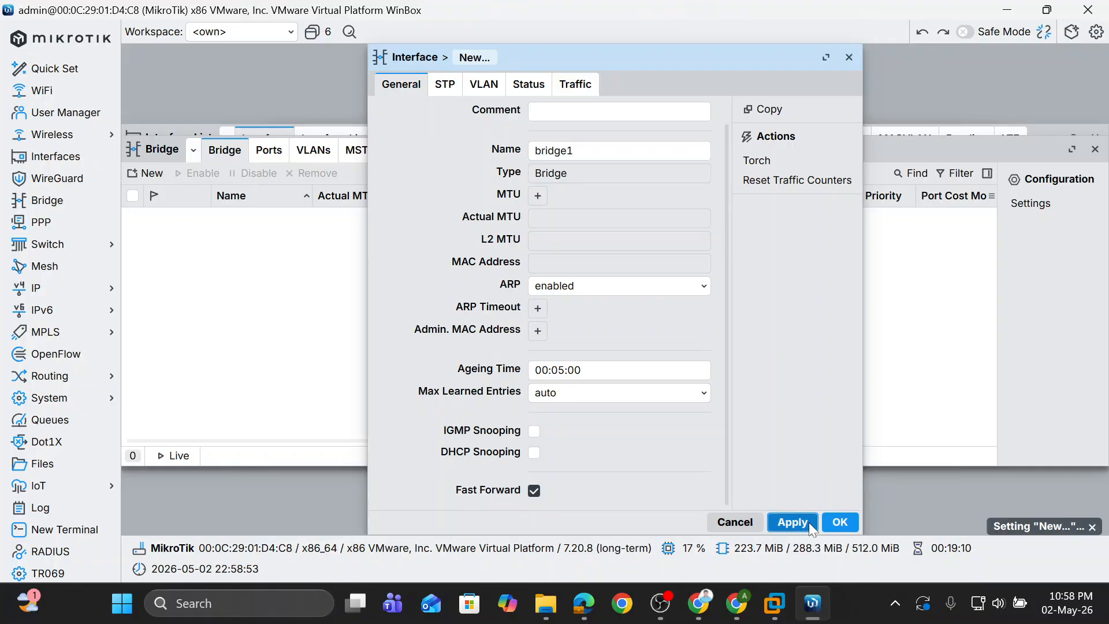
click(840, 523)
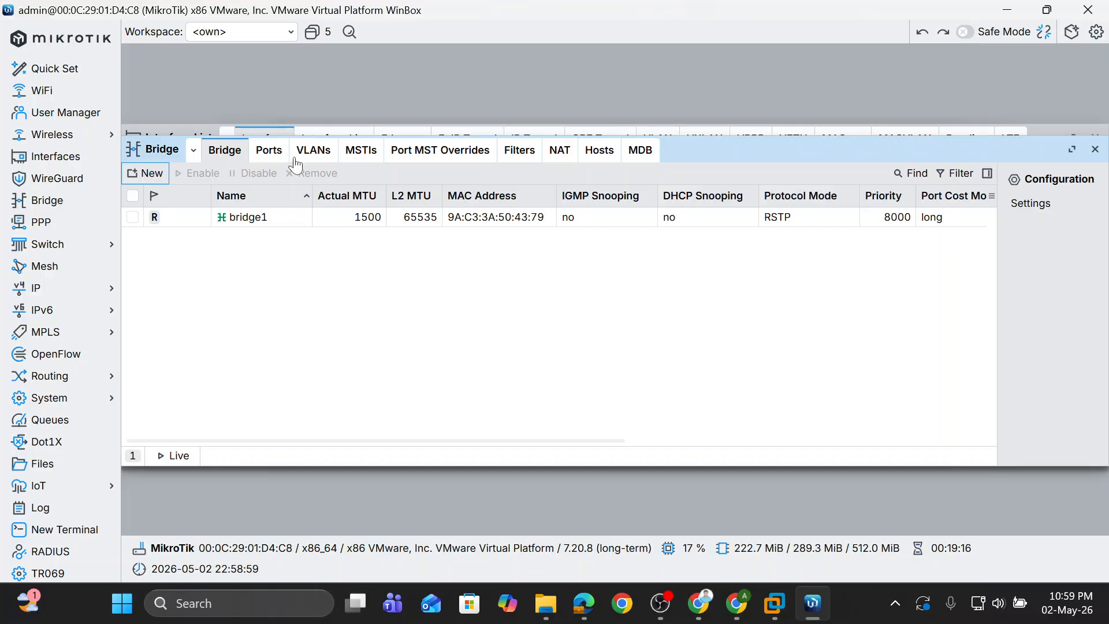
- Add interface ether2_LAN as a port of bridge1, keeping the other port options at their defaults
click(271, 154)
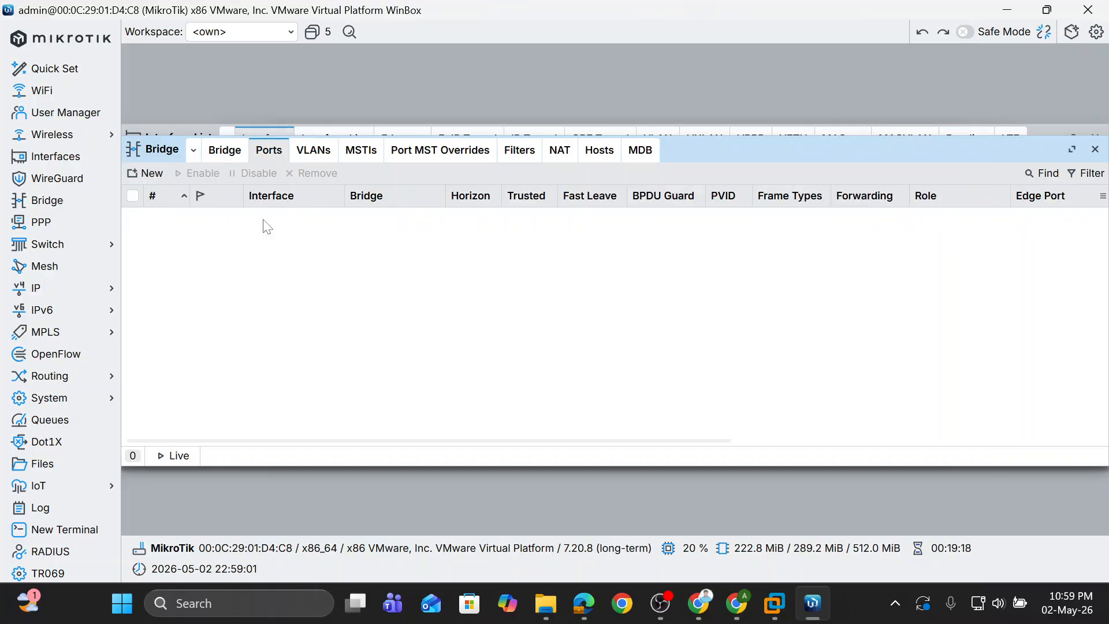
click(148, 173)
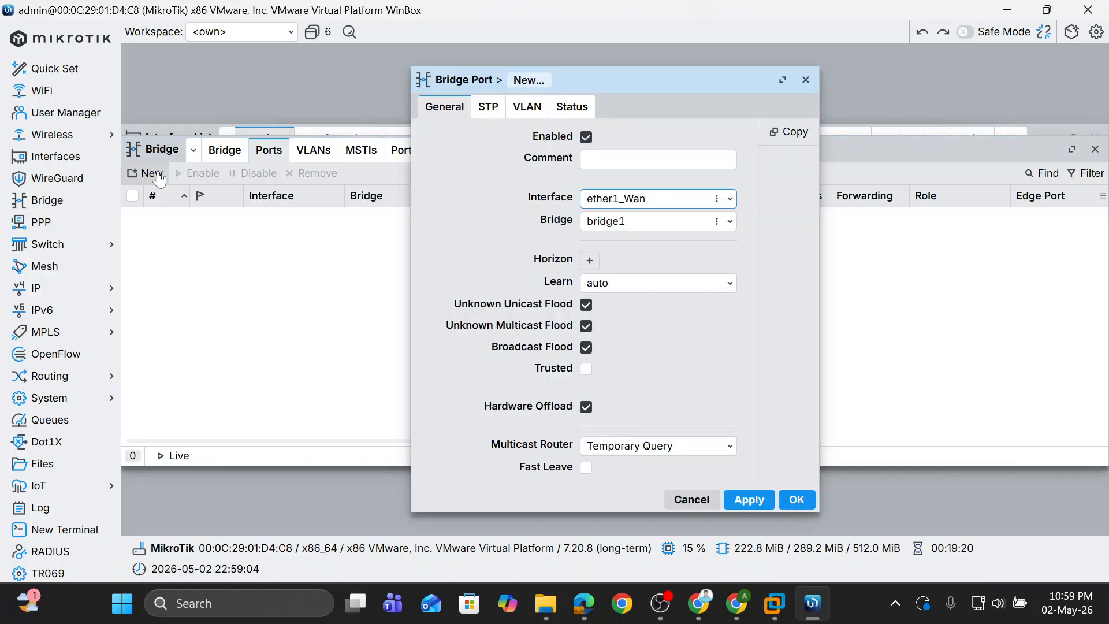
click(665, 201)
click(654, 273)
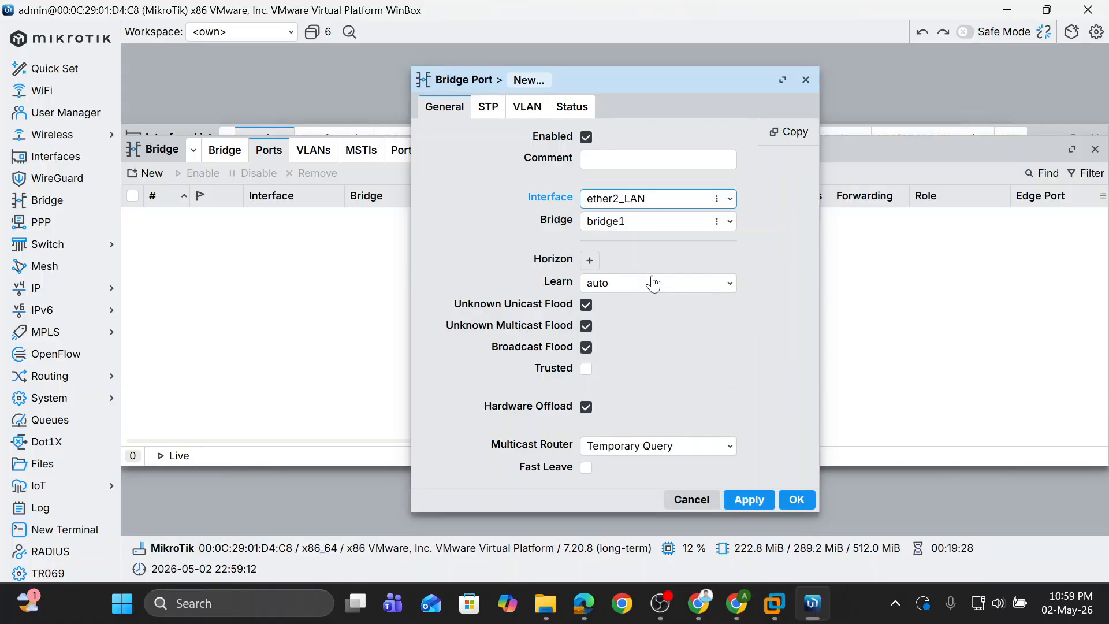
click(646, 234)
click(645, 231)
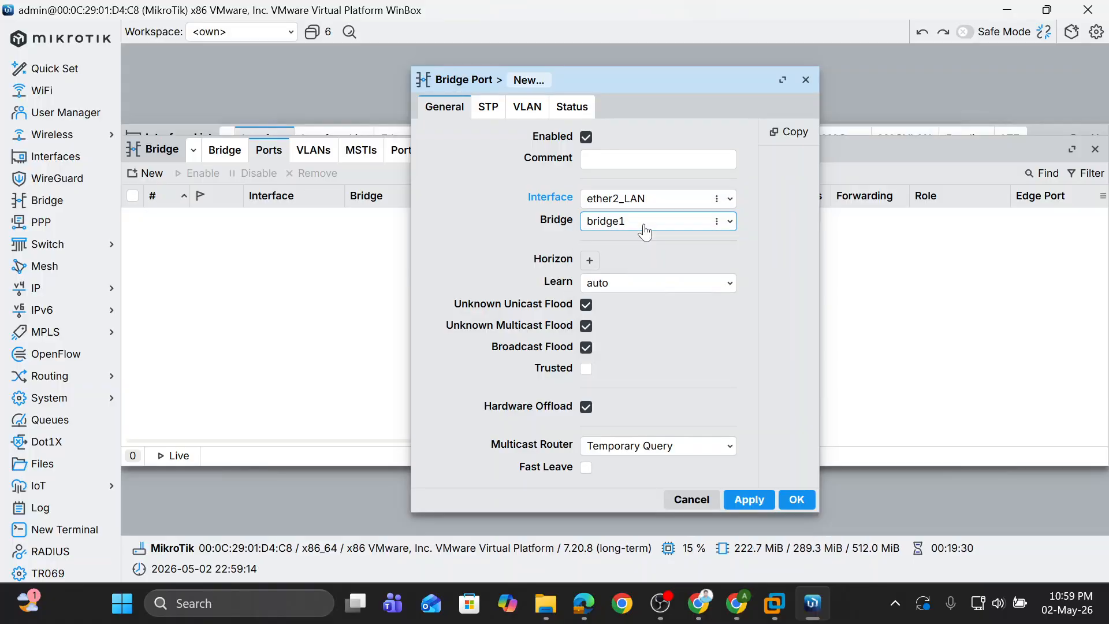
click(647, 231)
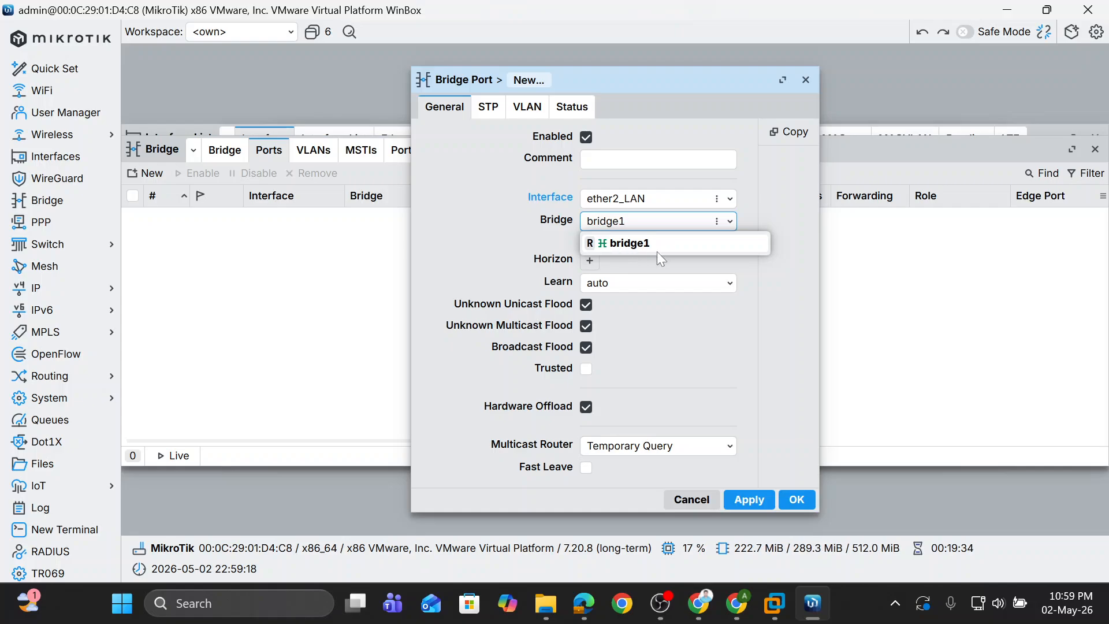
click(654, 245)
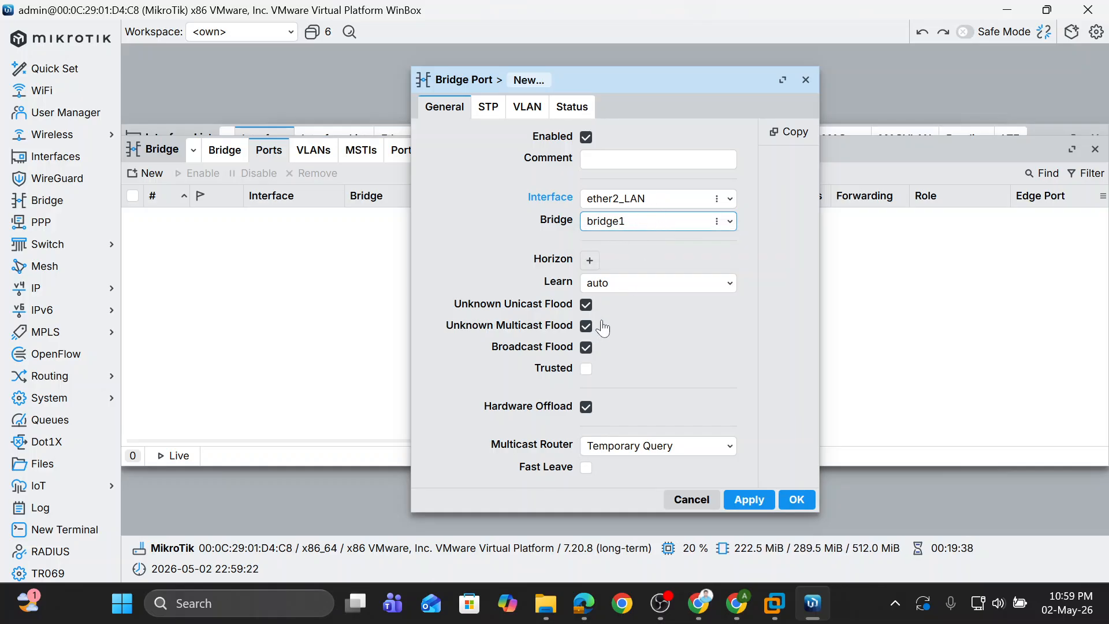
click(749, 499)
click(799, 500)
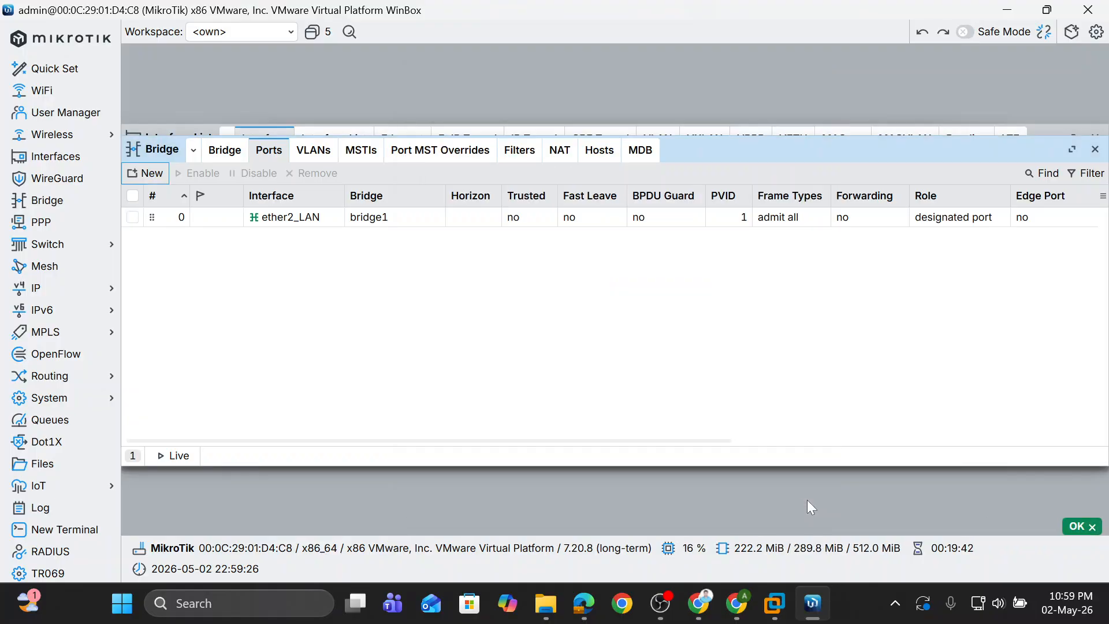
- Add interface ether3_LAN2 as a second port of bridge1 and save it
click(150, 175)
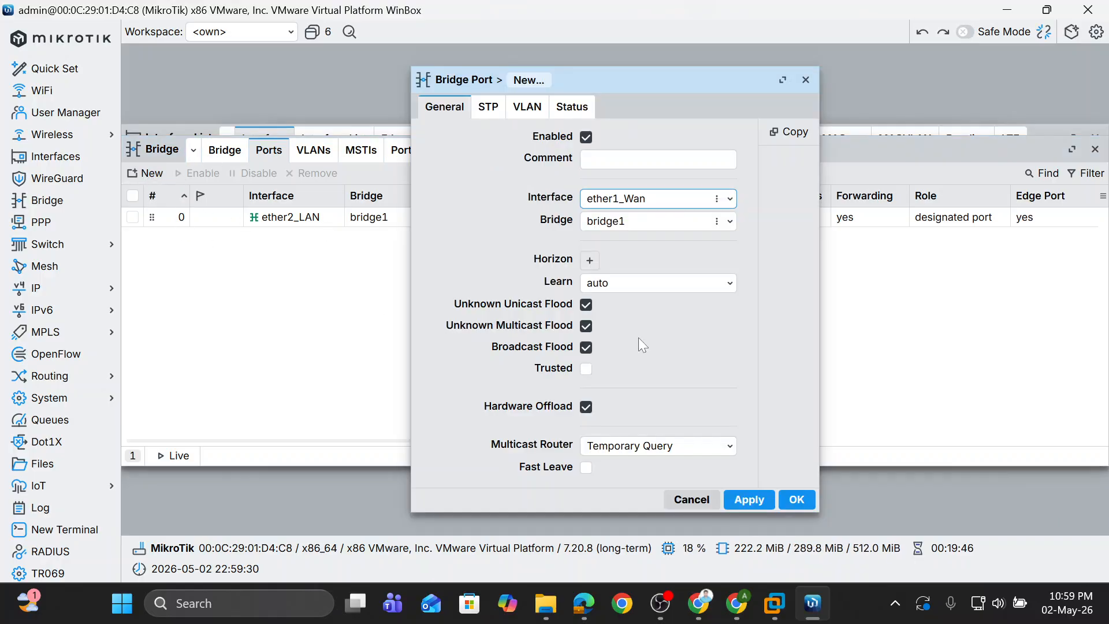
click(660, 202)
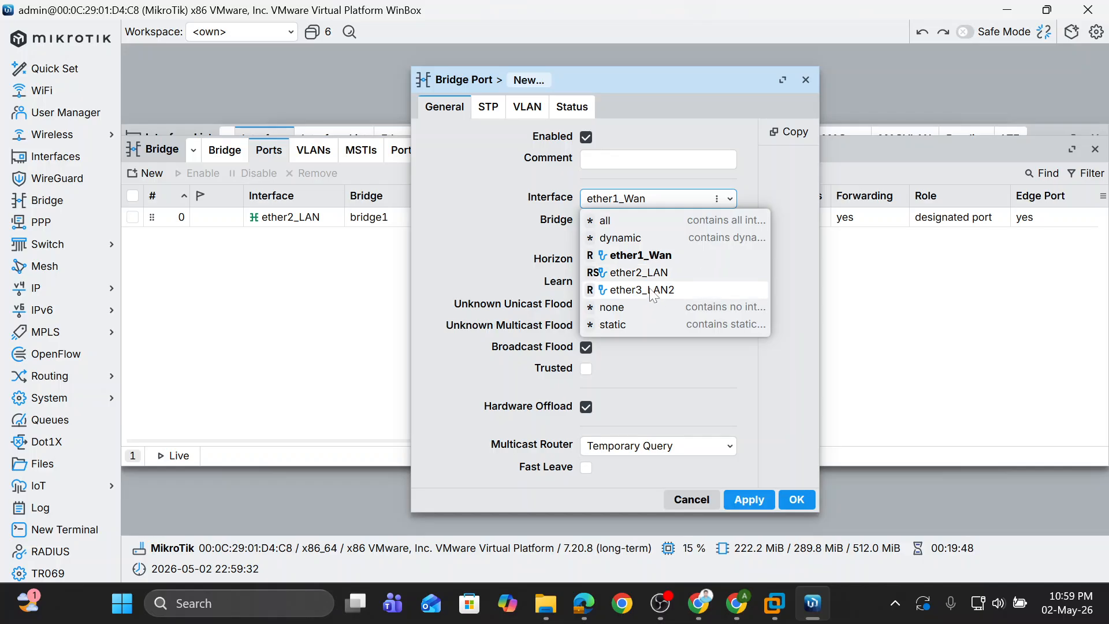
click(650, 289)
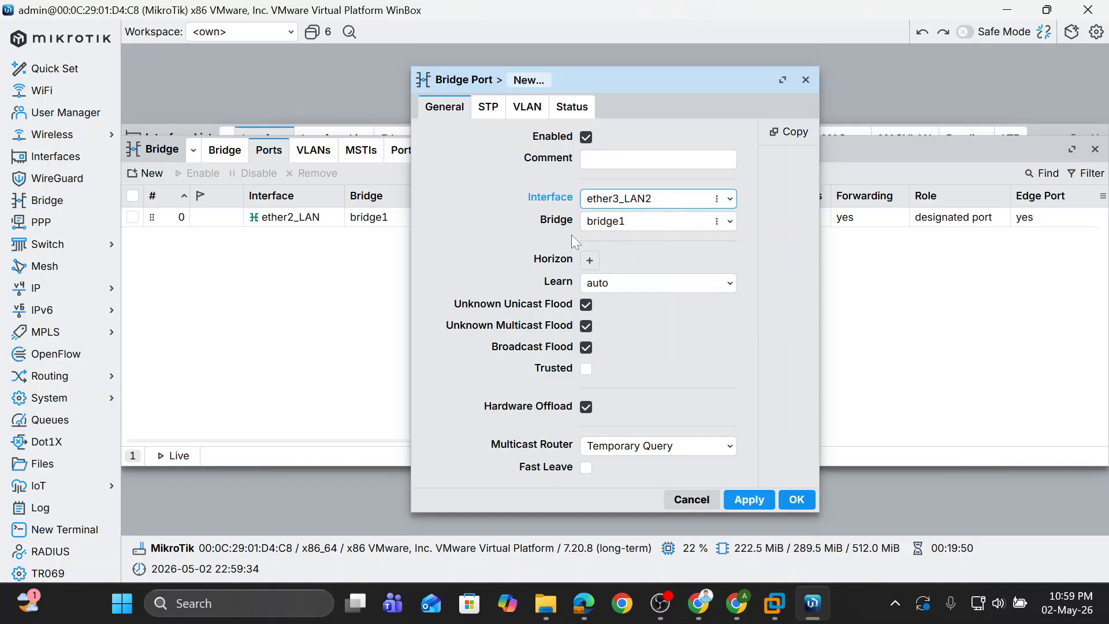
click(749, 500)
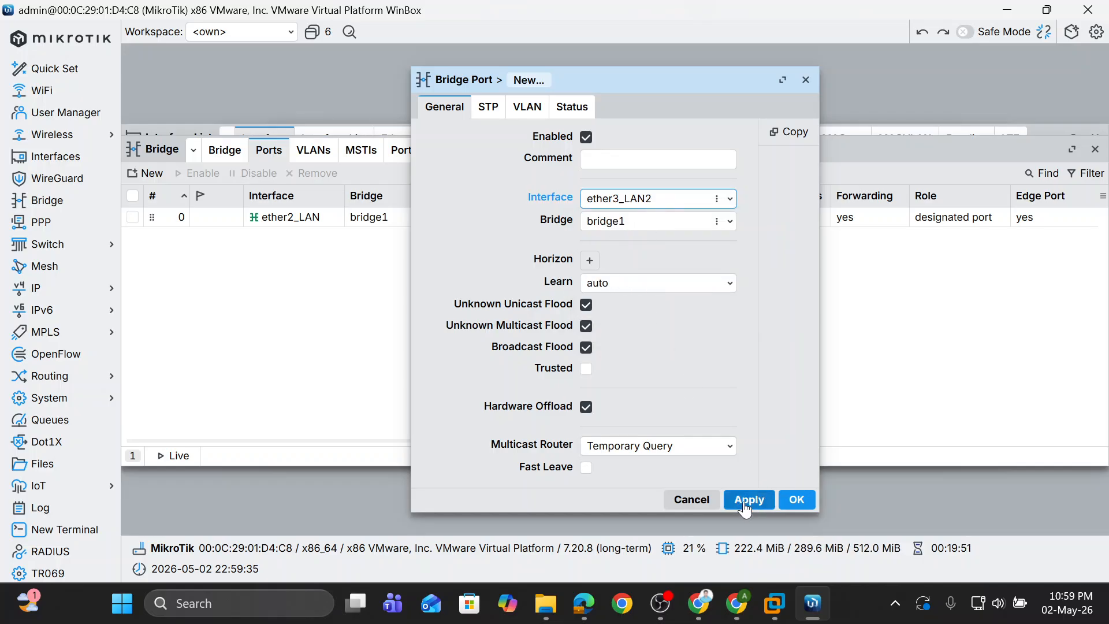
click(797, 500)
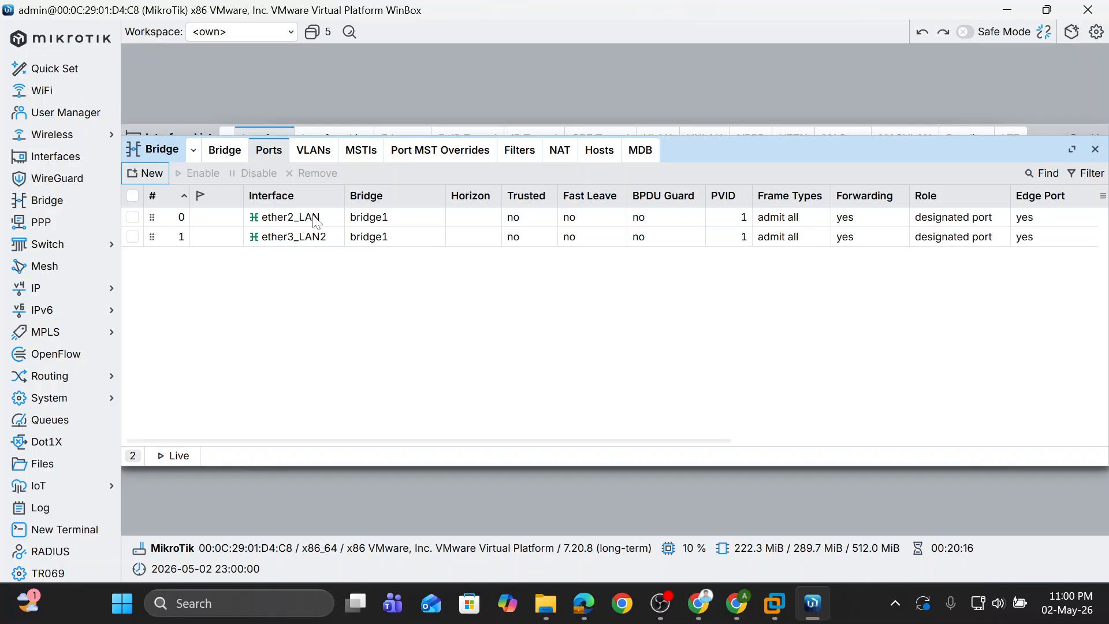
- Create a bridge NAT rule with chain srcnat and action accept, and save it
click(558, 152)
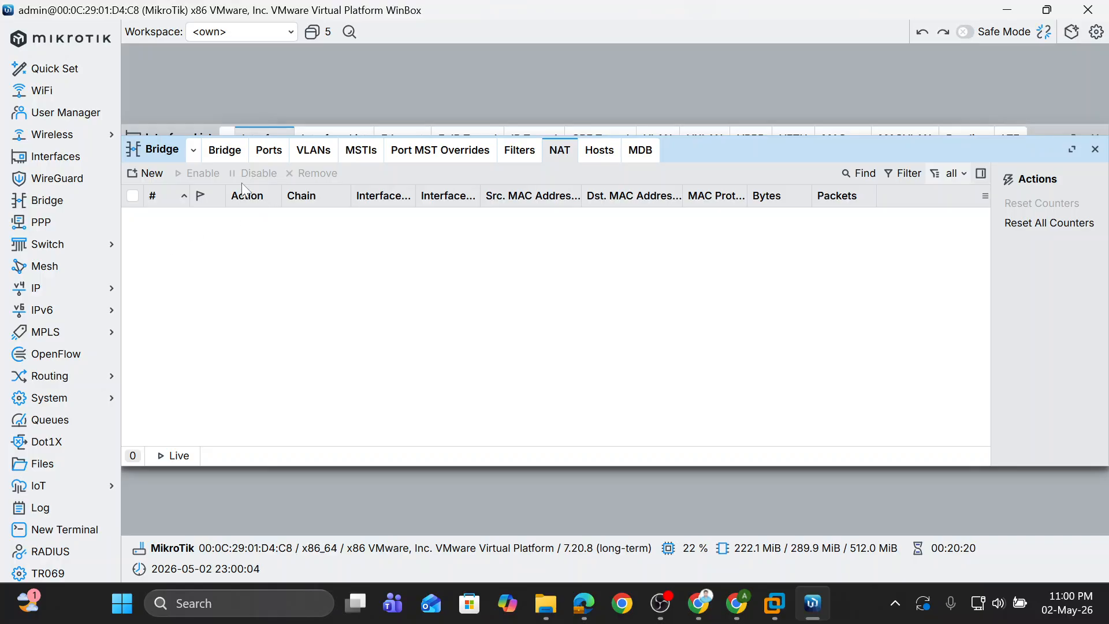
click(144, 177)
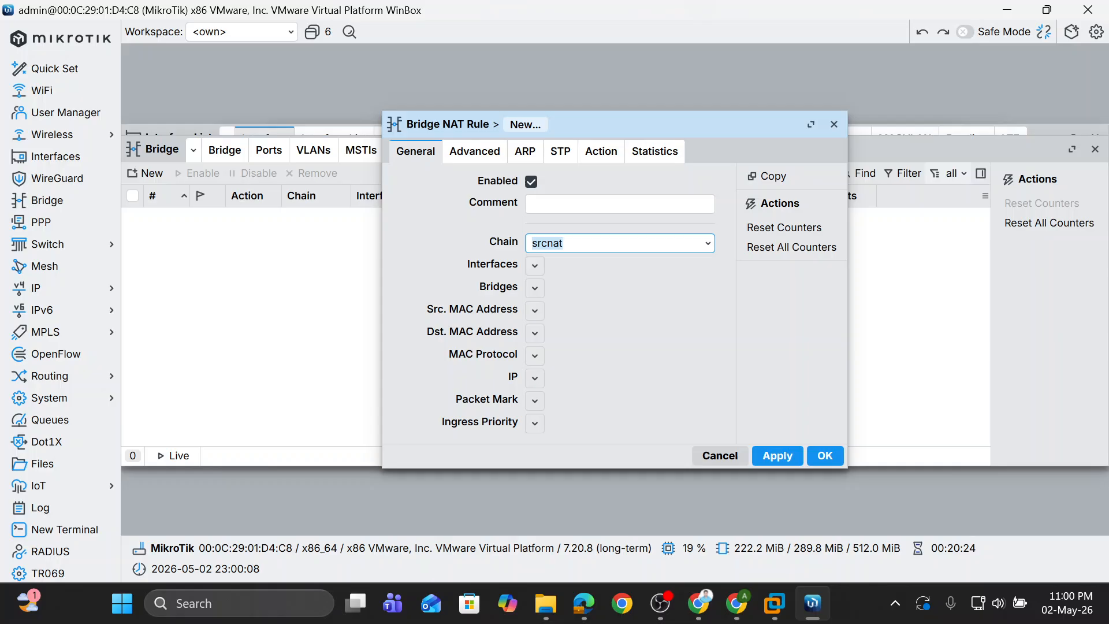
click(602, 154)
click(579, 197)
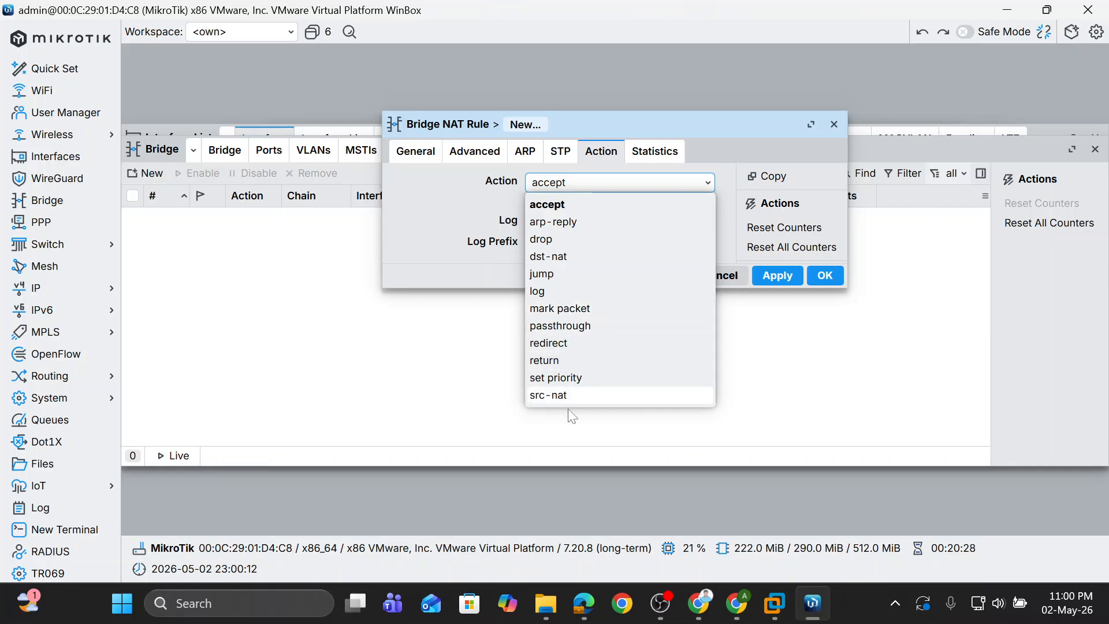
click(569, 204)
click(777, 276)
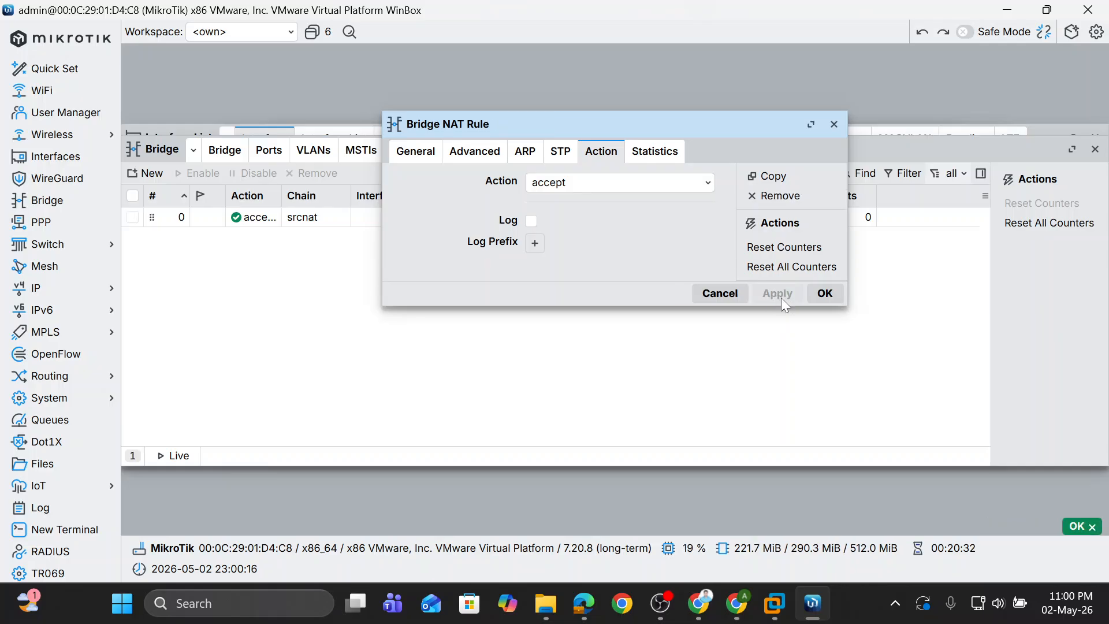
click(825, 276)
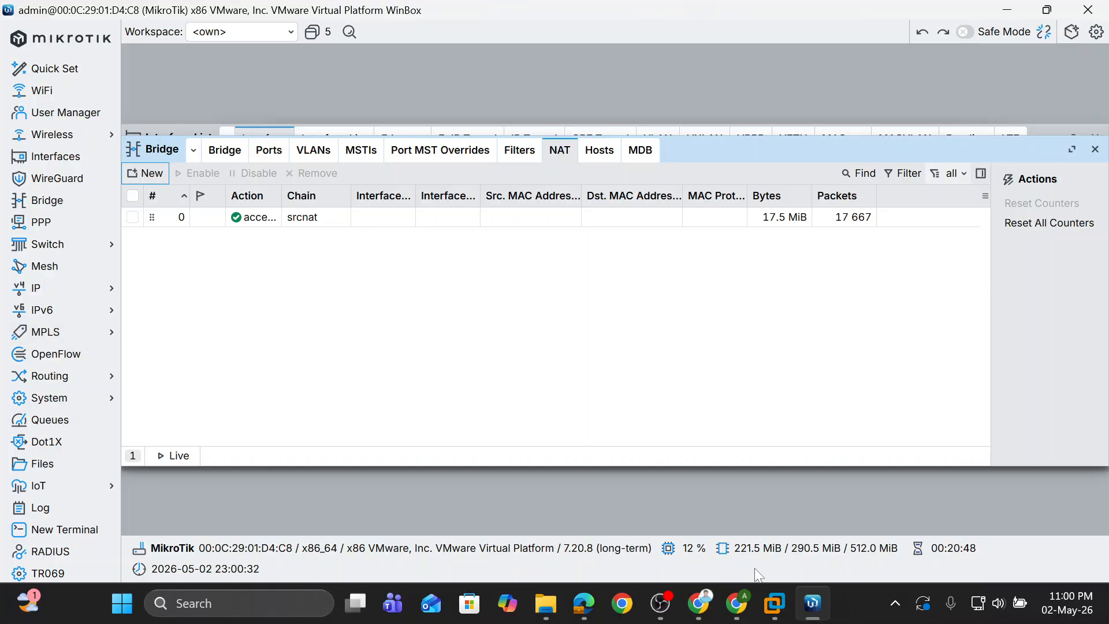
click(661, 604)
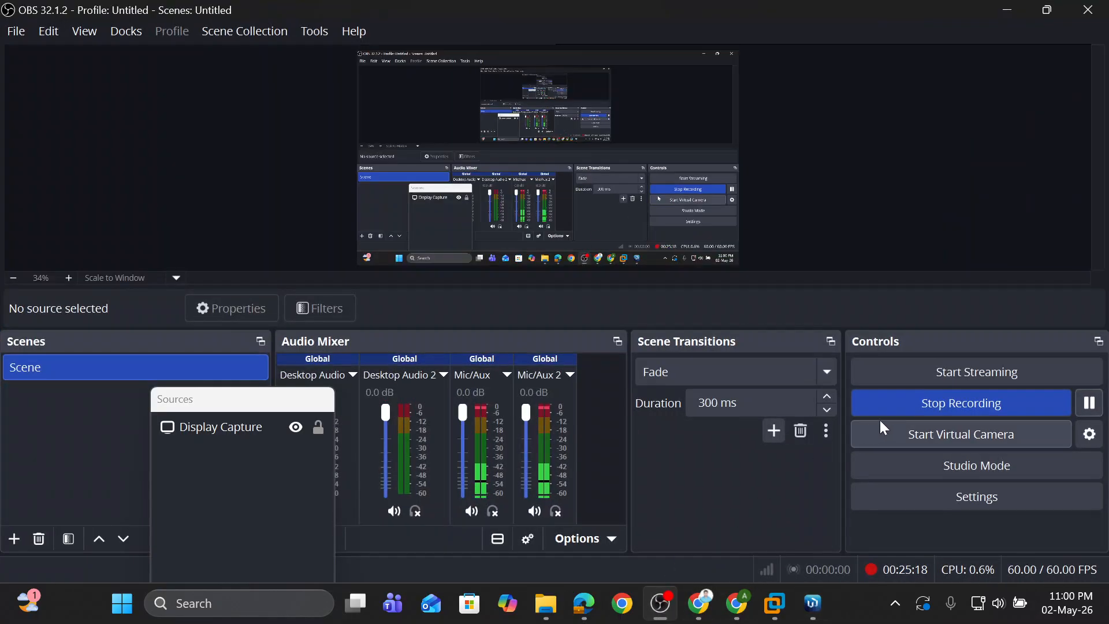